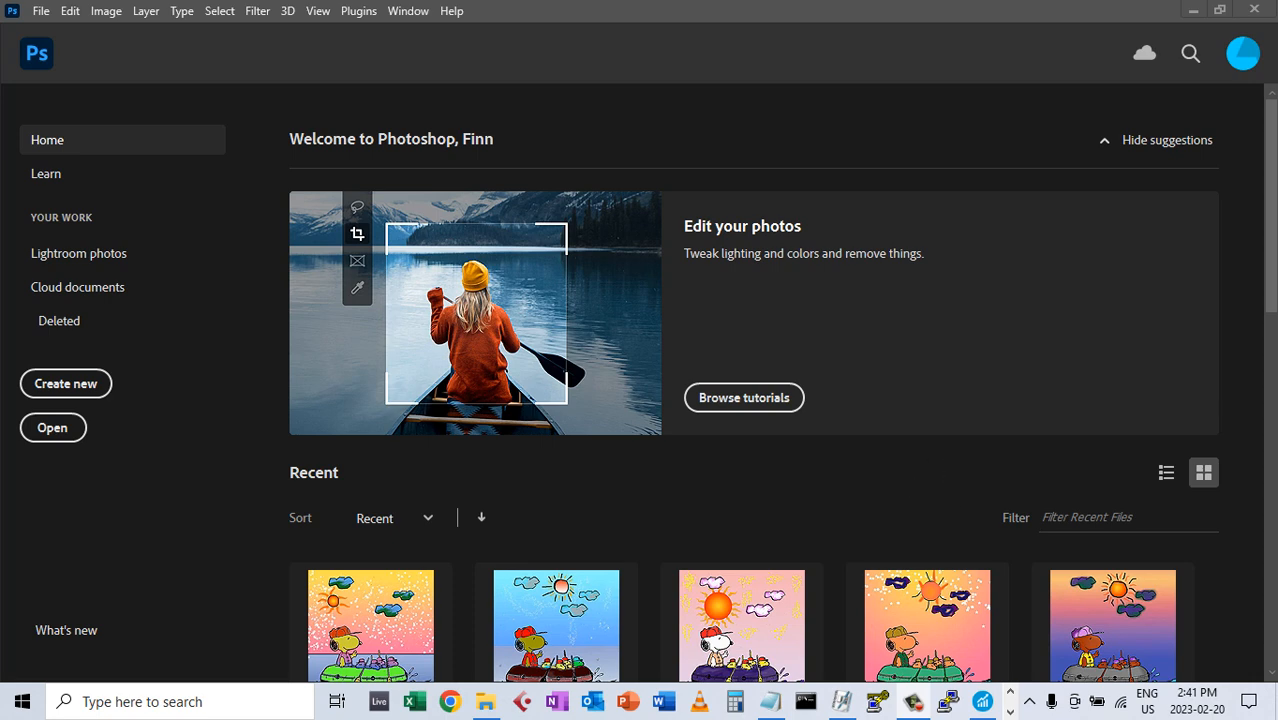
View the finished sample collage.jpg from the collage folder, and put the image viewer away
left_click(485, 701)
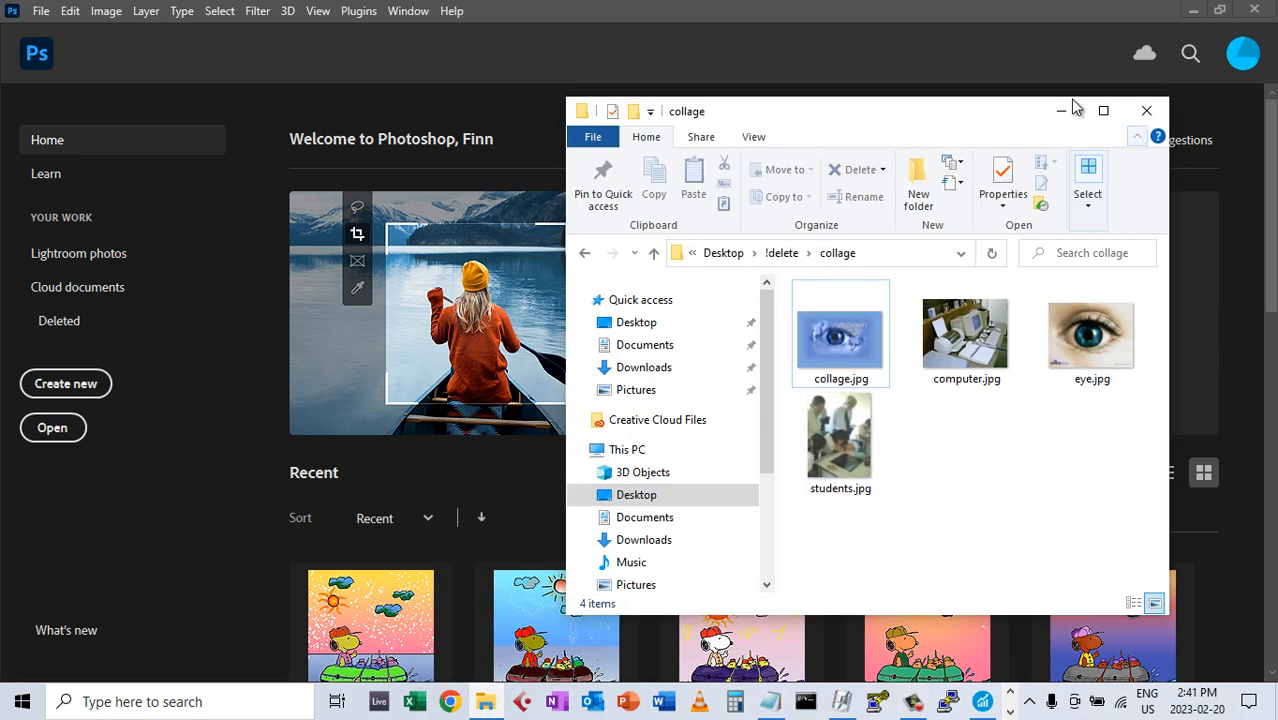
left_click(846, 349)
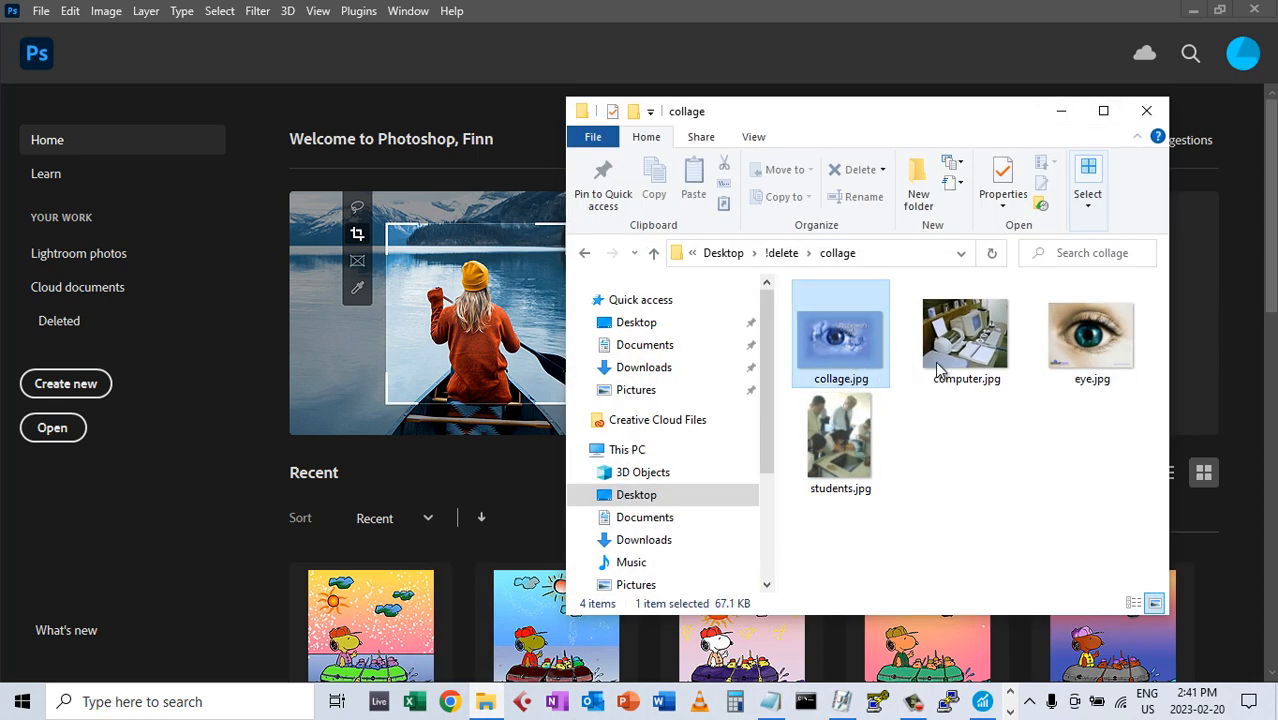
key("Return")
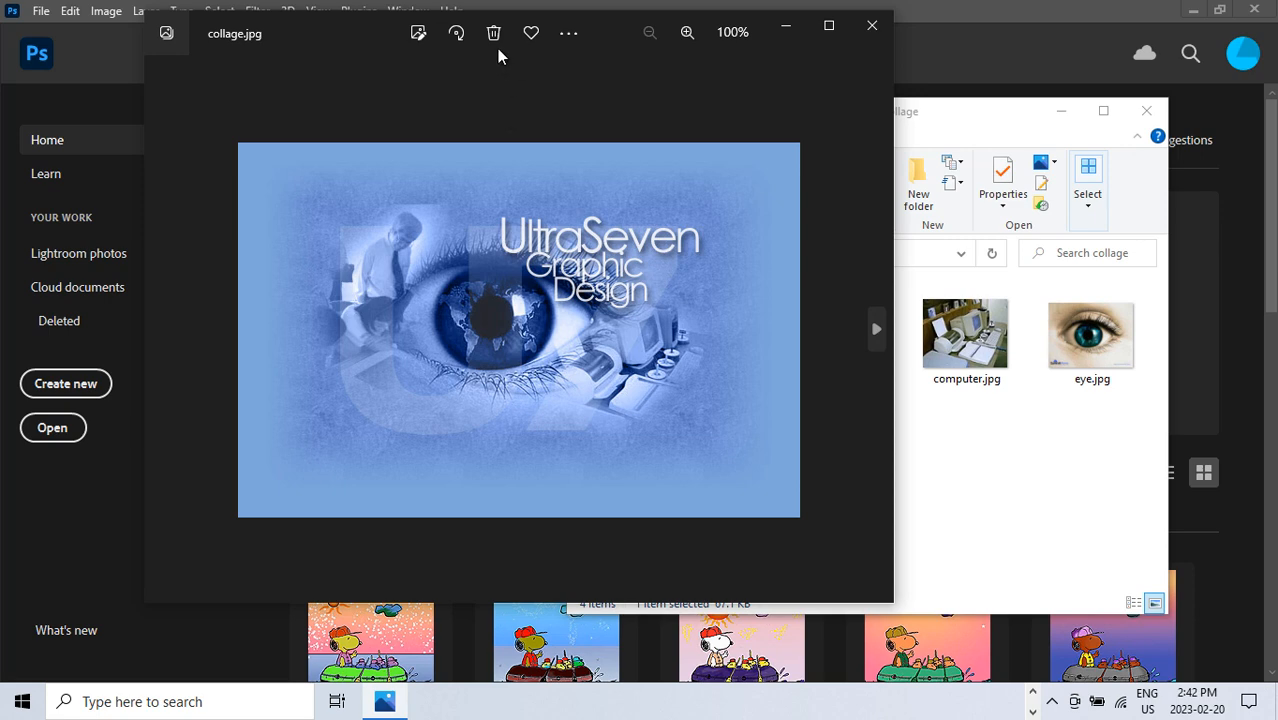
left_click_drag(346, 37, 208, 69)
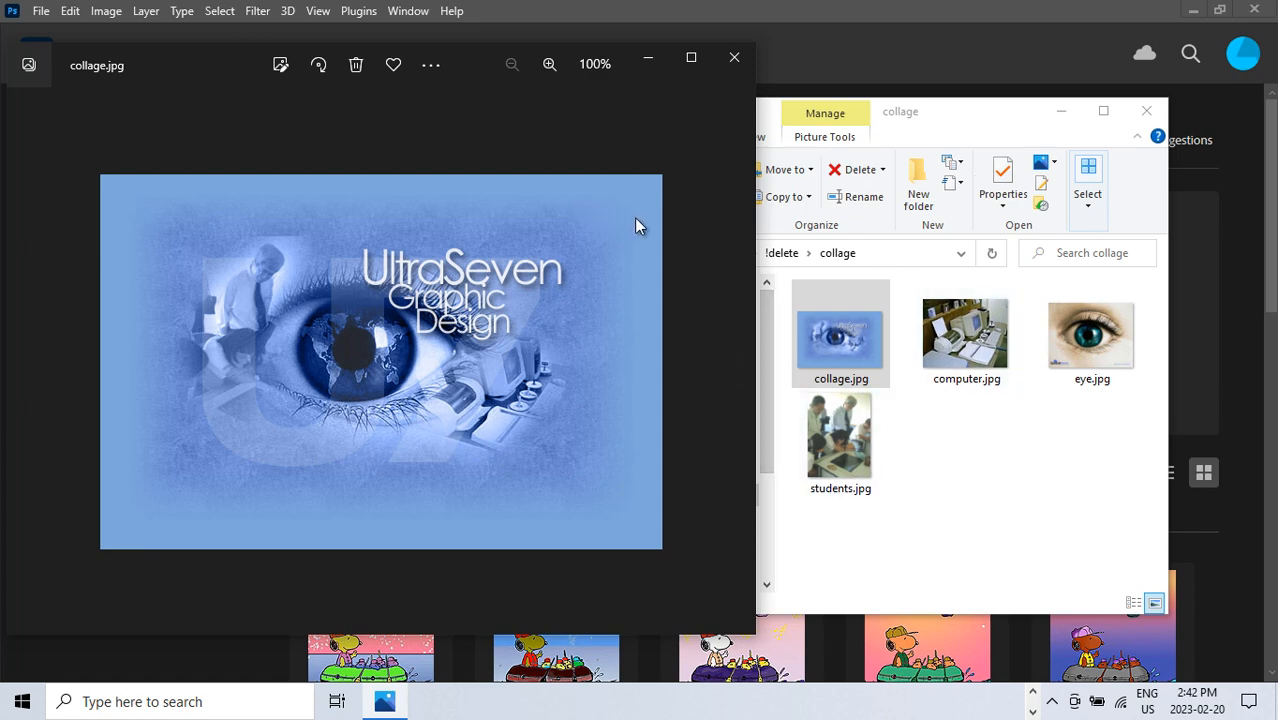
left_click(647, 60)
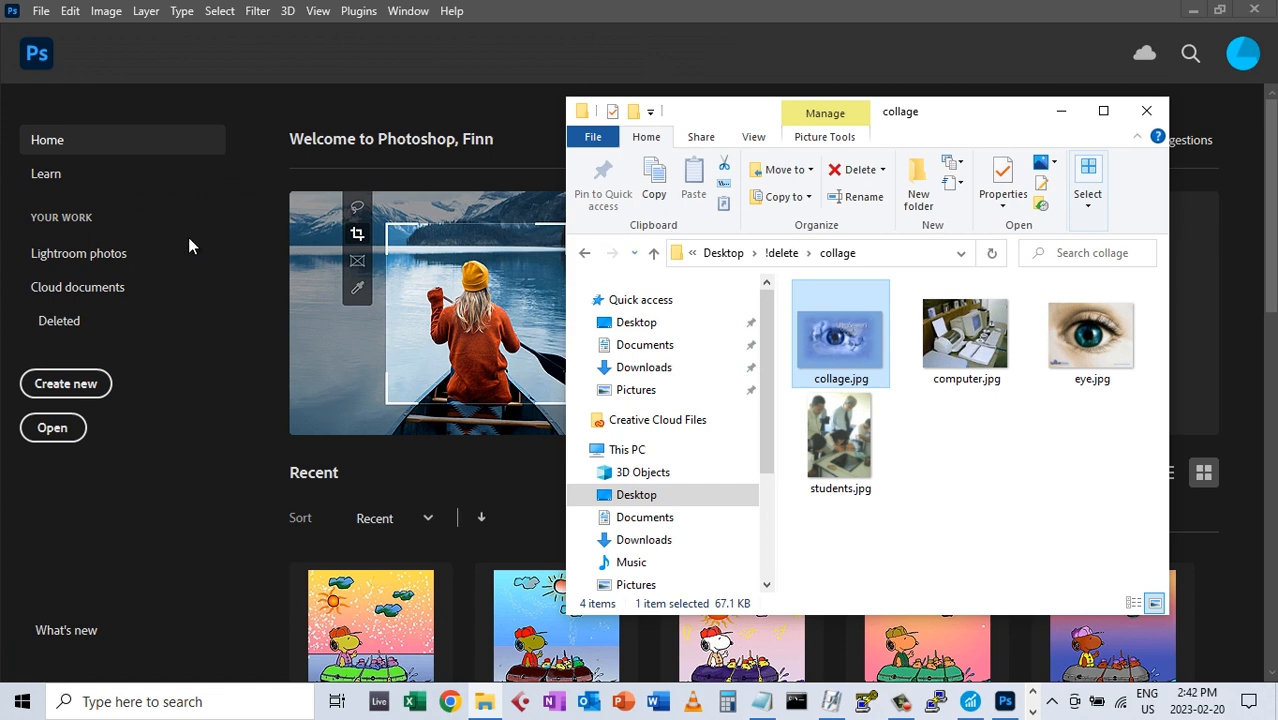
Start a new document from the Default Photoshop Size photo preset, with its dimensions in pixels
left_click(85, 400)
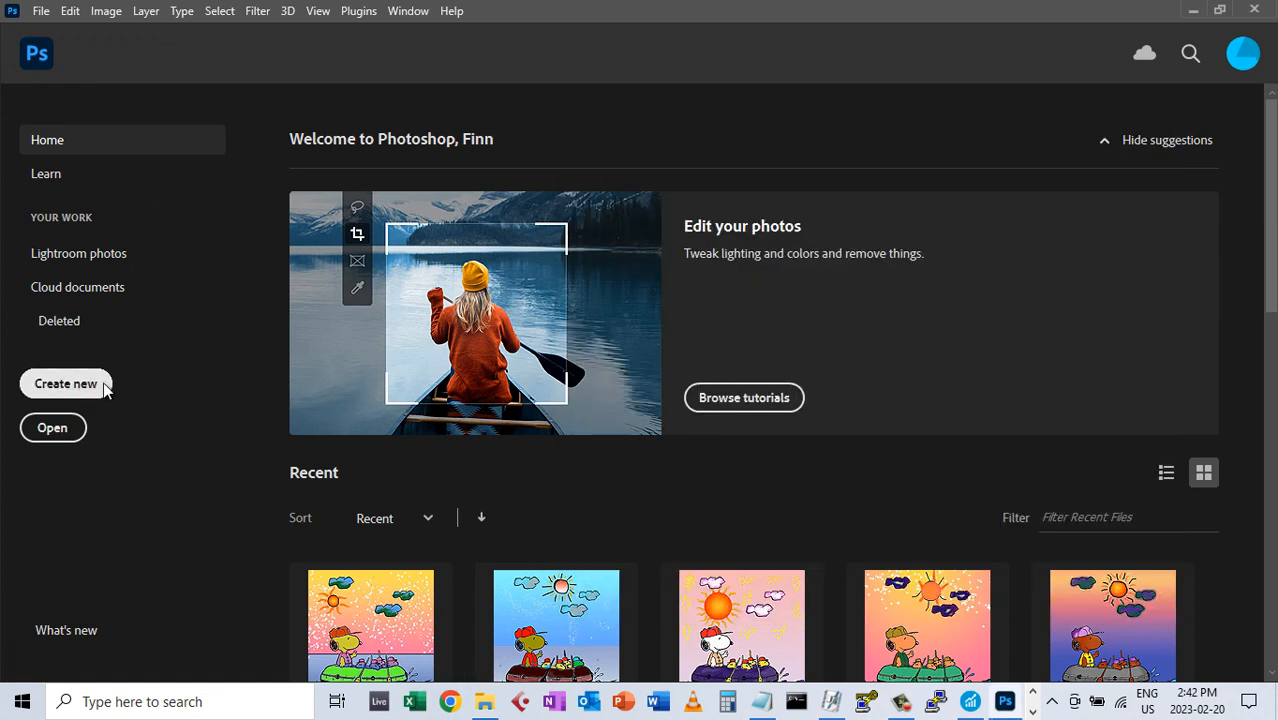
left_click(66, 384)
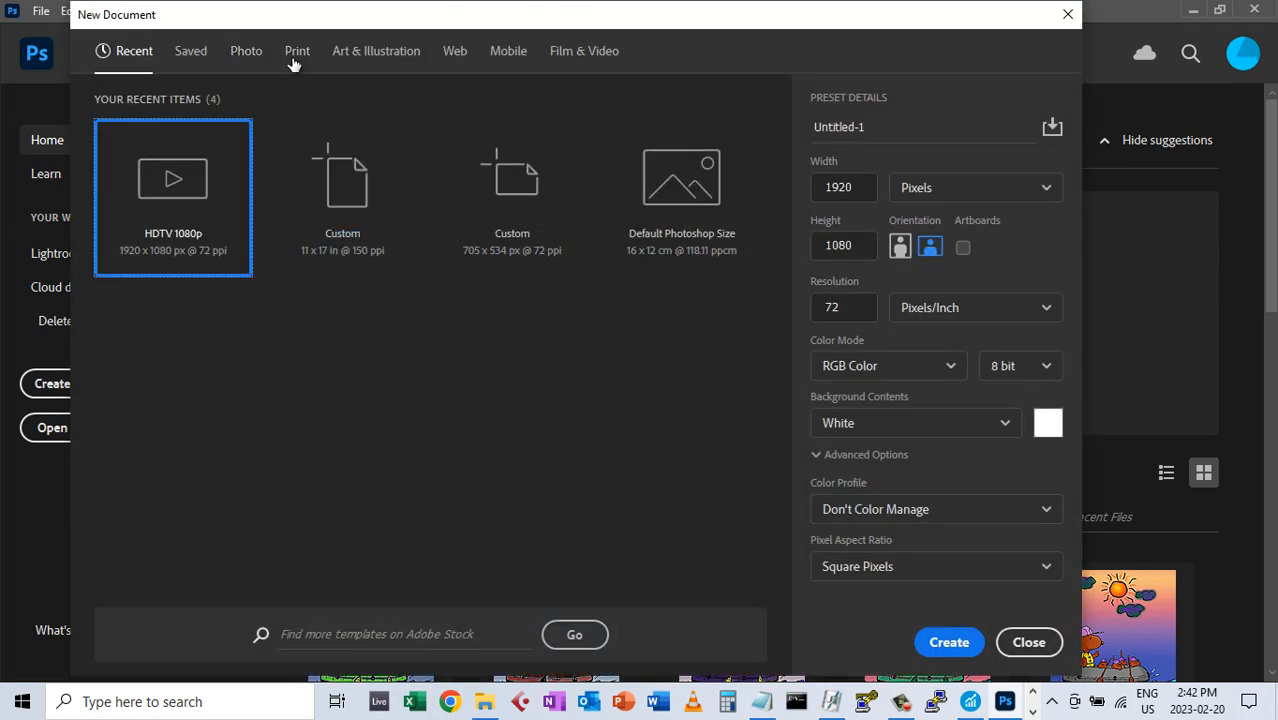
left_click(245, 55)
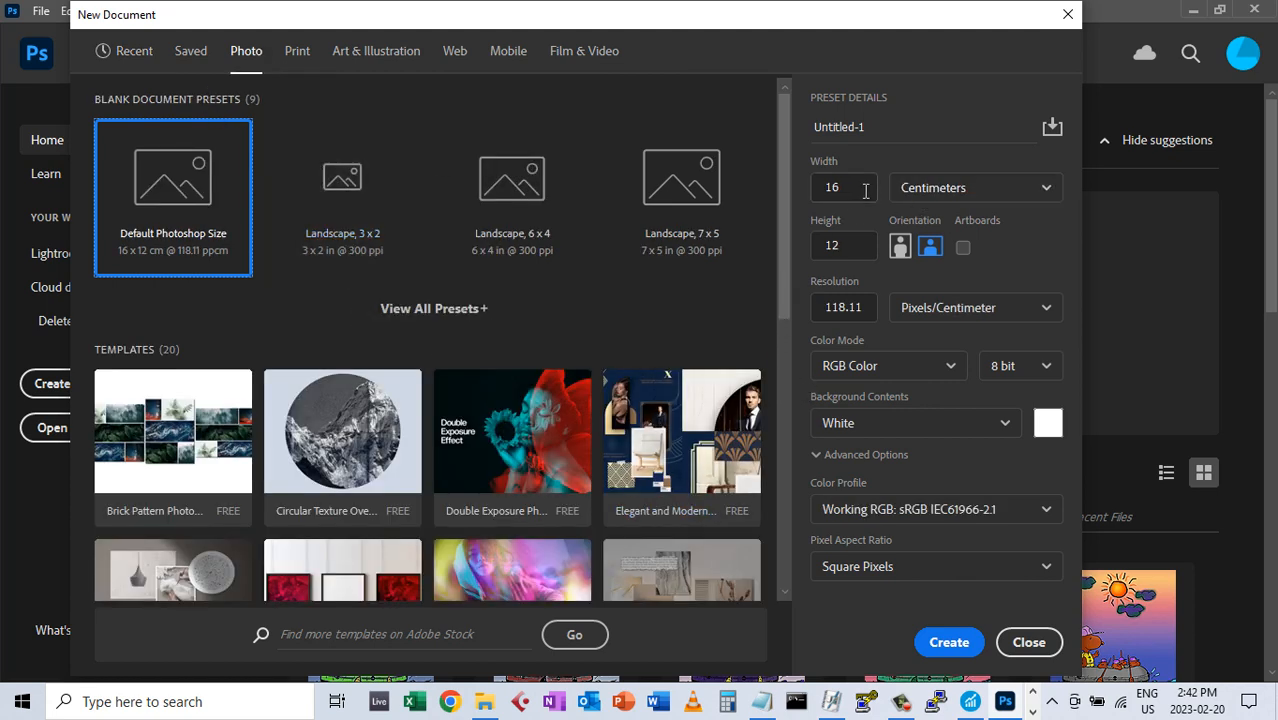
left_click(959, 188)
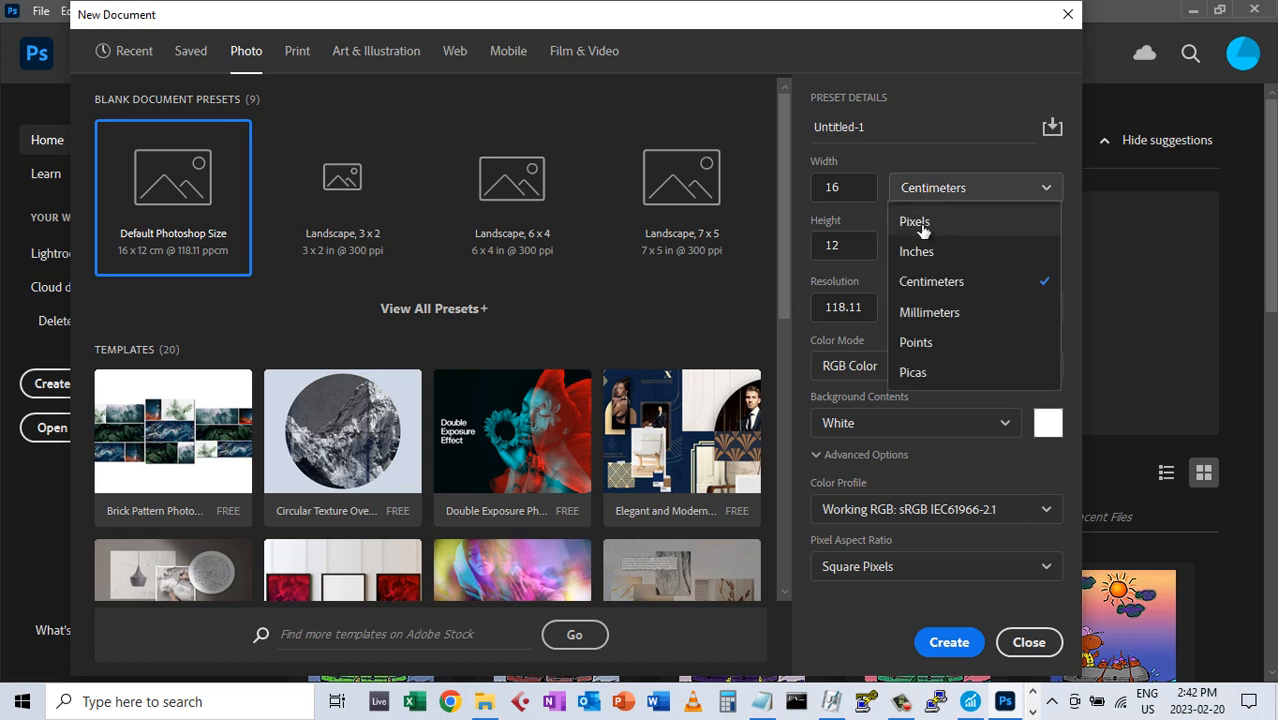
left_click(912, 217)
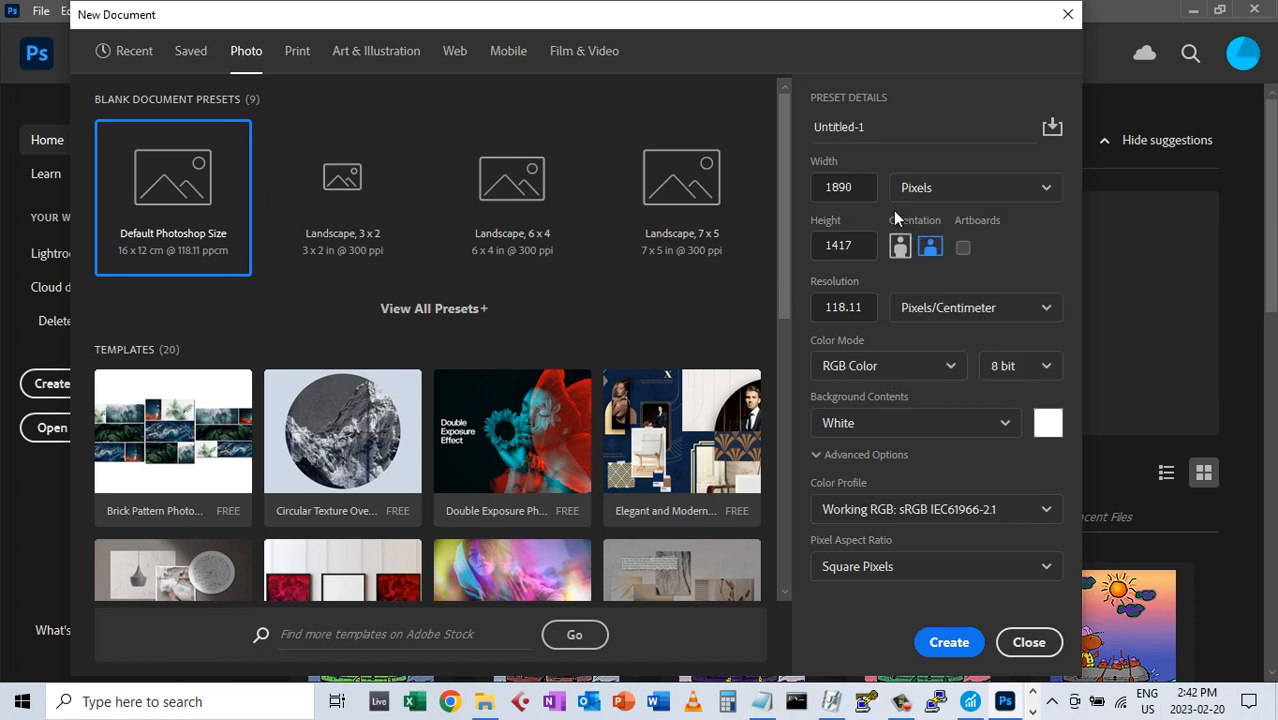
Set the new document's width to 640 pixels and its height to 480 pixels
double_click(843, 189)
type("640")
key("Tab")
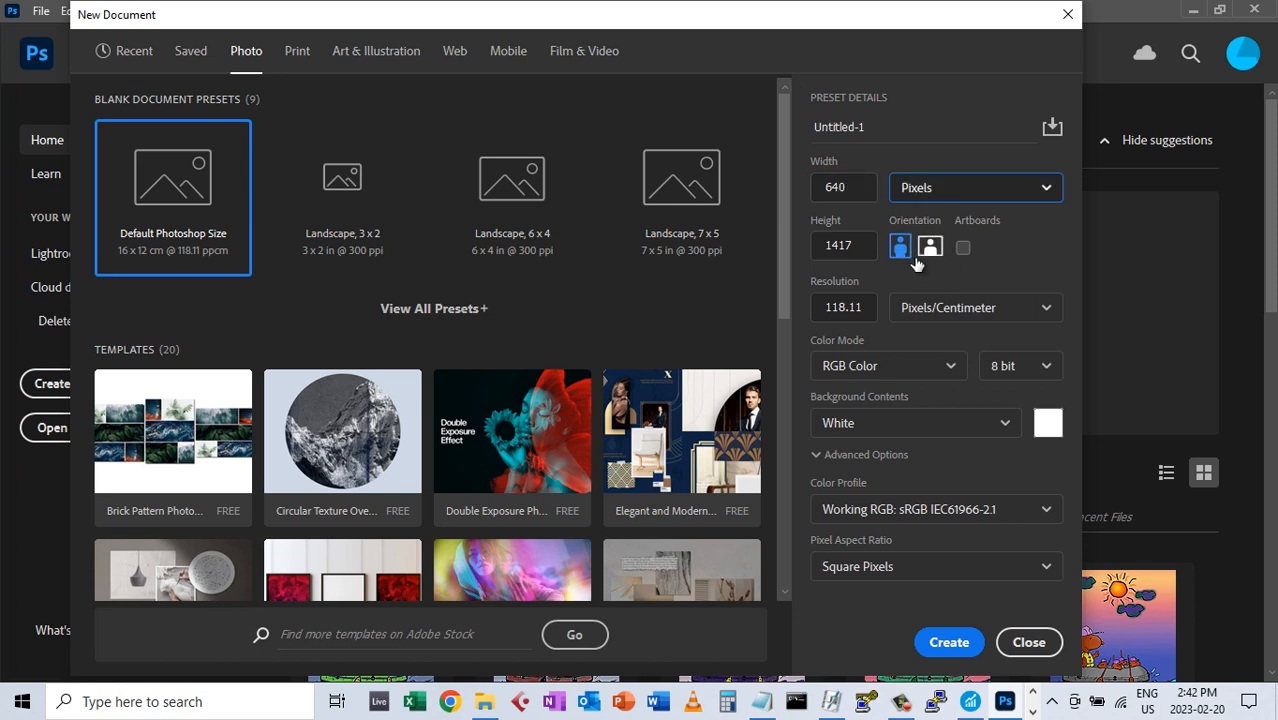
double_click(832, 241)
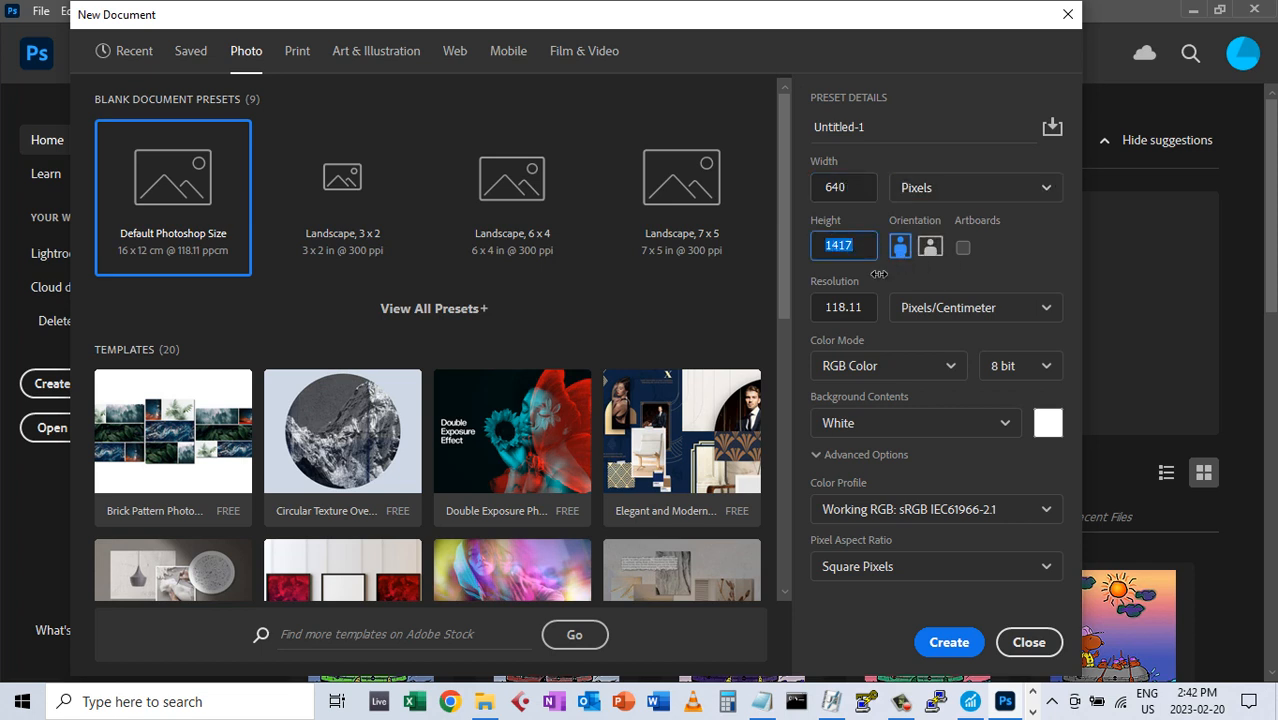
type("480")
left_click(878, 274)
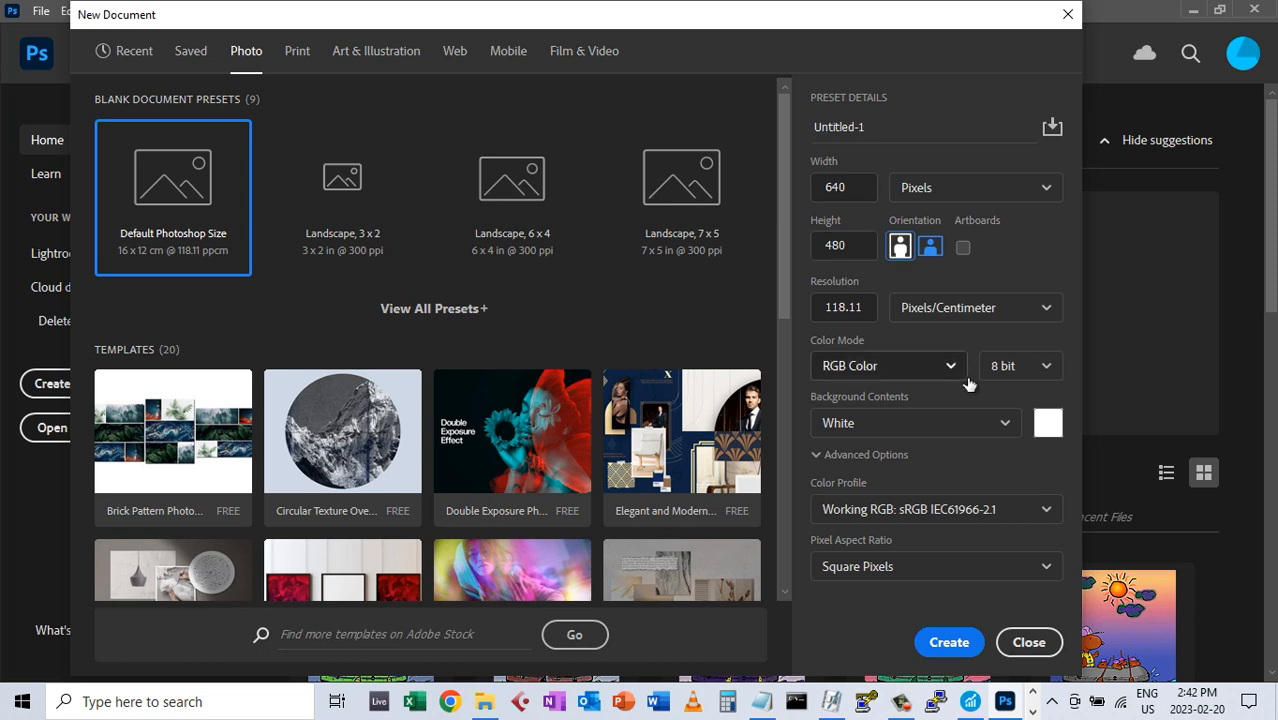
Set the resolution to 100 pixels/inch and create the document
left_click(1007, 319)
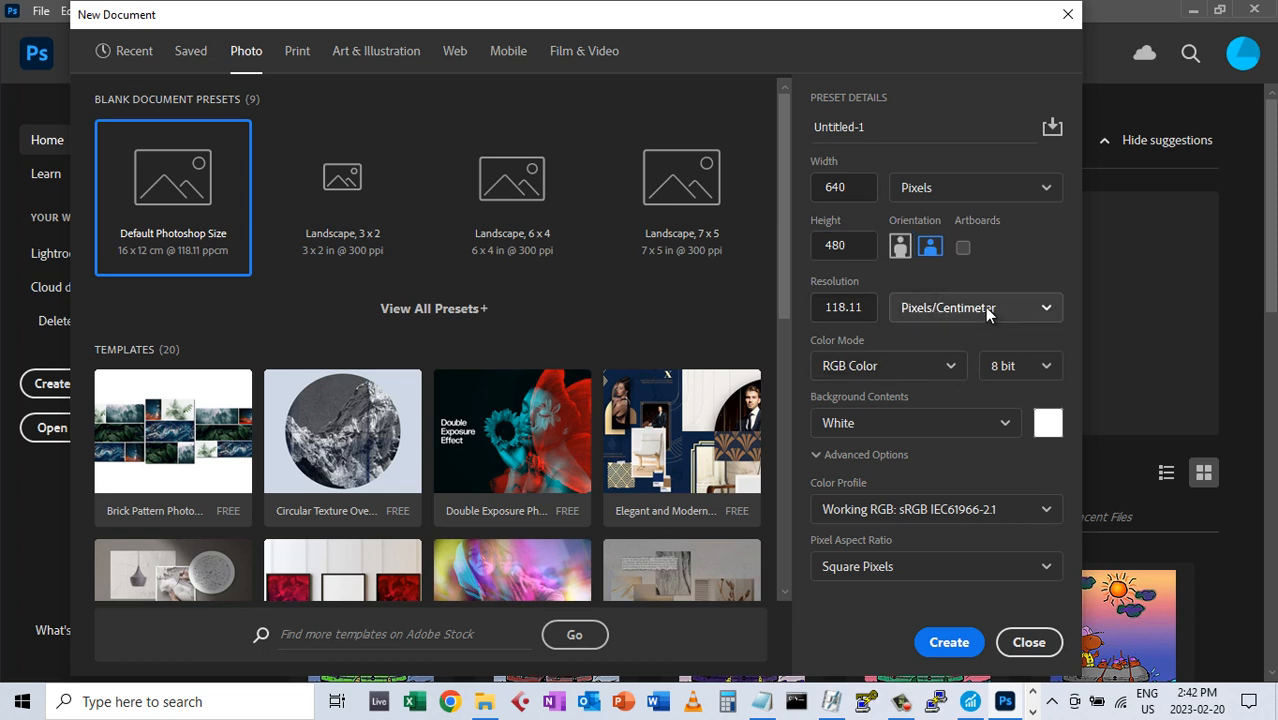
left_click(976, 339)
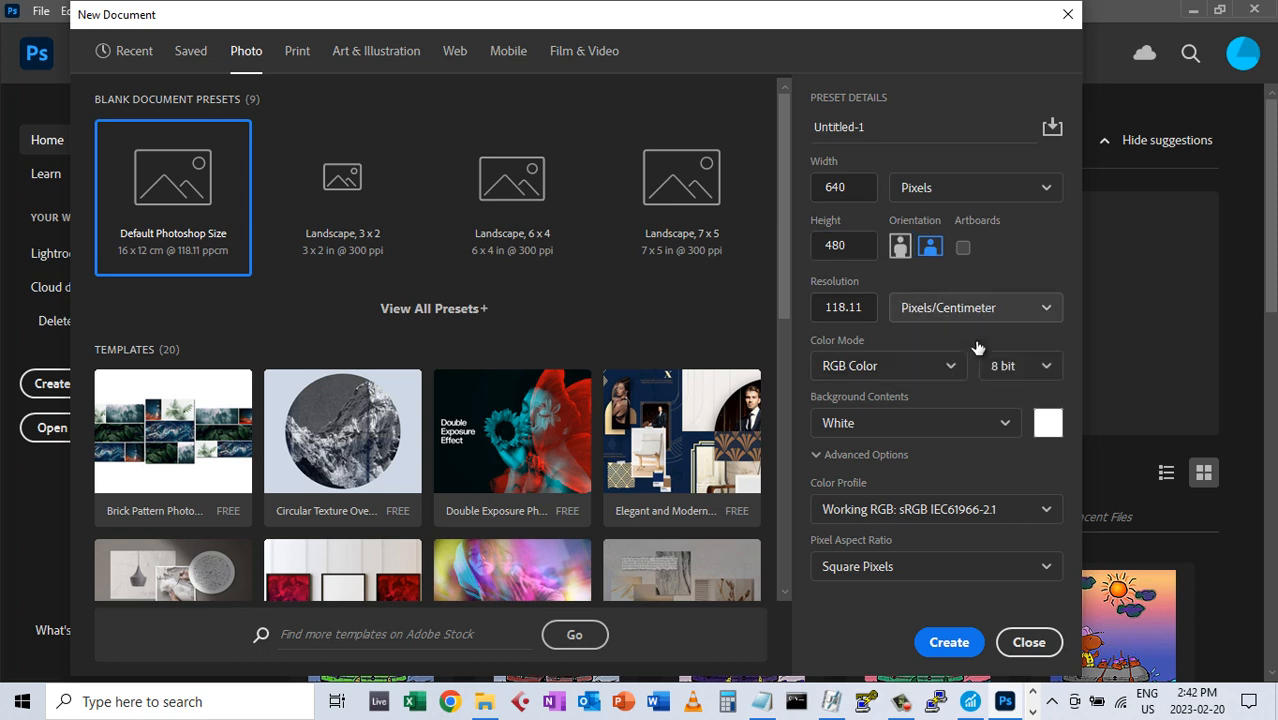
double_click(850, 311)
type("100")
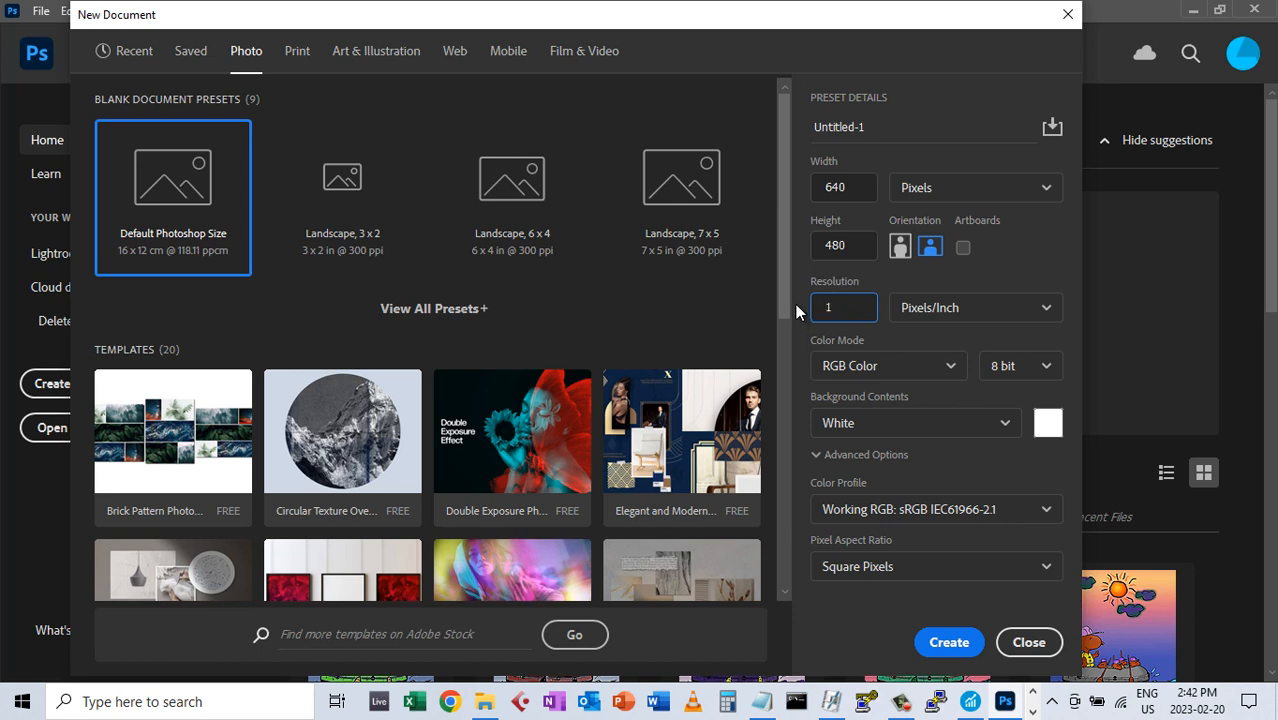
key("Tab")
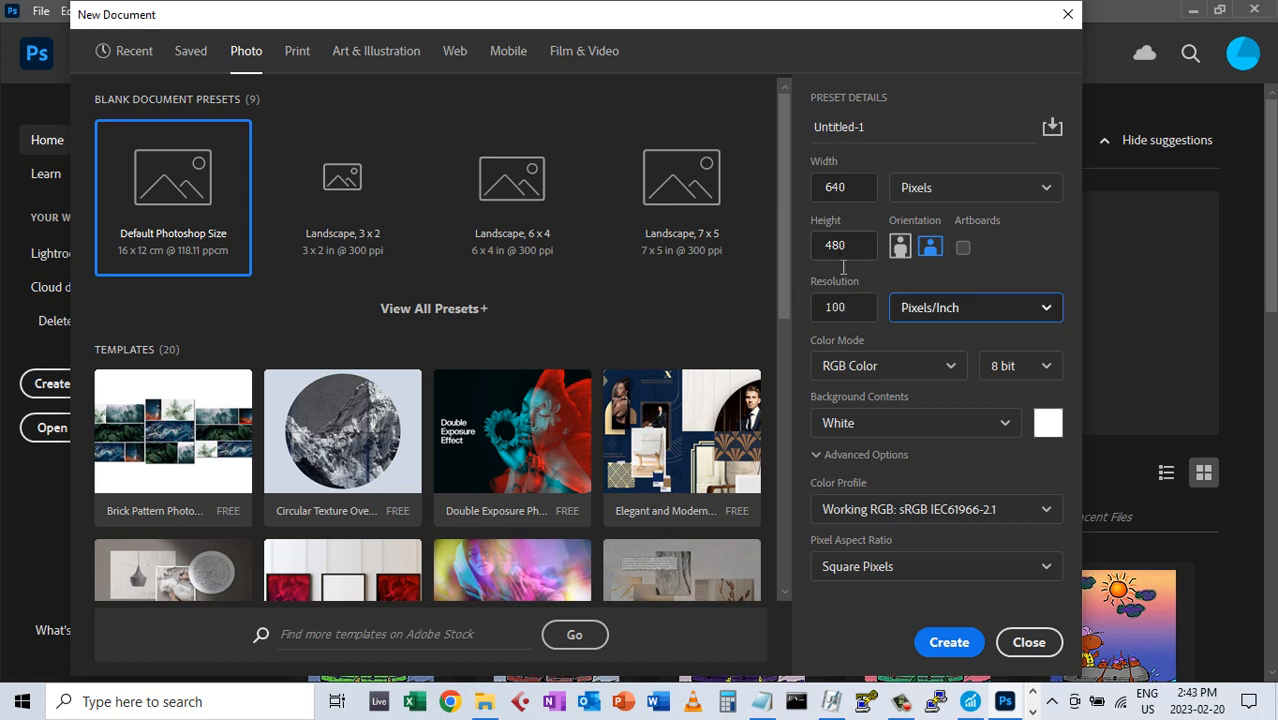
left_click(956, 648)
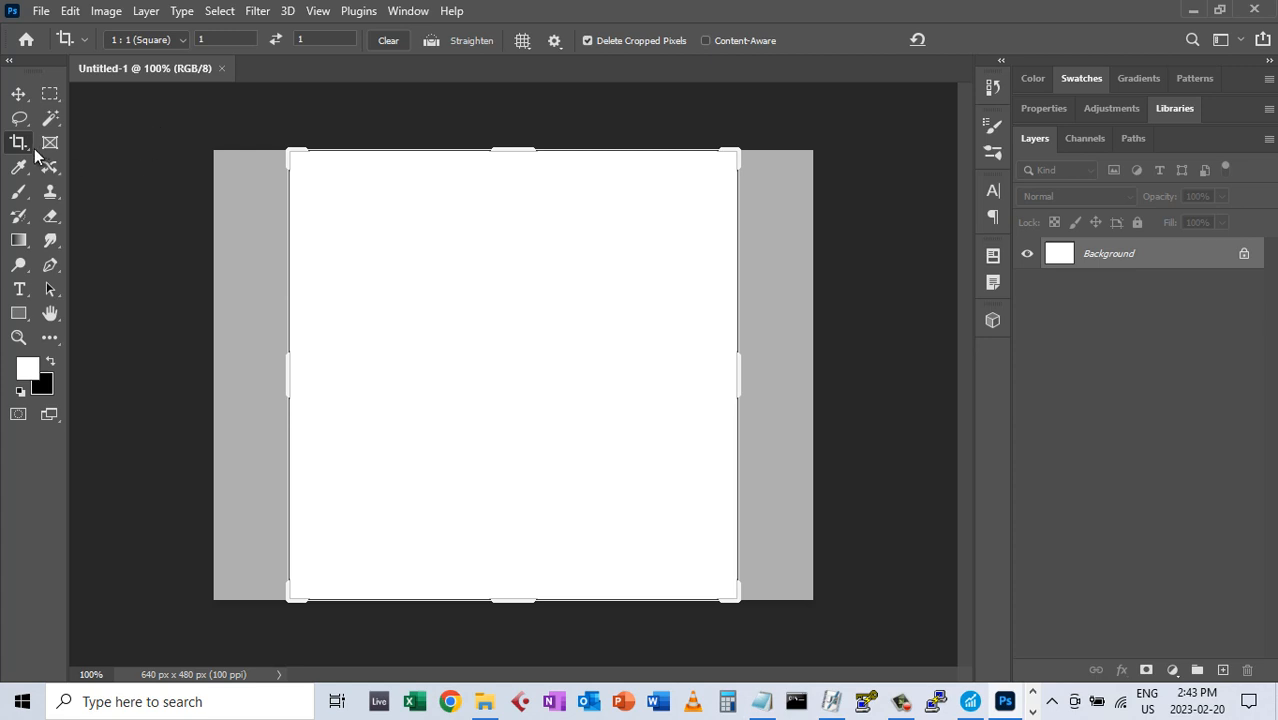
Place computer.jpg, eye.jpg and students.jpg from the collage folder into the blank document as separate layers, keeping their default placement
left_click(19, 94)
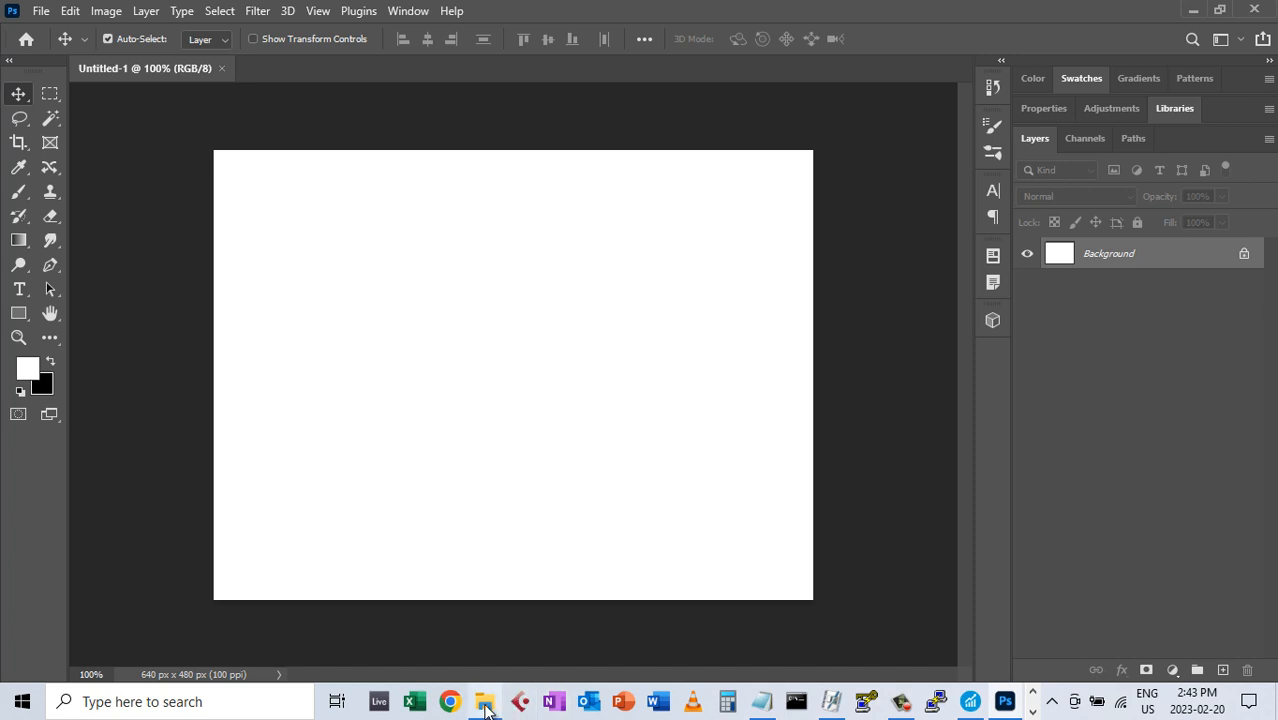
mouse_move(486, 706)
left_click(485, 612)
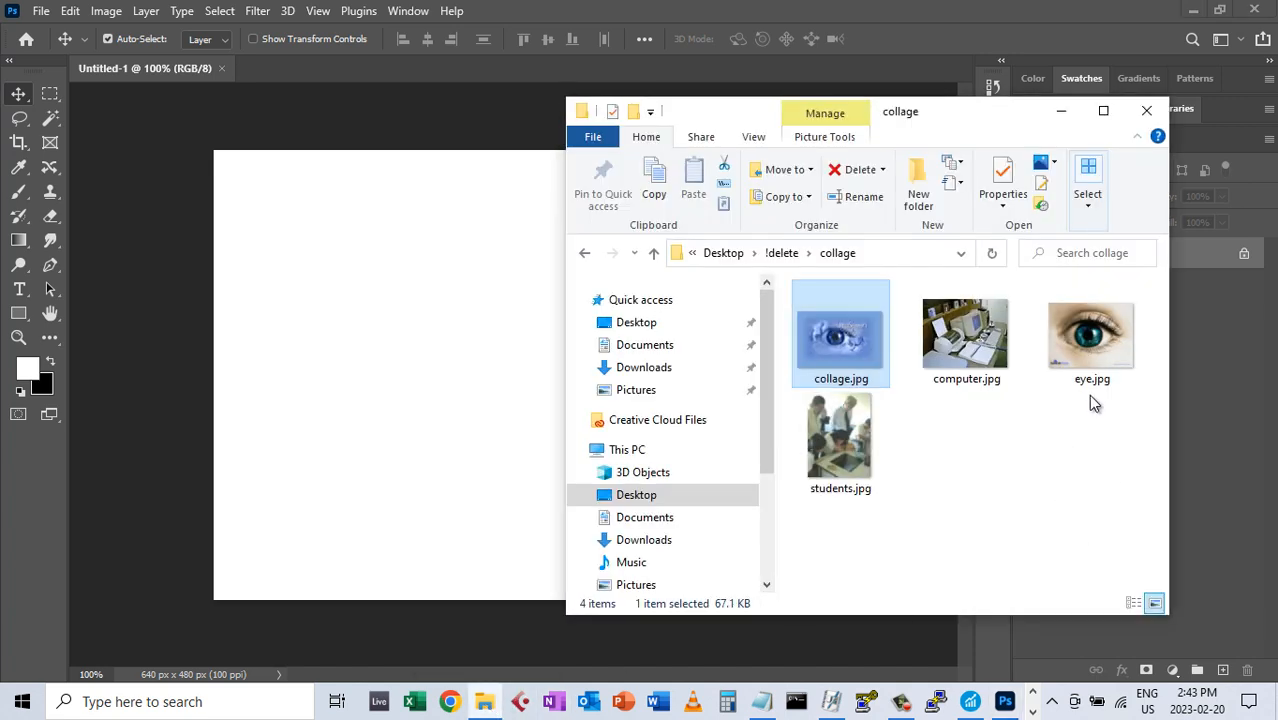
left_click(984, 365)
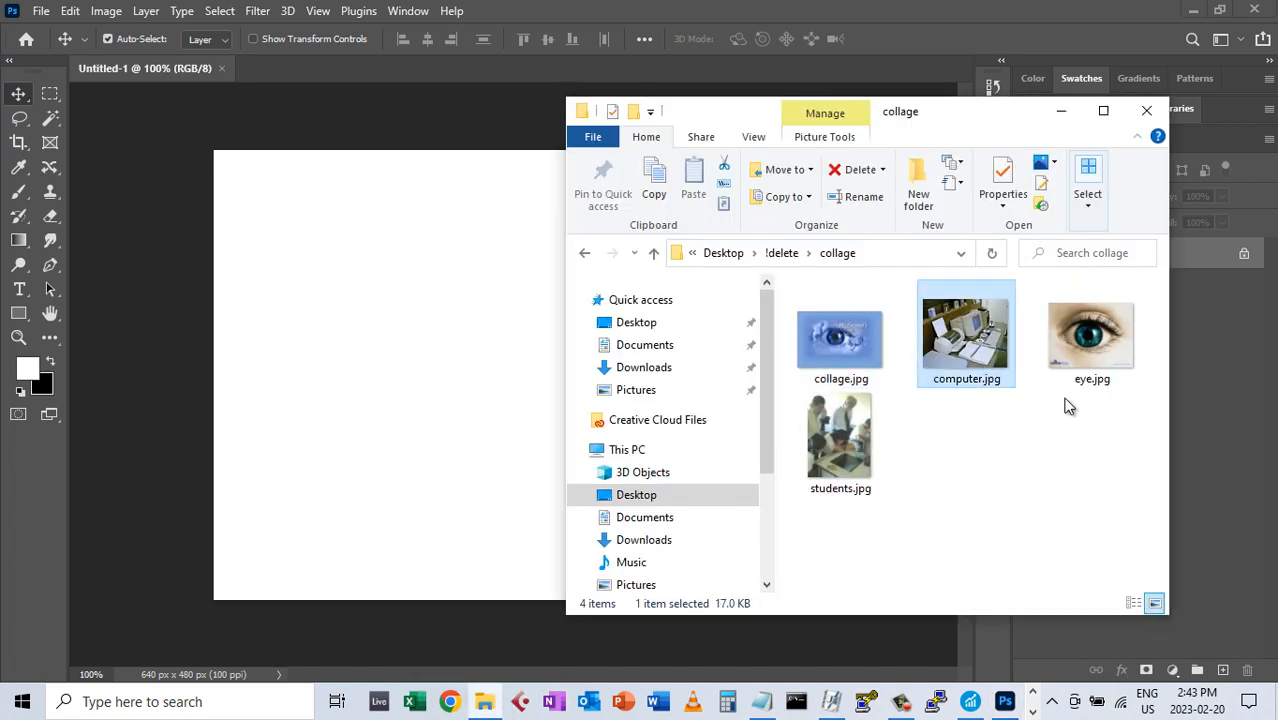
left_click(1072, 360, "ctrl")
left_click(876, 482, "ctrl")
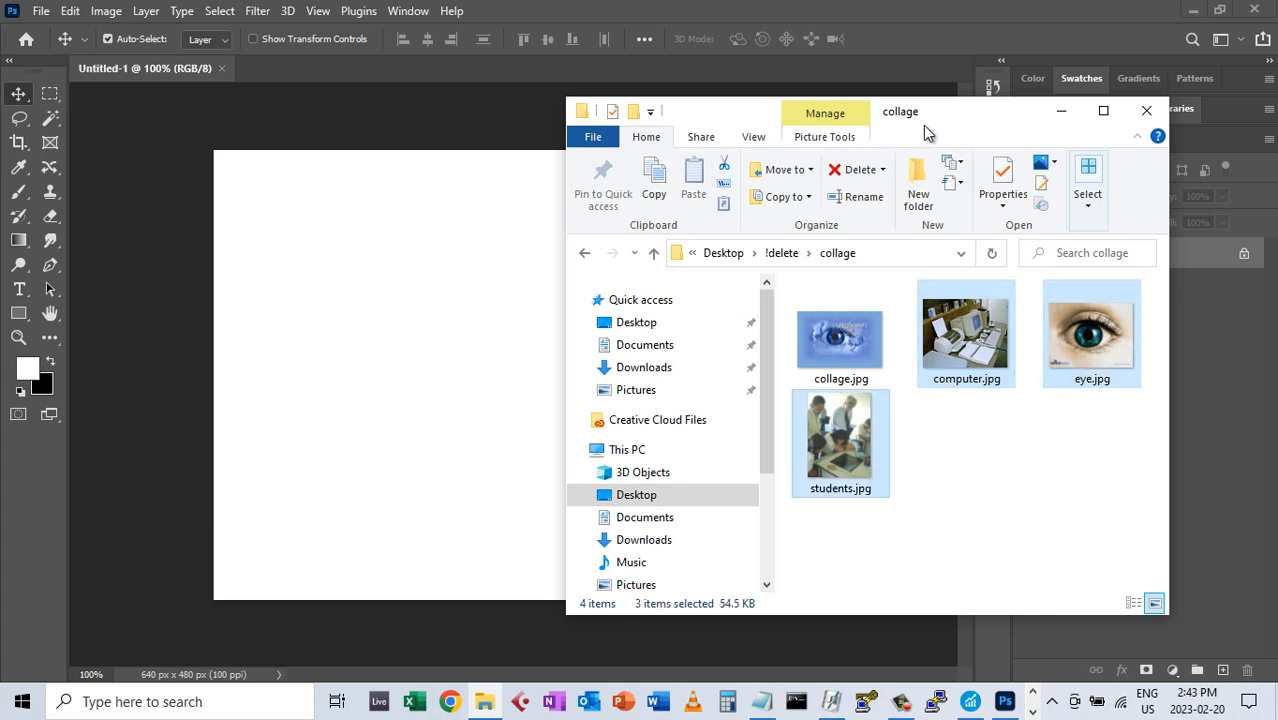
left_click_drag(944, 126, 1004, 156)
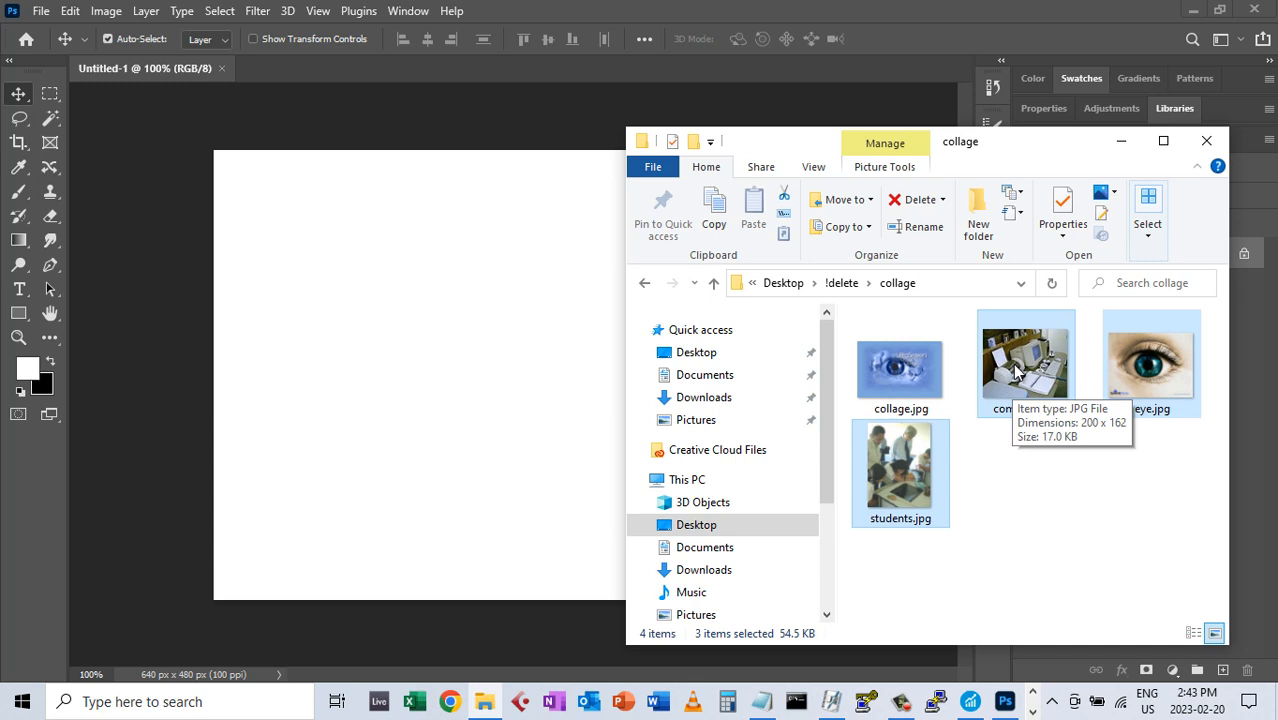
left_click(568, 412)
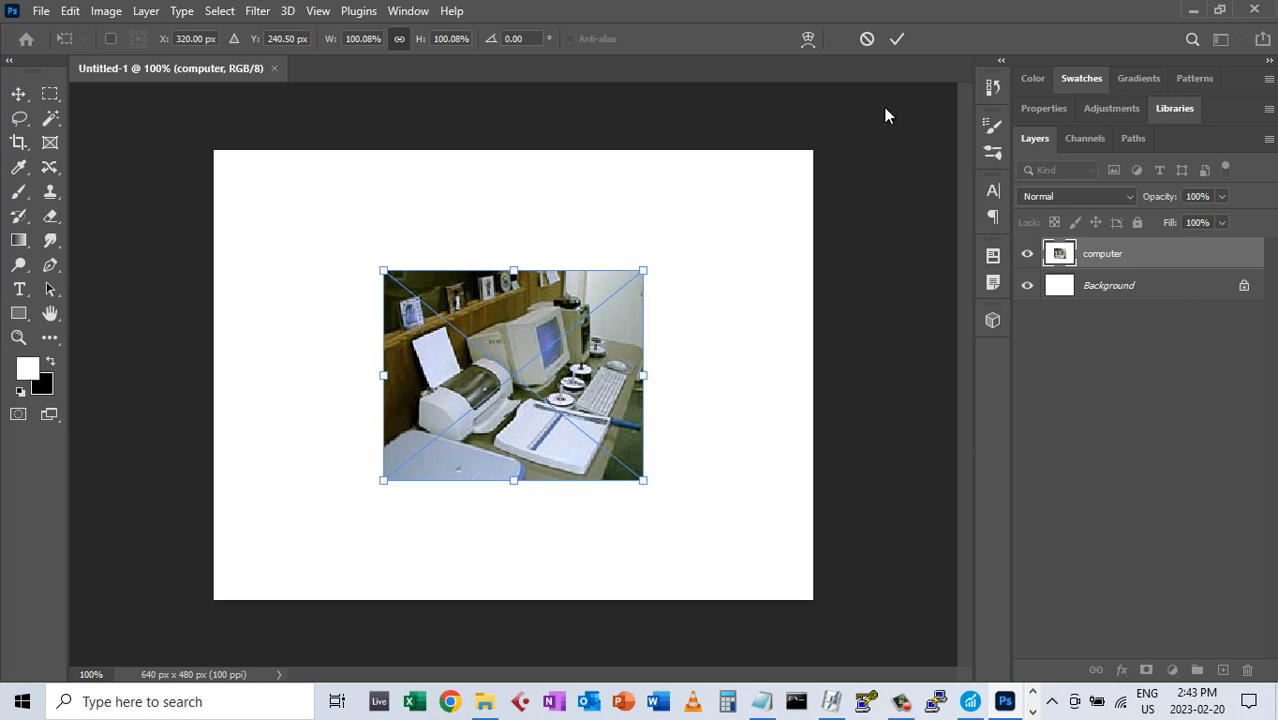
left_click(896, 42)
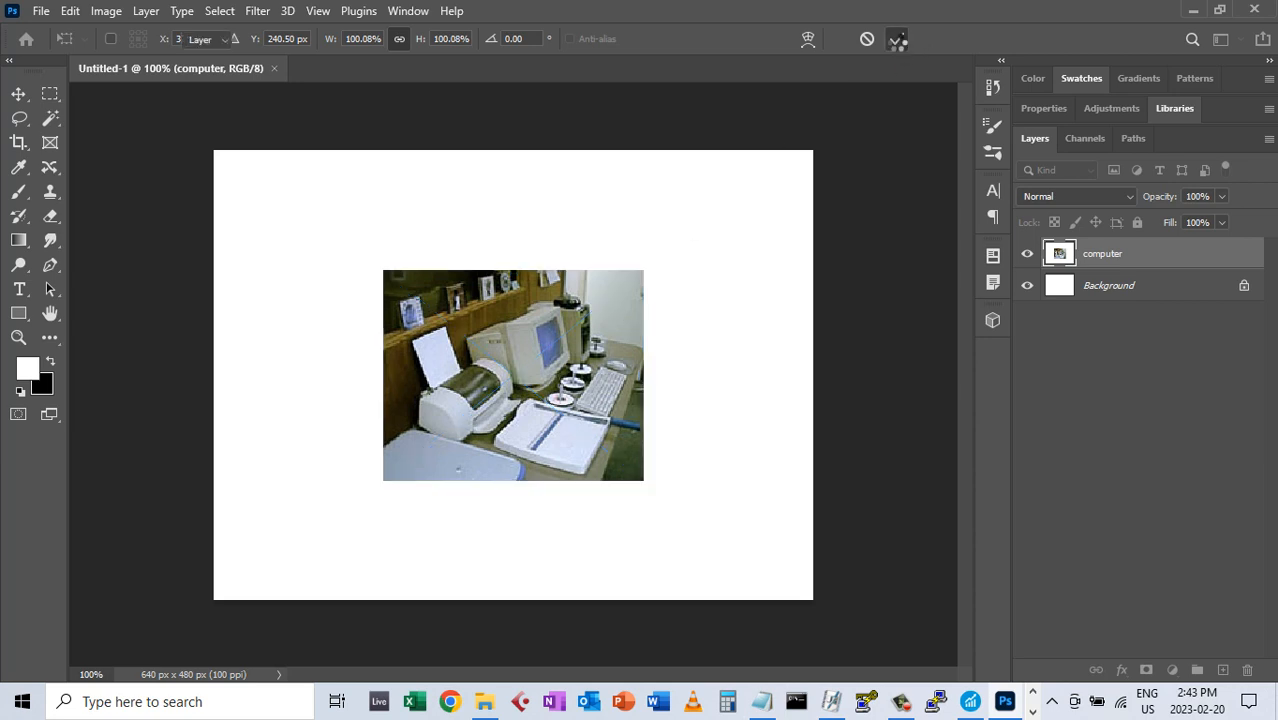
left_click(896, 42)
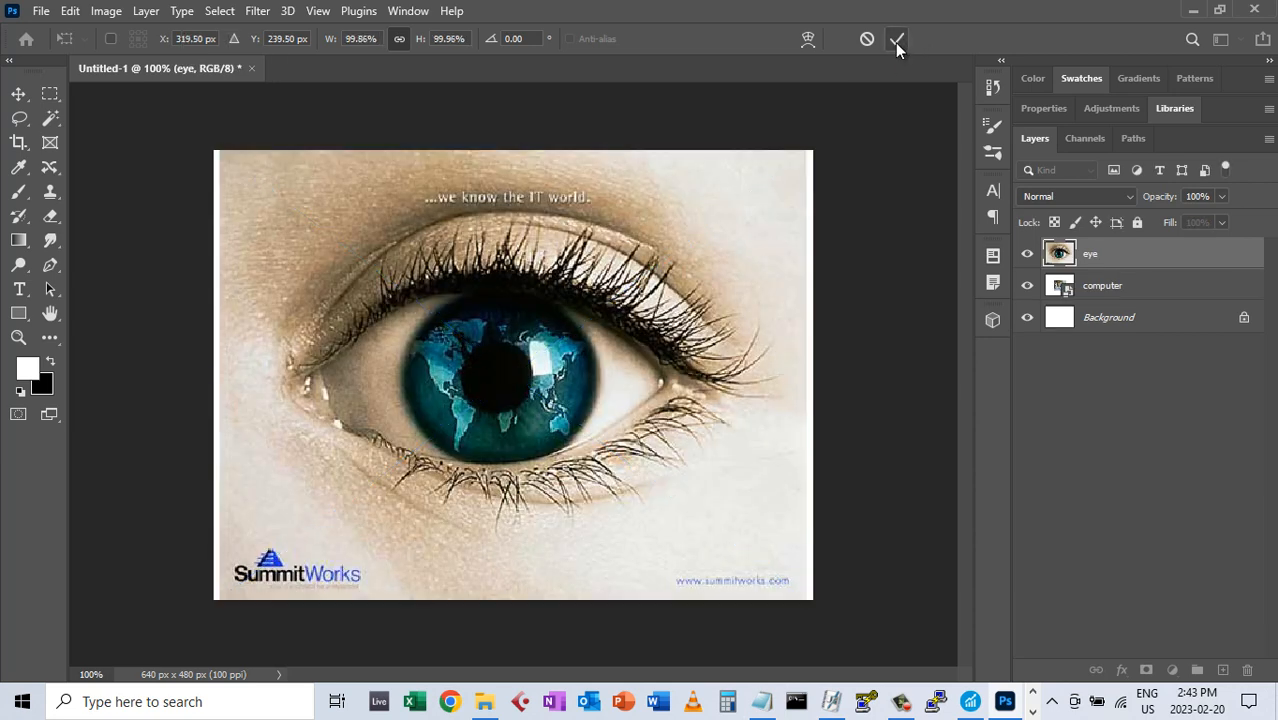
left_click(895, 42)
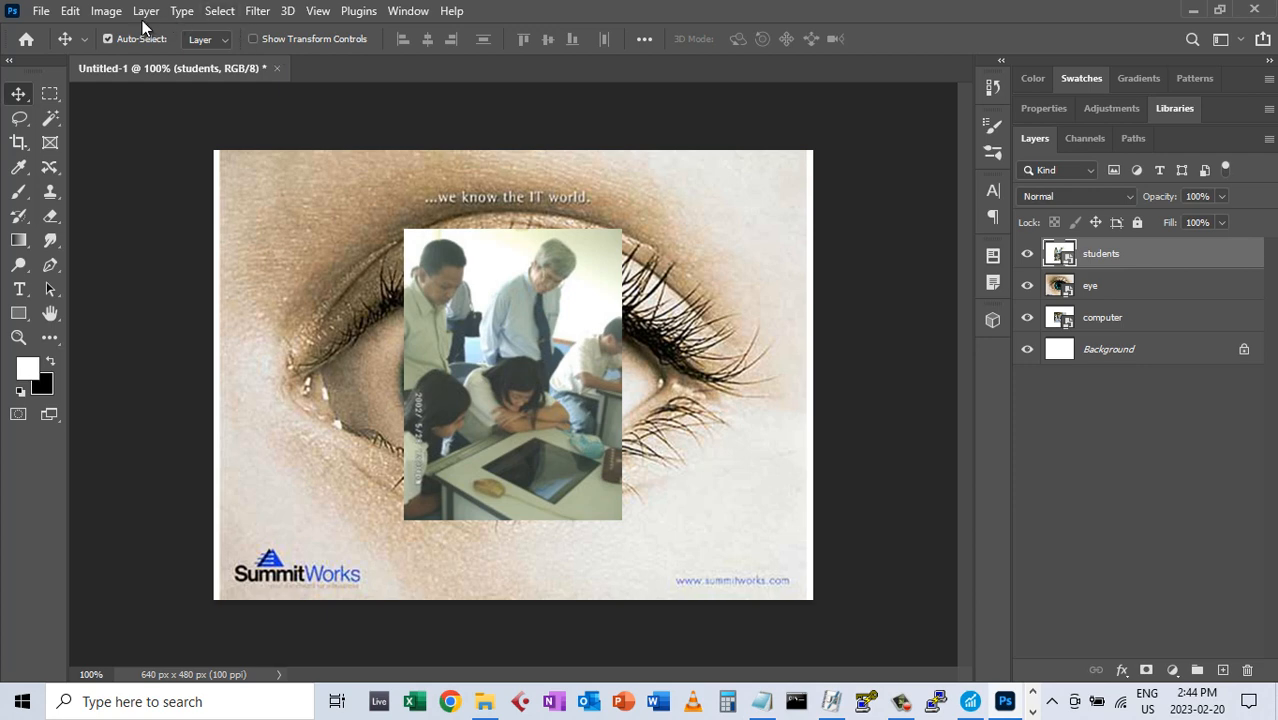
Remove the colour from the students layer with a Hue/Saturation adjustment at saturation -100
left_click(106, 11)
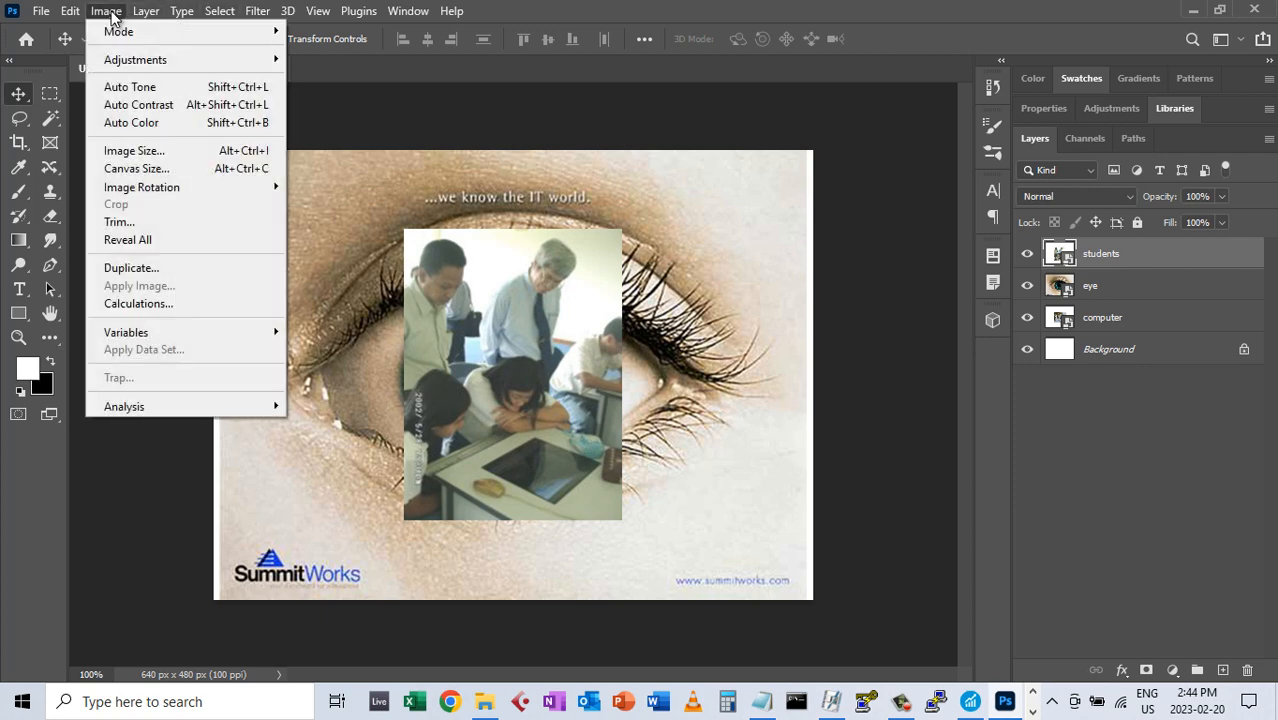
mouse_move(107, 58)
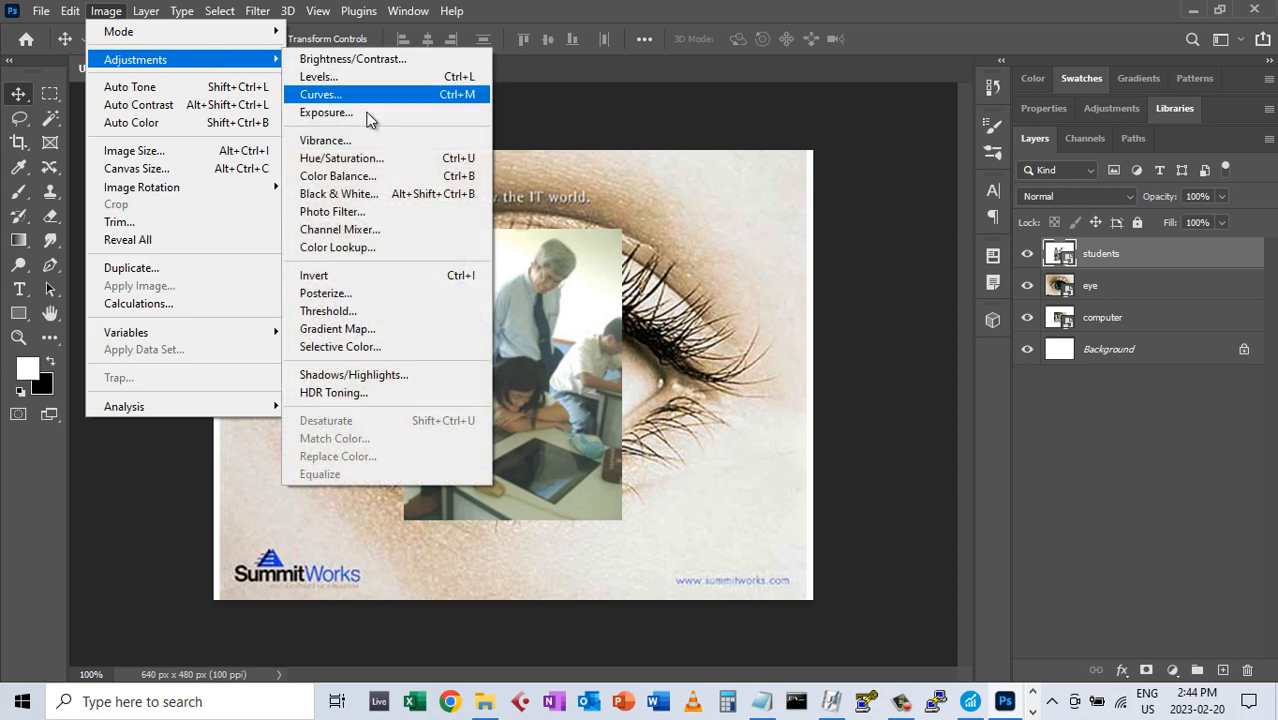
left_click(369, 158)
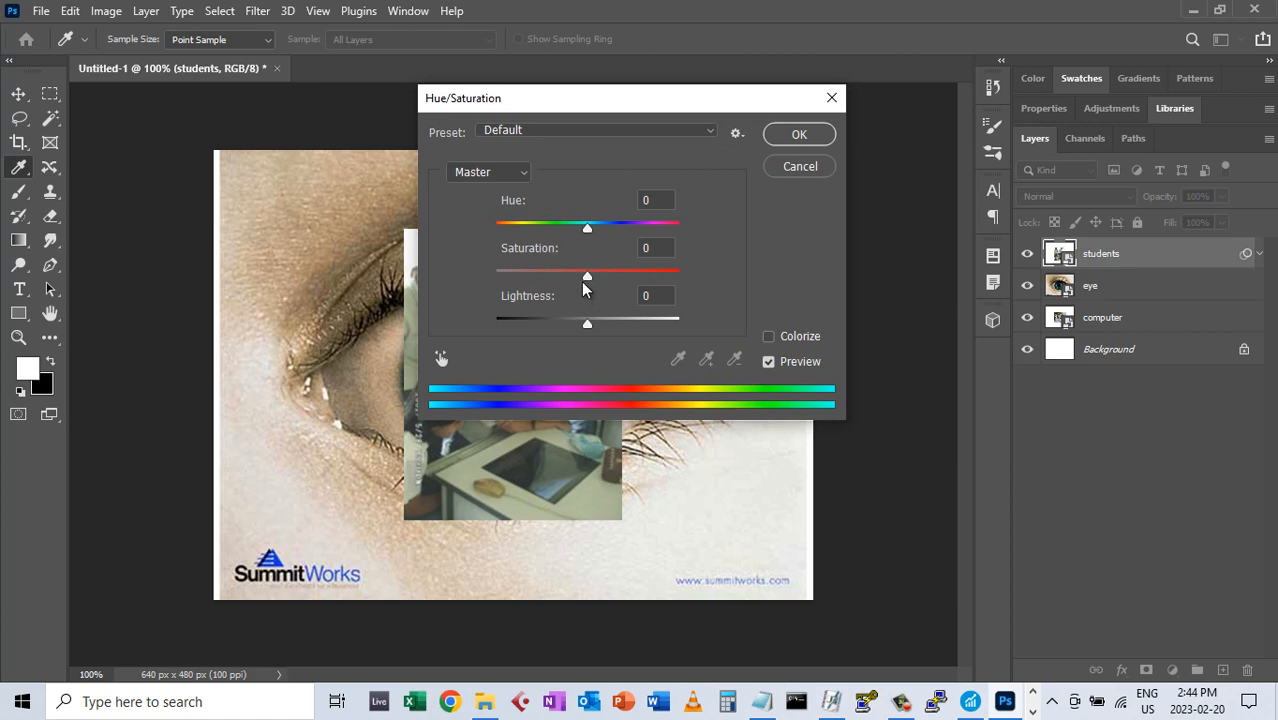
left_click_drag(587, 280, 493, 281)
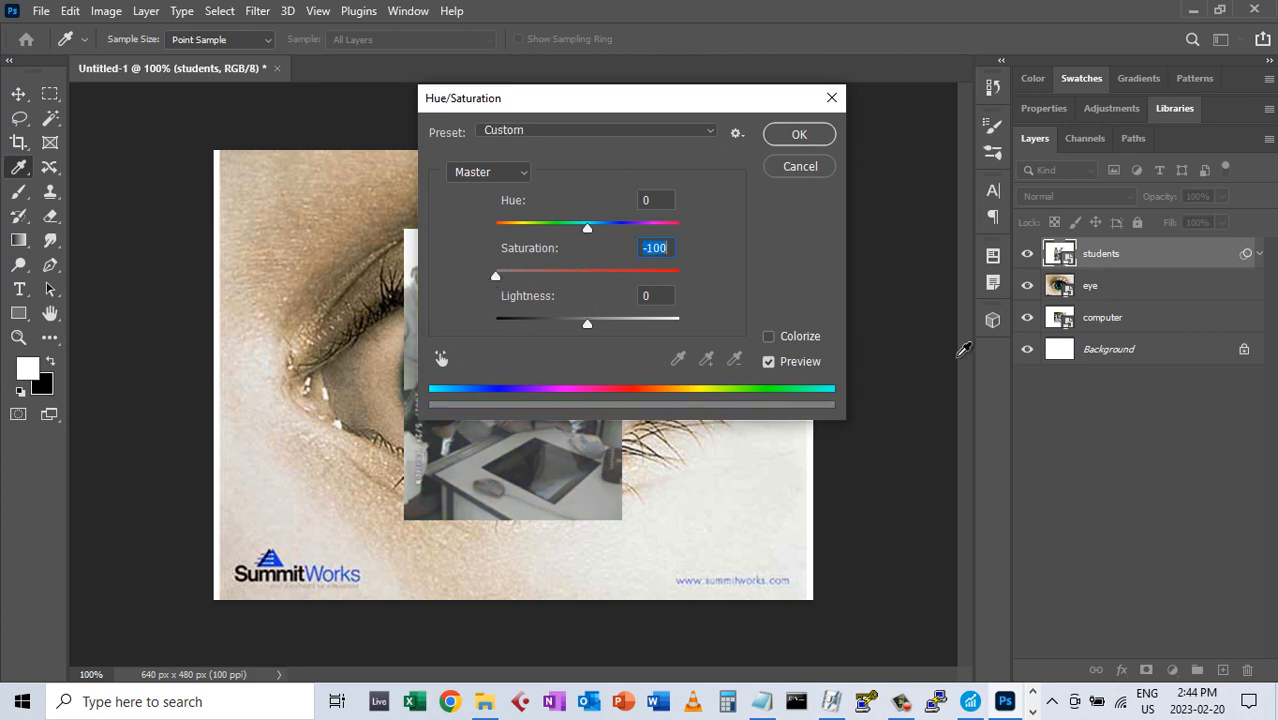
left_click(799, 134)
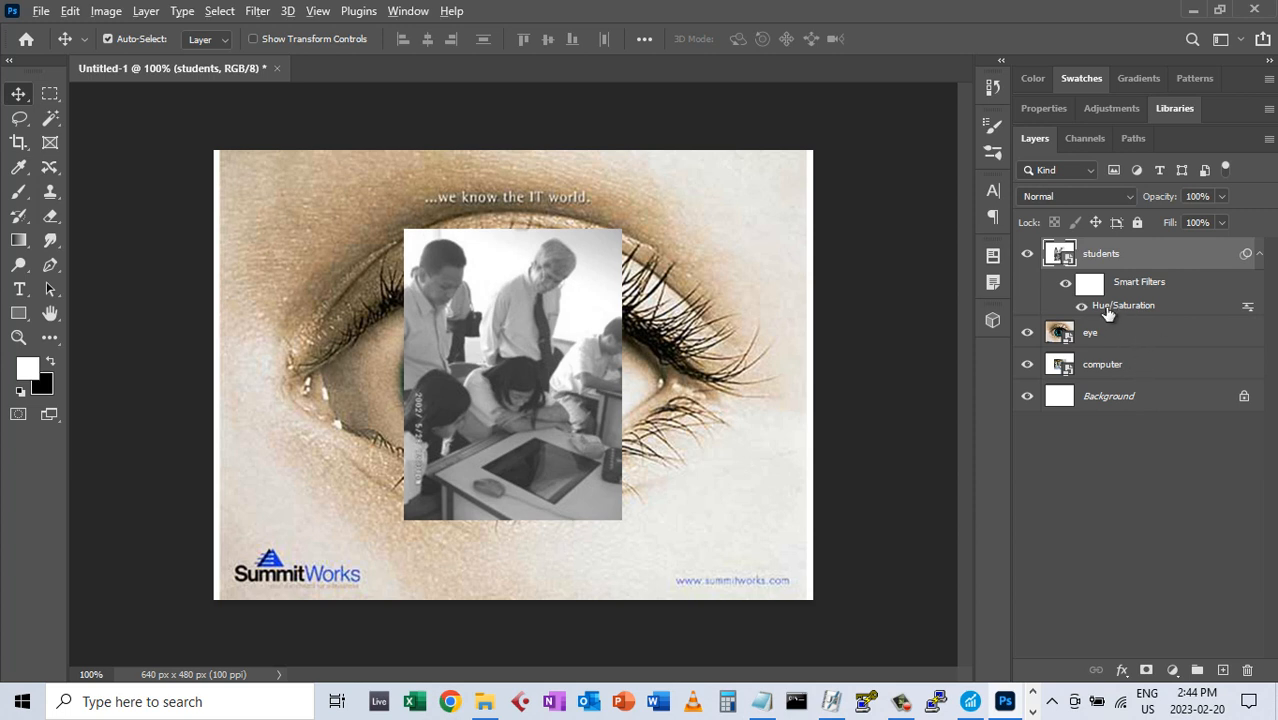
Copy the students layer's Hue/Saturation smart filter to the eye and computer layers, and hide the students and eye layers
left_click_drag(1105, 313, 1070, 334)
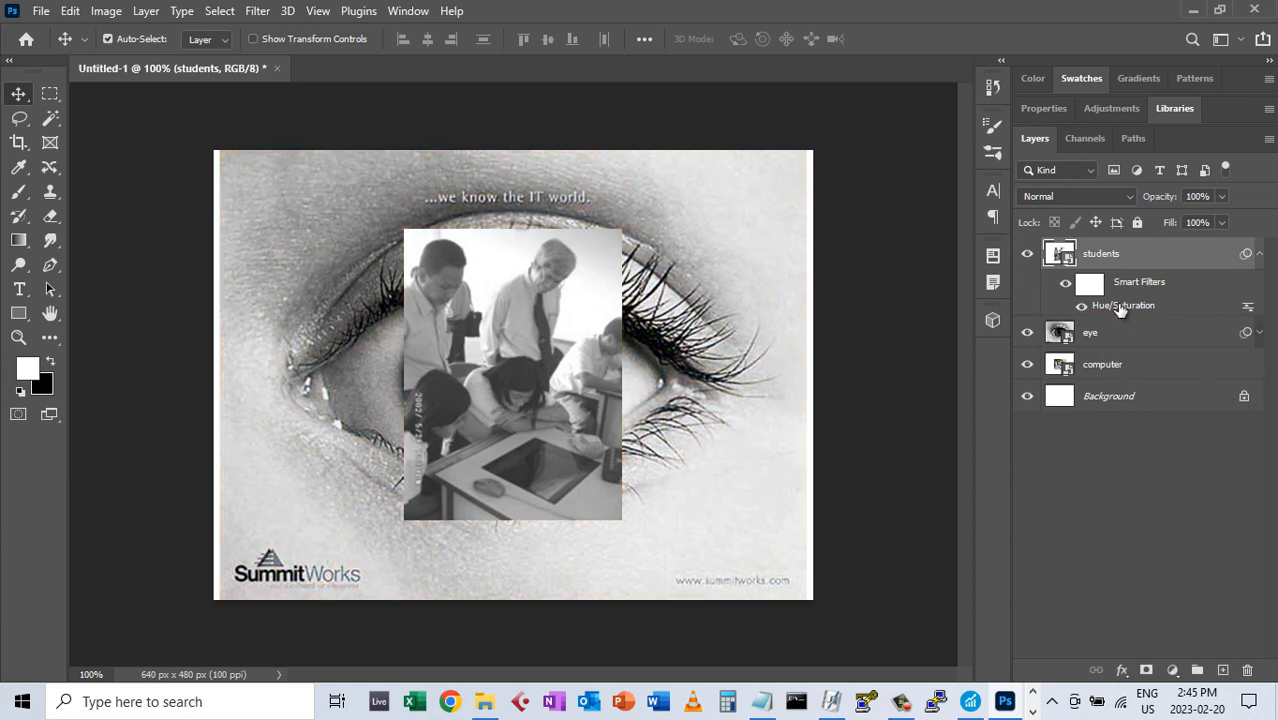
left_click_drag(1122, 318, 1136, 366)
left_click_drag(1027, 255, 1030, 390)
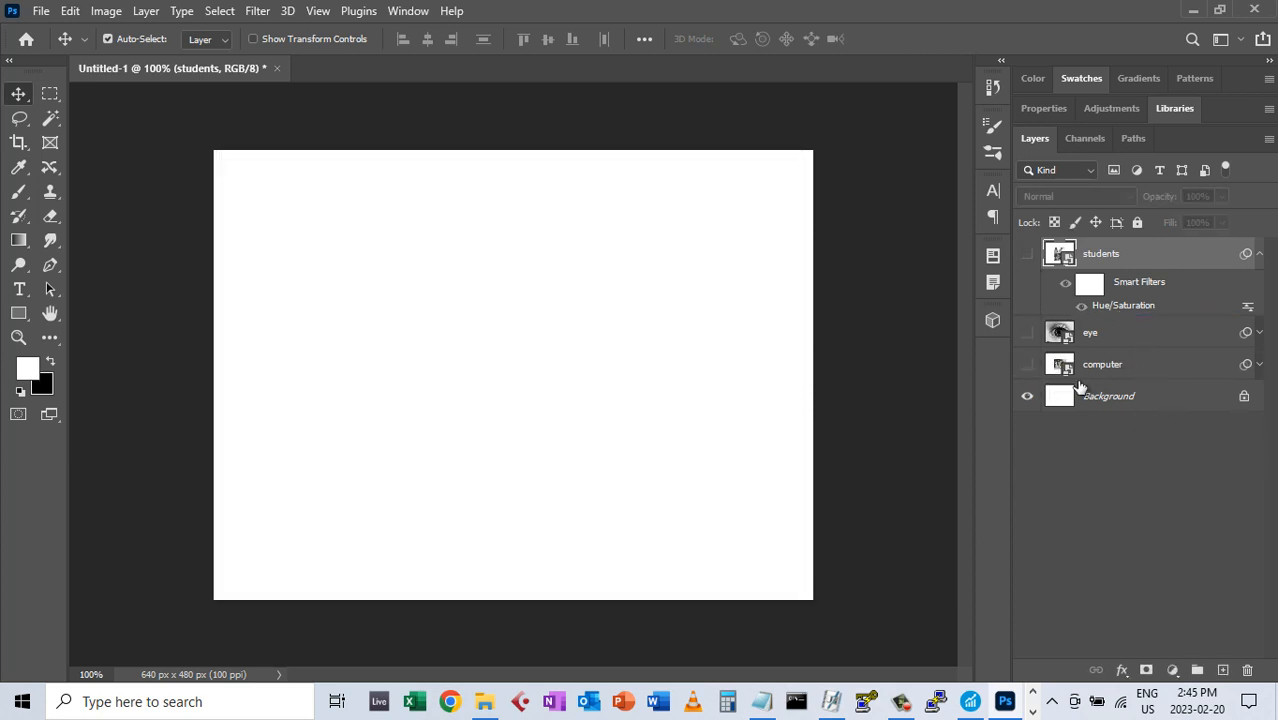
left_click(1027, 365)
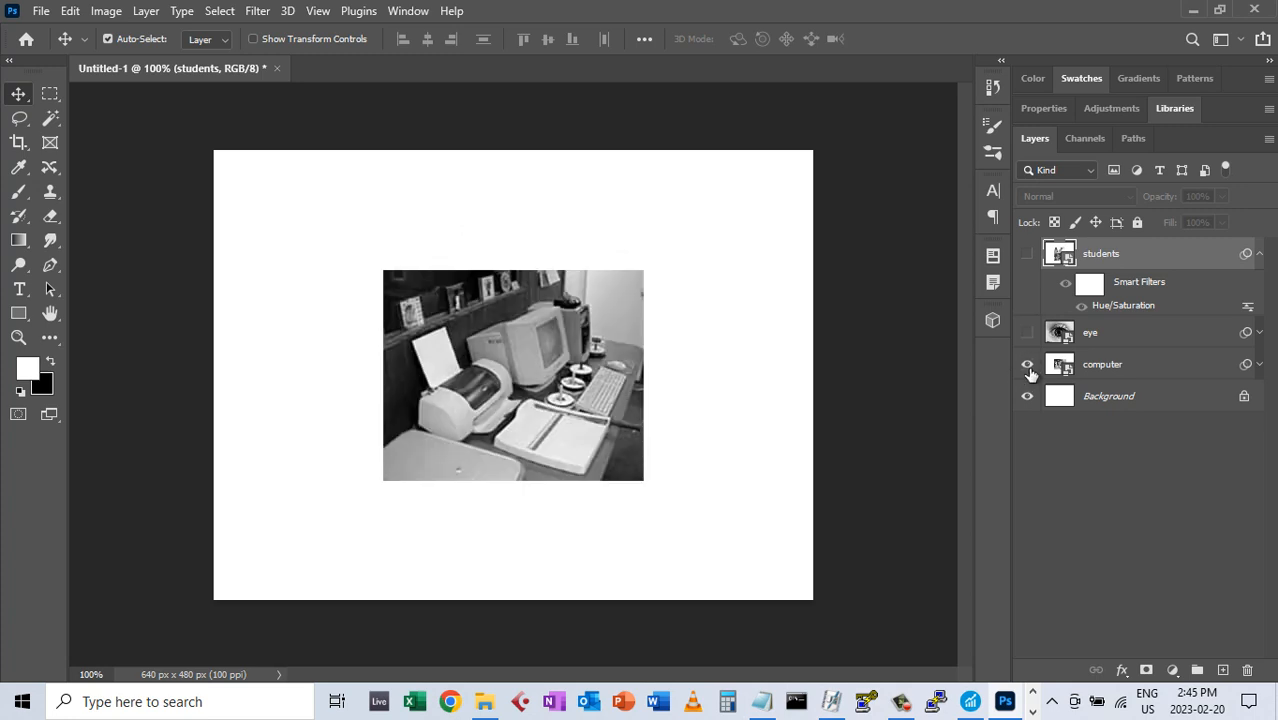
Check the greyscale eye and students layers by toggling their visibility, leaving the students, eye and computer layers all visible
left_click(1028, 365)
left_click(1028, 332)
left_click(1028, 332)
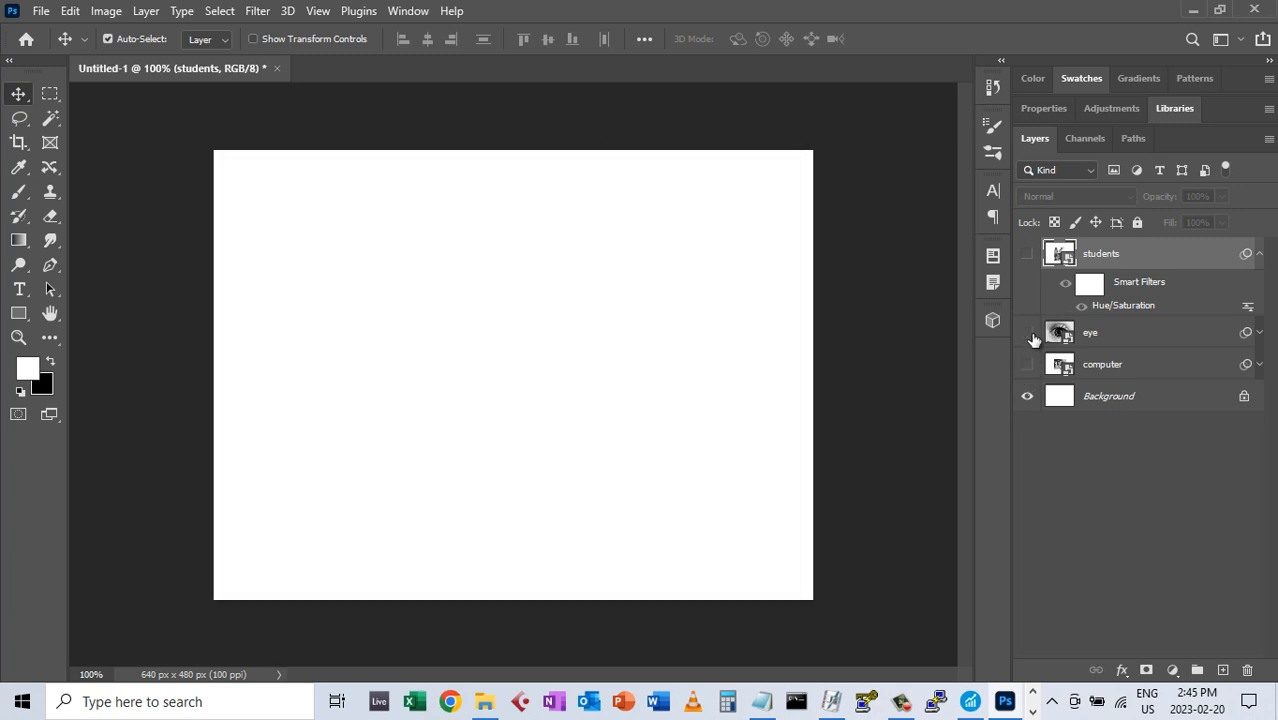
left_click(1025, 256)
left_click(1025, 256)
left_click(1026, 254)
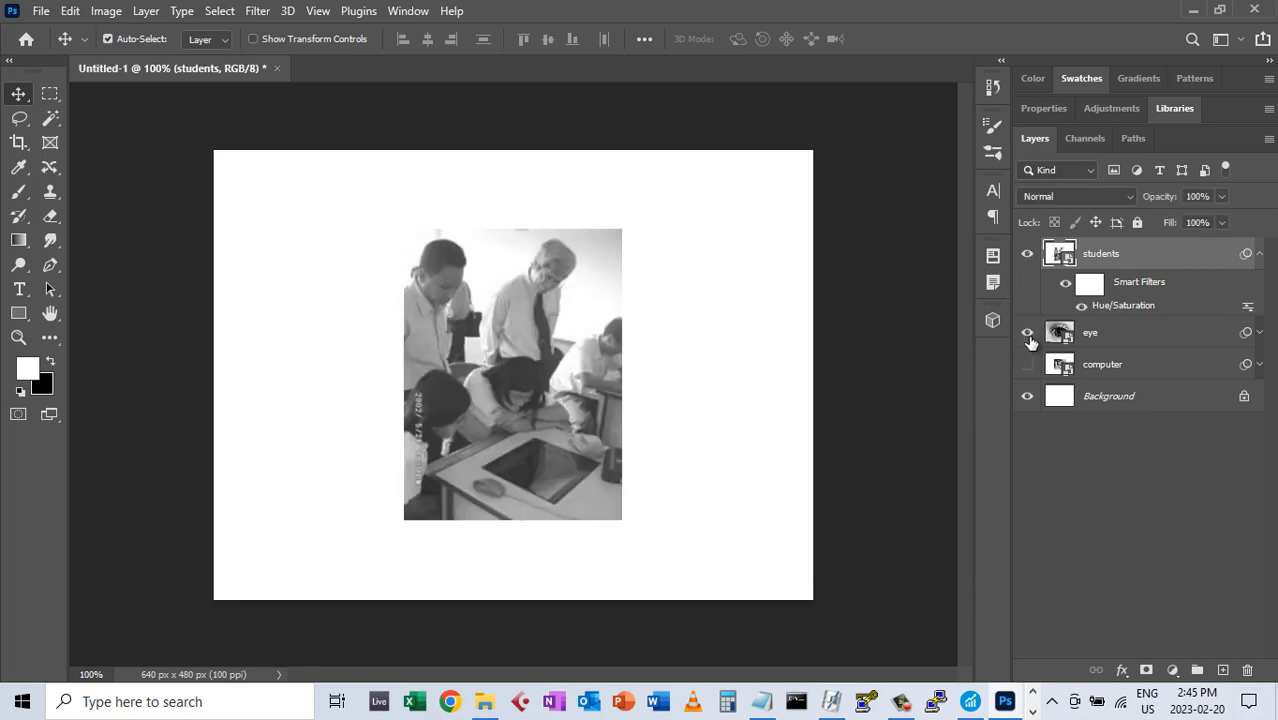
left_click(1028, 332)
left_click(1028, 365)
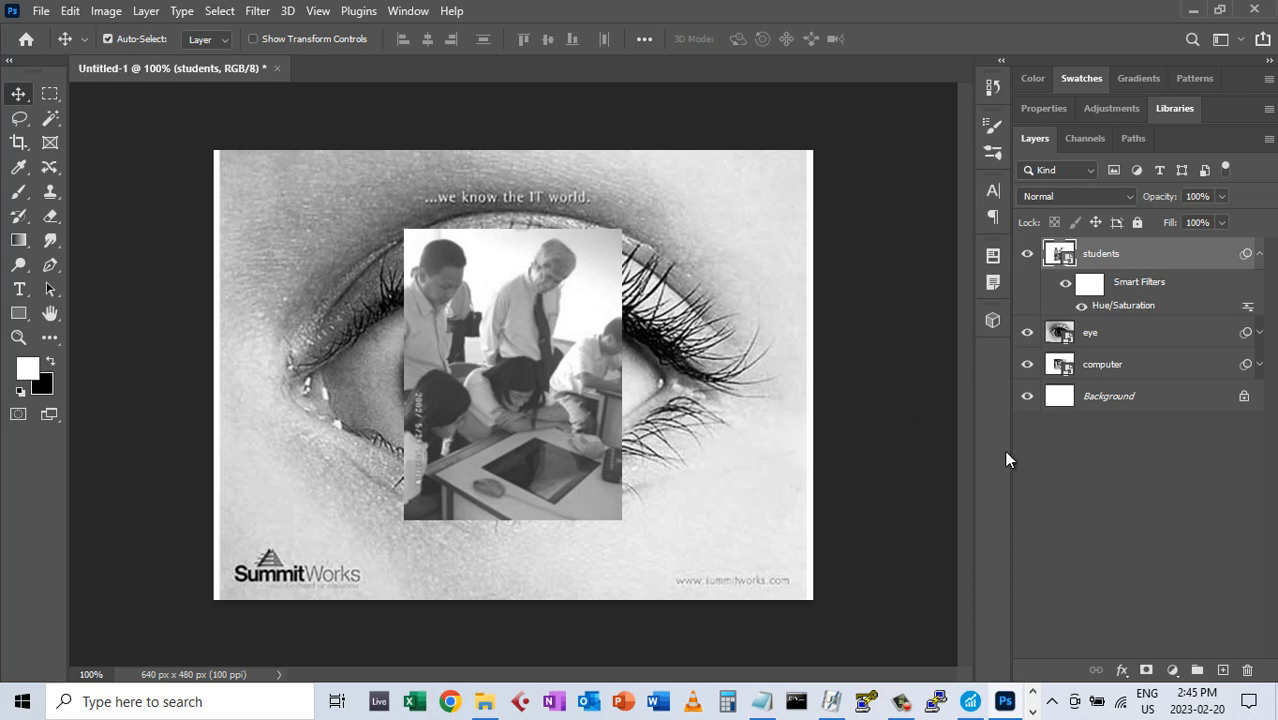
Rasterize all layers of the document so the smart objects become ordinary pixel layers
left_click(1090, 332)
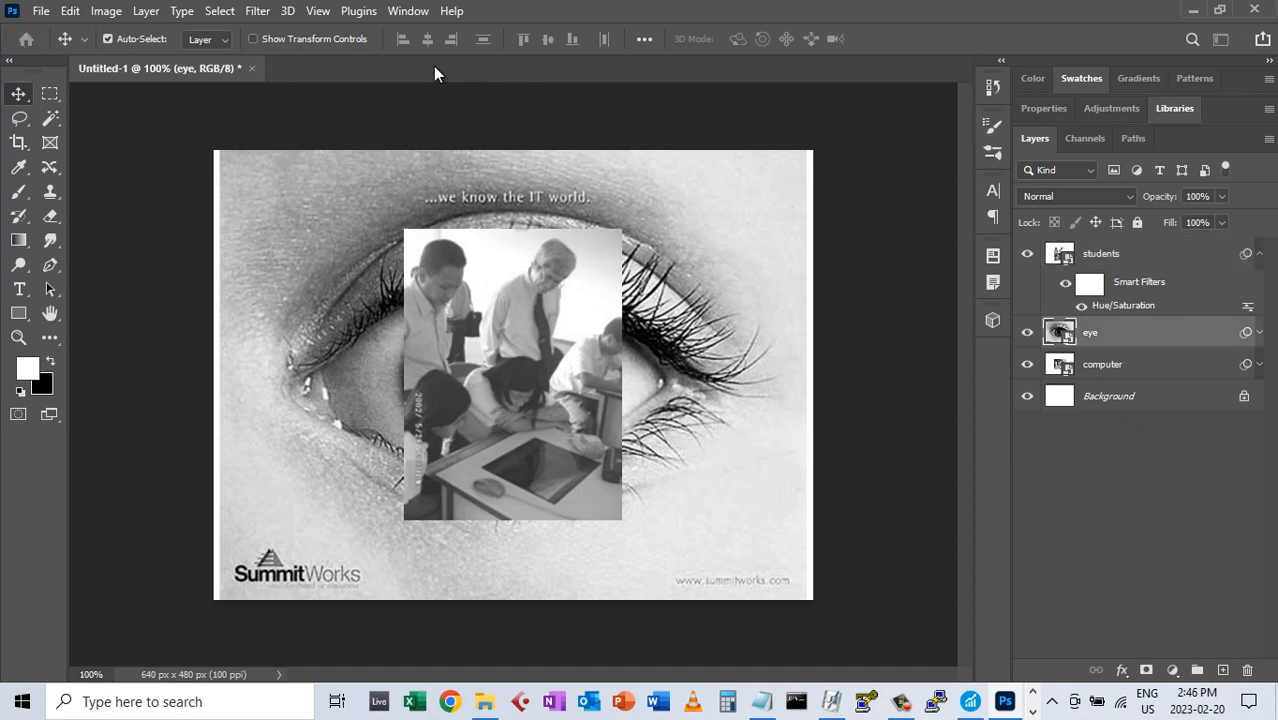
left_click(146, 11)
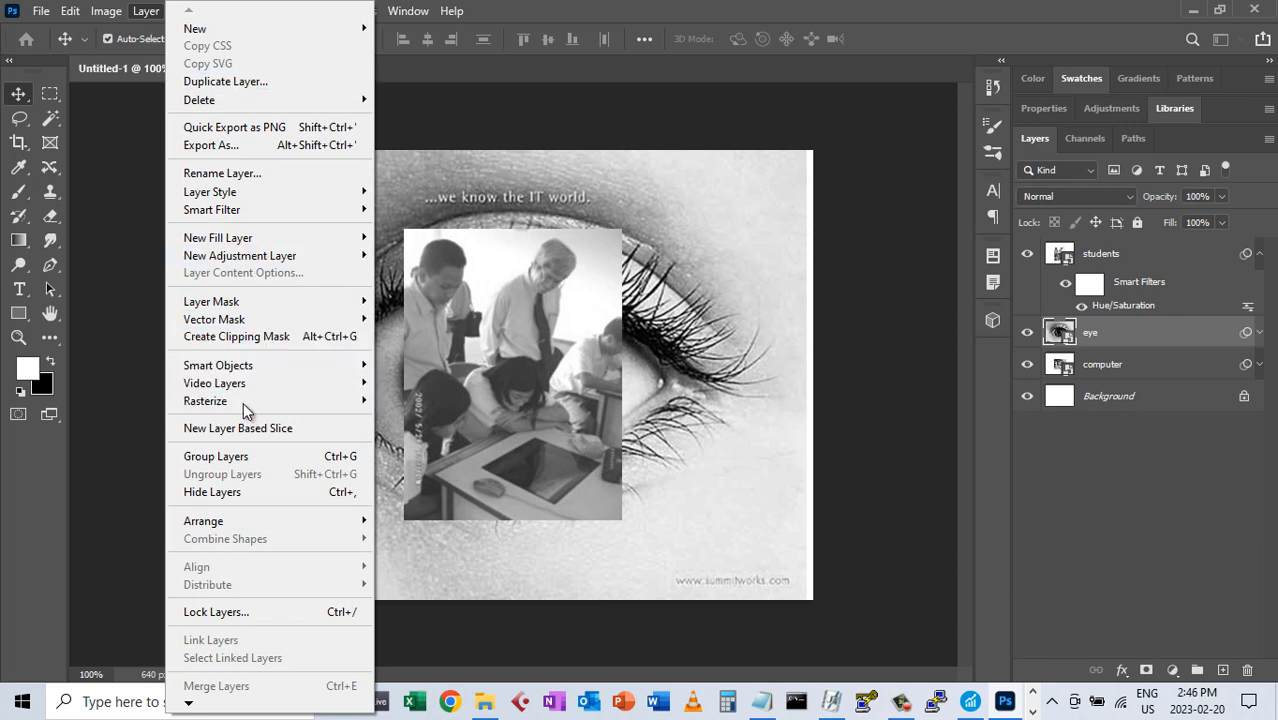
mouse_move(243, 400)
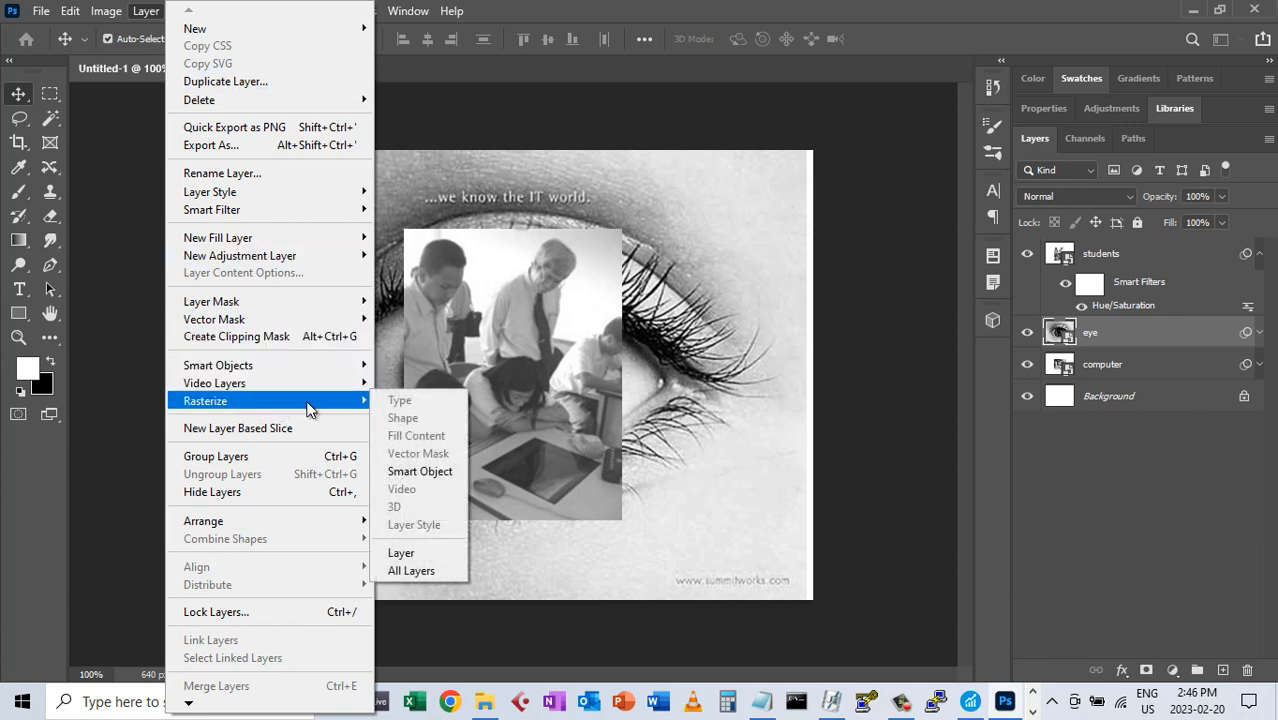
left_click(418, 570)
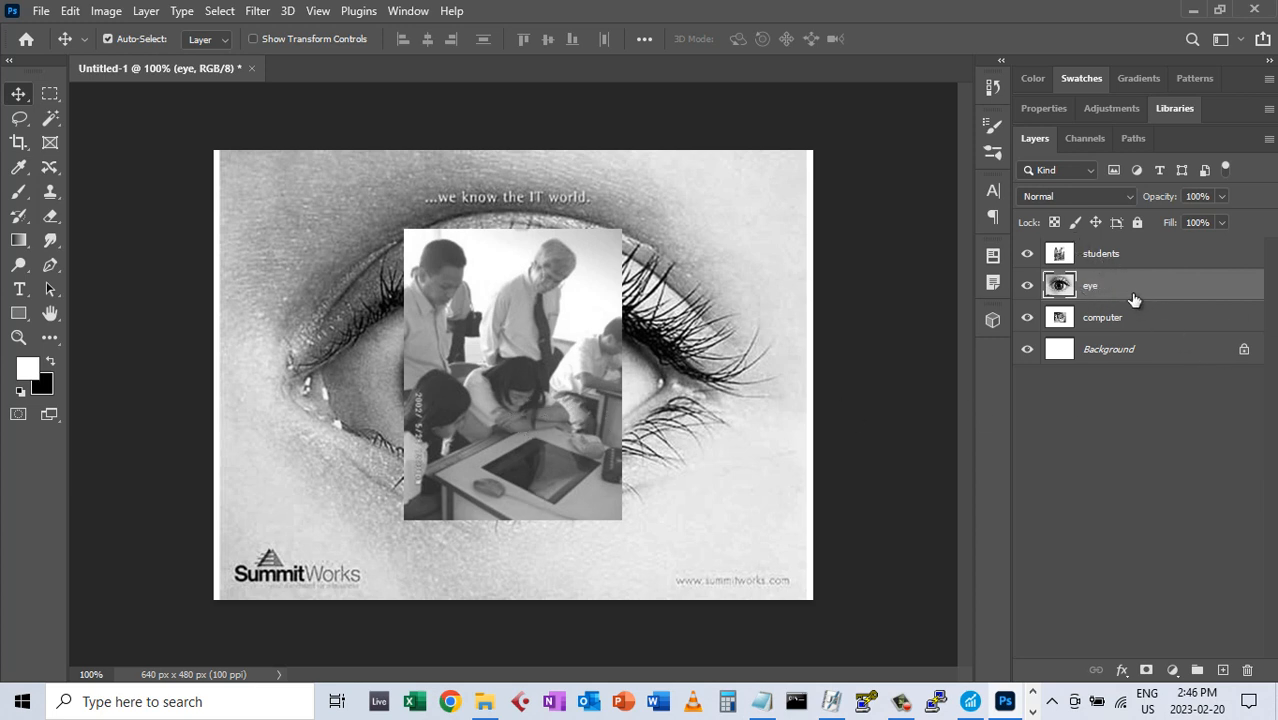
Add a layer mask to the students layer and choose the Foreground to Background gradient from the Basics presets for the Gradient tool
left_click(1095, 262)
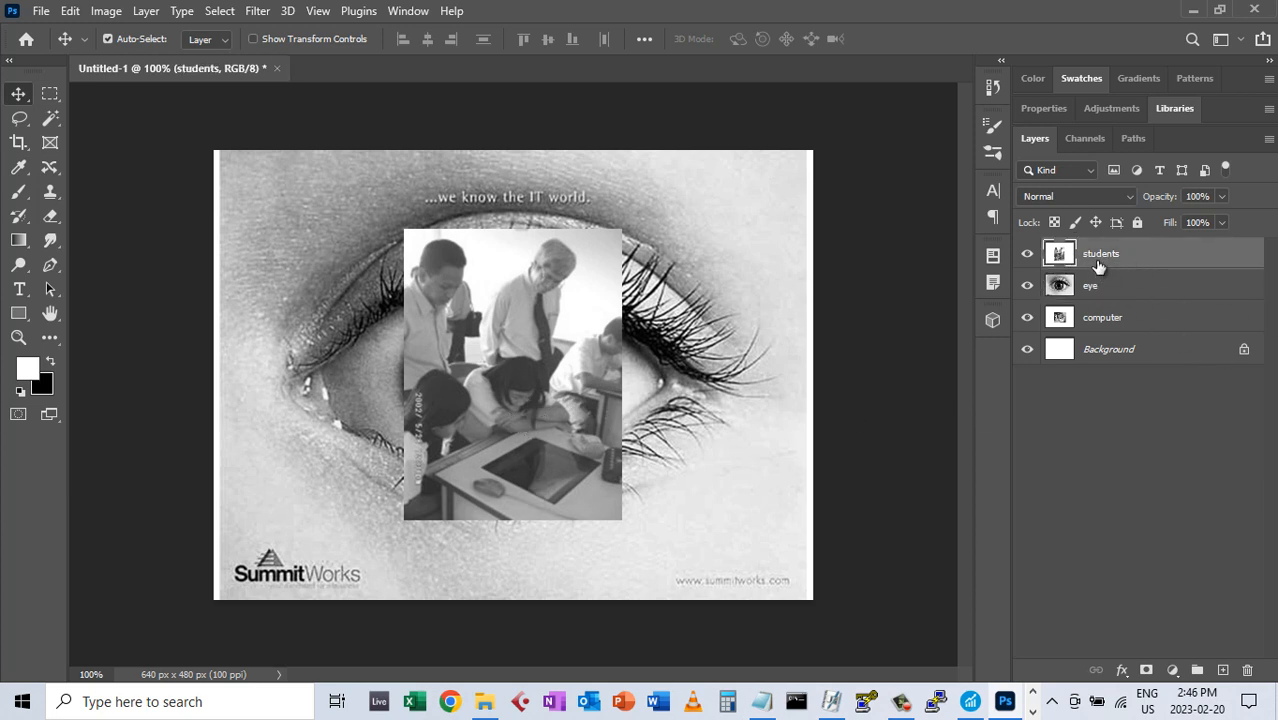
left_click(1147, 671)
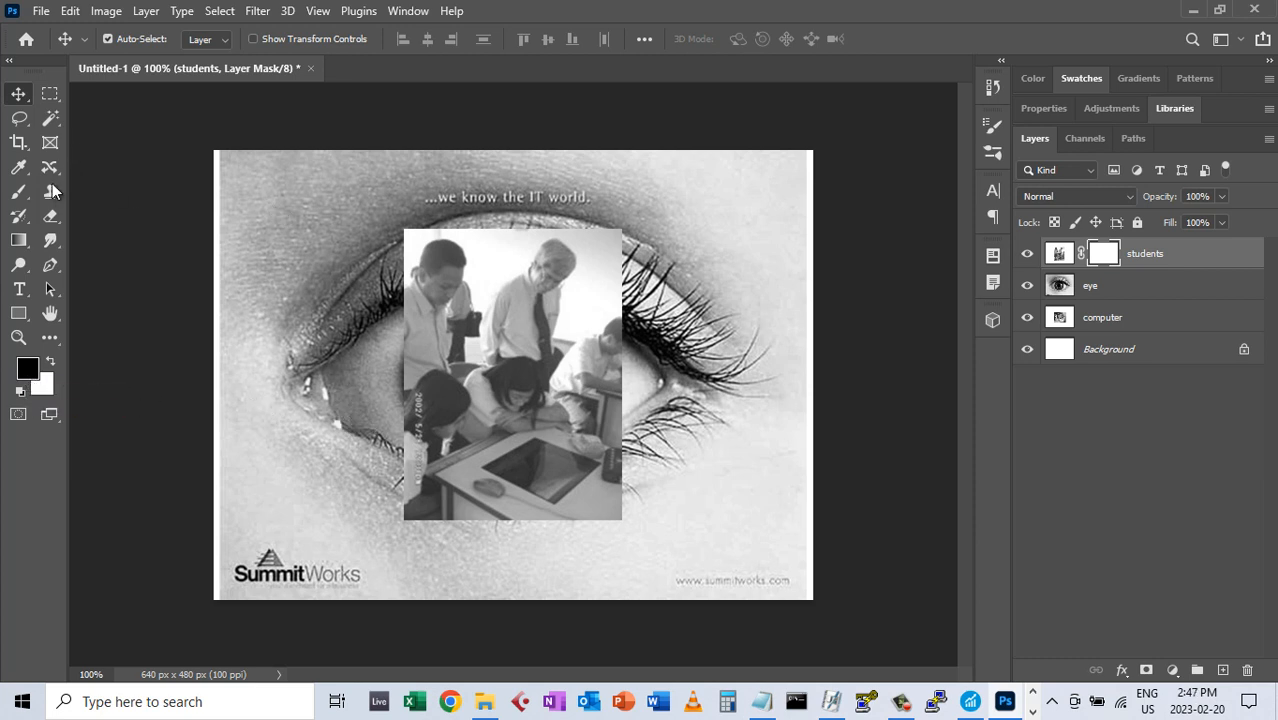
left_click(19, 240)
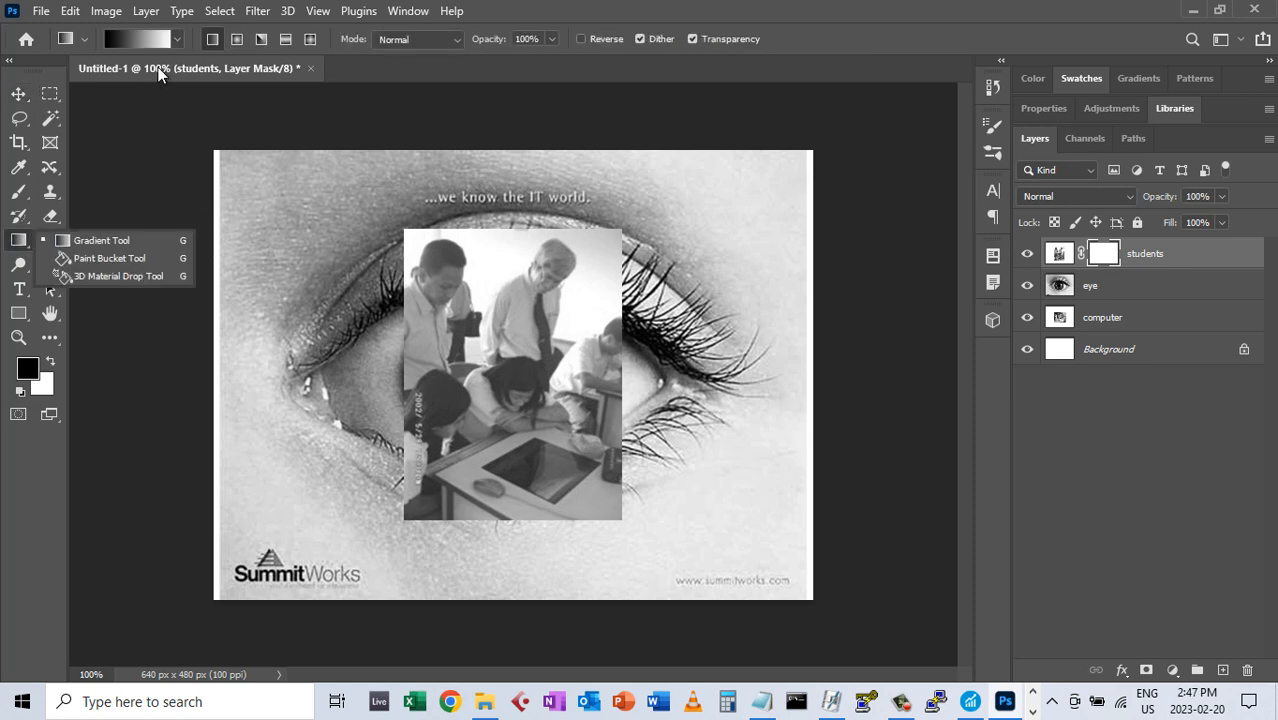
left_click(178, 38)
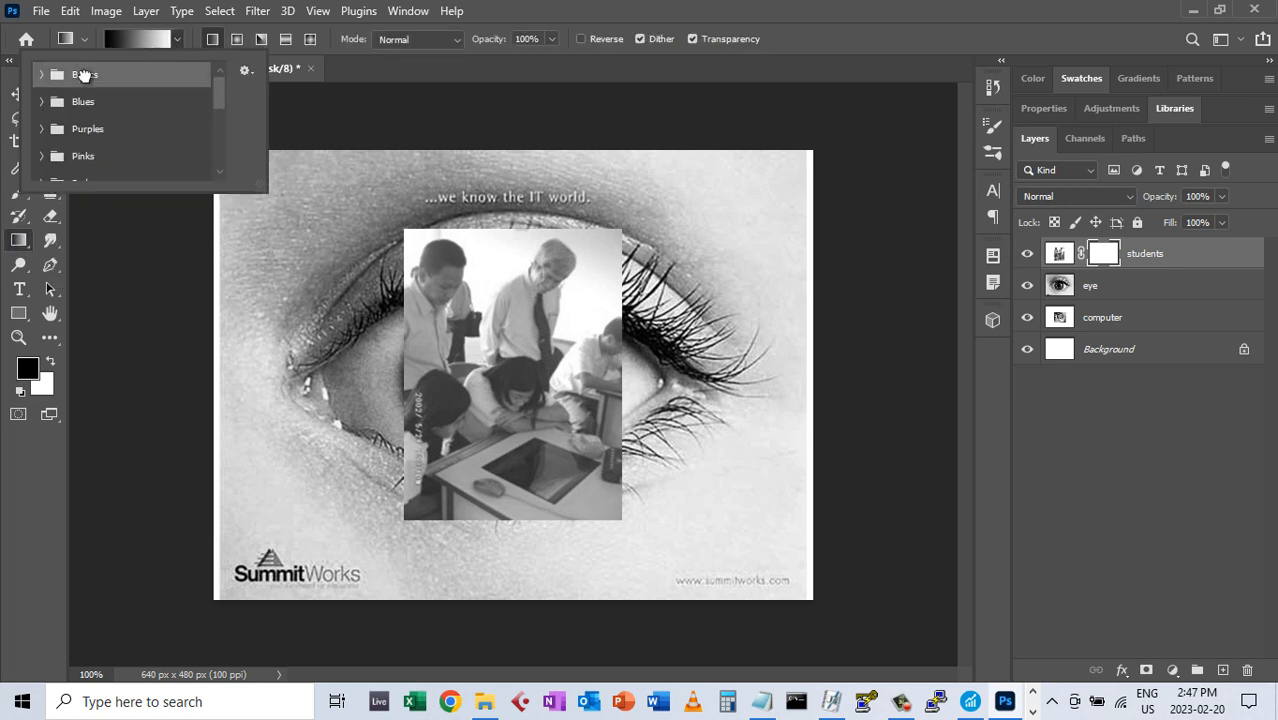
left_click(178, 39)
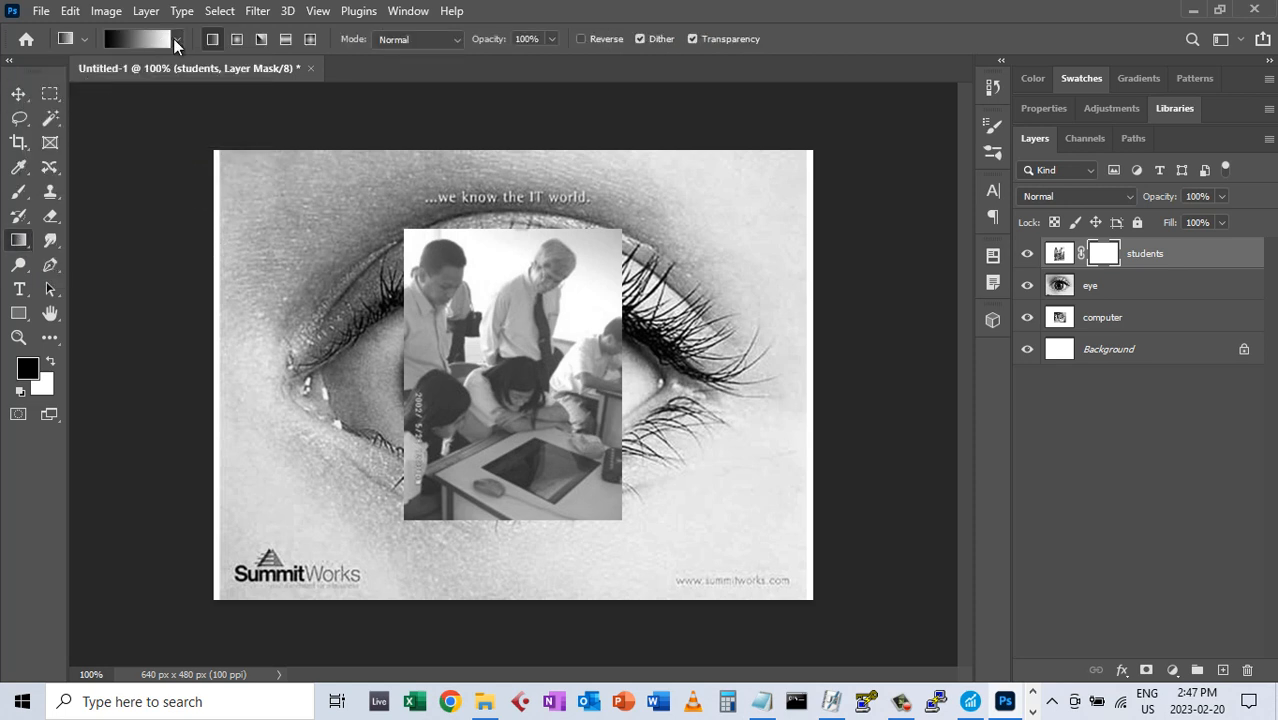
left_click(174, 39)
left_click(42, 75)
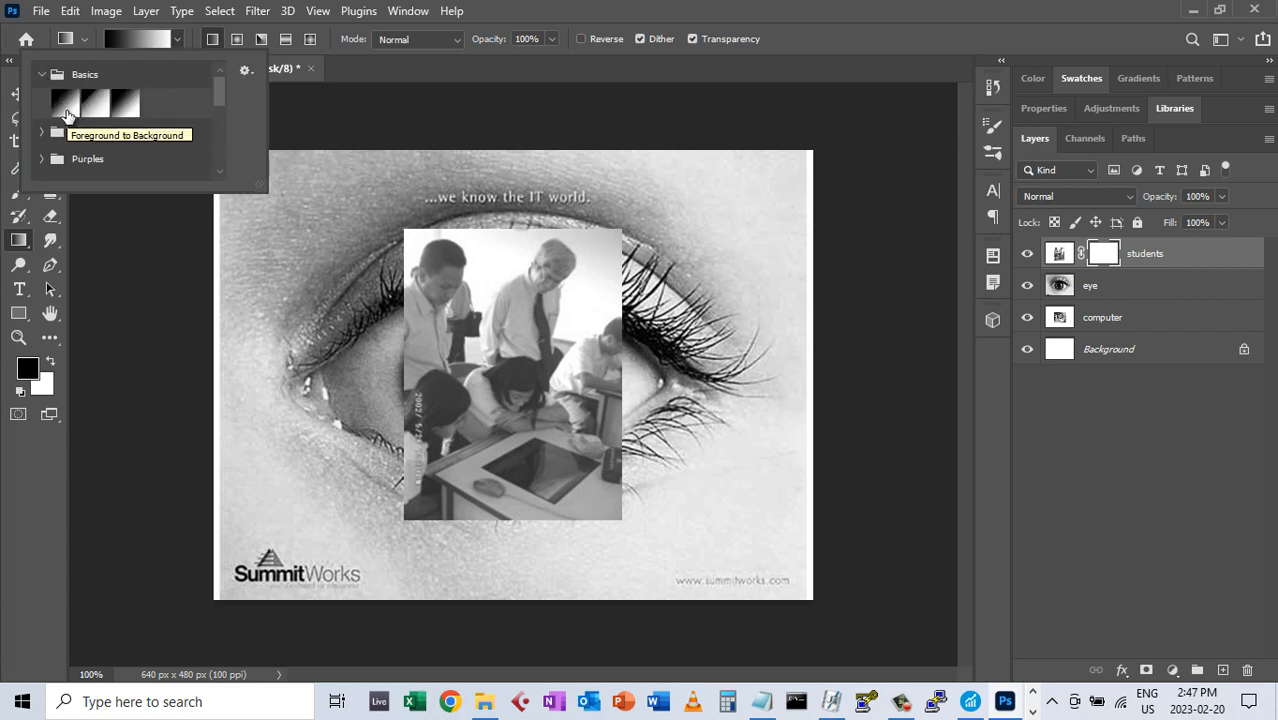
left_click(63, 106)
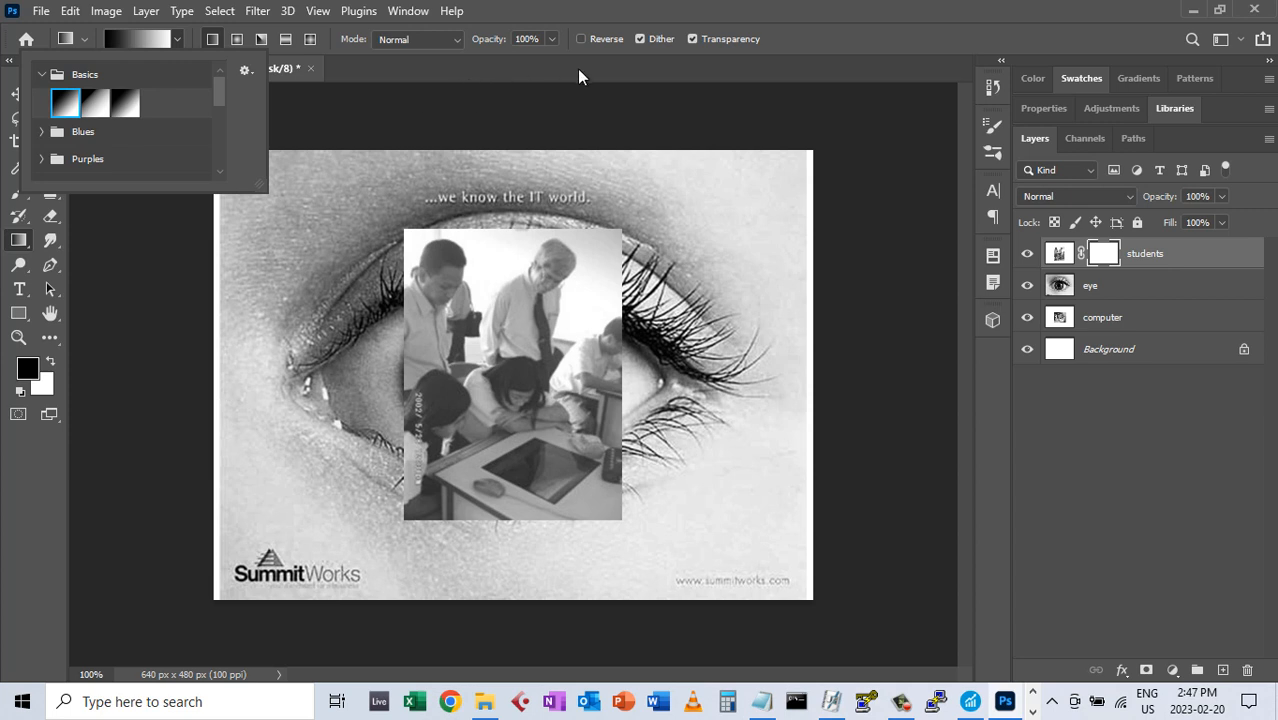
left_click(810, 37)
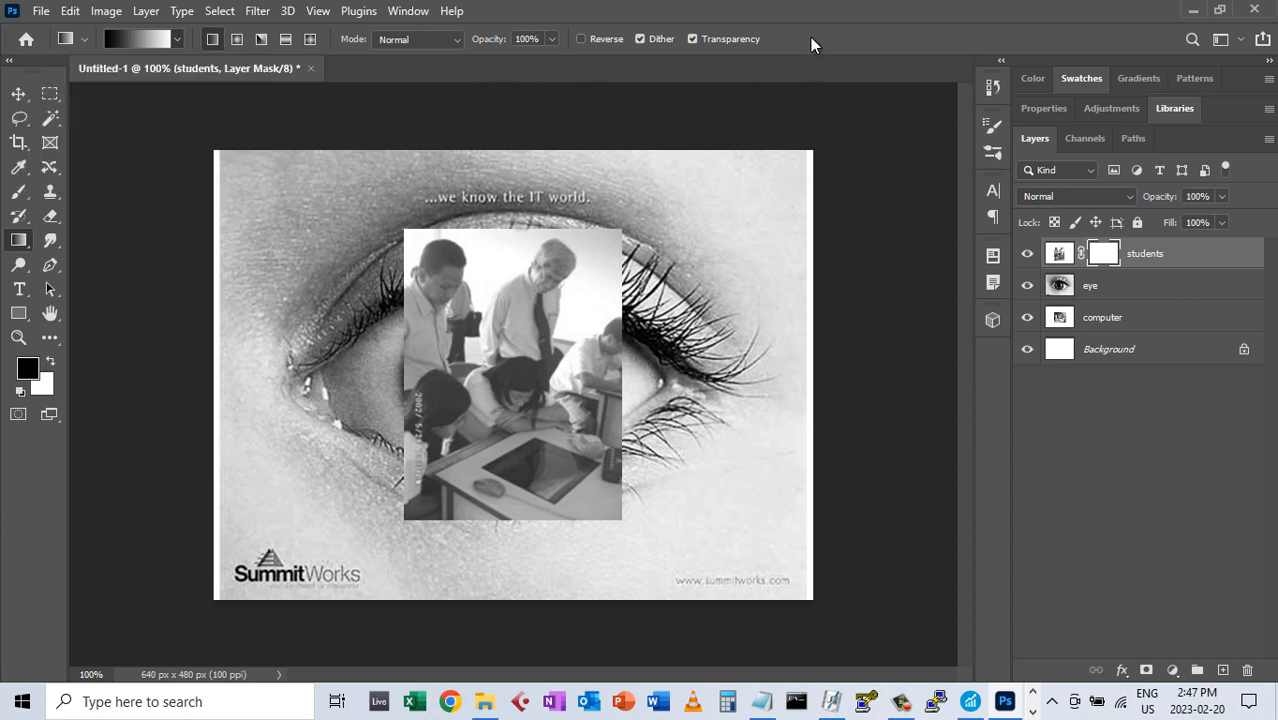
With white as foreground and black as background, fade the students photo's lower-right corner with a diagonal mask gradient and apply the mask
left_click(51, 363)
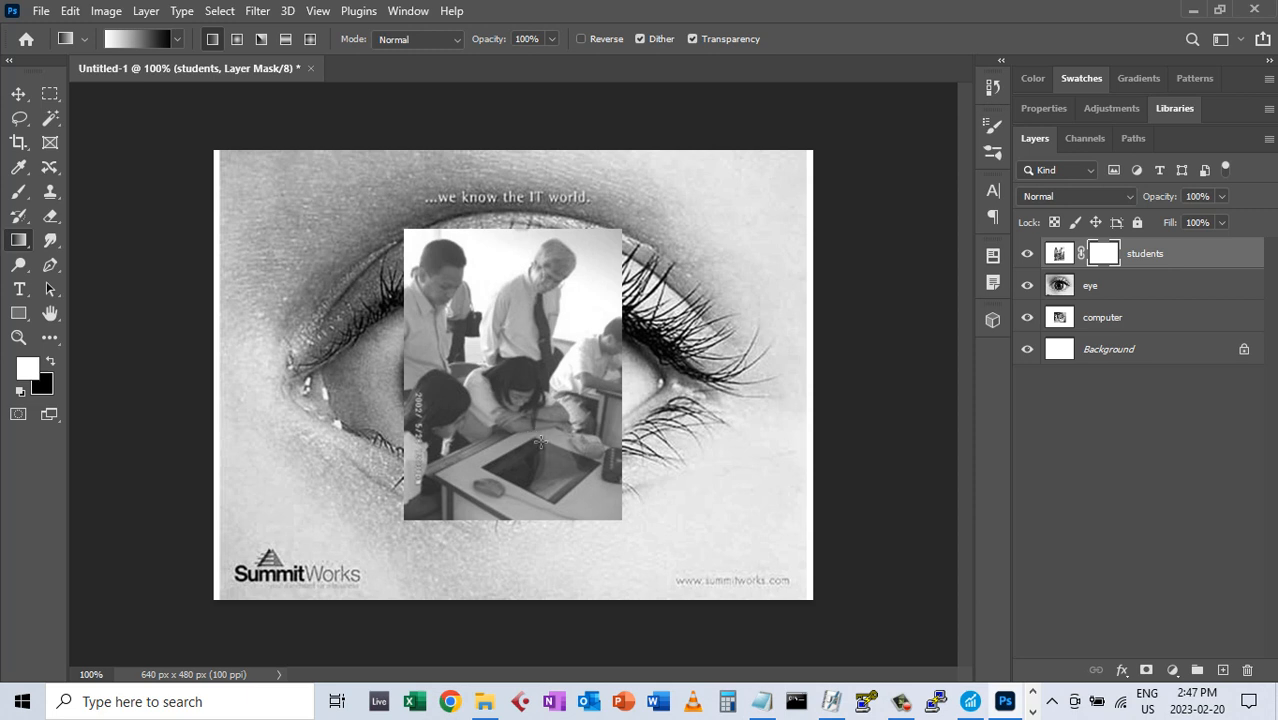
left_click_drag(534, 436, 620, 518)
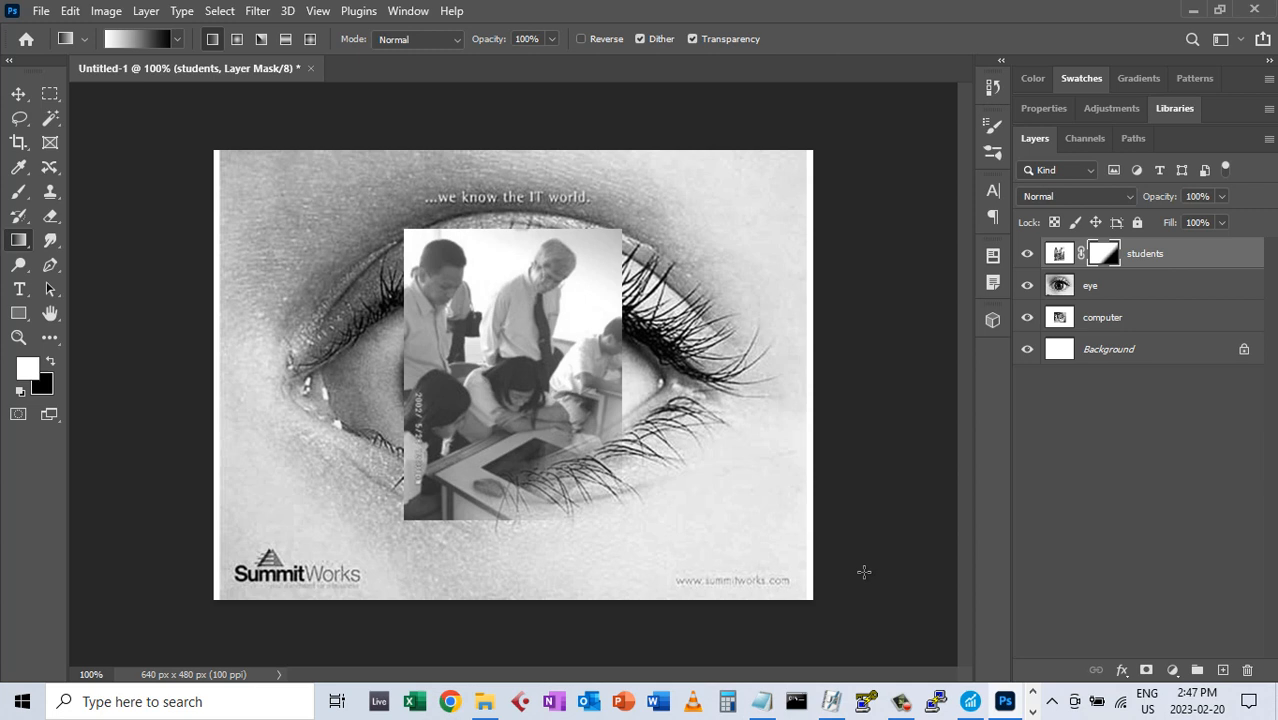
right_click(1105, 256)
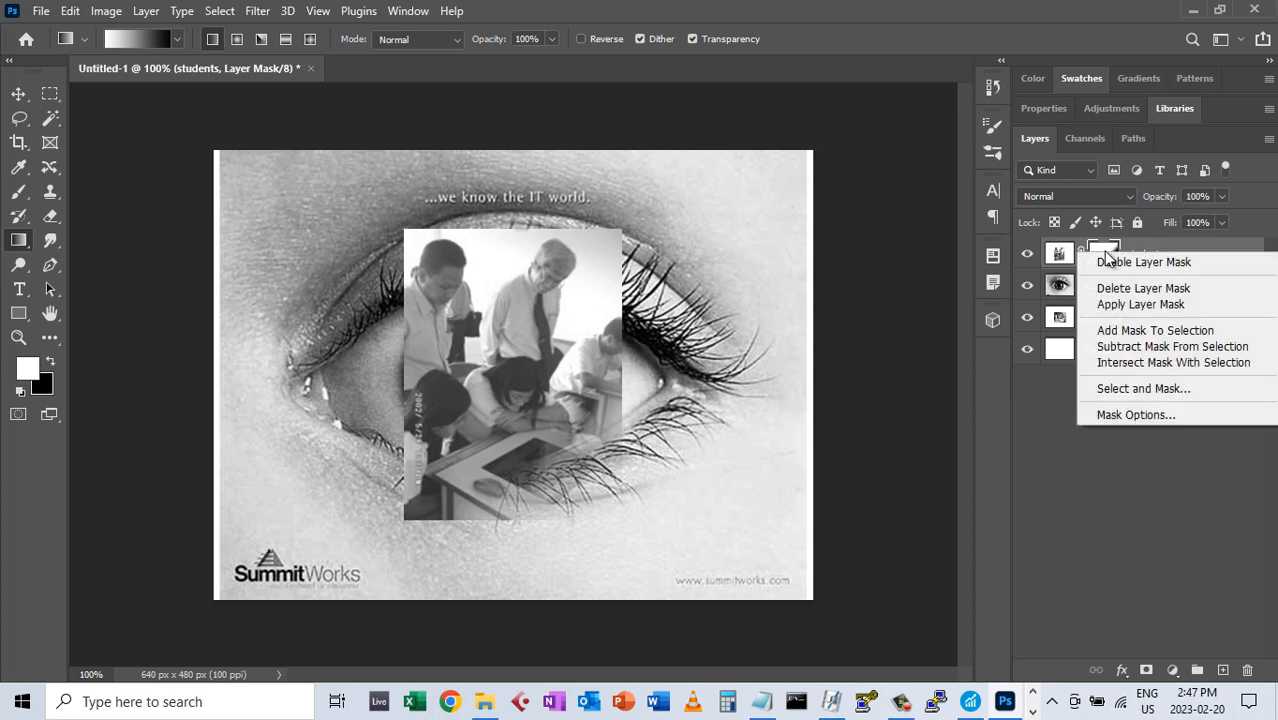
left_click(1140, 304)
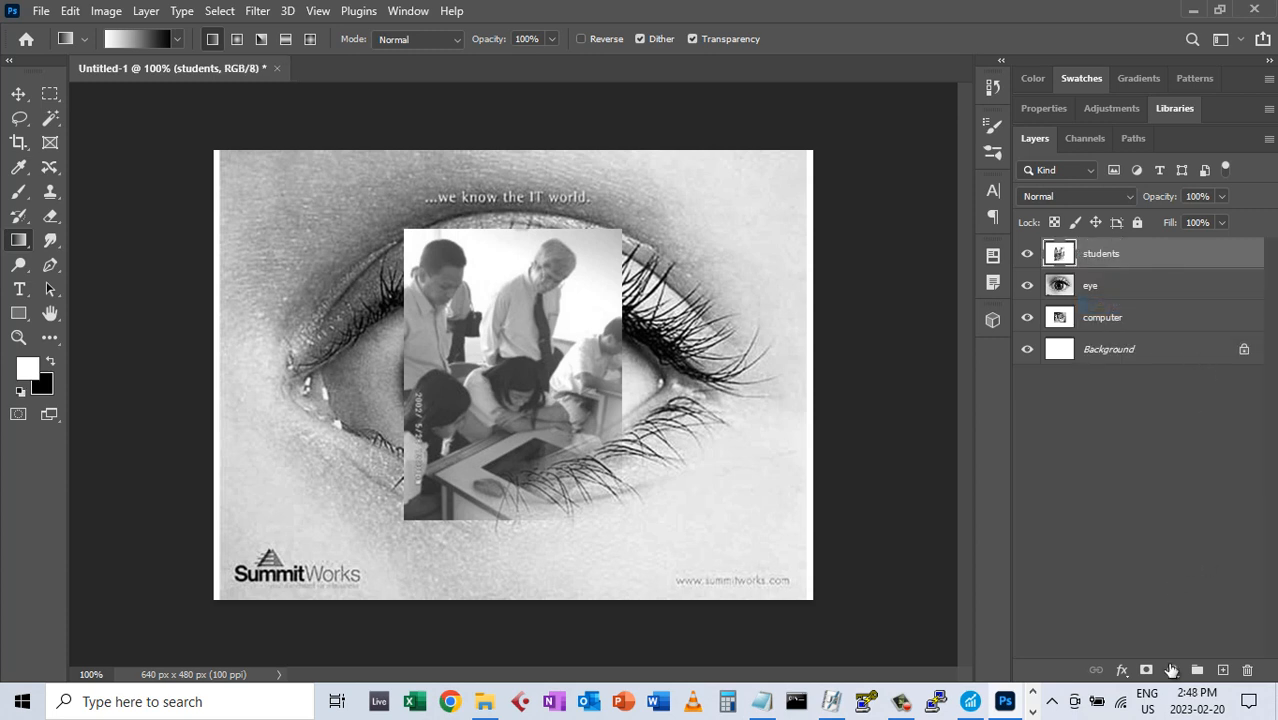
Add a new mask to the students layer, fade the photo's right edge with a horizontal gradient, and apply the mask
left_click(1172, 670)
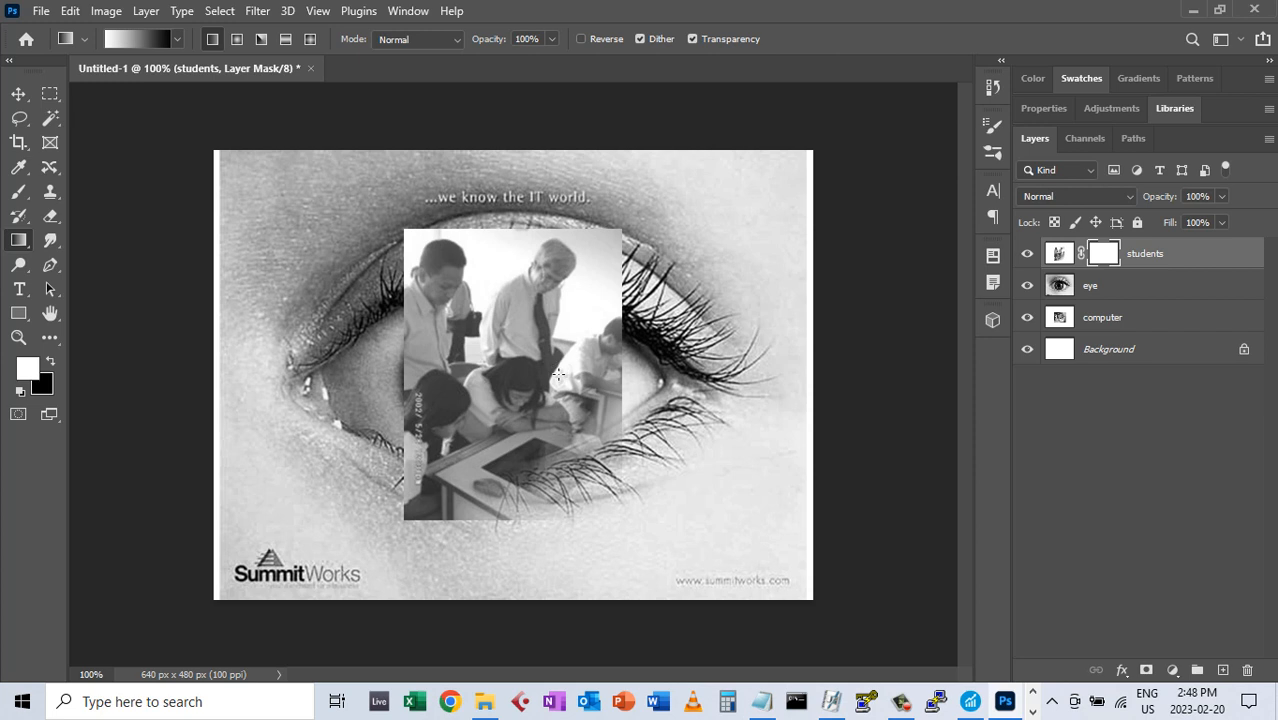
left_click_drag(558, 374, 622, 375)
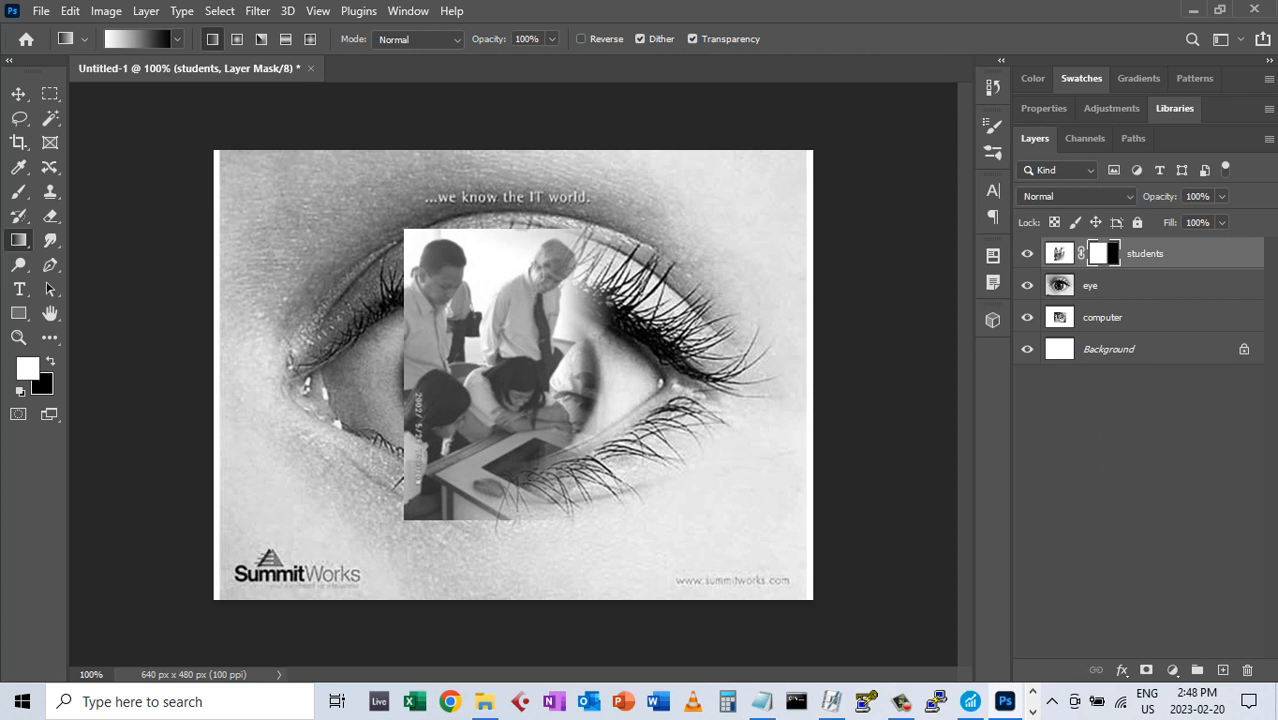
right_click(1107, 258)
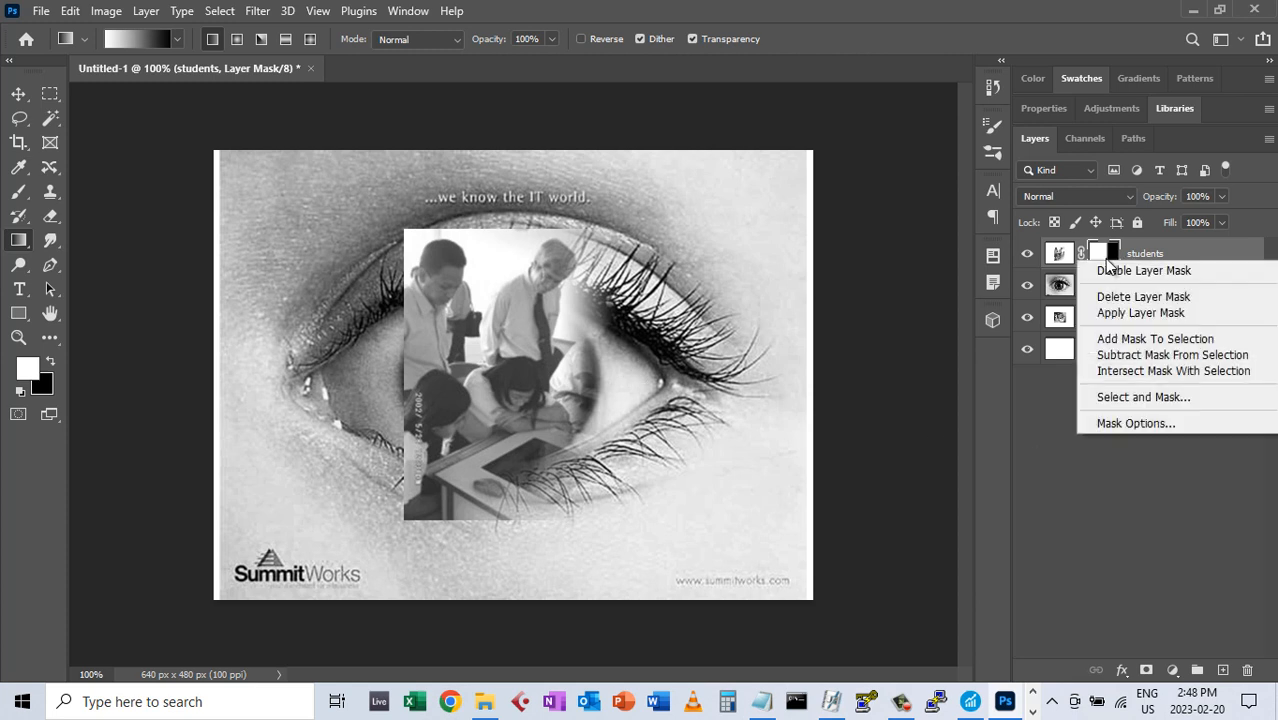
left_click(1121, 313)
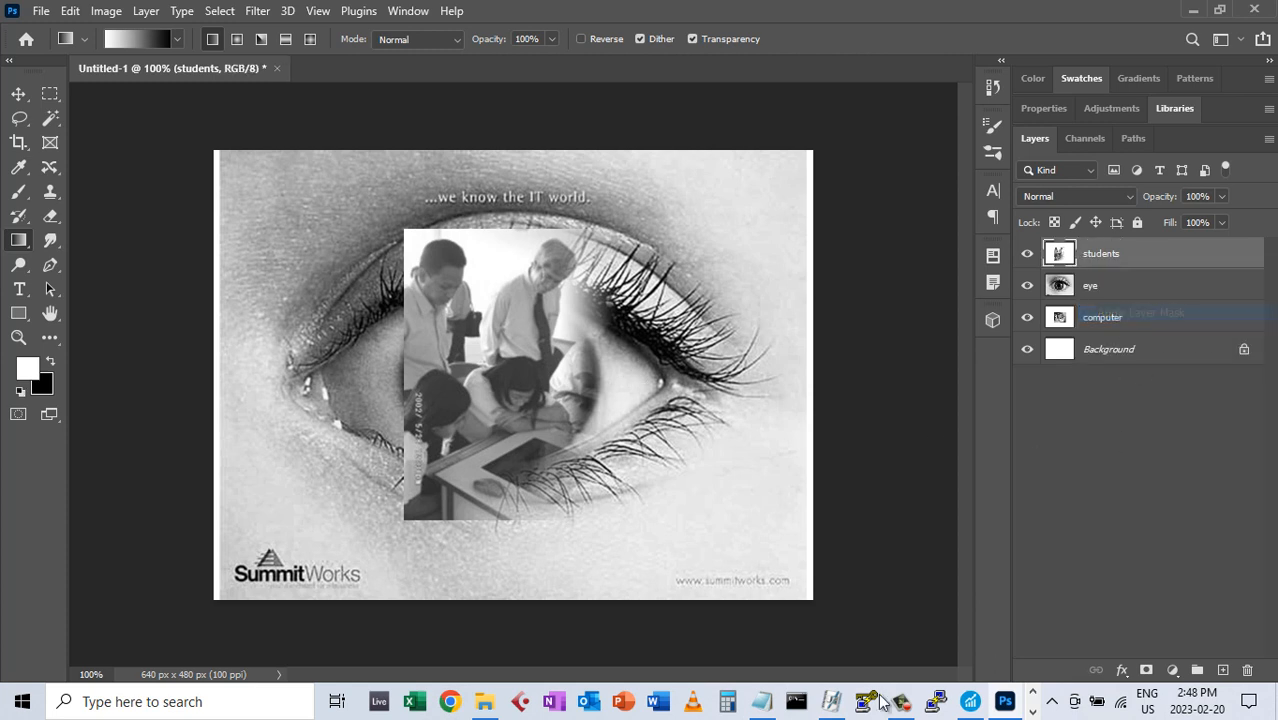
Mask the students layer again, fade the photo's upper-left corner with a diagonal gradient, and apply the mask
left_click(1146, 670)
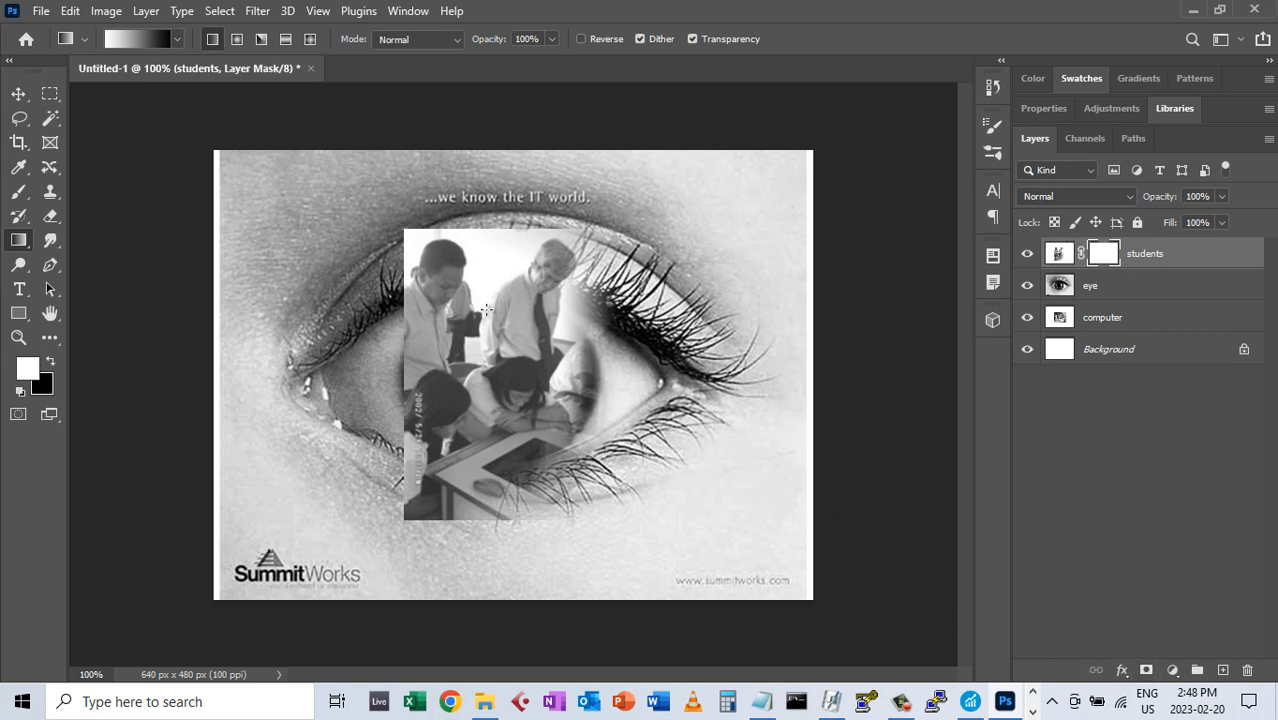
left_click_drag(485, 305, 408, 236)
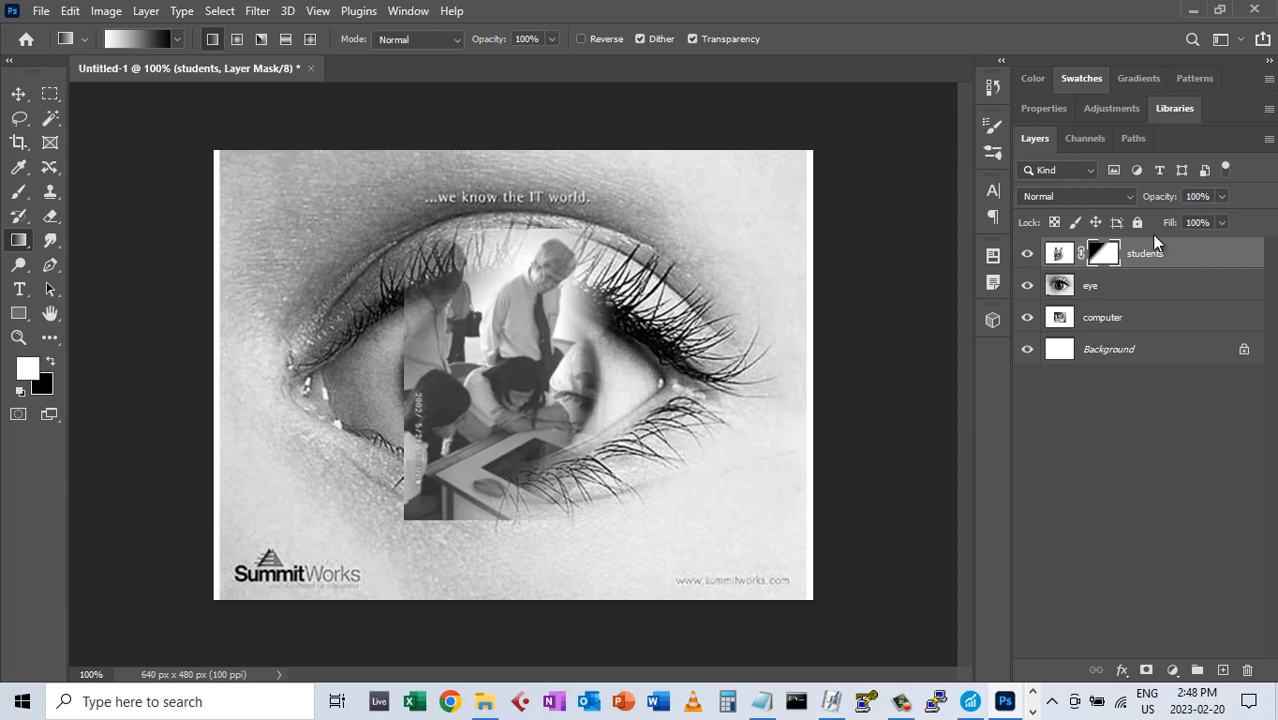
right_click(1106, 254)
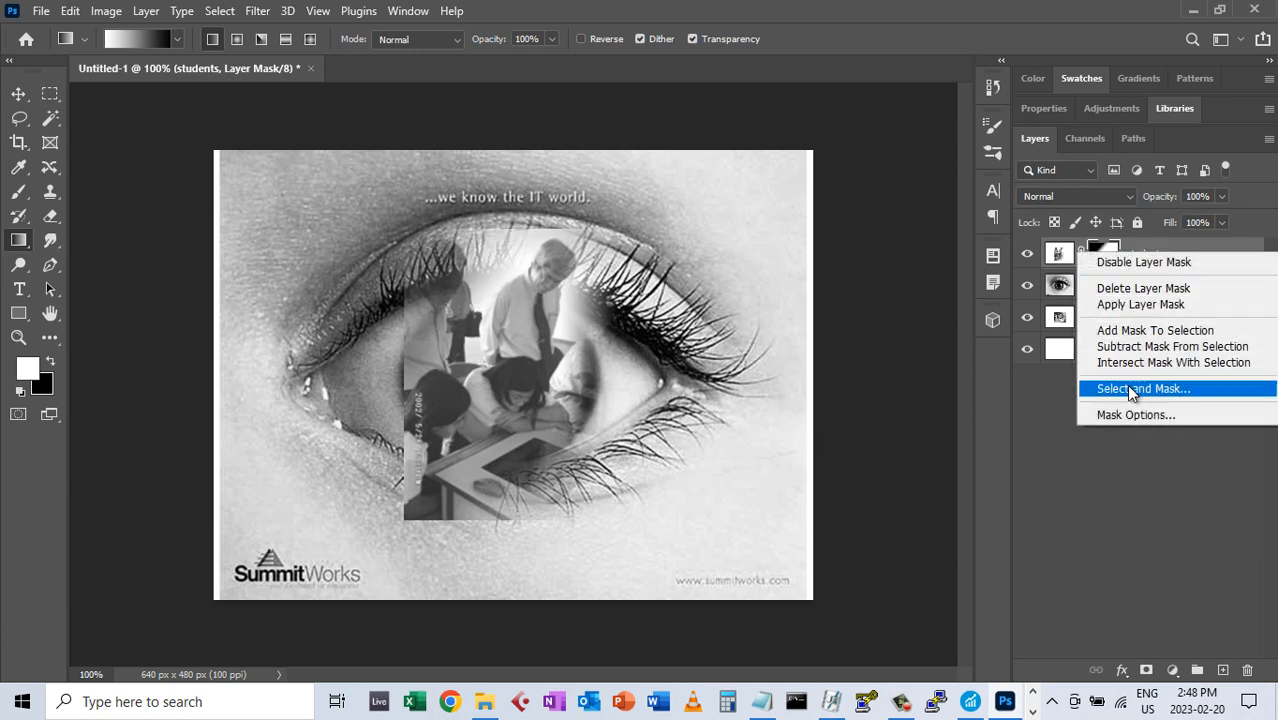
left_click(1118, 304)
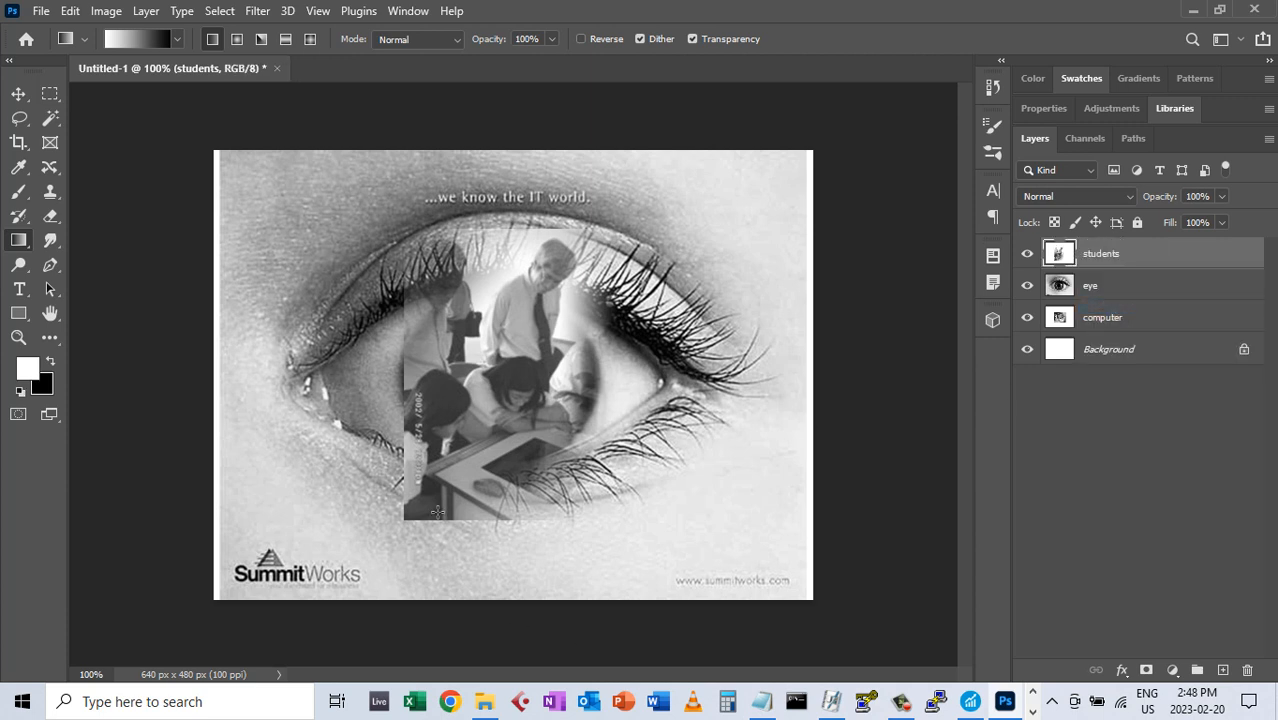
Mask the students layer again, fade the photo's lower-left corner with a diagonal gradient, and apply the mask
left_click(1145, 670)
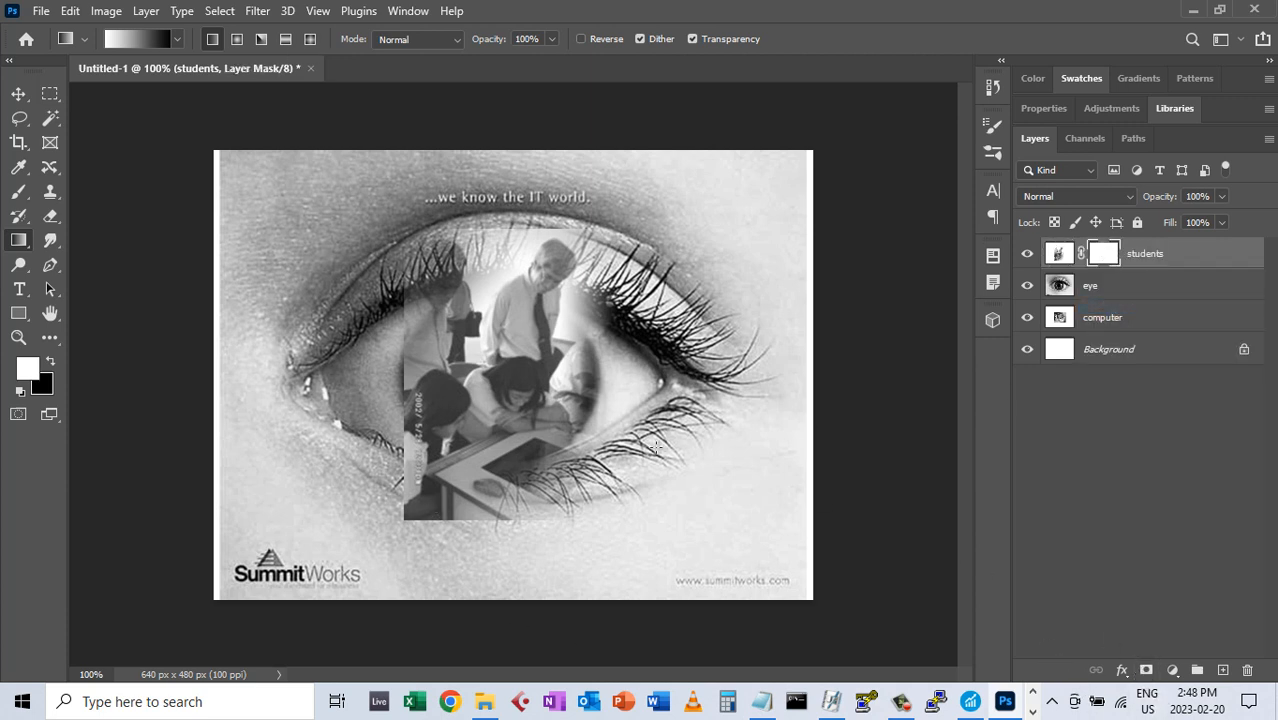
left_click_drag(472, 438, 418, 512)
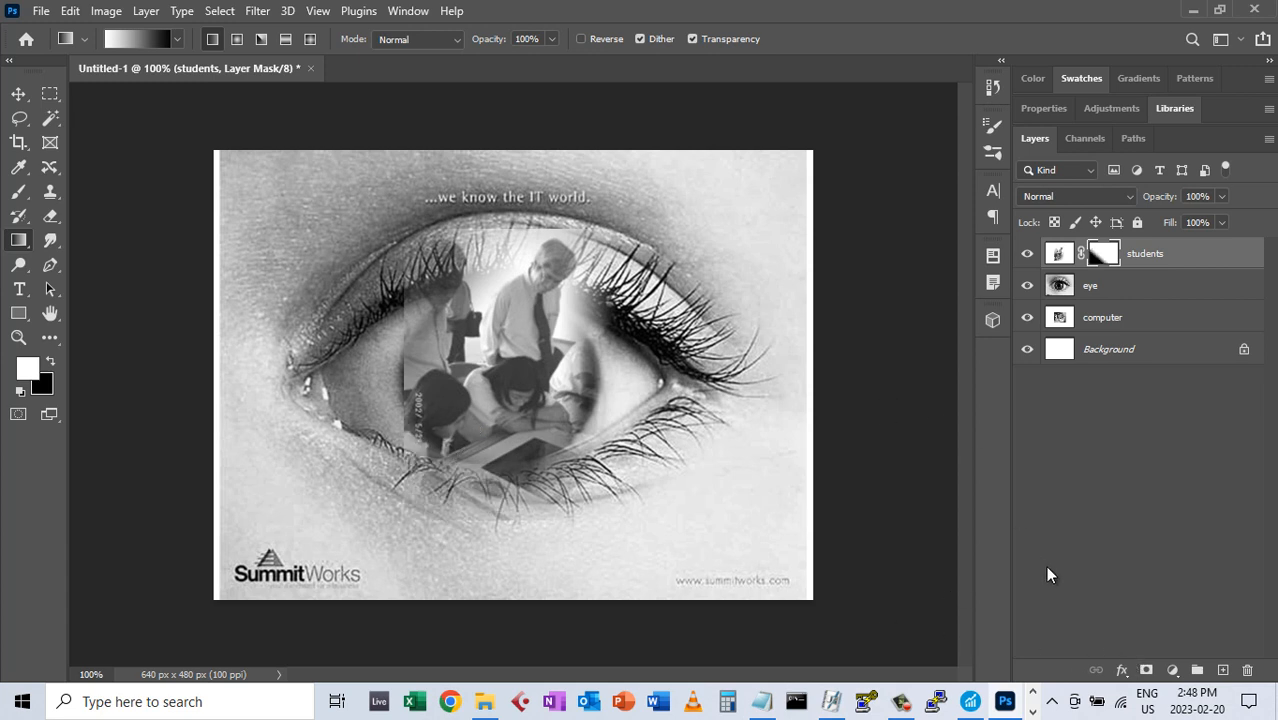
right_click(1107, 254)
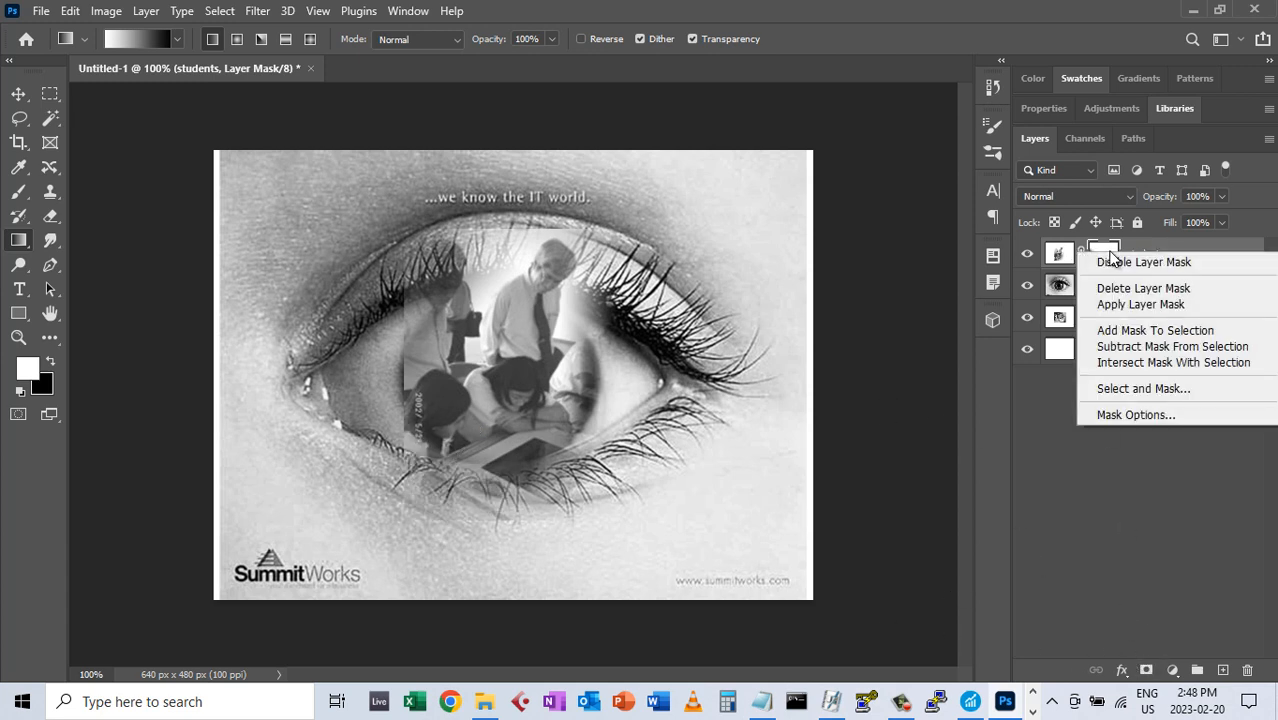
left_click(1135, 304)
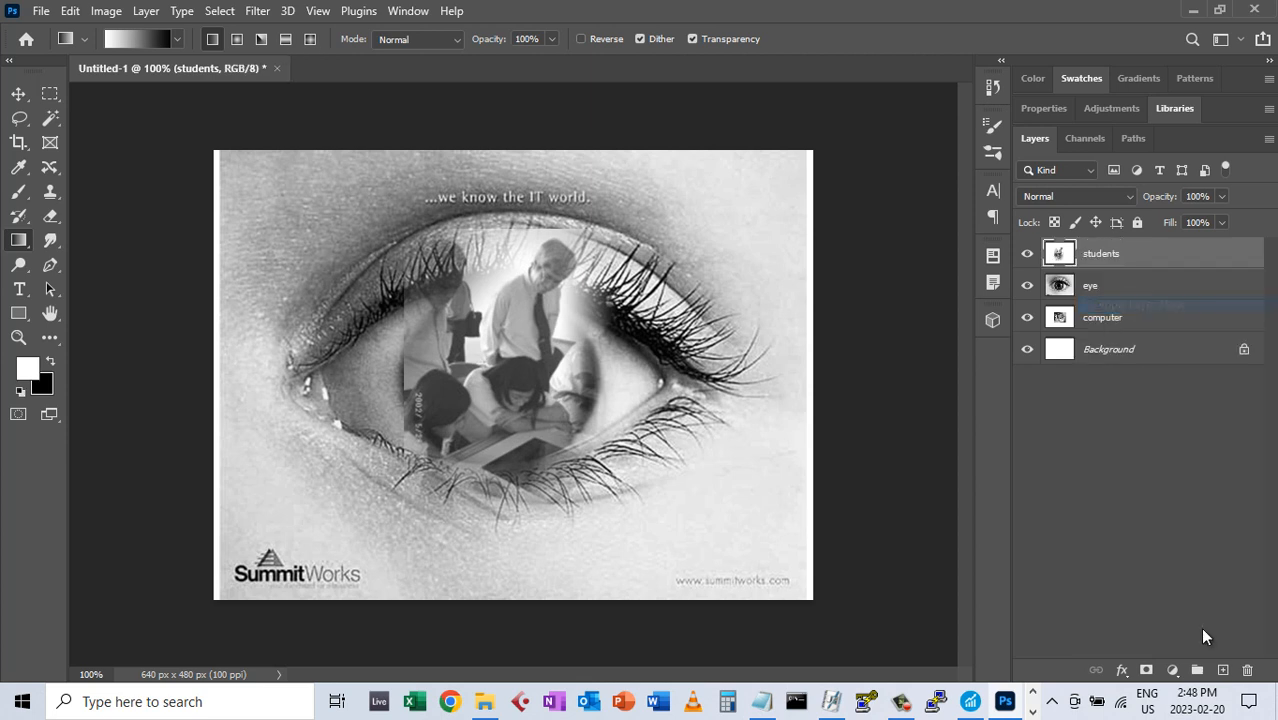
Mask the students layer again, fade the photo's left edge with a horizontal gradient, and apply the mask
left_click(1145, 670)
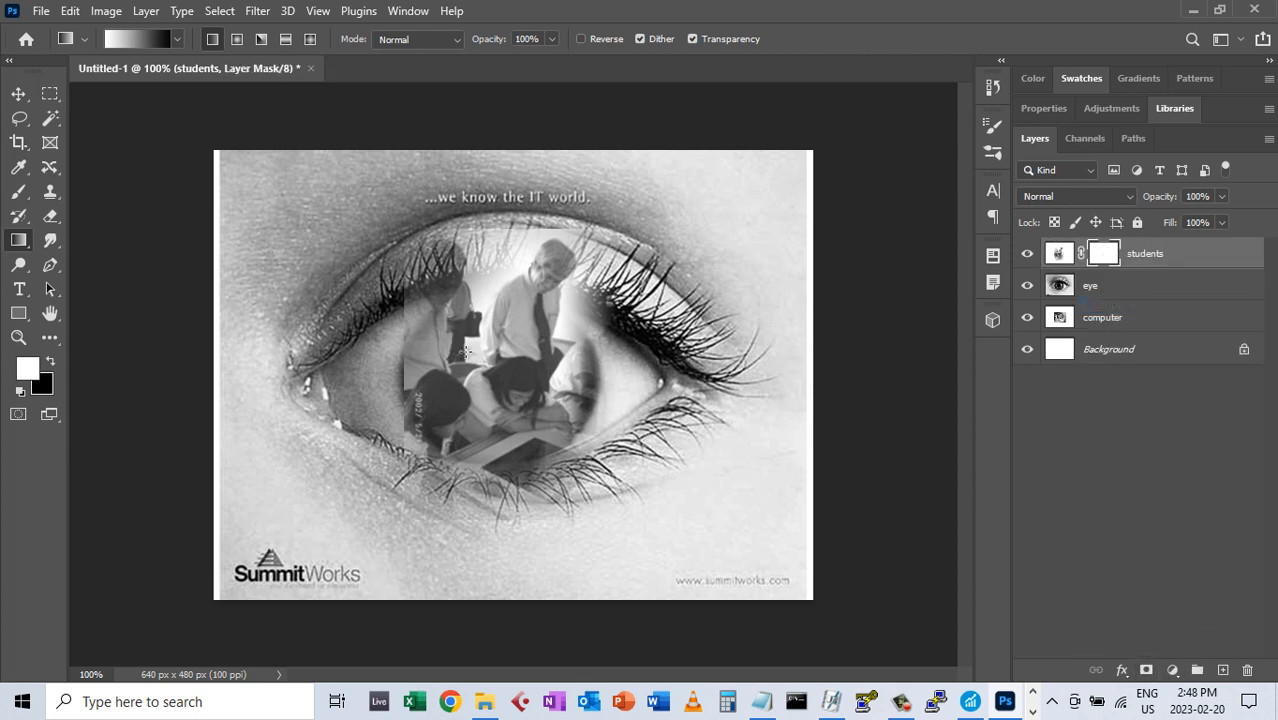
left_click_drag(474, 352, 409, 353)
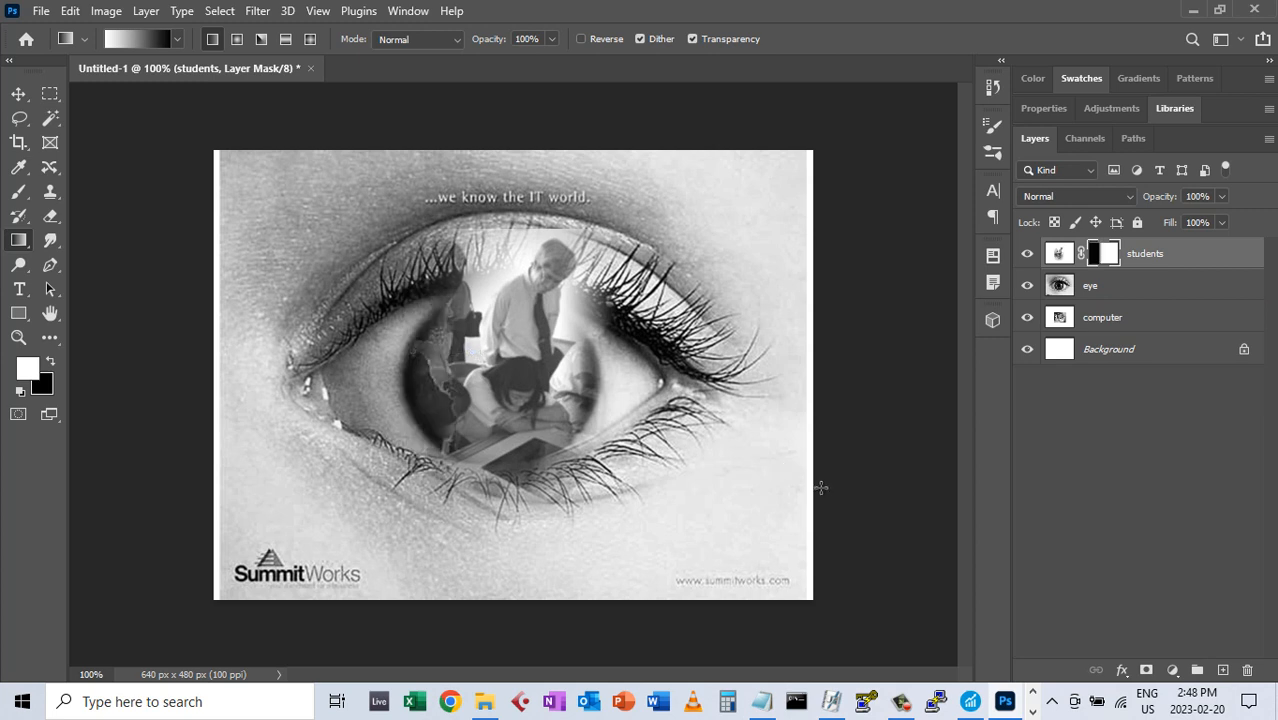
right_click(1113, 262)
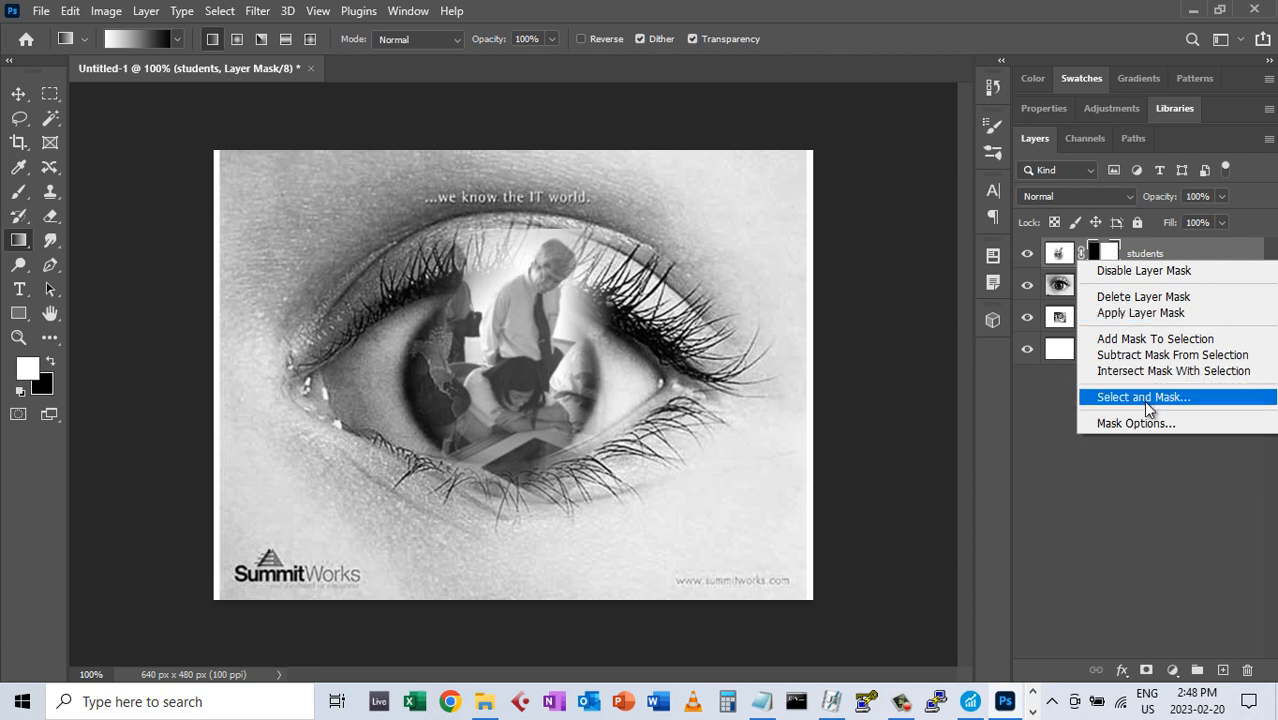
left_click(1127, 314)
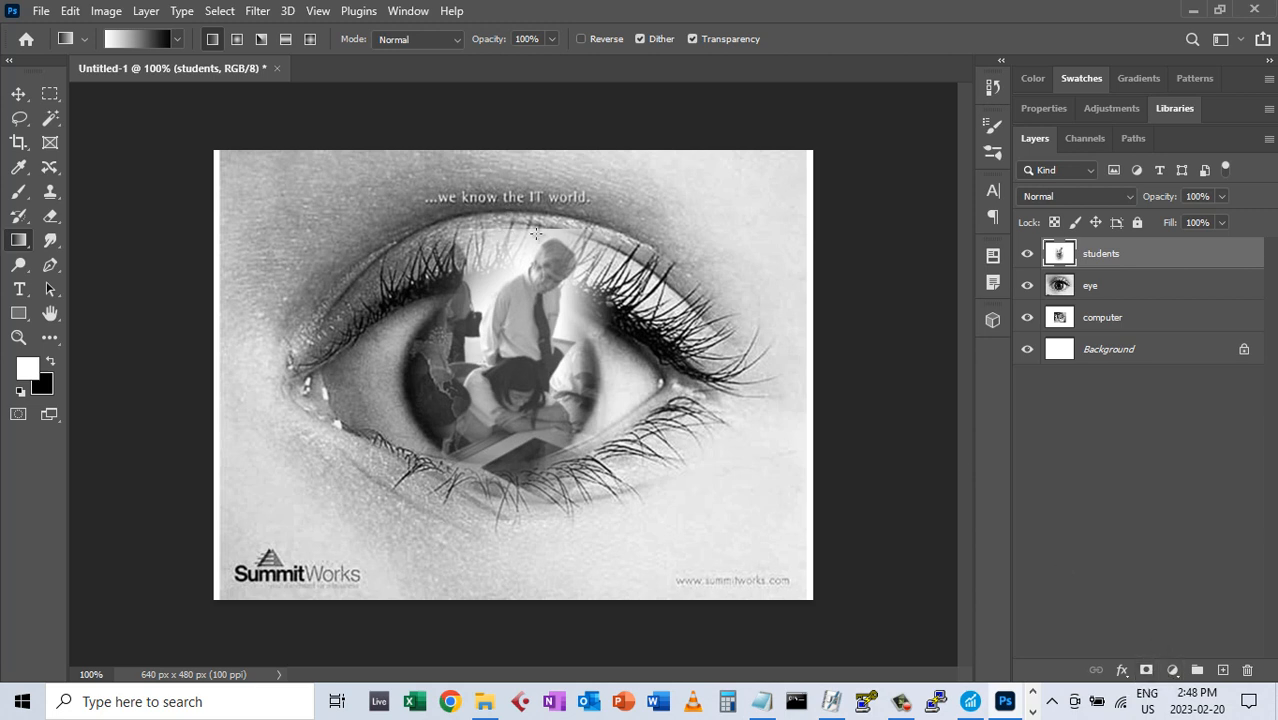
Mask the students layer again, fade the photo's top edge with a vertical gradient, and apply the mask
left_click(1147, 671)
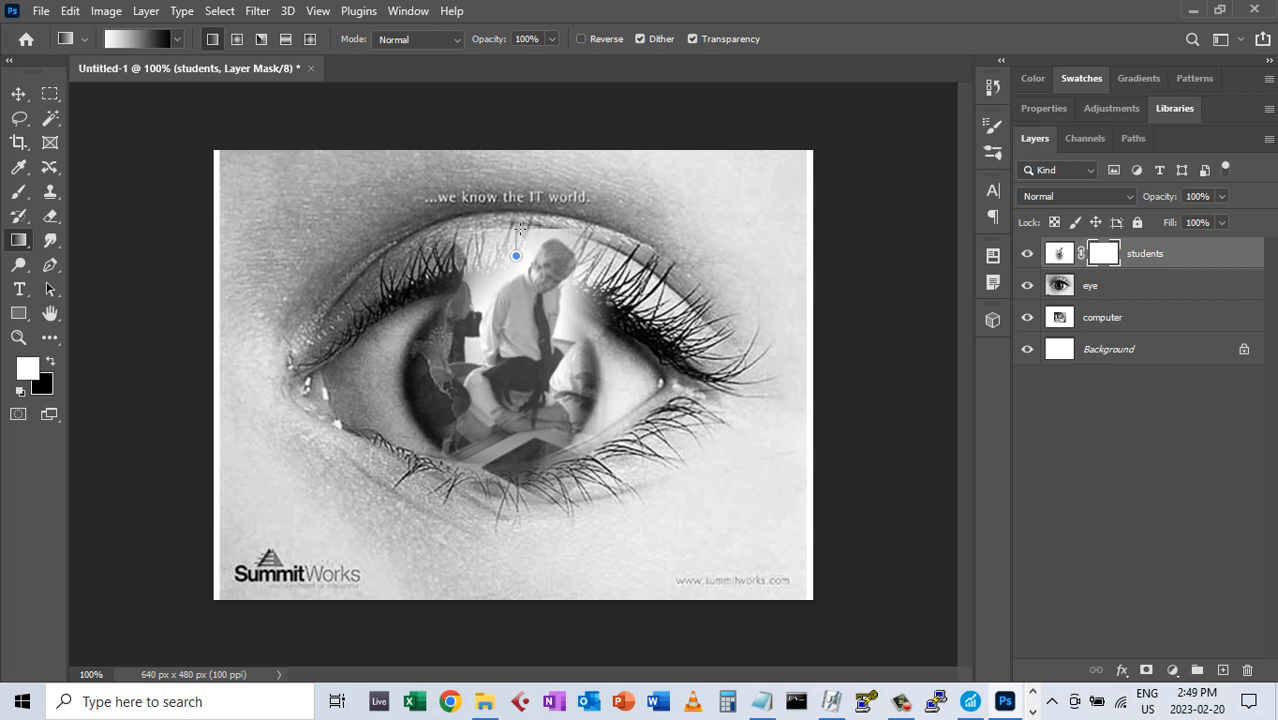
left_click_drag(521, 229, 521, 226)
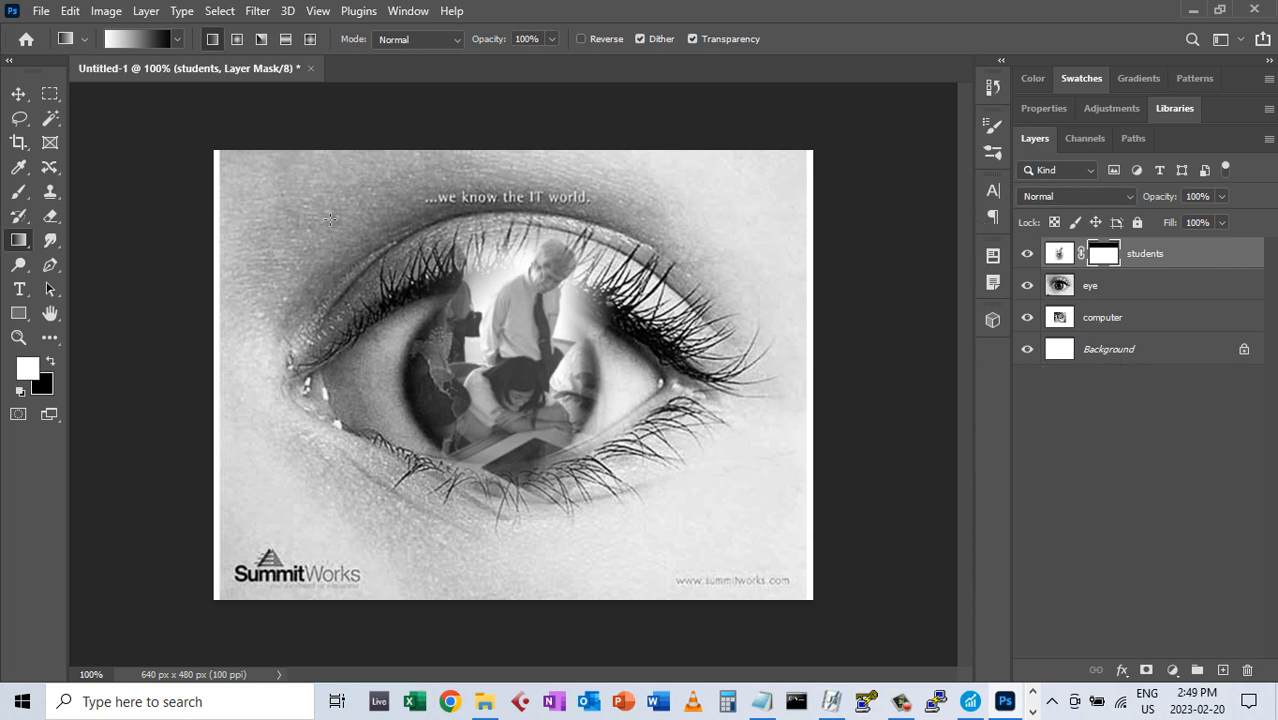
right_click(1107, 259)
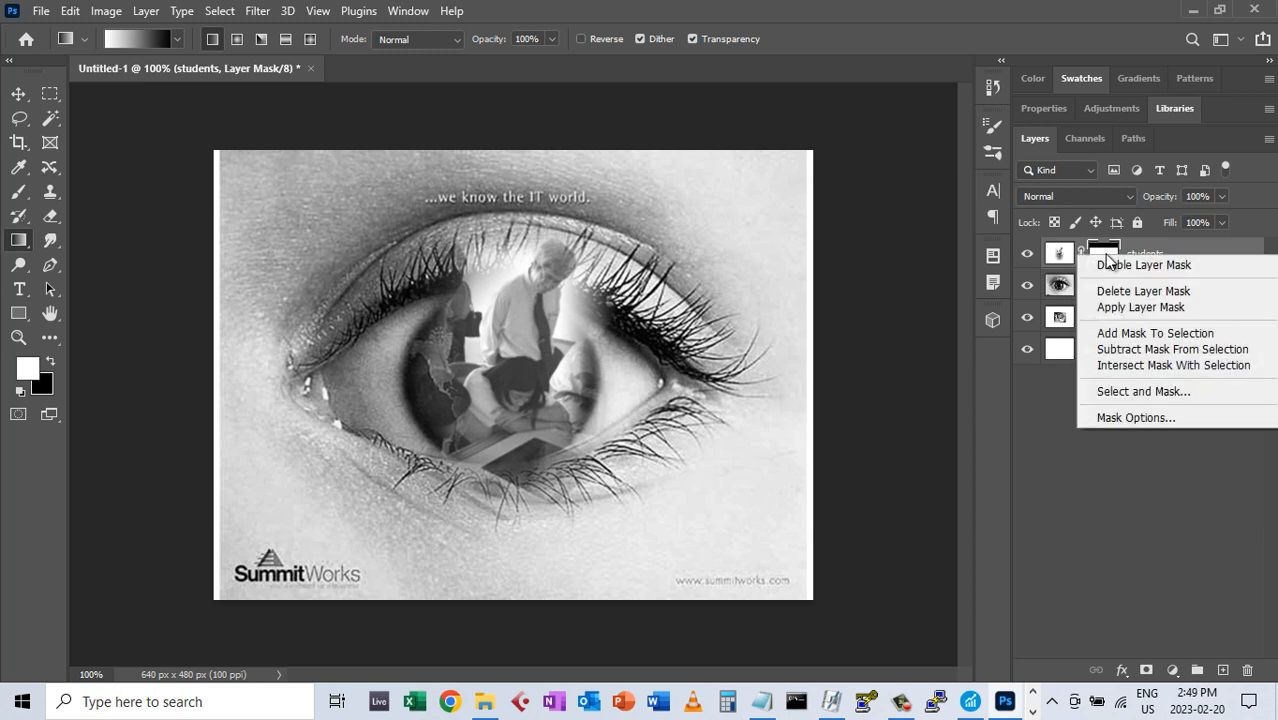
left_click(1128, 307)
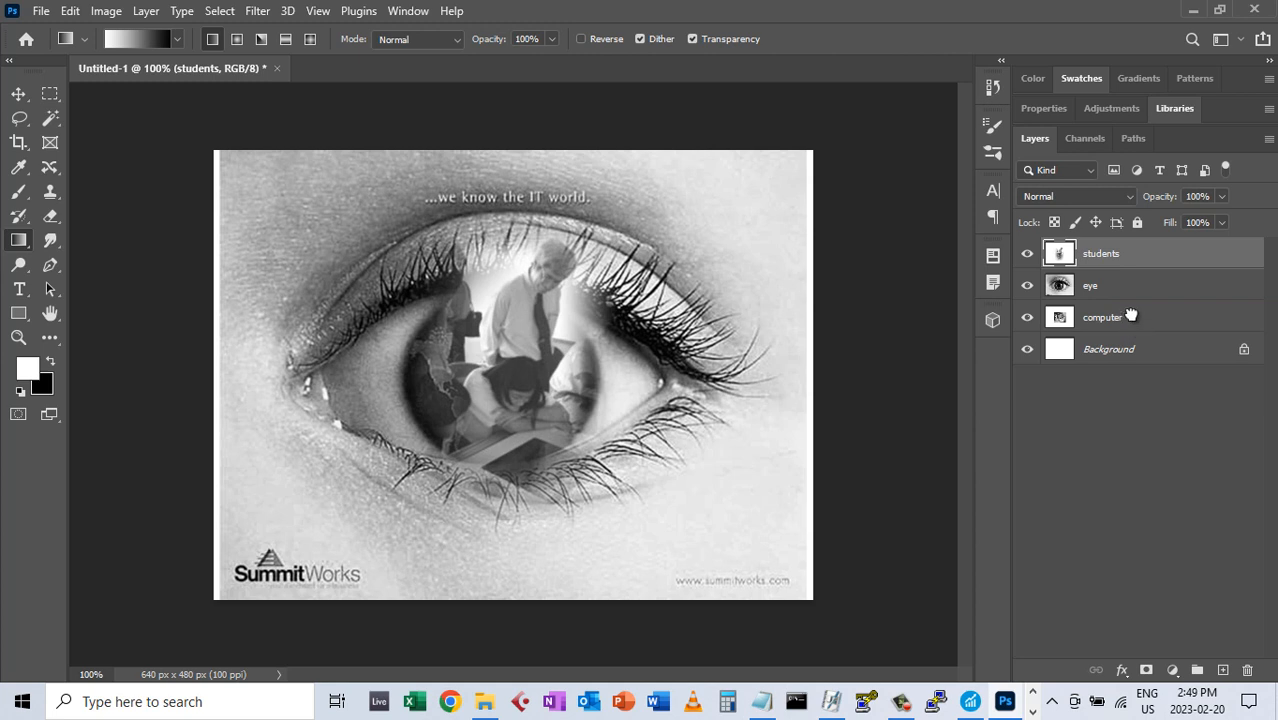
Raise the computer layer above the eye layer and separate the photos, students to the eye's upper left and computer to its lower right
left_click_drag(1128, 315, 1128, 285)
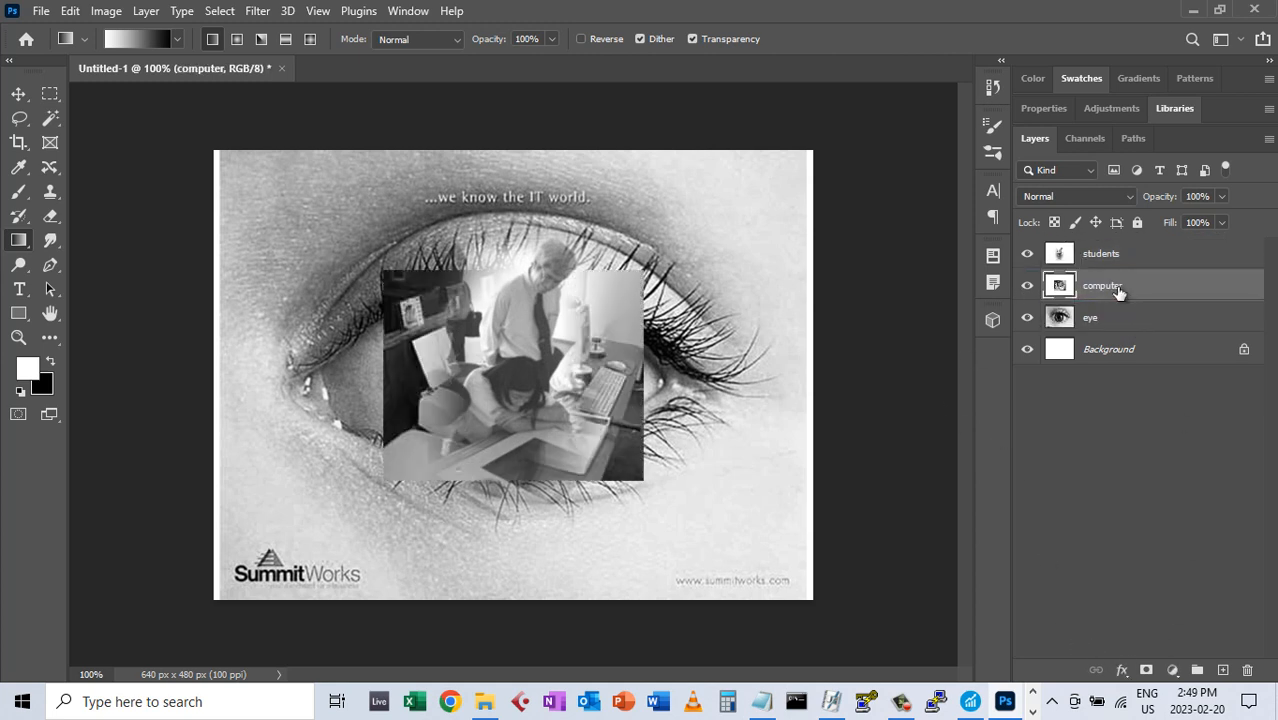
left_click(1127, 256)
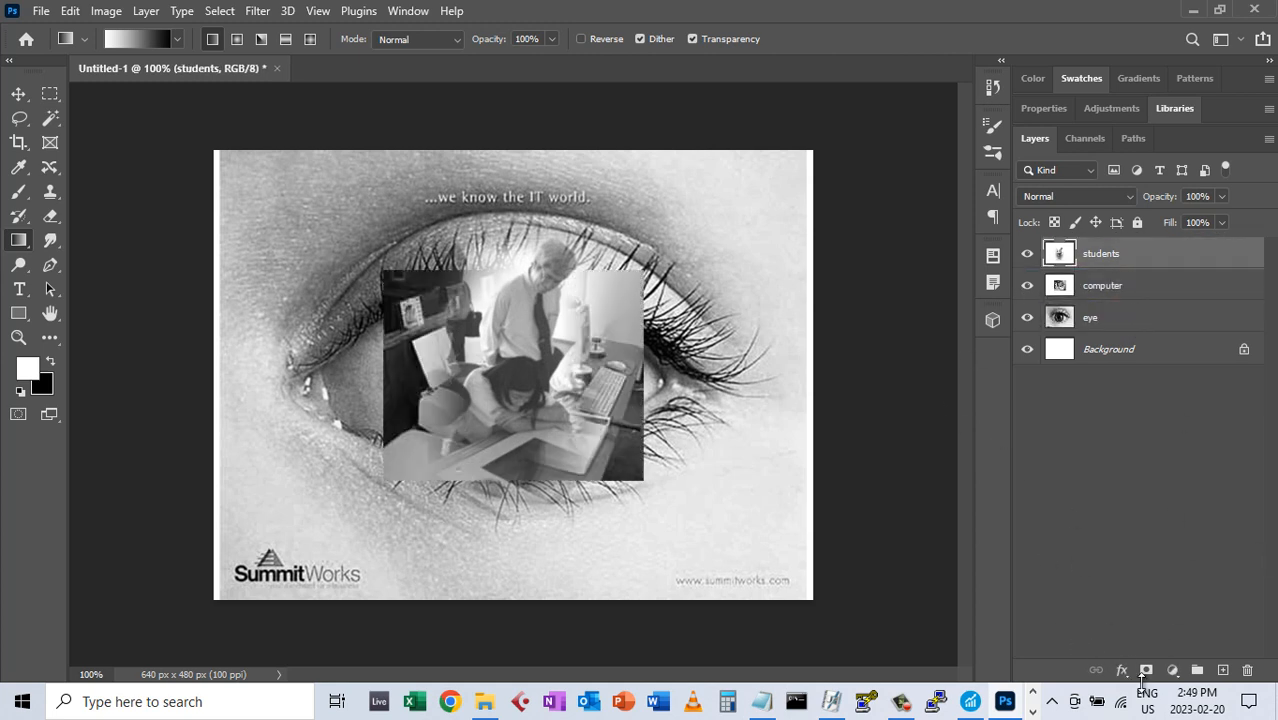
left_click(18, 95)
left_click_drag(536, 305, 390, 248)
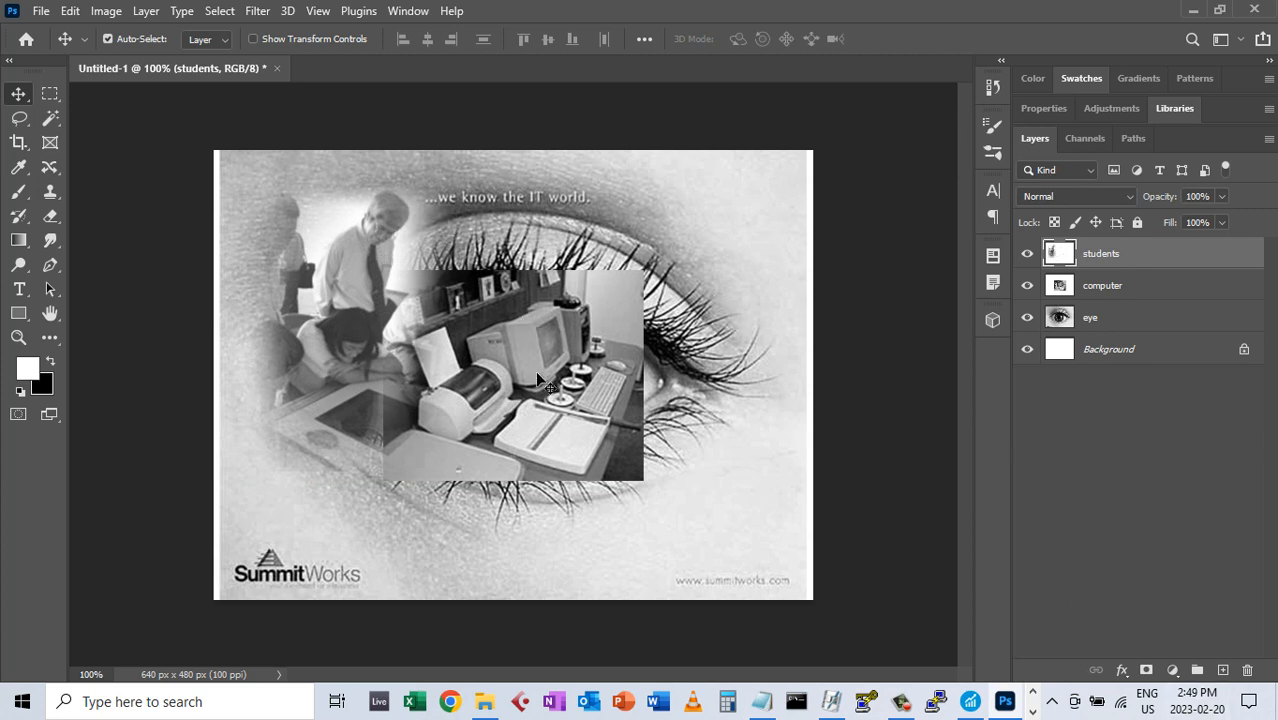
left_click(1050, 290)
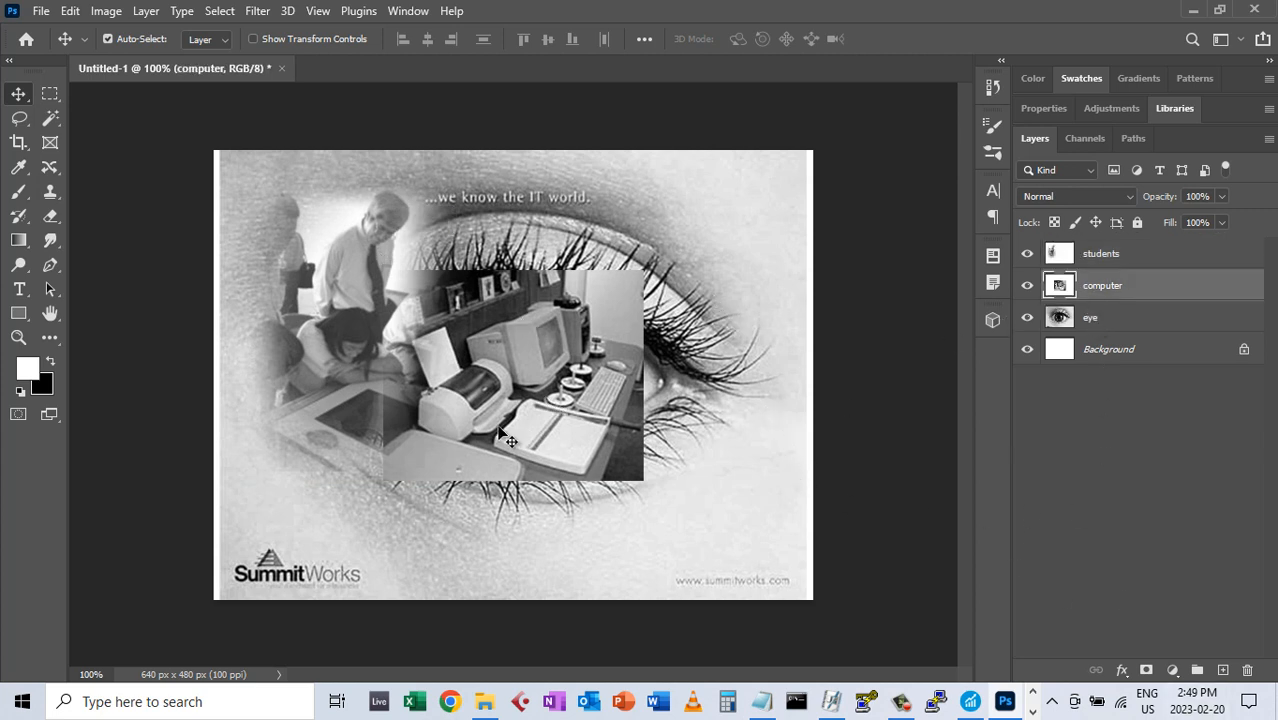
left_click_drag(565, 395, 702, 443)
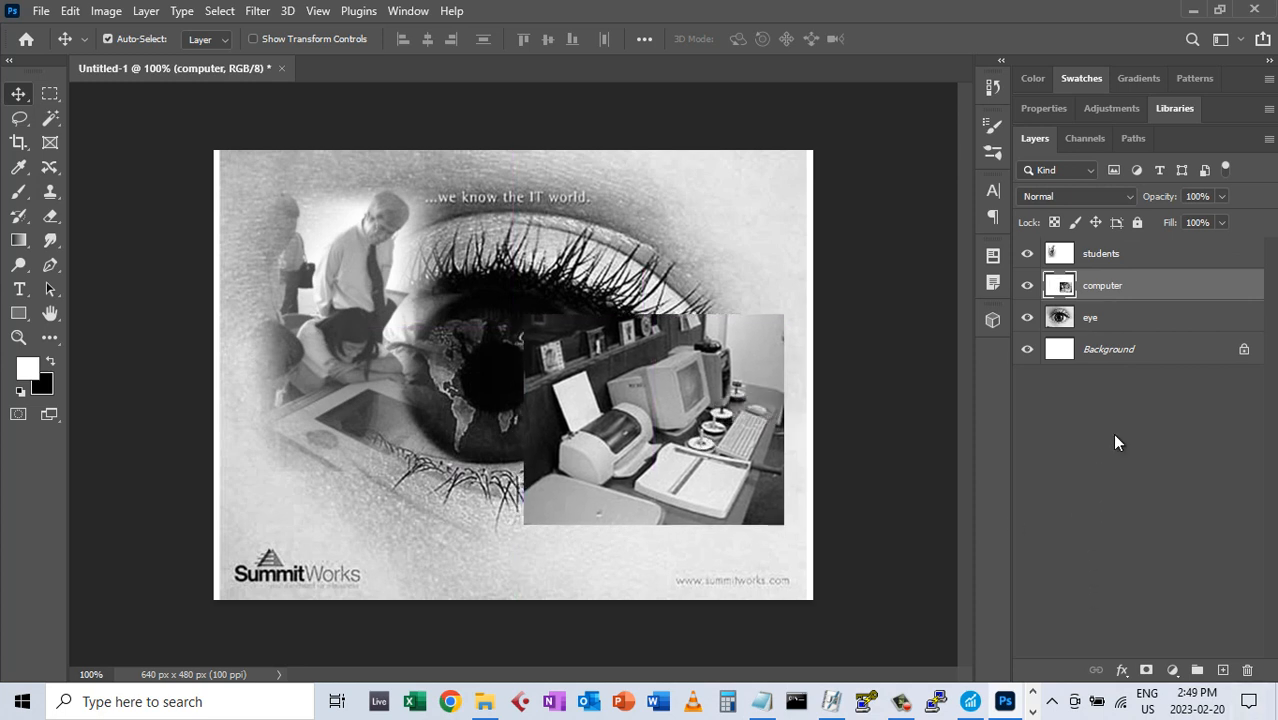
Add a mask to the computer layer, fade the photo's upper-left corner with a diagonal linear gradient, and apply the mask
left_click(1146, 670)
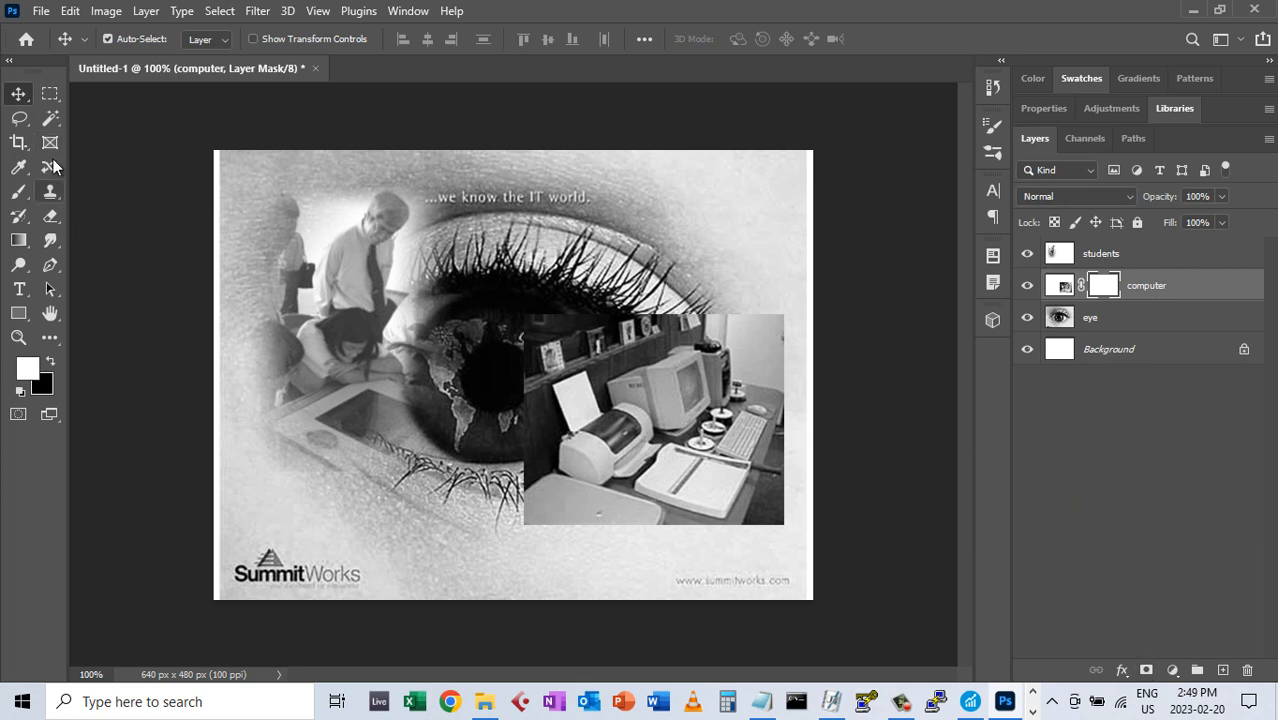
left_click(18, 240)
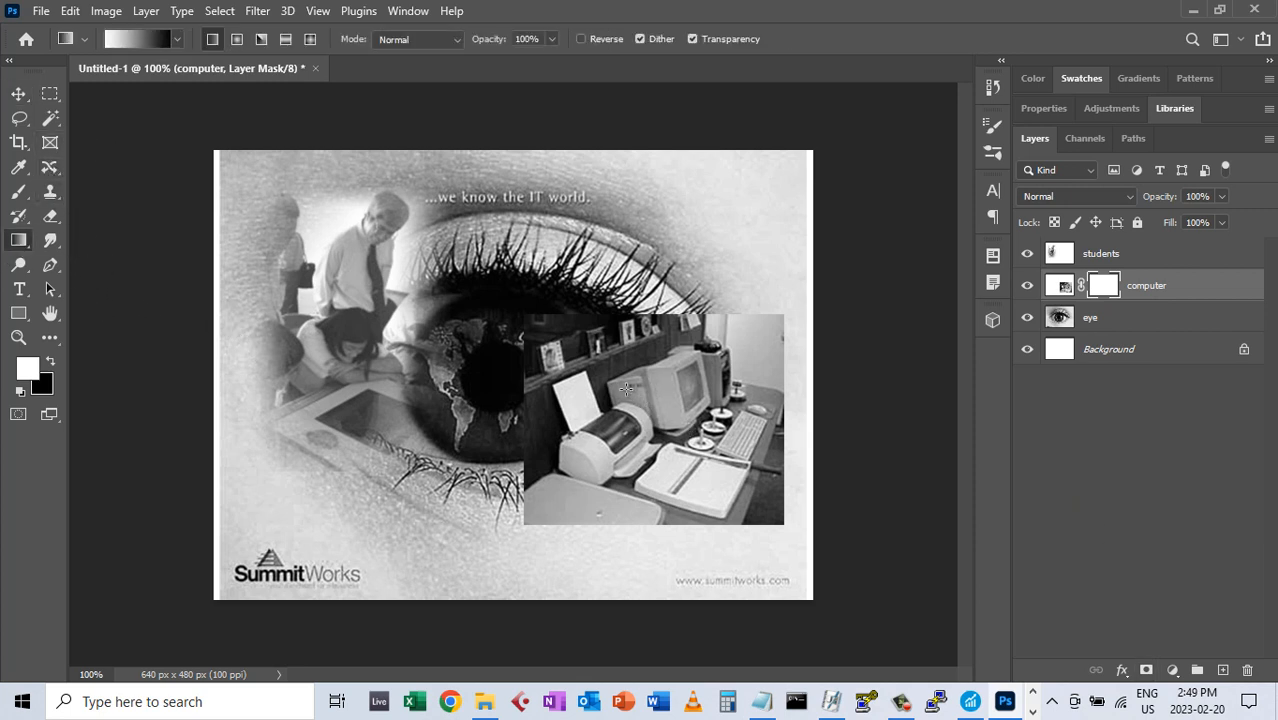
left_click_drag(600, 377, 533, 318)
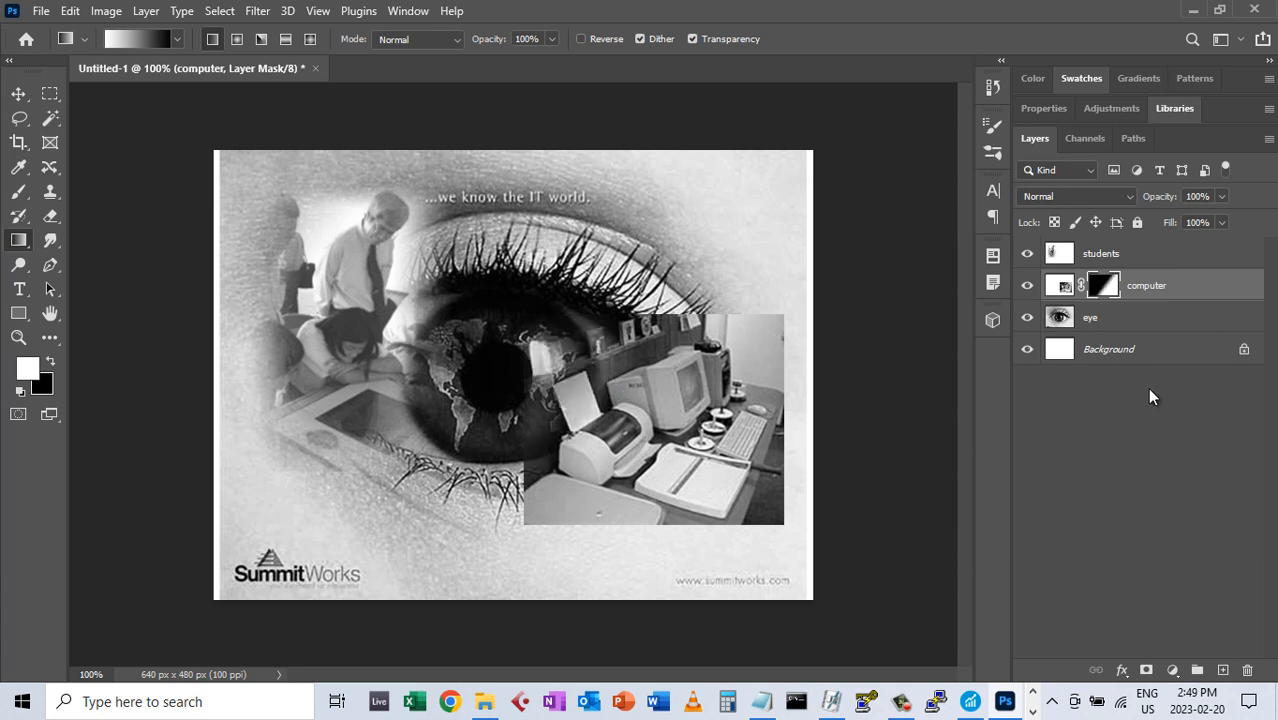
right_click(1103, 290)
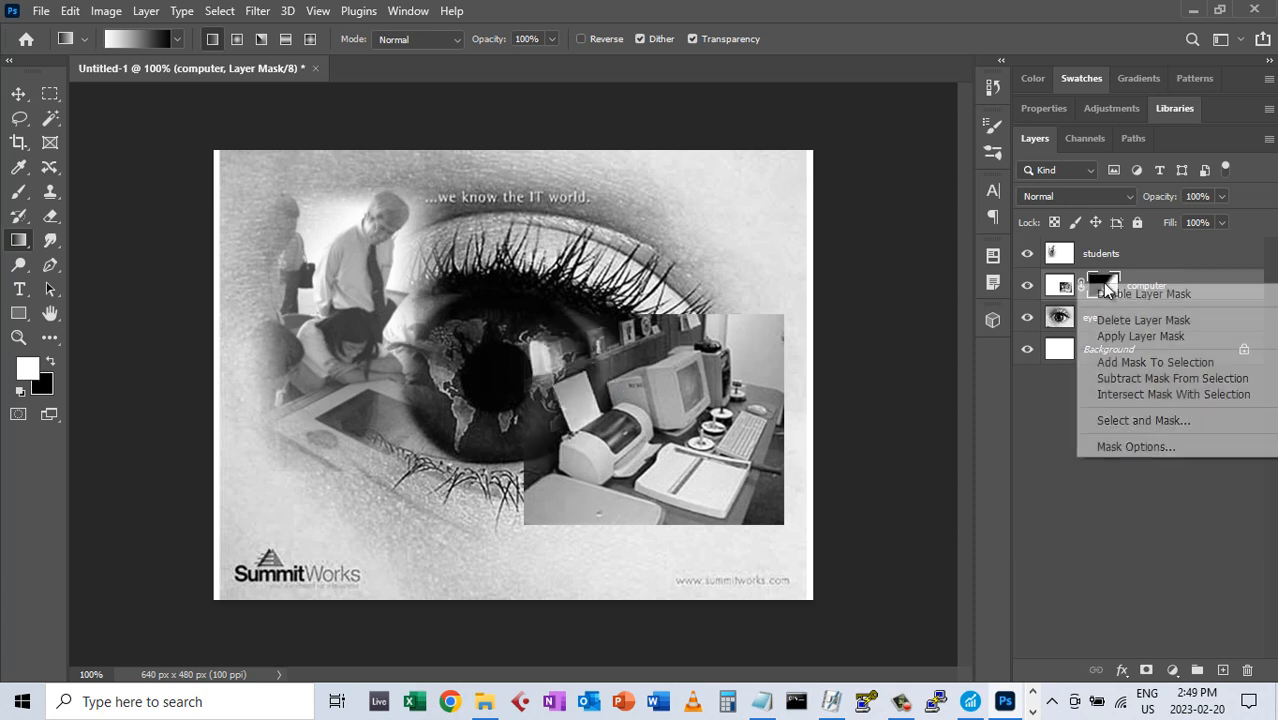
left_click(1130, 340)
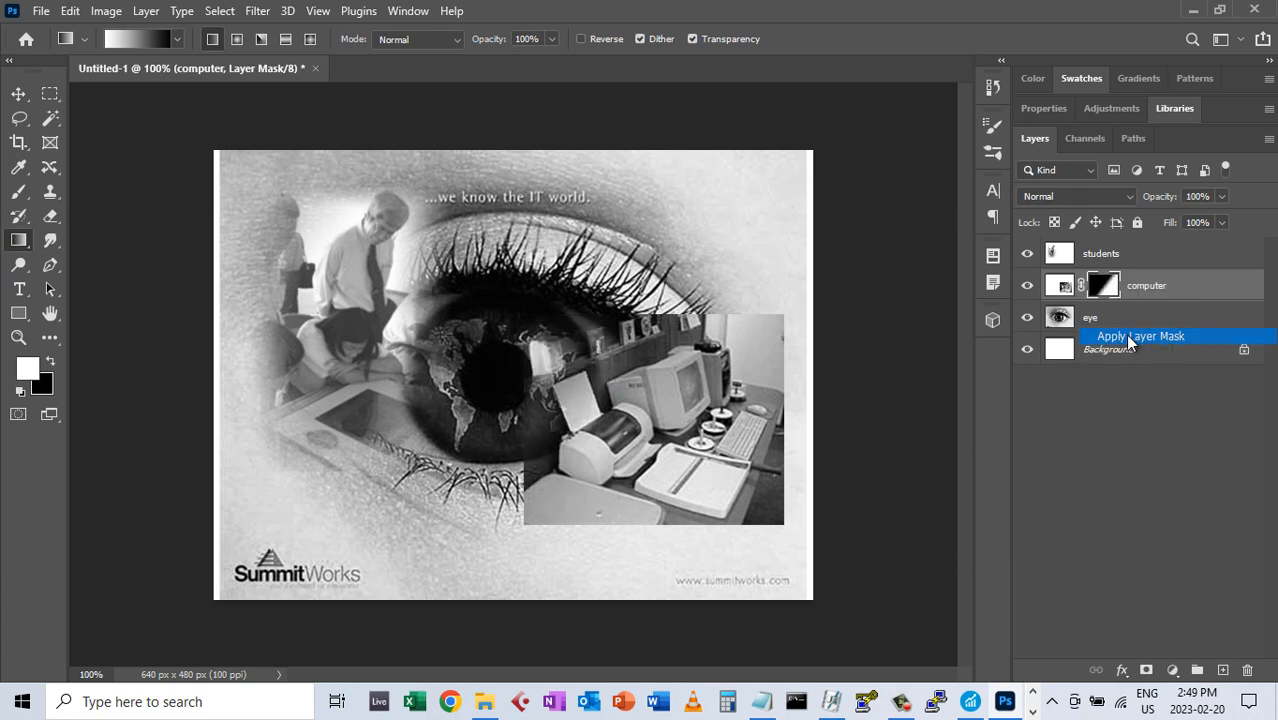
Mask the computer layer again, fade the photo's lower-right corner with a diagonal gradient, and apply the mask
left_click(1146, 670)
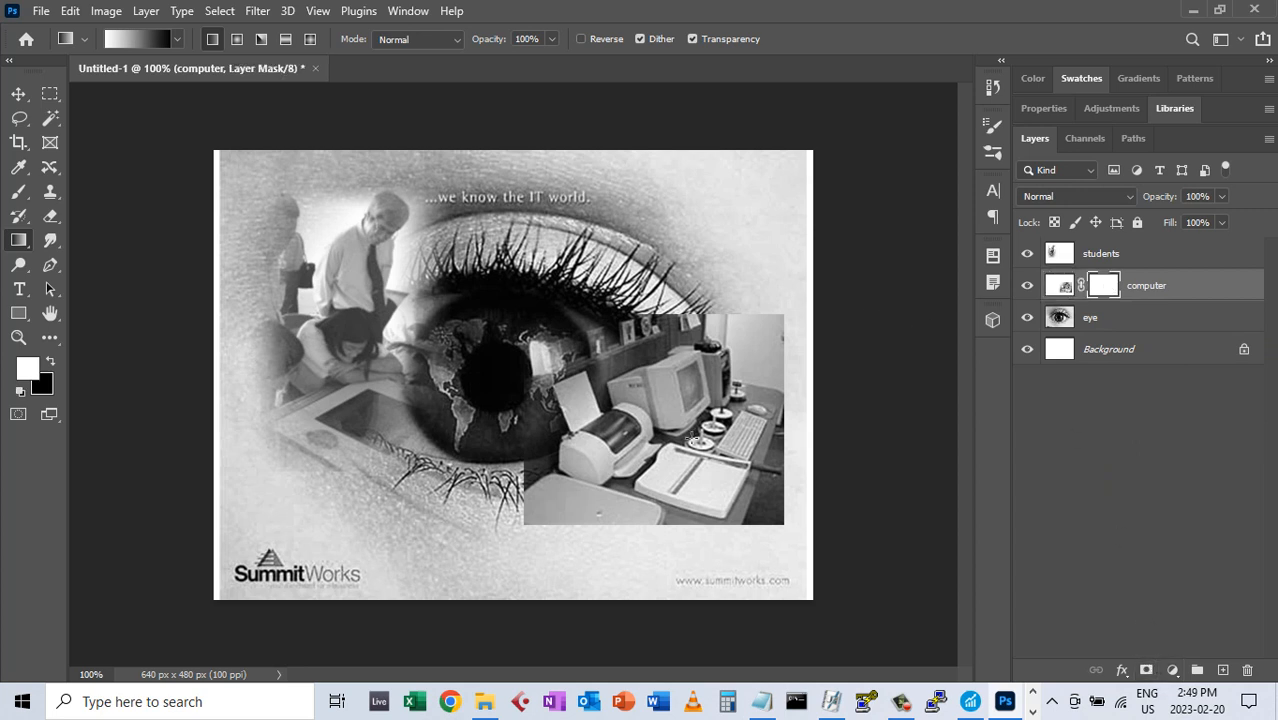
left_click_drag(690, 455, 792, 527)
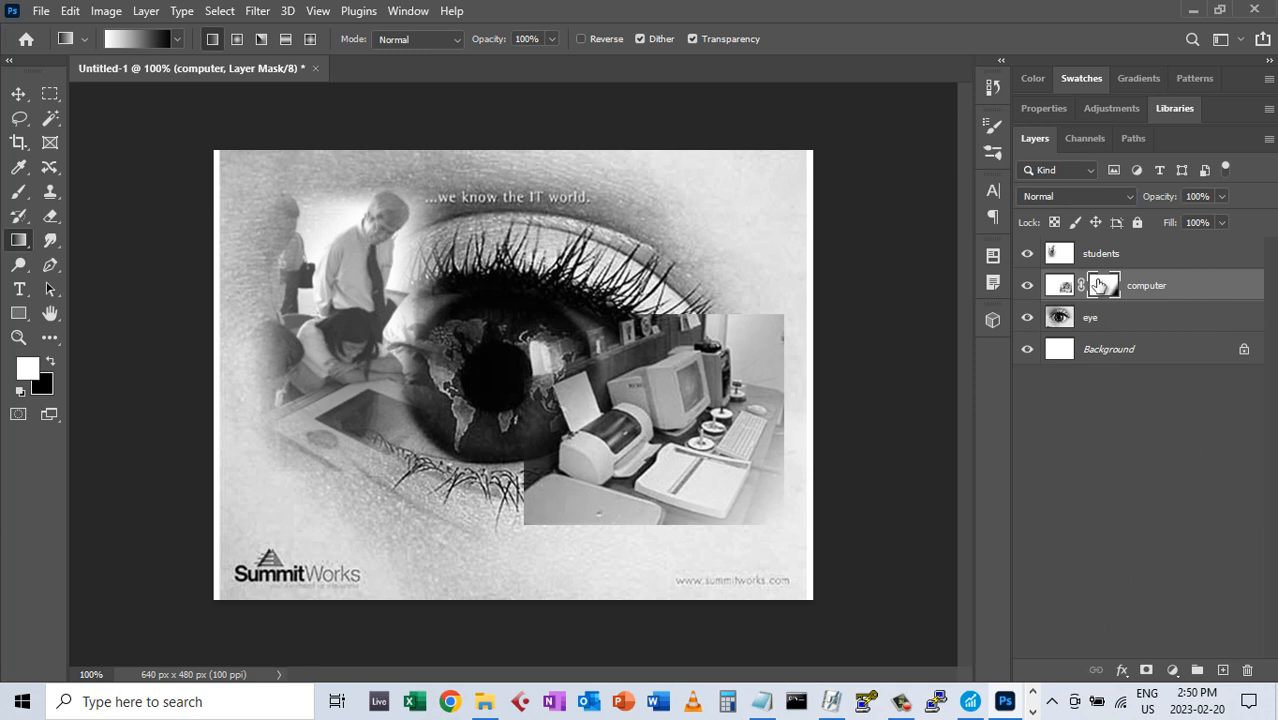
right_click(1104, 287)
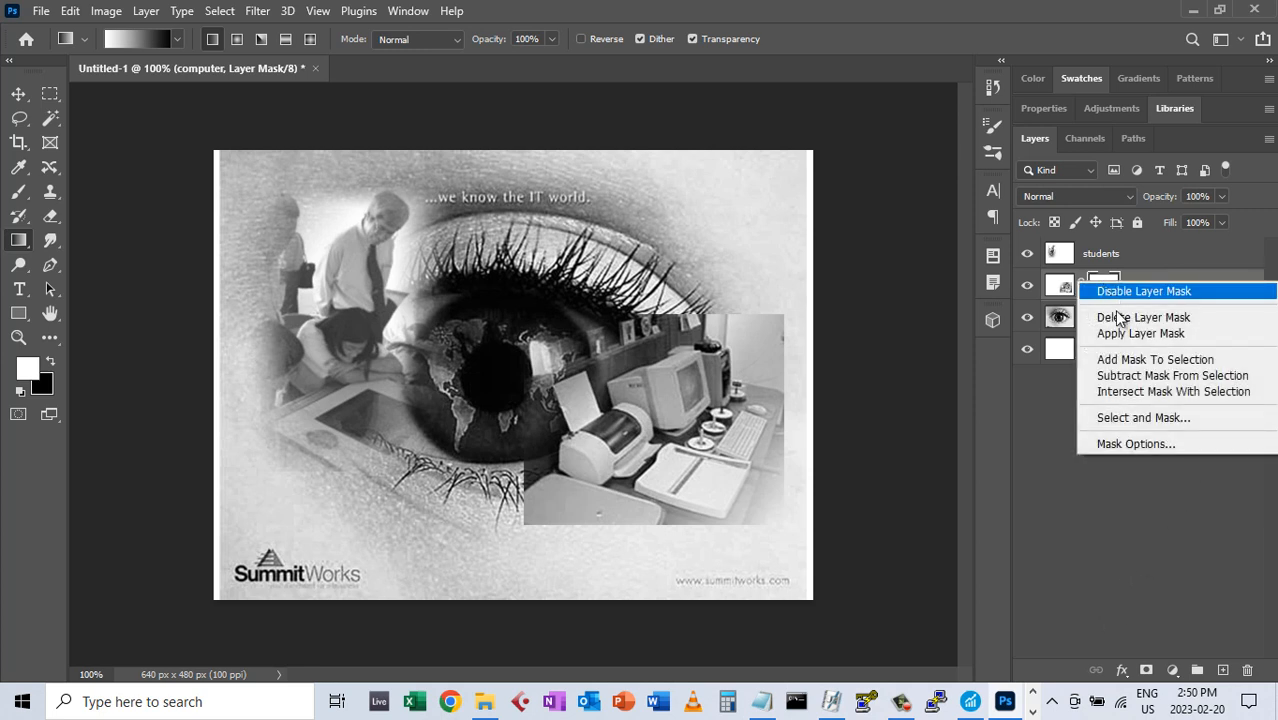
left_click(1112, 333)
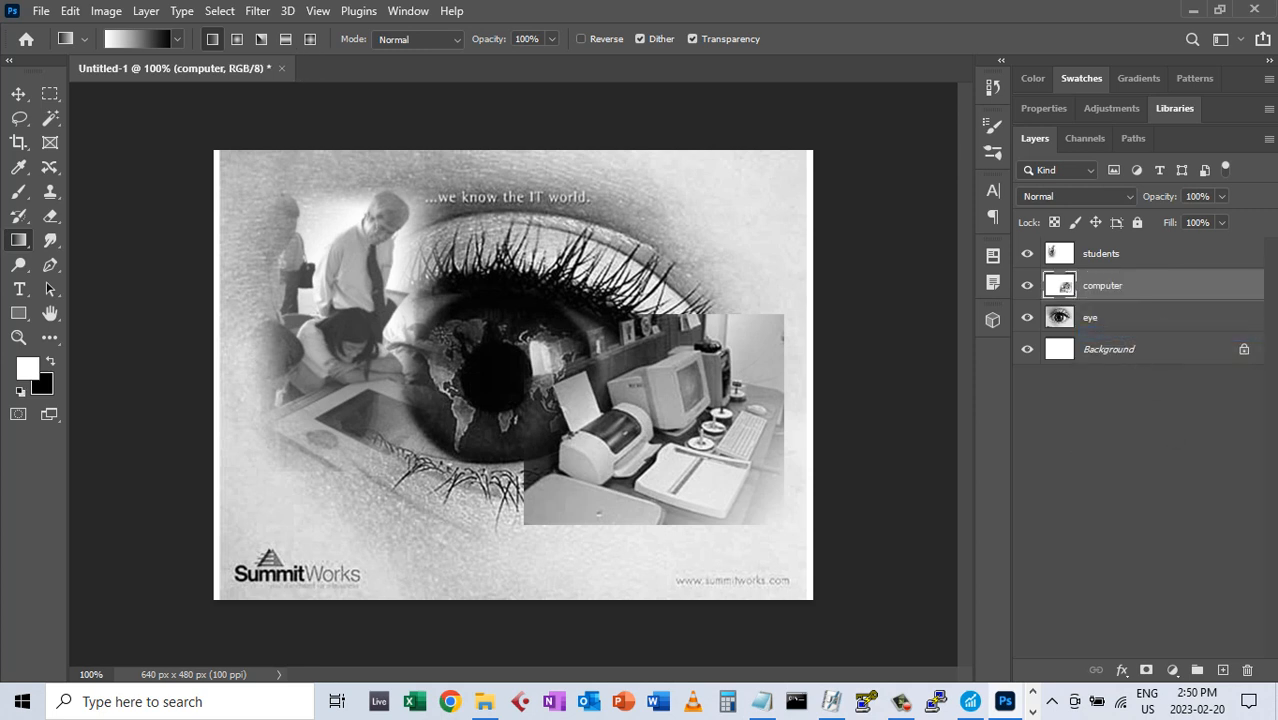
Mask the computer layer again, fade the photo's right edge with a near-horizontal gradient, and apply the mask
left_click(1146, 670)
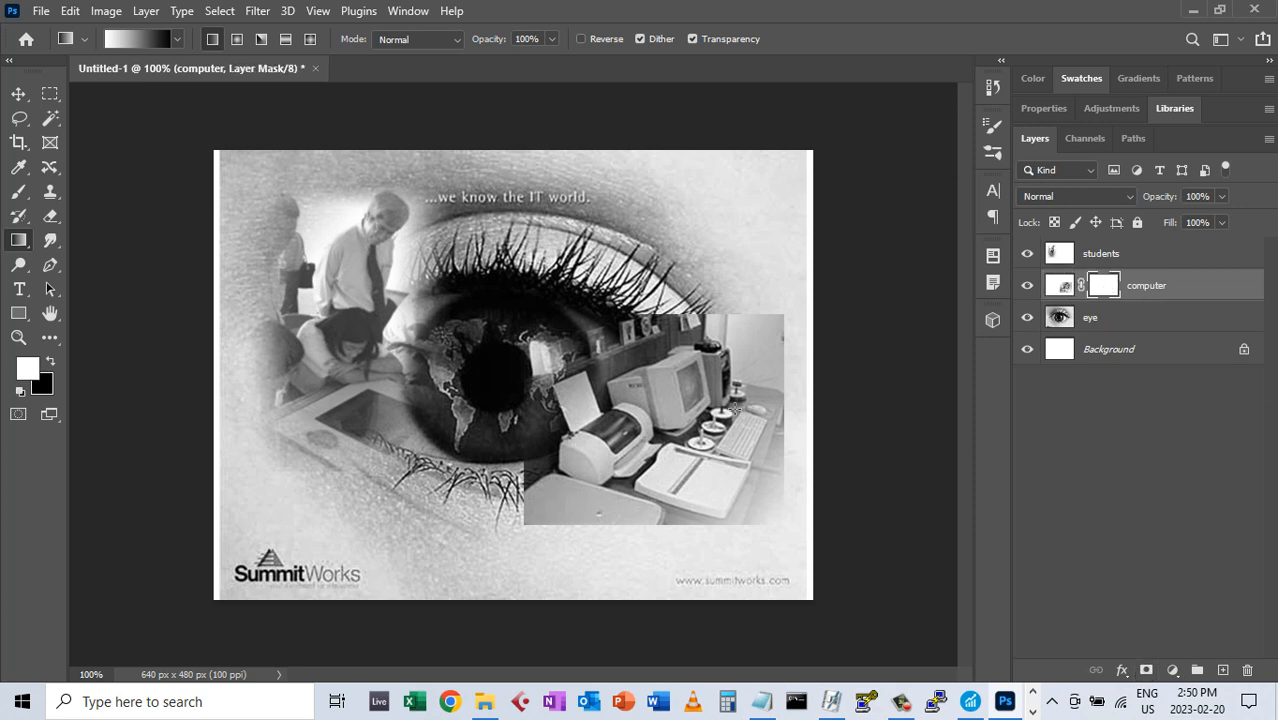
left_click_drag(716, 414, 856, 450)
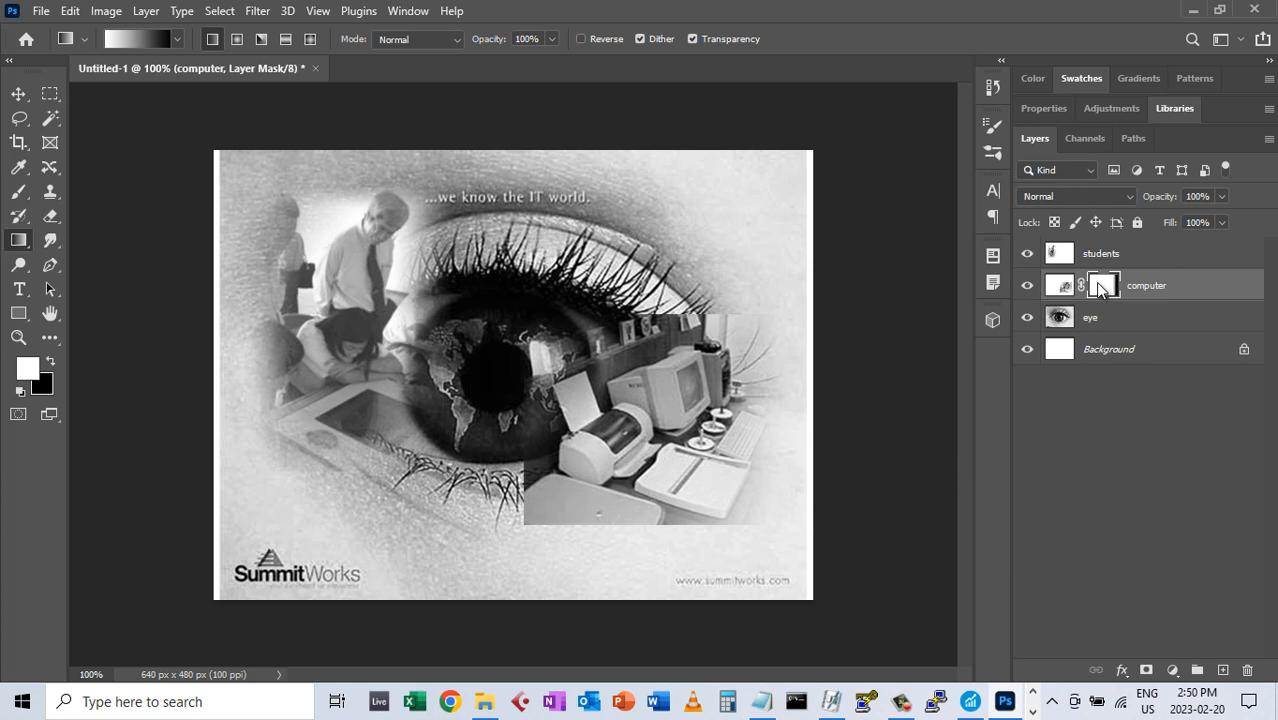
right_click(1100, 287)
left_click(1110, 334)
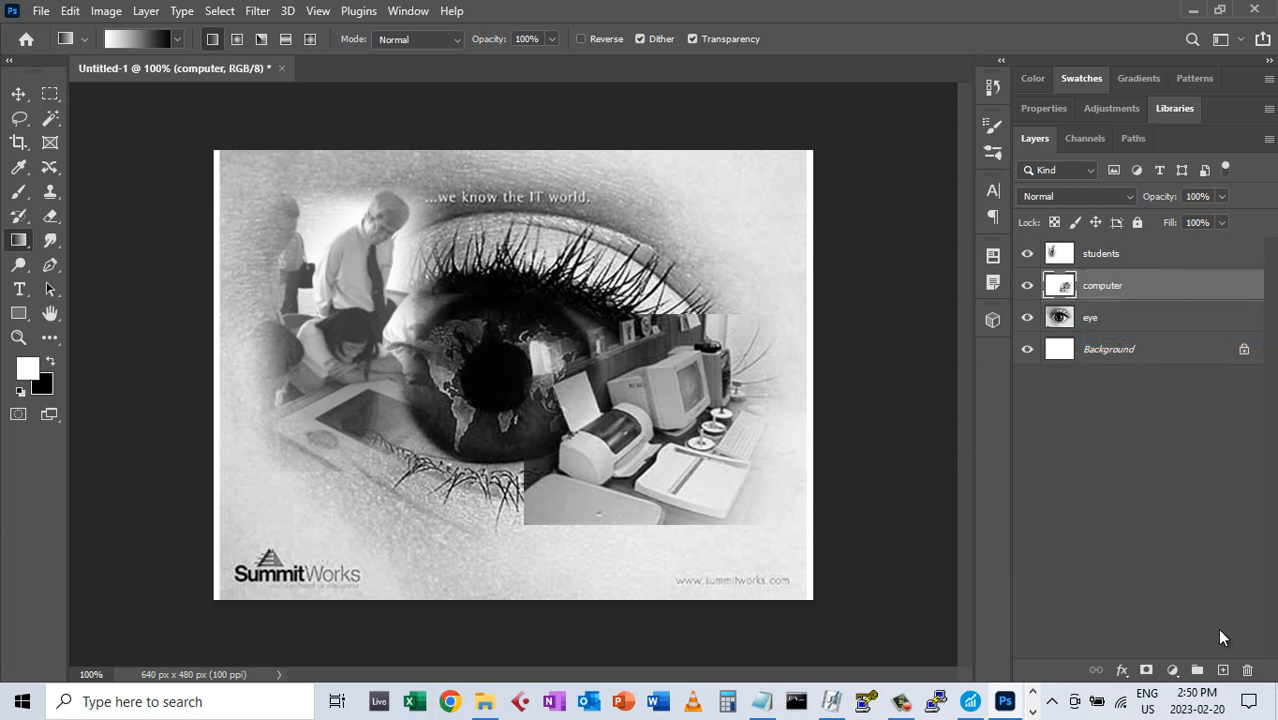
Mask the computer layer again, fade the photo's left edge with a horizontal gradient, and apply the mask
left_click(1146, 670)
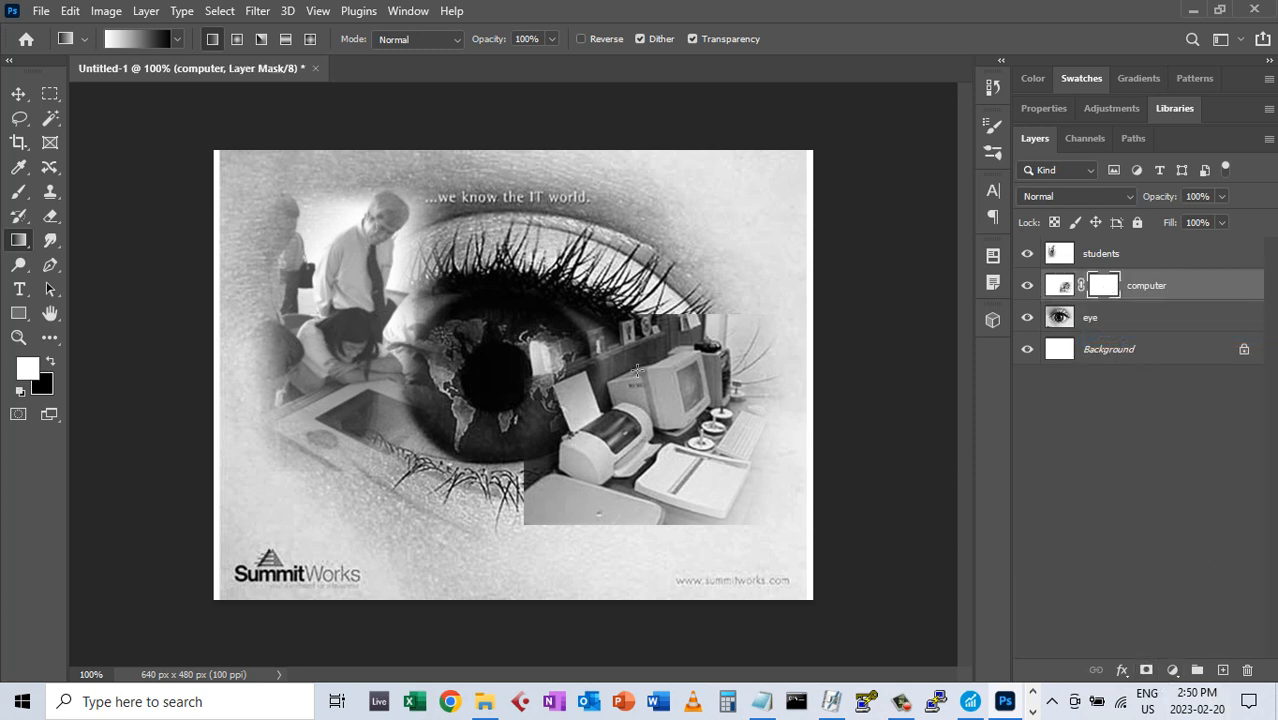
left_click_drag(589, 411, 527, 413)
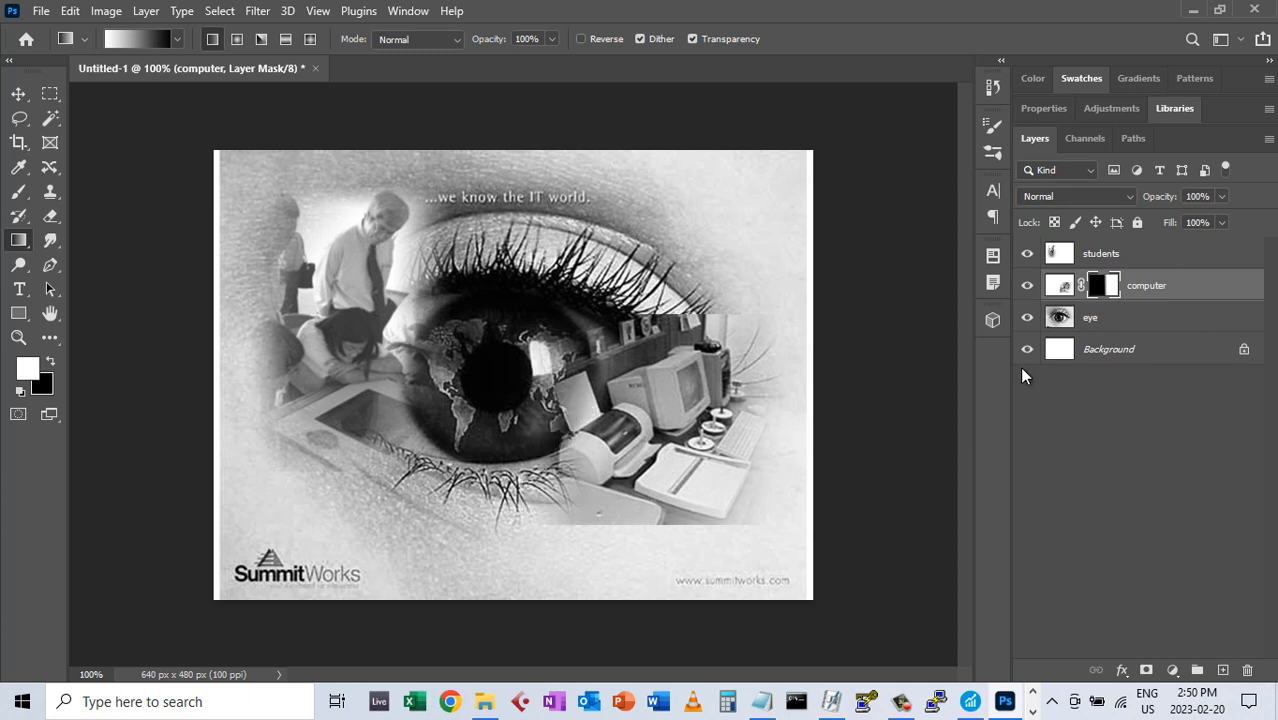
right_click(1105, 286)
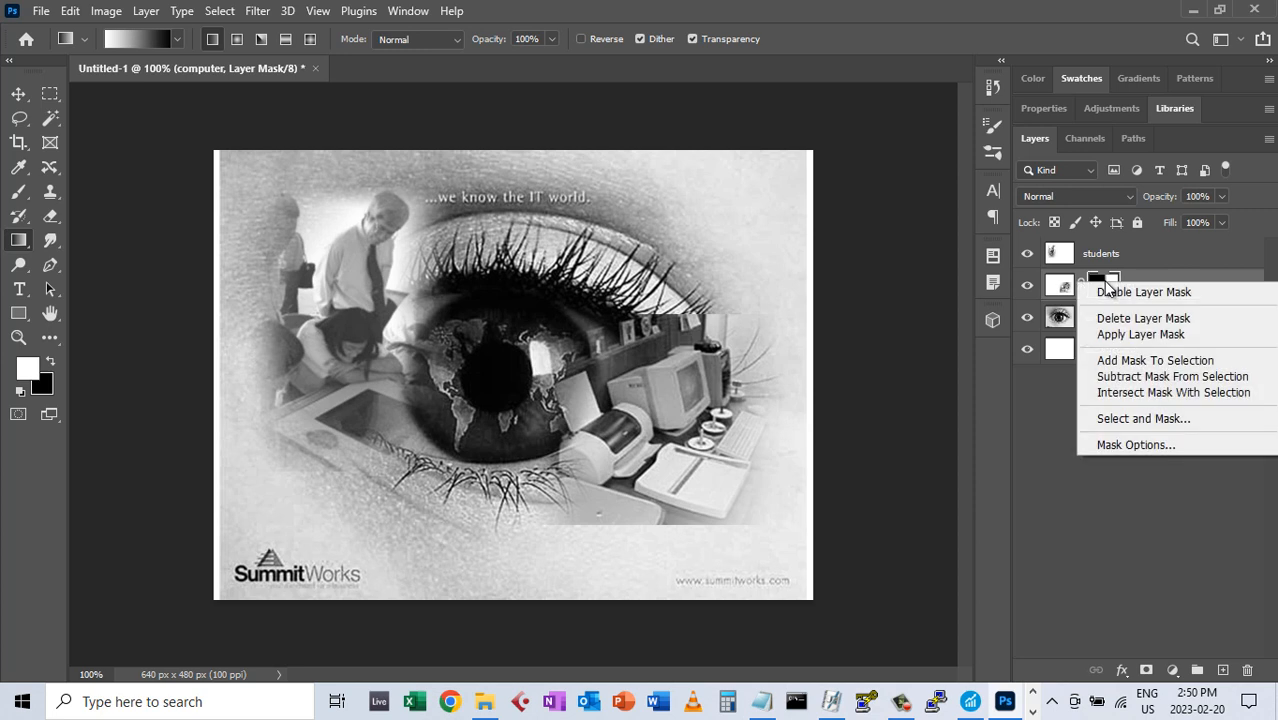
left_click(1140, 335)
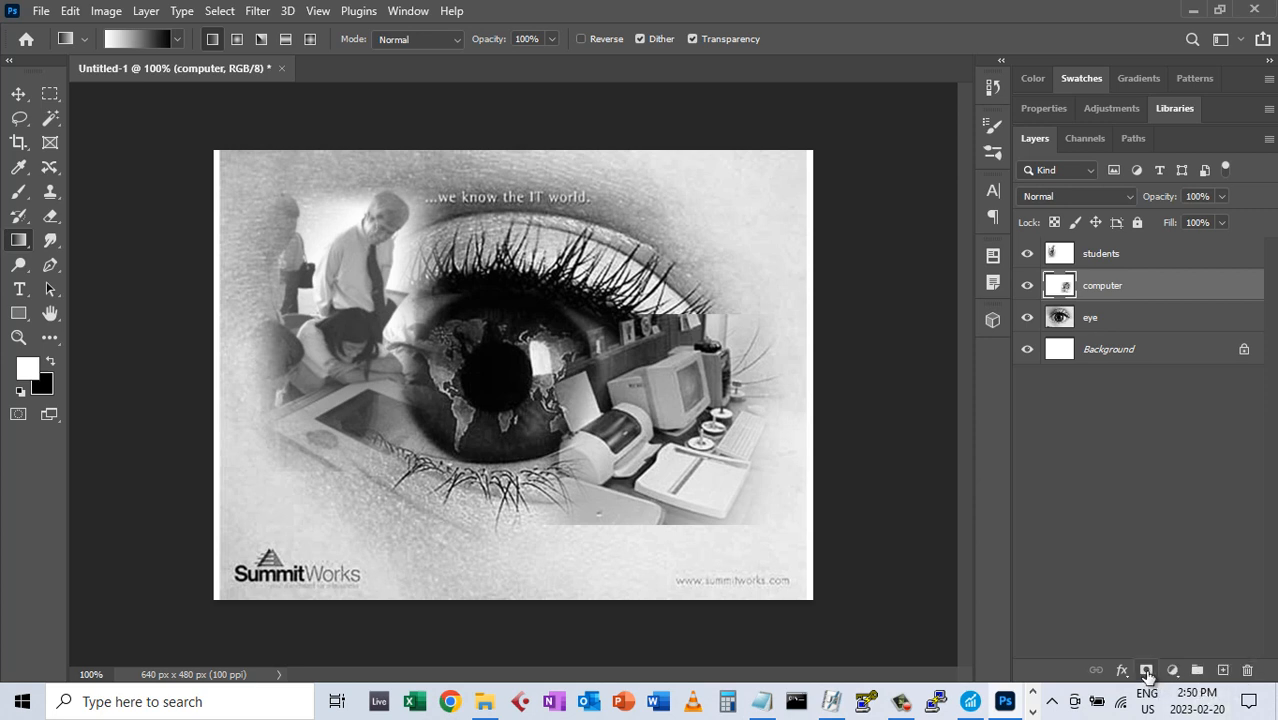
Mask the computer layer again, fade the photo's top edge with a vertical gradient, and apply the mask
left_click(1147, 670)
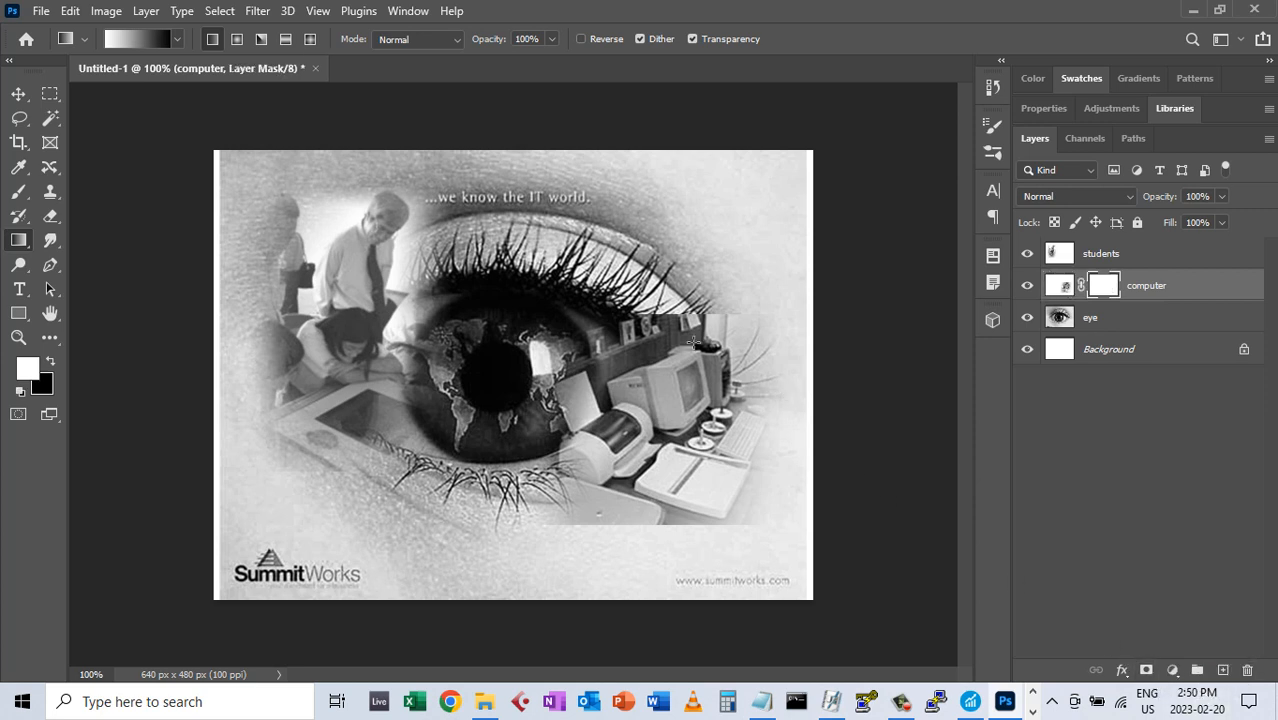
left_click_drag(651, 366, 649, 320)
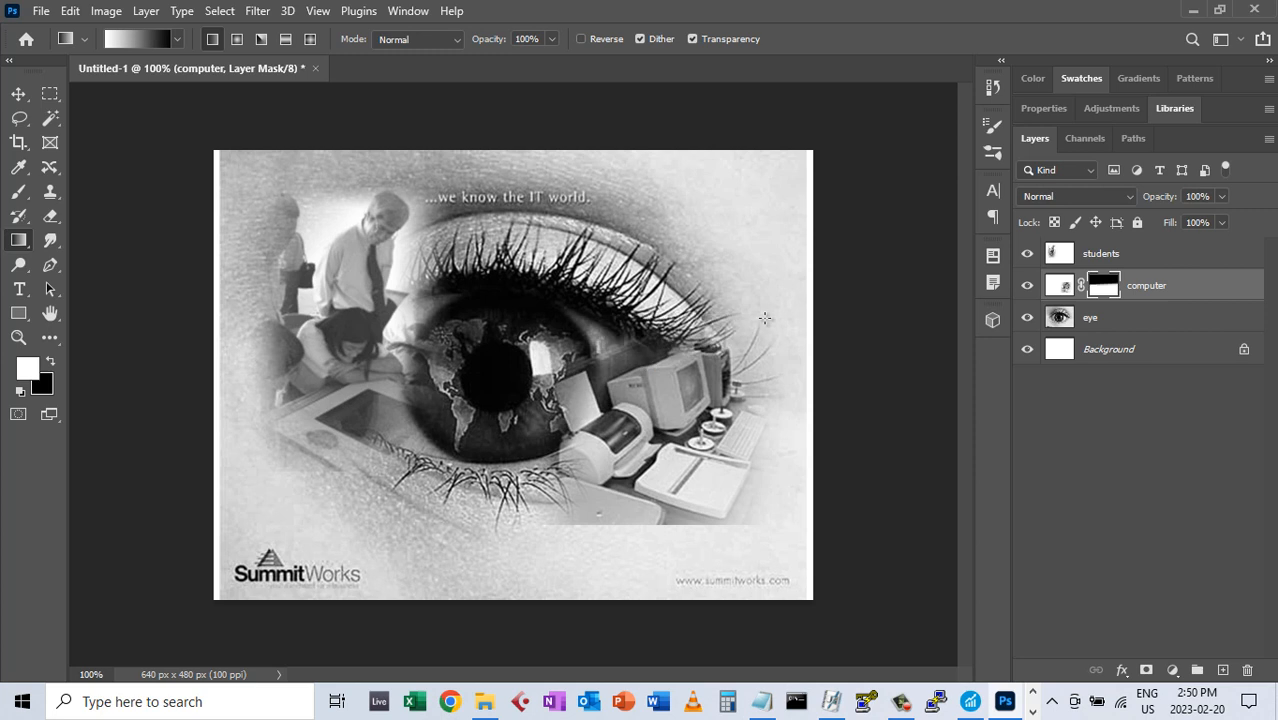
right_click(1107, 287)
left_click(1140, 331)
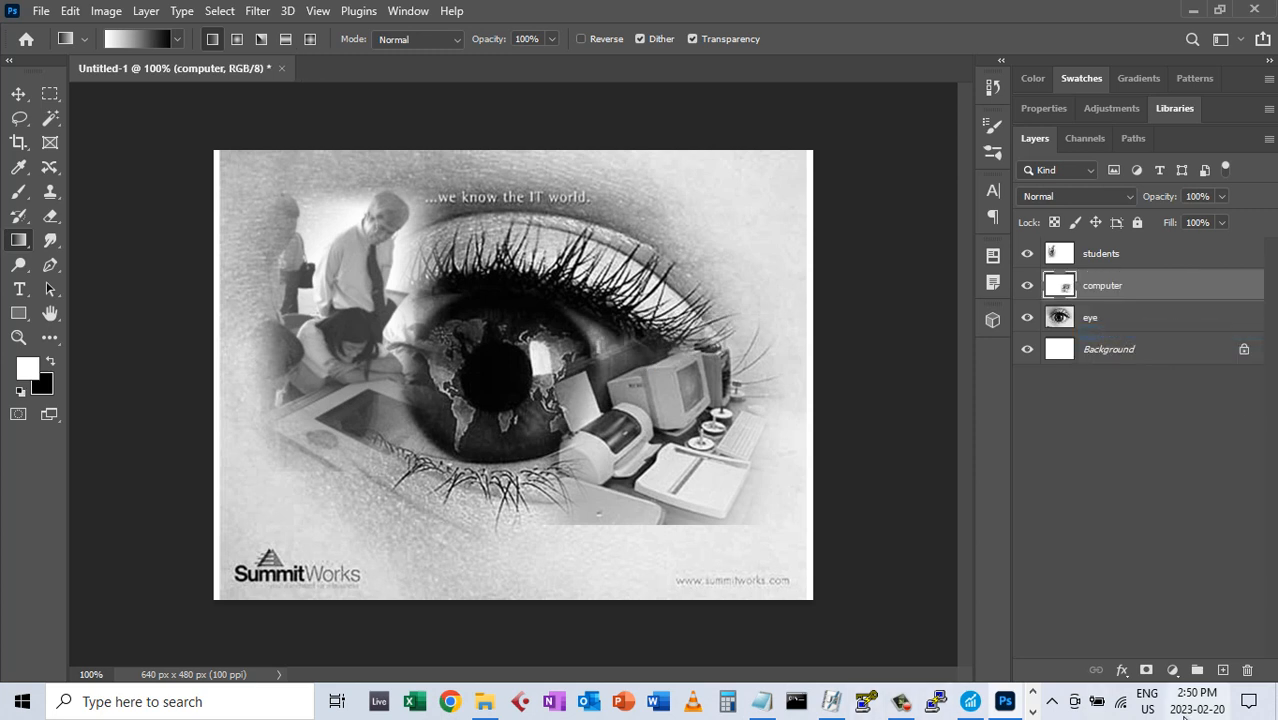
Mask the computer layer again, fade the photo's bottom edge with a vertical gradient, and apply the mask
left_click(1146, 670)
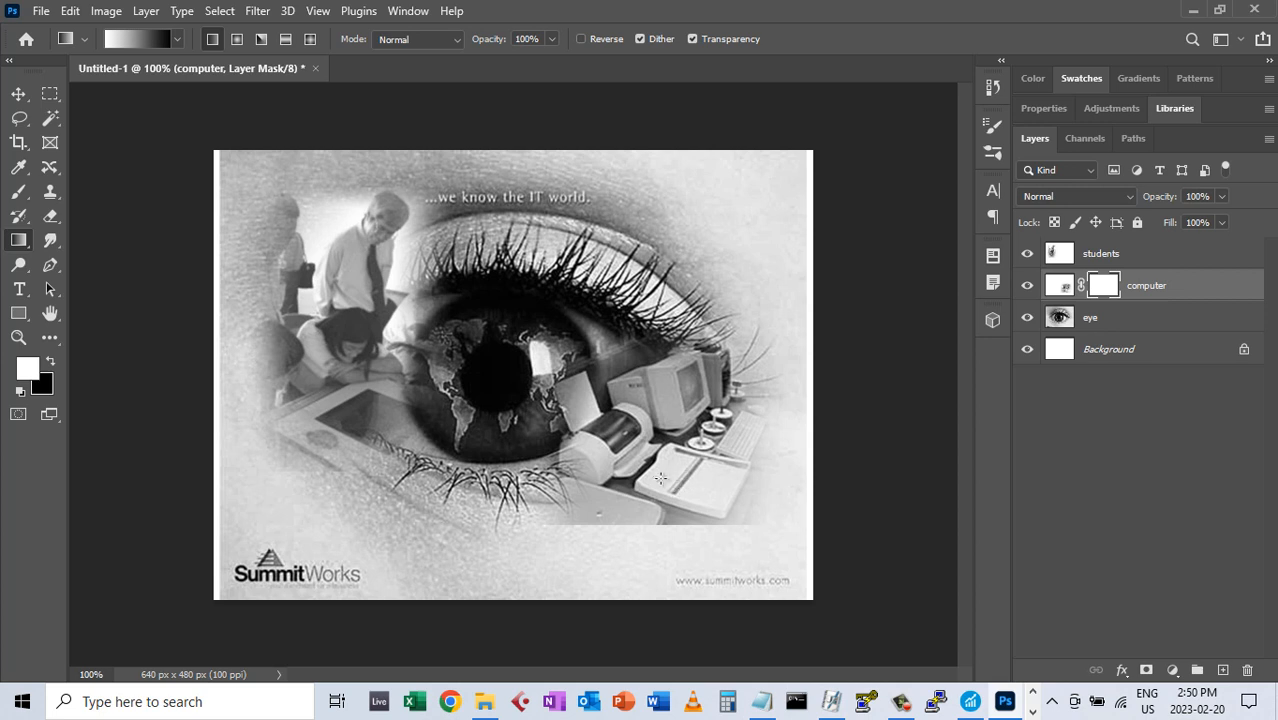
left_click_drag(658, 471, 665, 523)
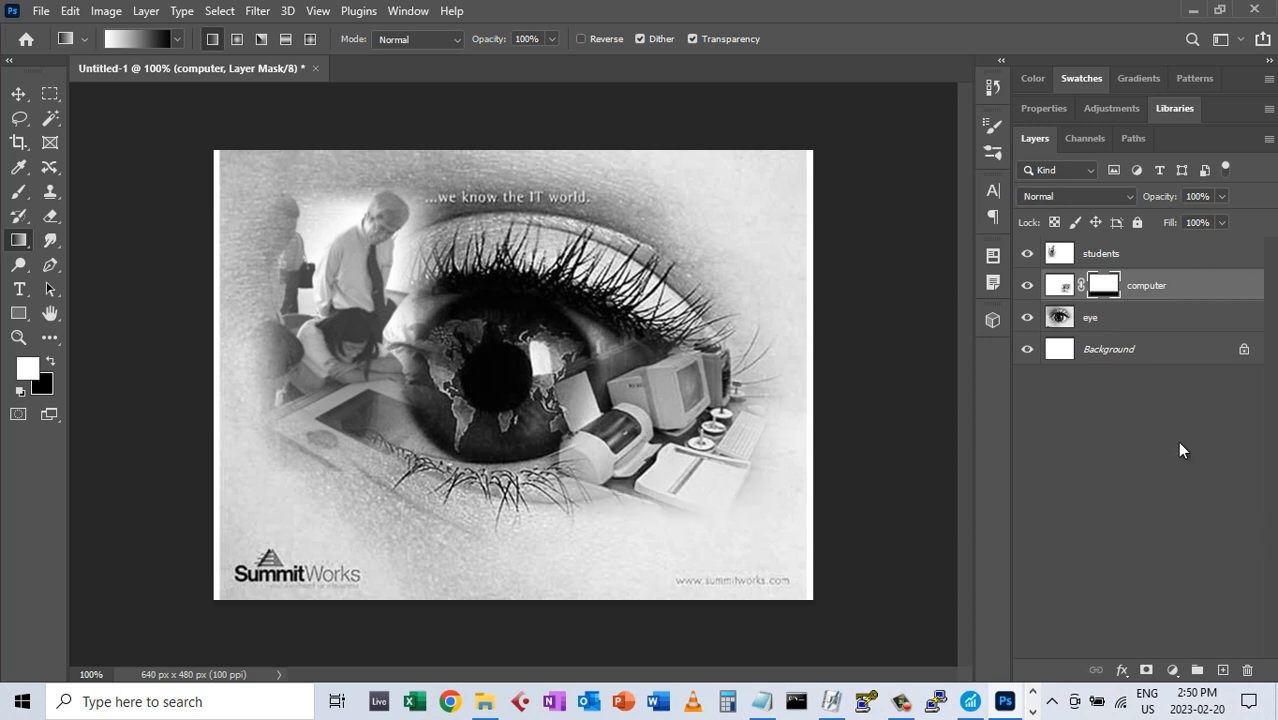
right_click(1102, 290)
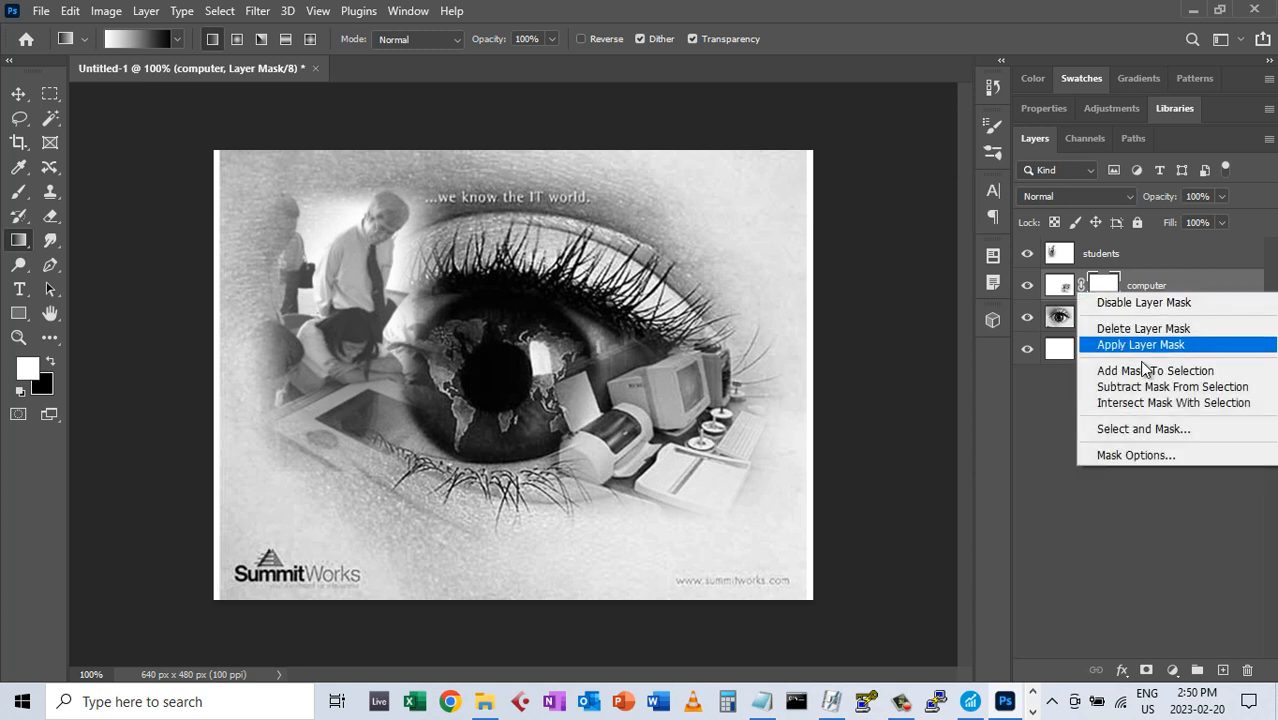
left_click(1138, 346)
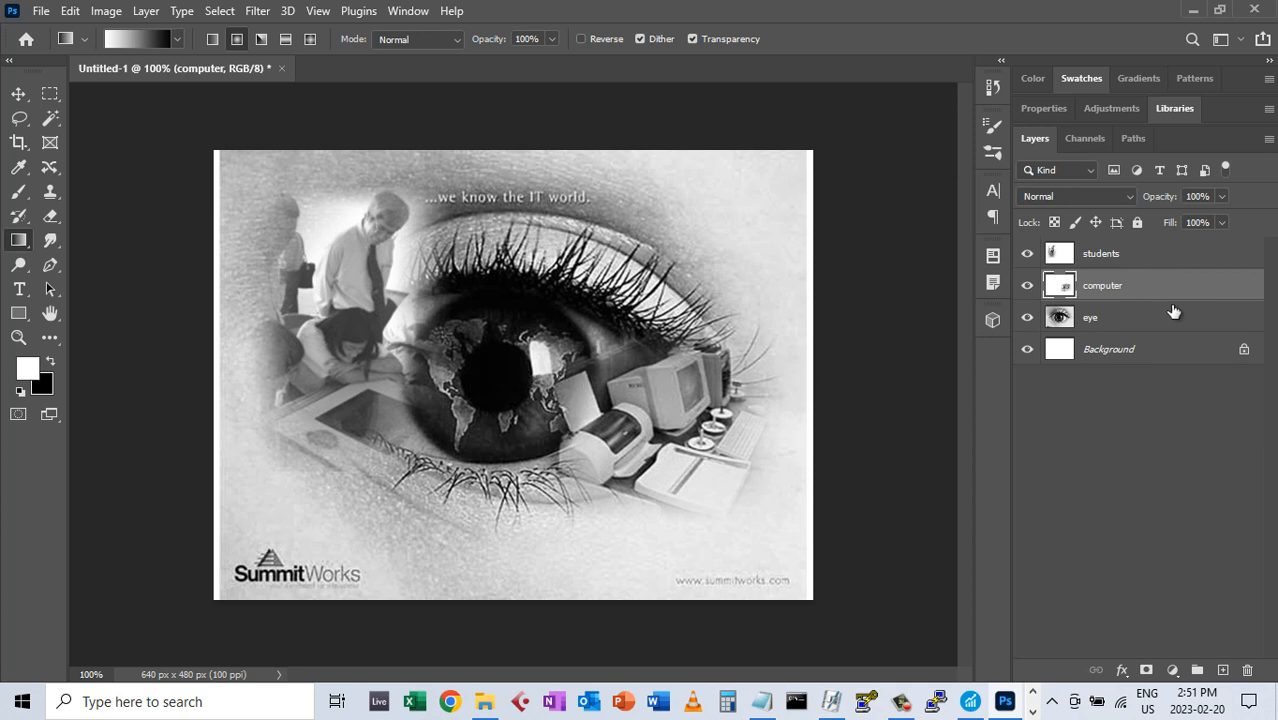
Add a mask to the eye layer and fade the photo outward with a radial gradient from the pupil to just past the canvas's right edge
left_click(1068, 326)
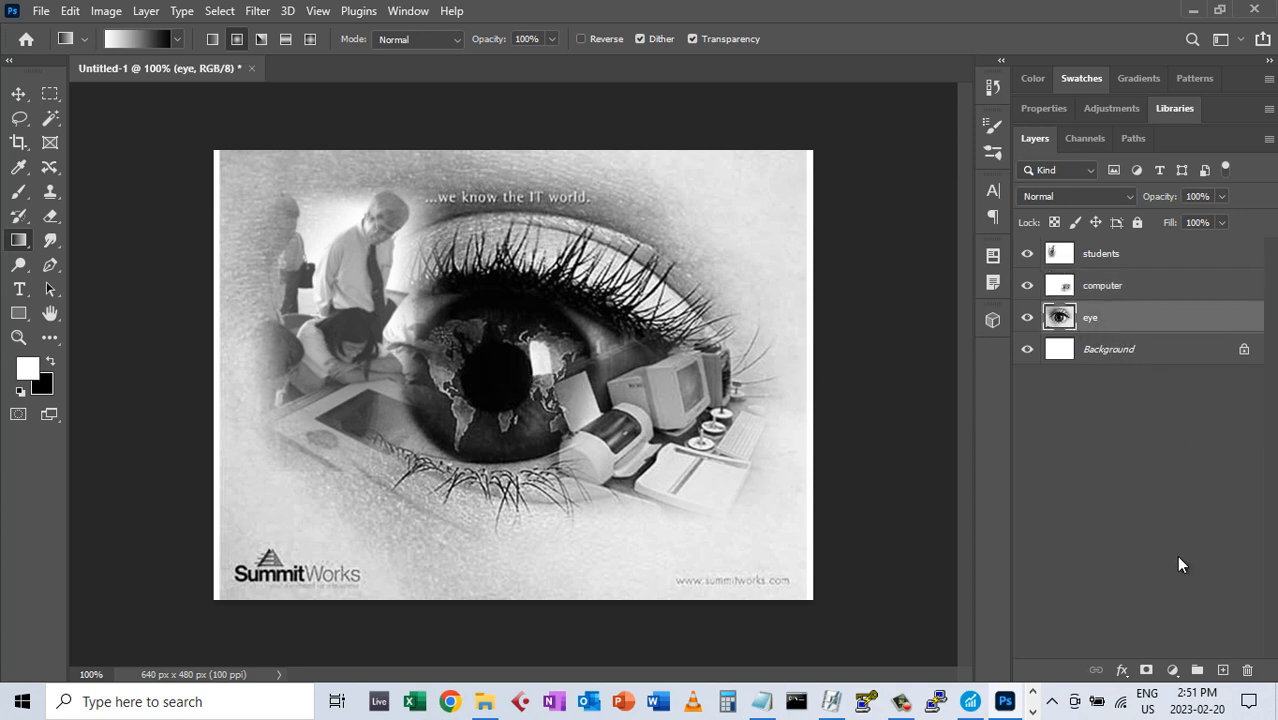
left_click(1146, 670)
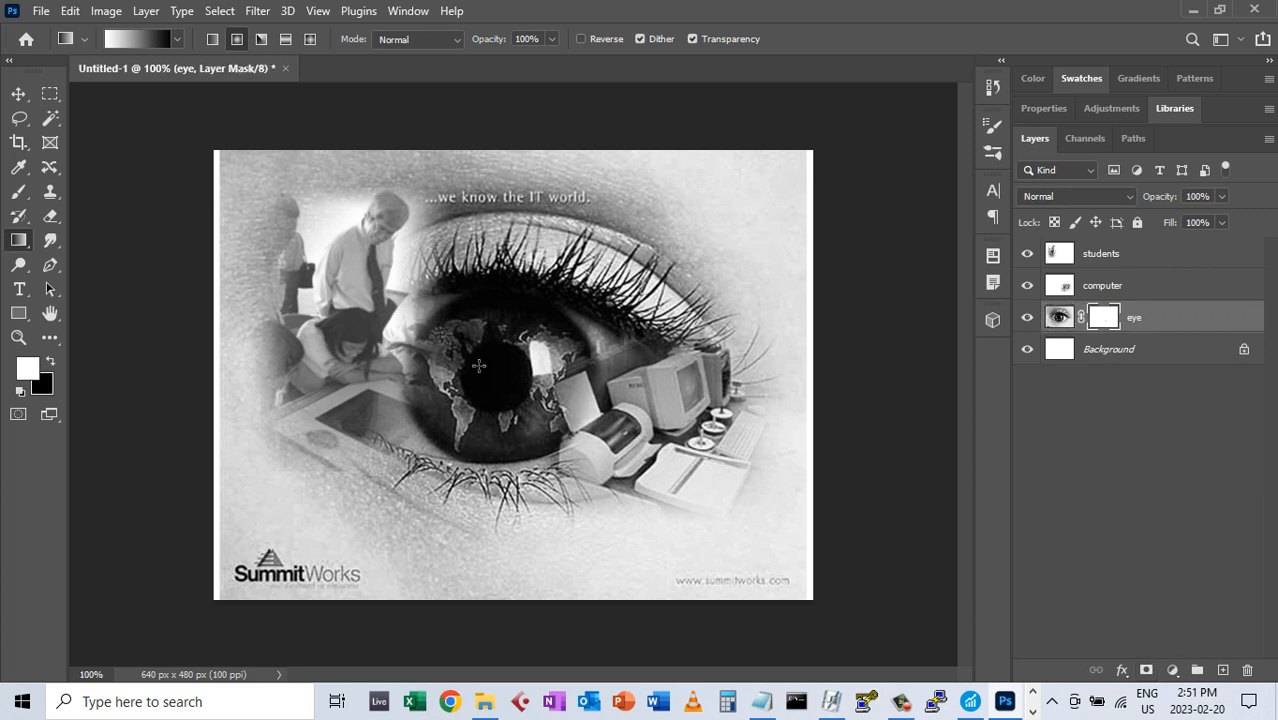
left_click_drag(497, 376, 820, 380)
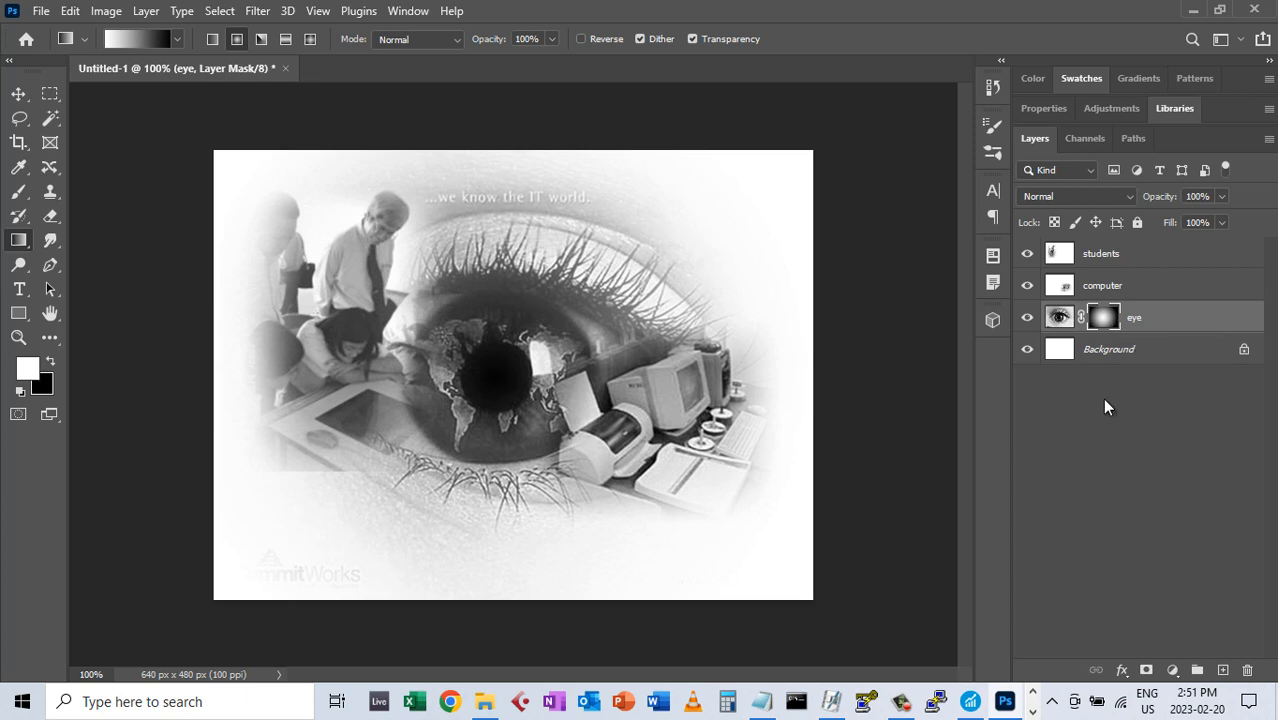
Apply the eye layer's radial mask and add a fresh layer mask to it
right_click(1105, 320)
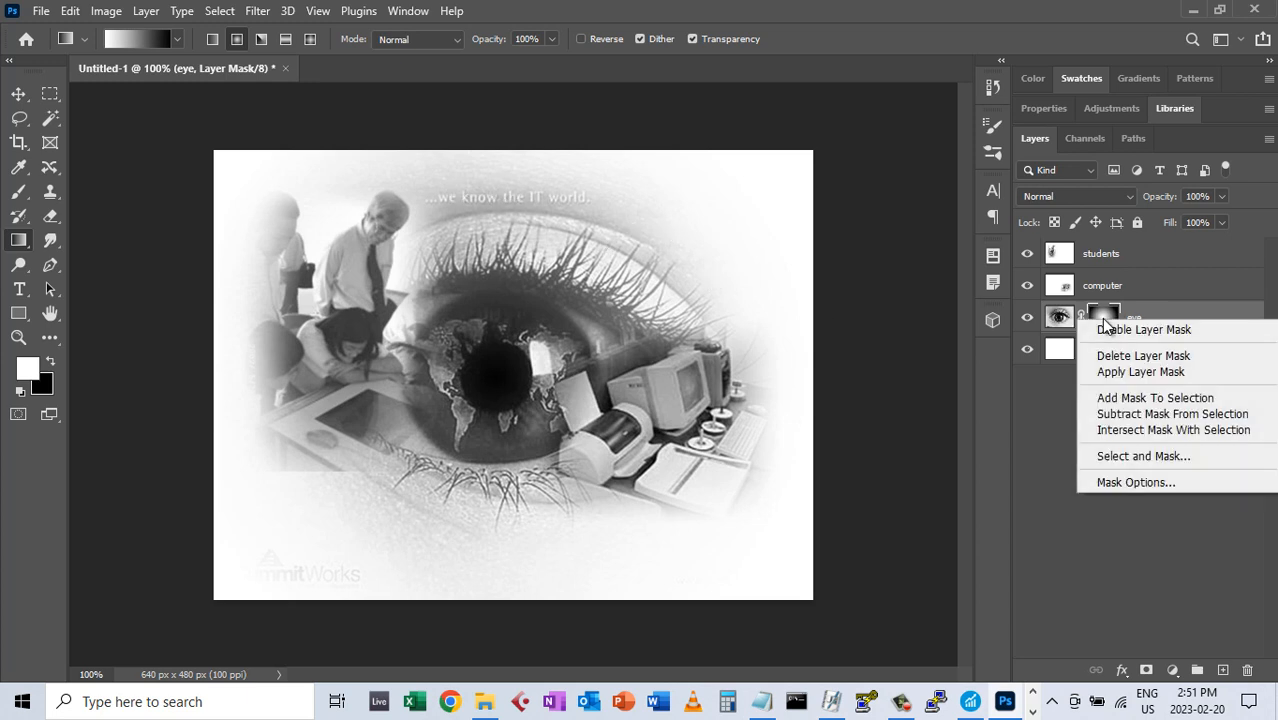
left_click(1112, 370)
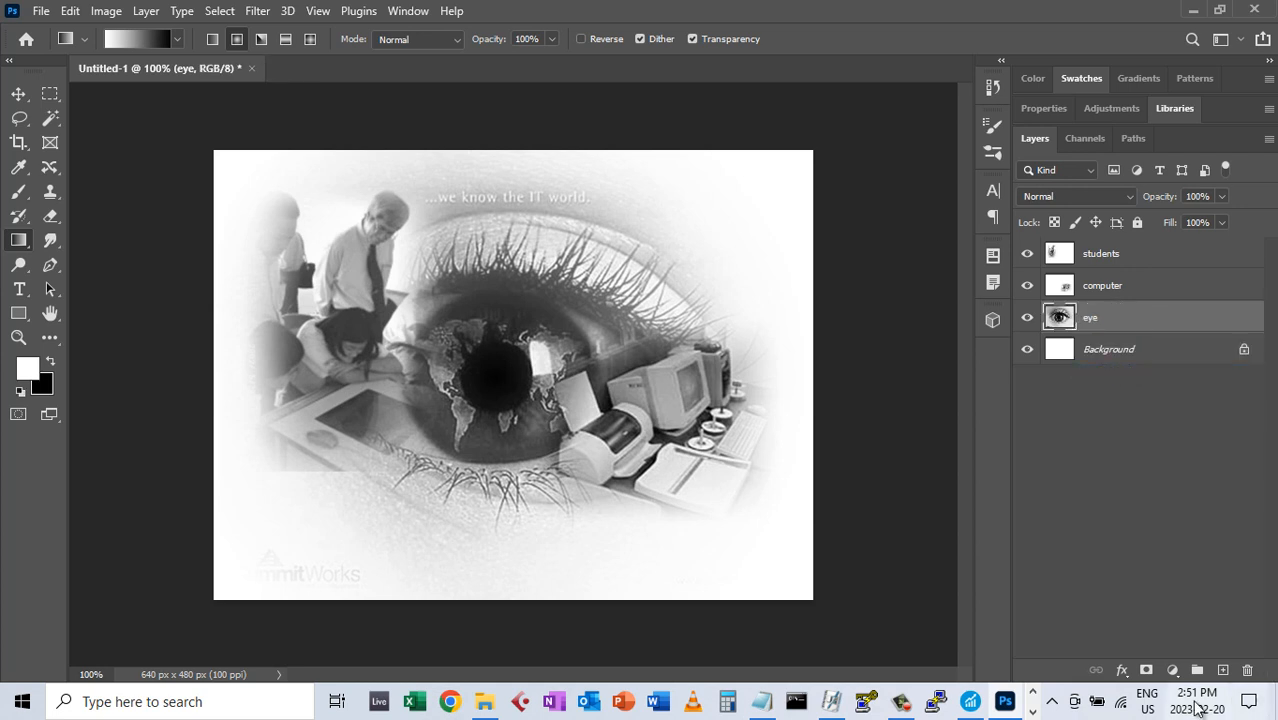
left_click(1146, 670)
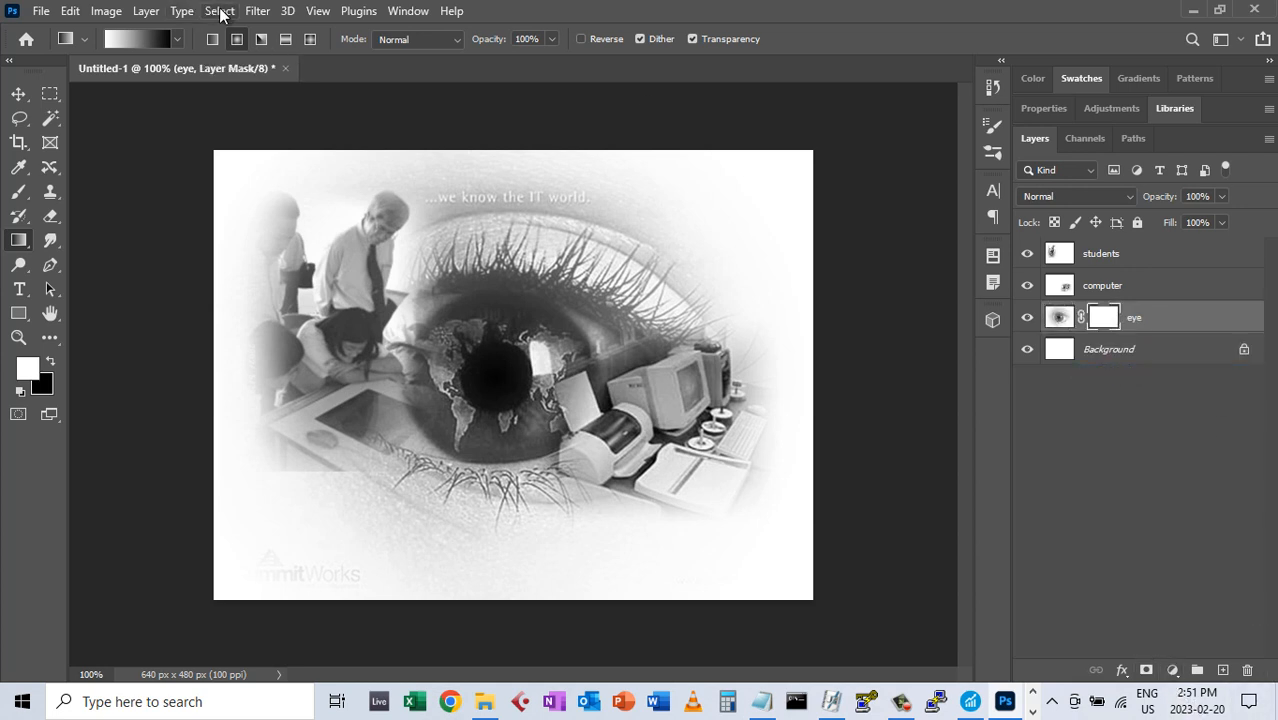
Fade the eye photo's top edge on the new mask with a vertical linear gradient, and apply the mask
left_click(212, 39)
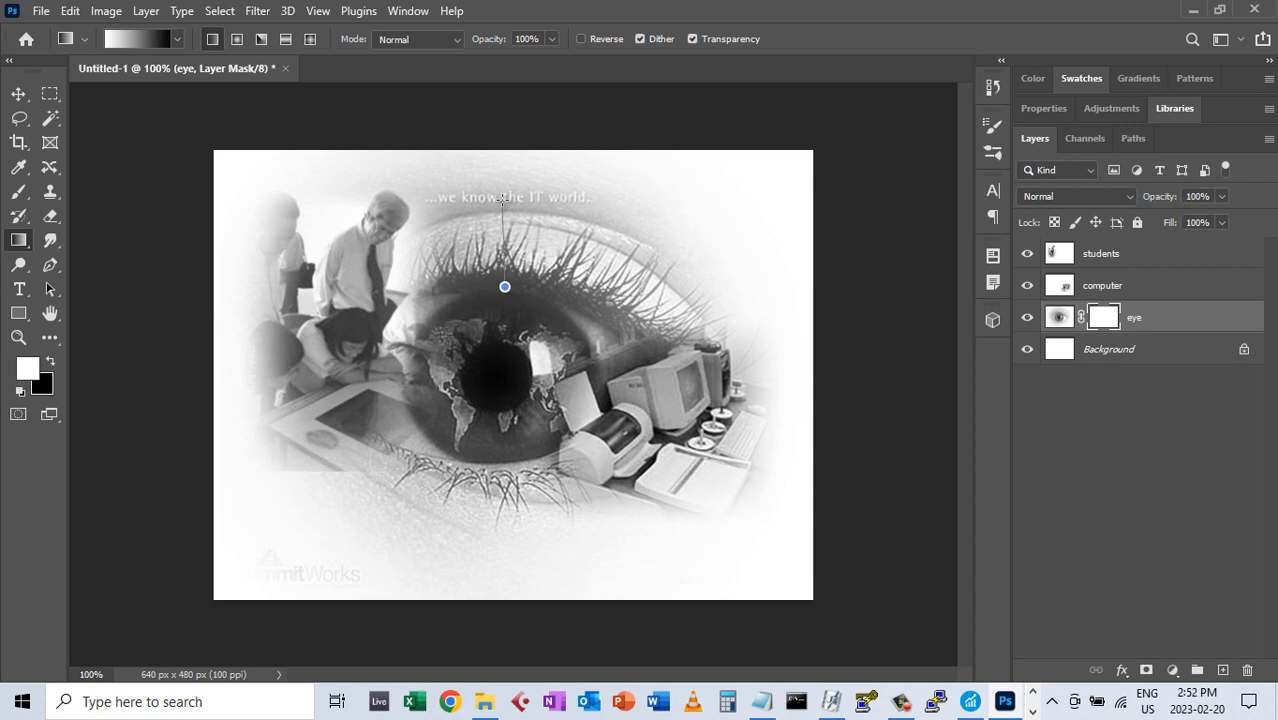
left_click_drag(504, 197, 504, 197)
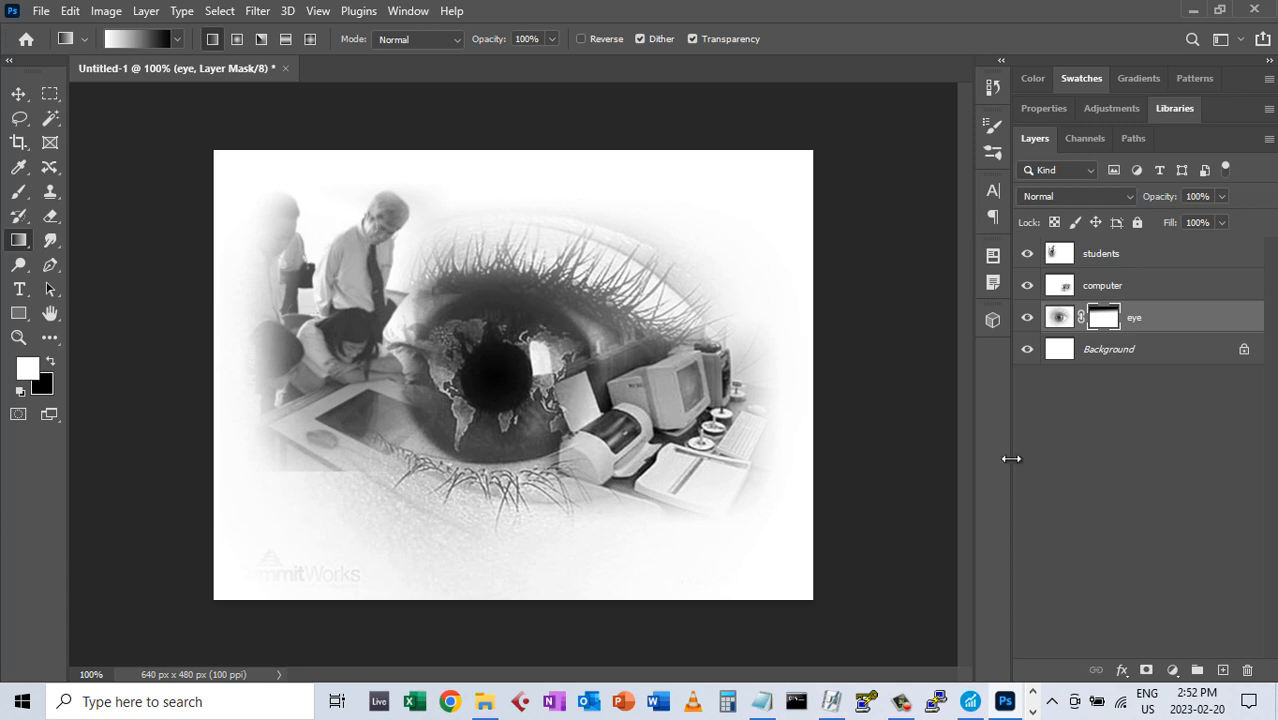
right_click(1109, 321)
left_click(1146, 378)
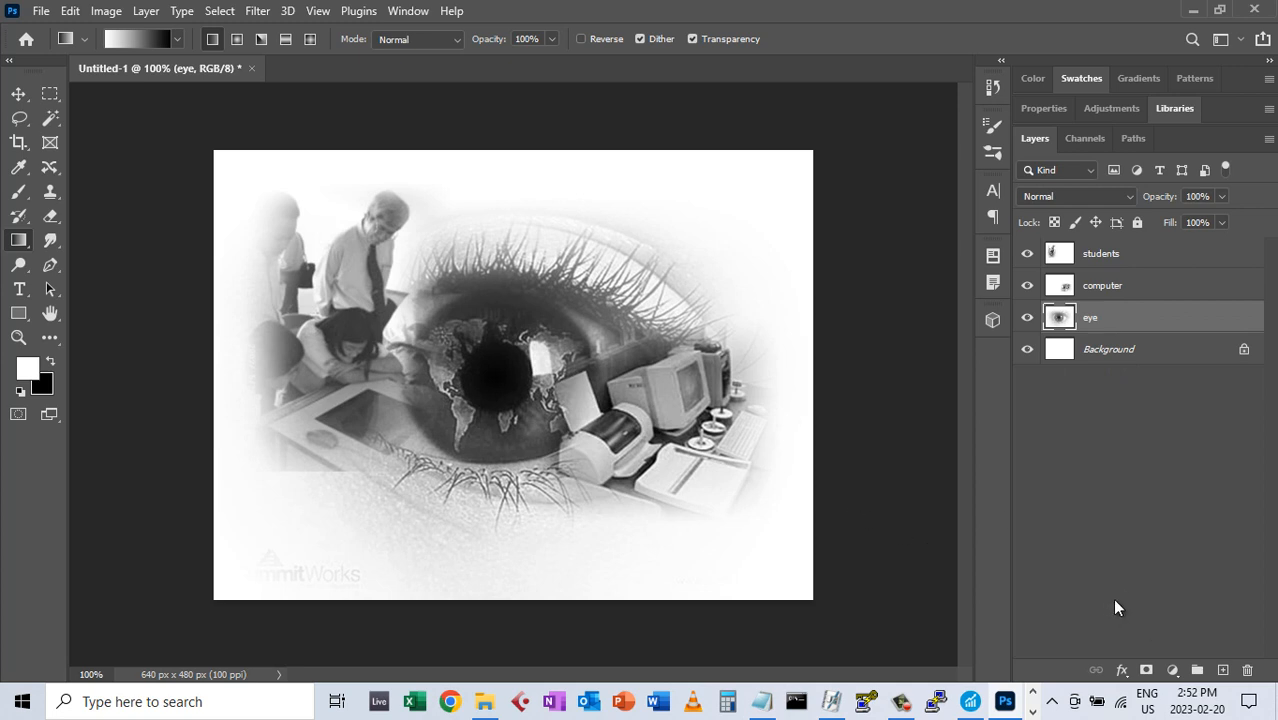
Add a new layer named color and move it to the top of the layer stack
left_click(1222, 669)
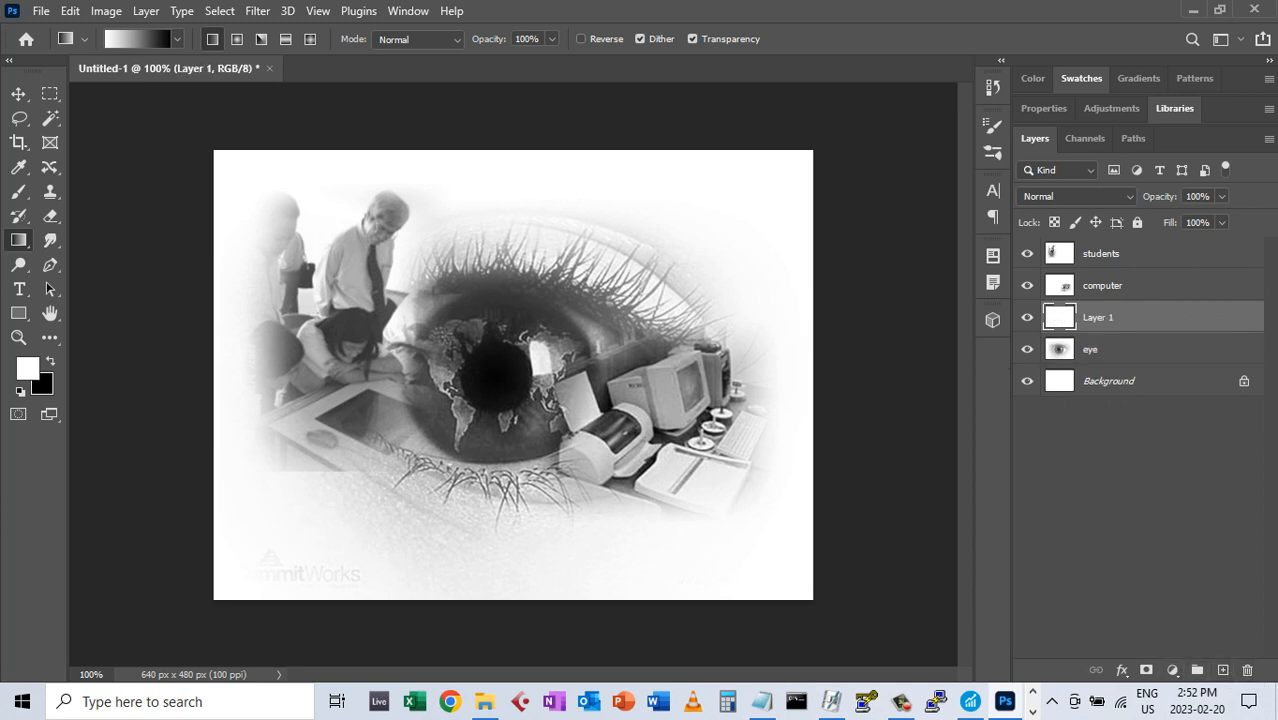
double_click(1098, 317)
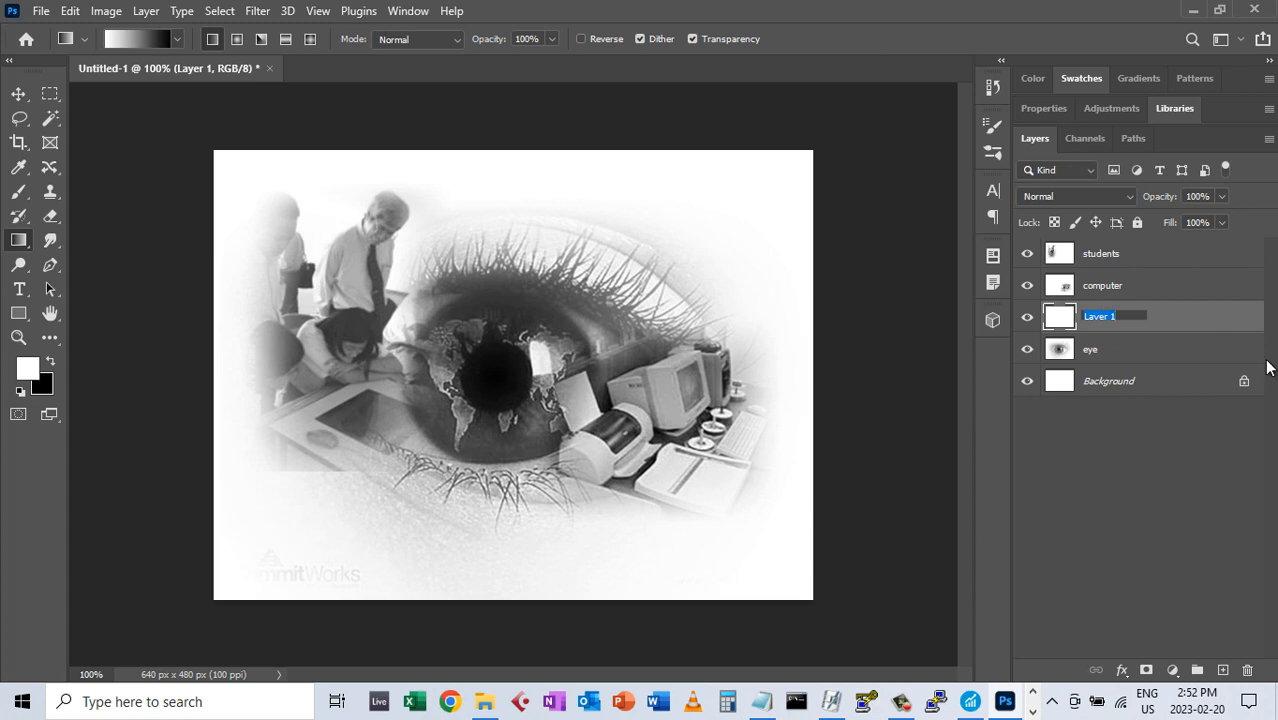
type("color")
key("Return")
left_click_drag(1155, 319, 1209, 441)
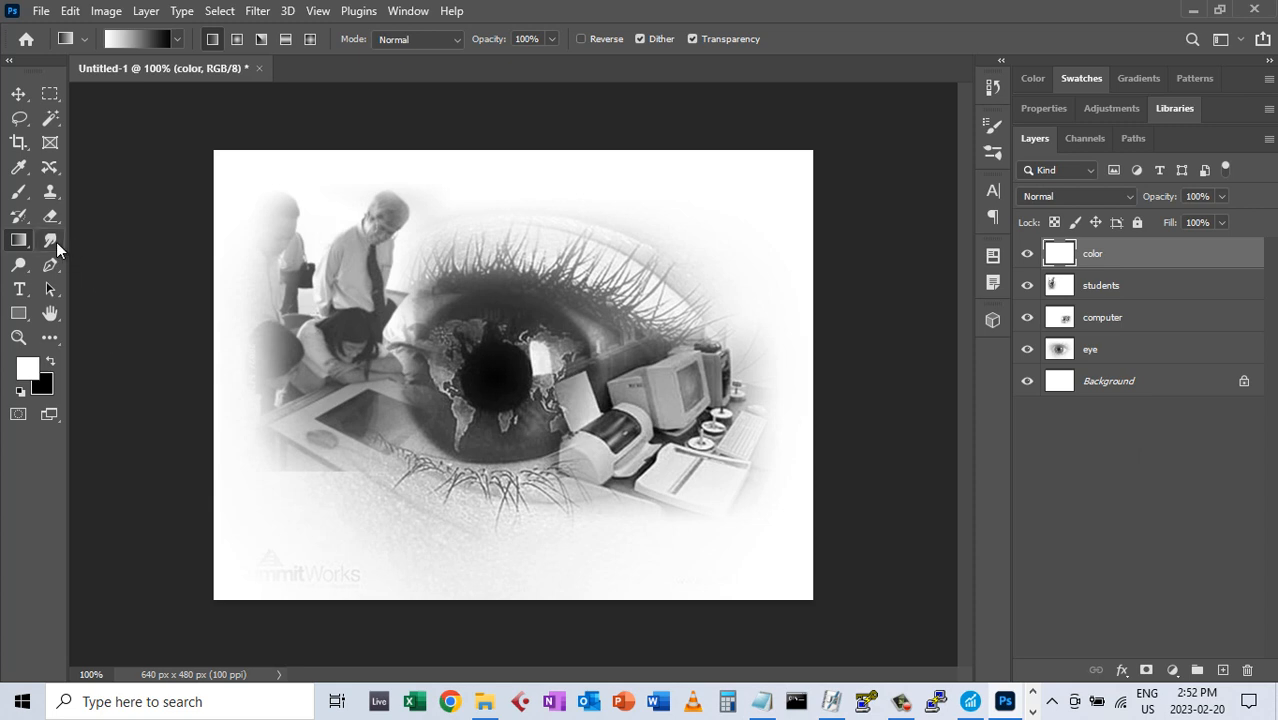
Set the foreground colour to dark blue 003366 and fill the color layer with it using the Paint Bucket
left_click(105, 258)
left_click(26, 367)
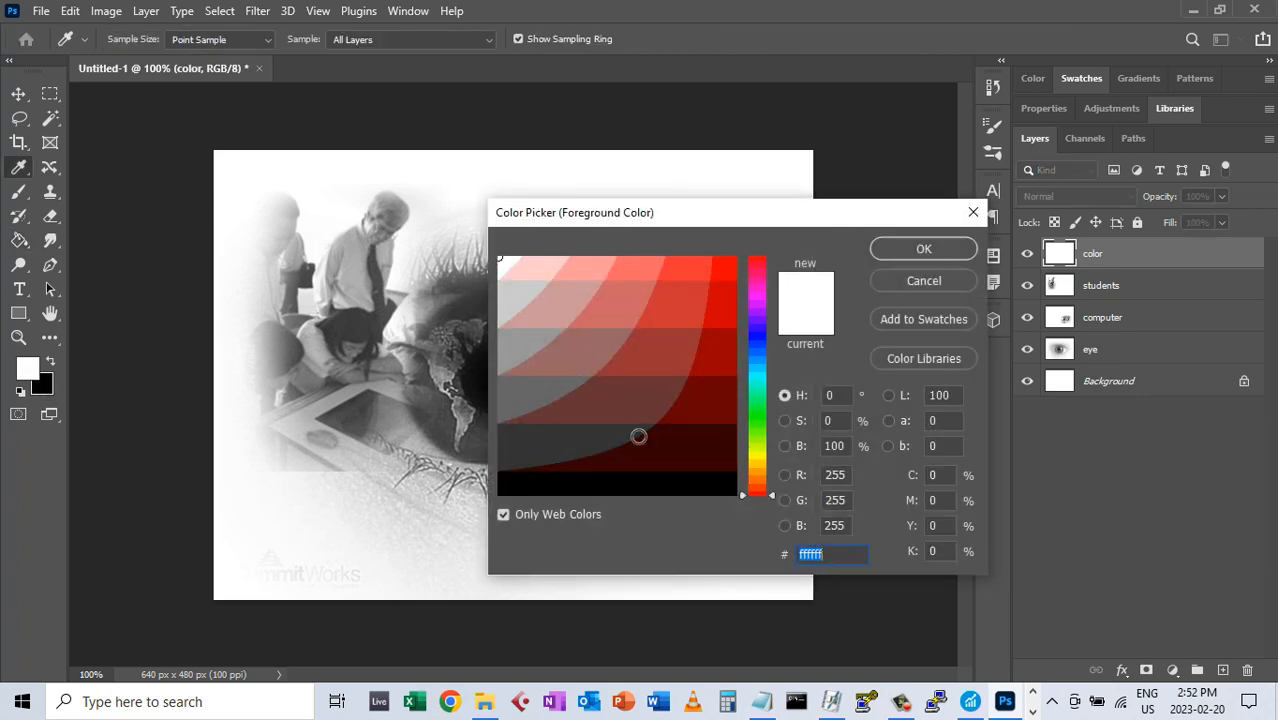
left_click(760, 343)
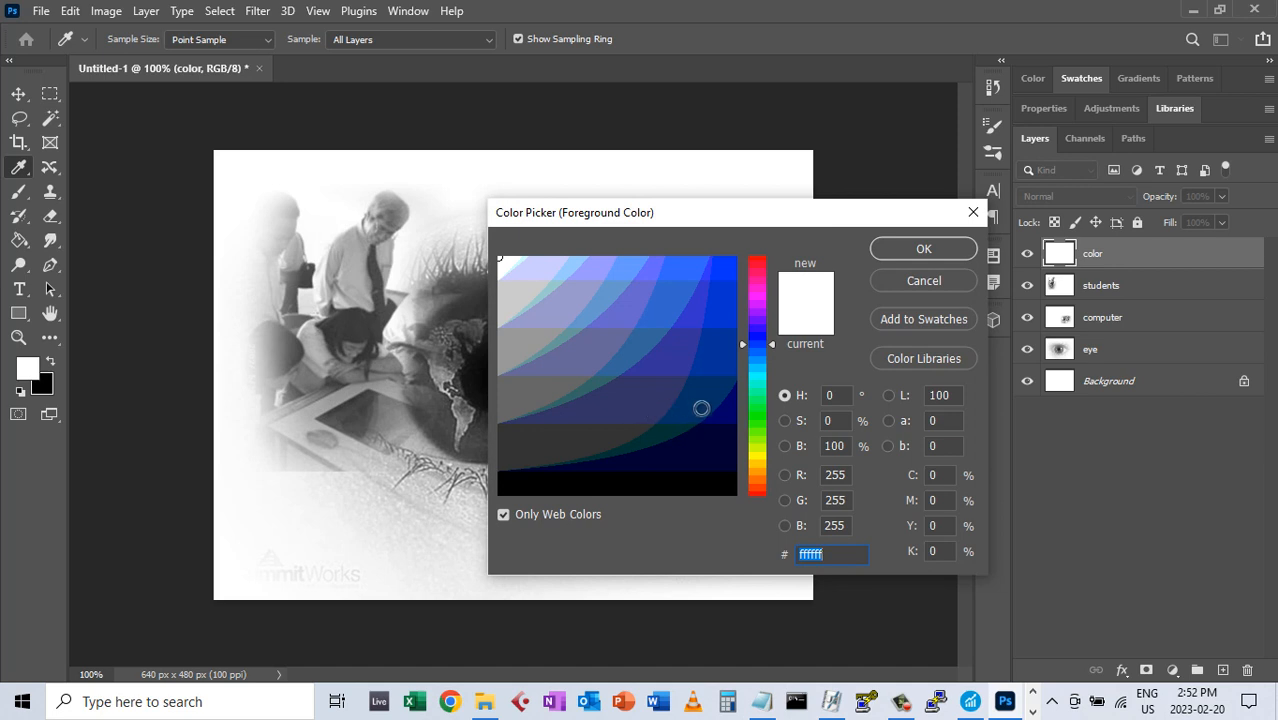
left_click(703, 392)
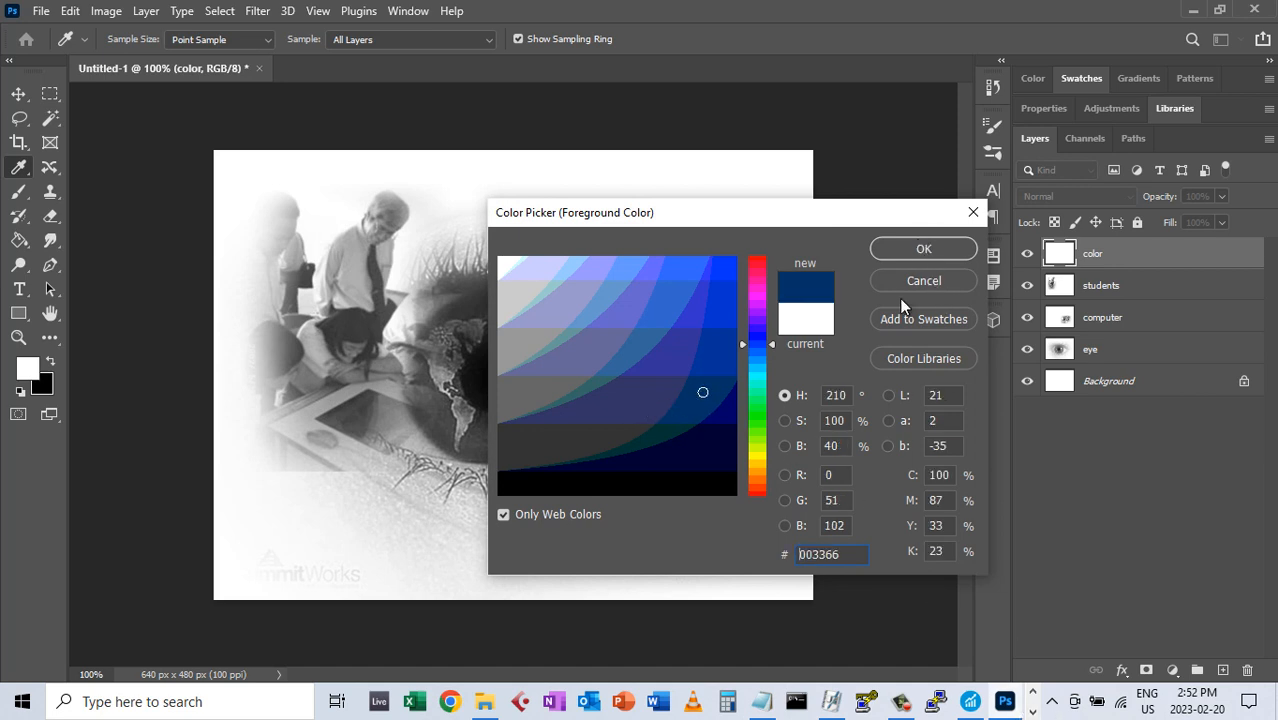
left_click(921, 250)
key("g")
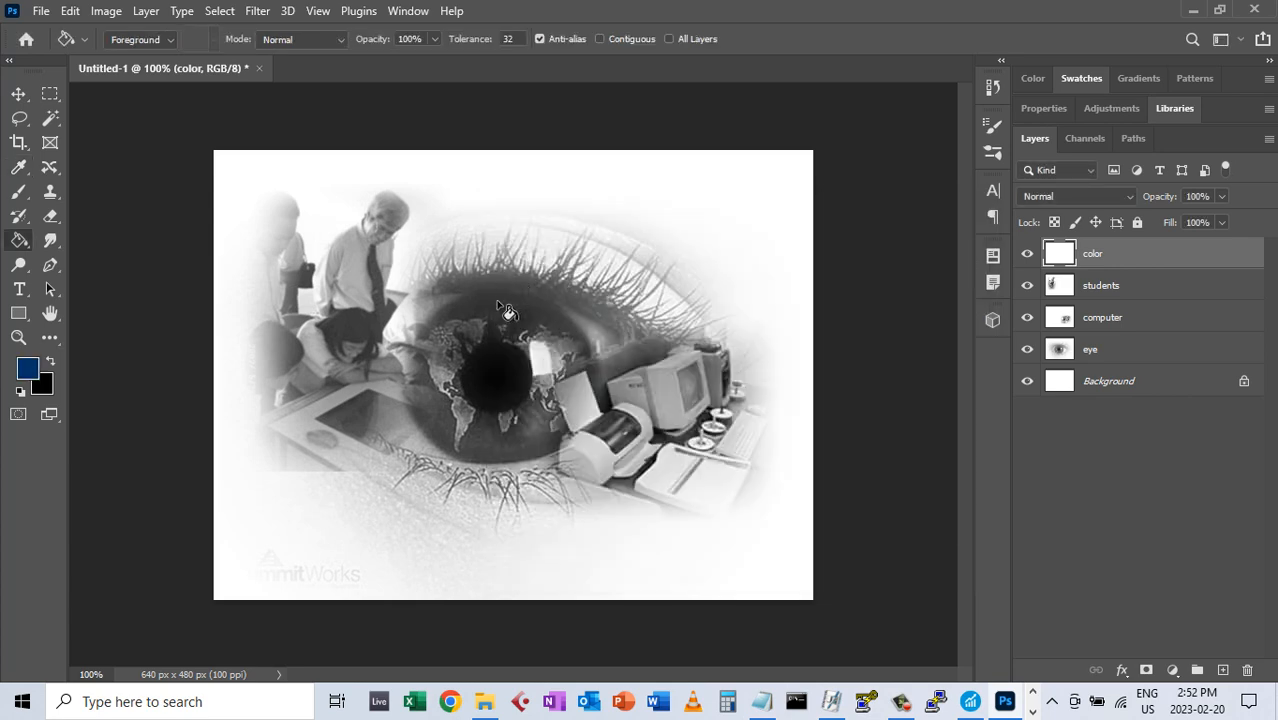
left_click(508, 313)
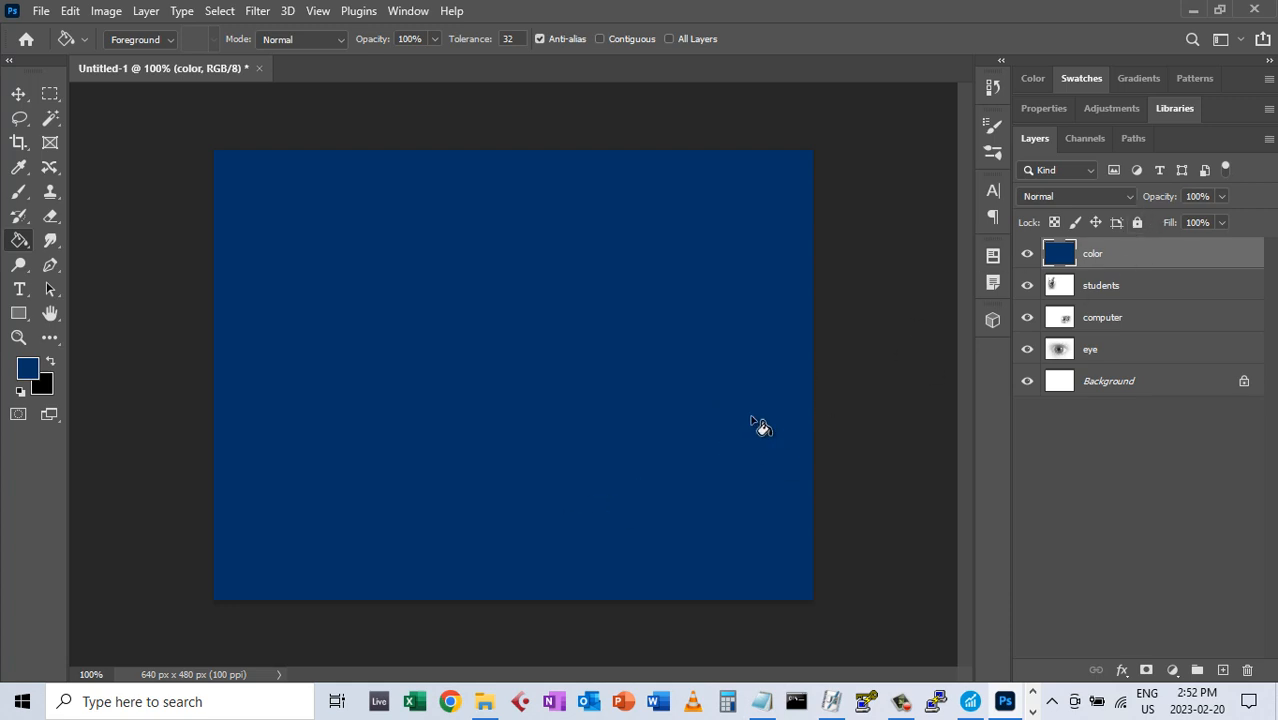
Try the Dissolve and Darken blend modes on the color layer and settle on Hard Light
left_click(1129, 197)
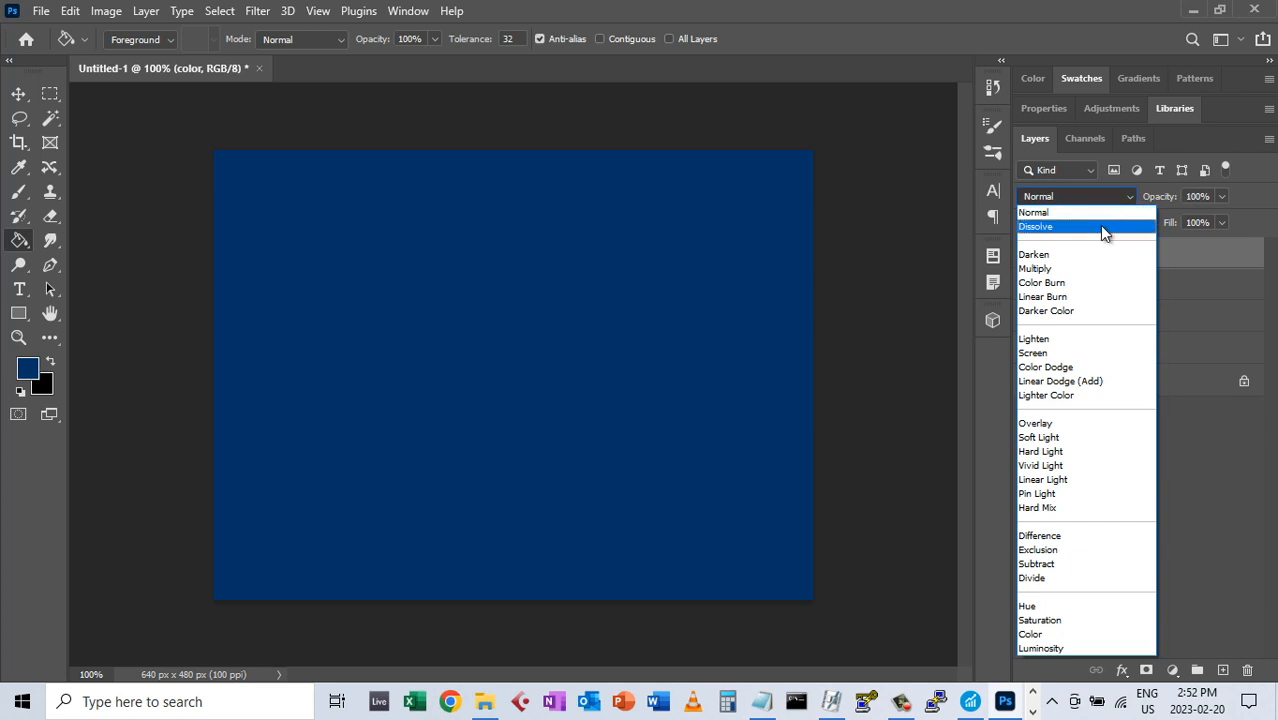
left_click(1101, 229)
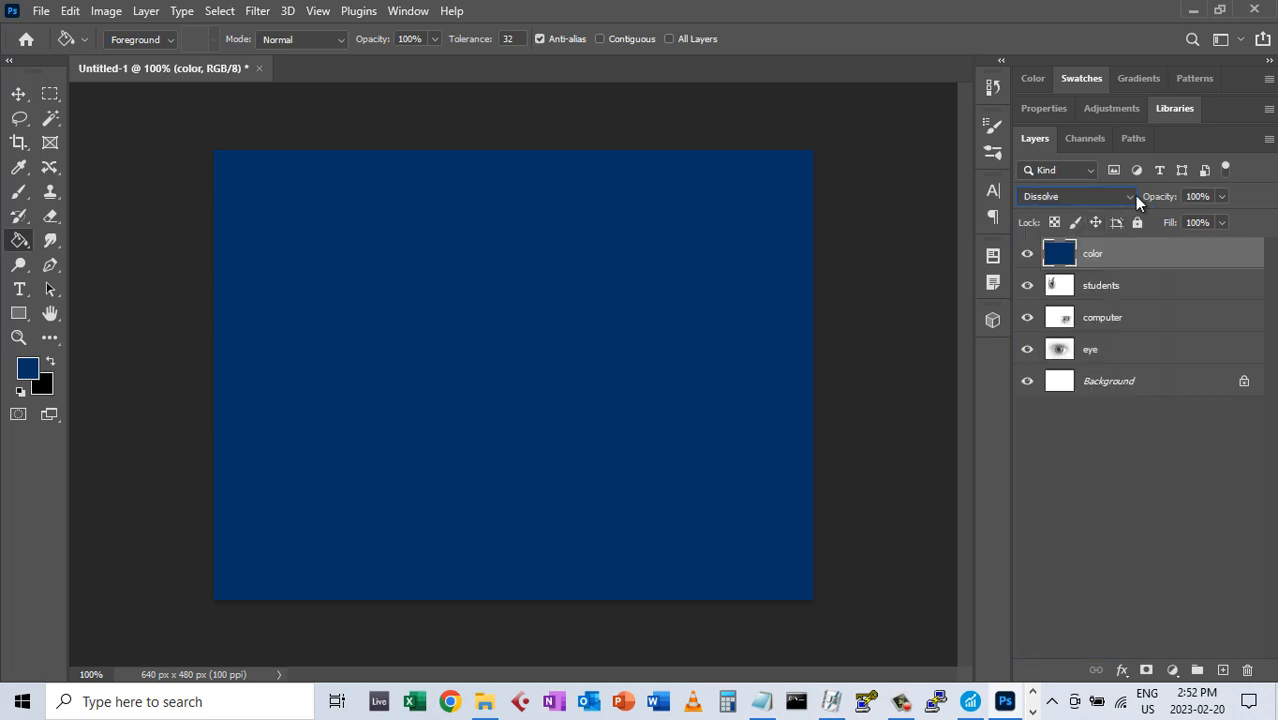
left_click(1131, 198)
left_click(1080, 256)
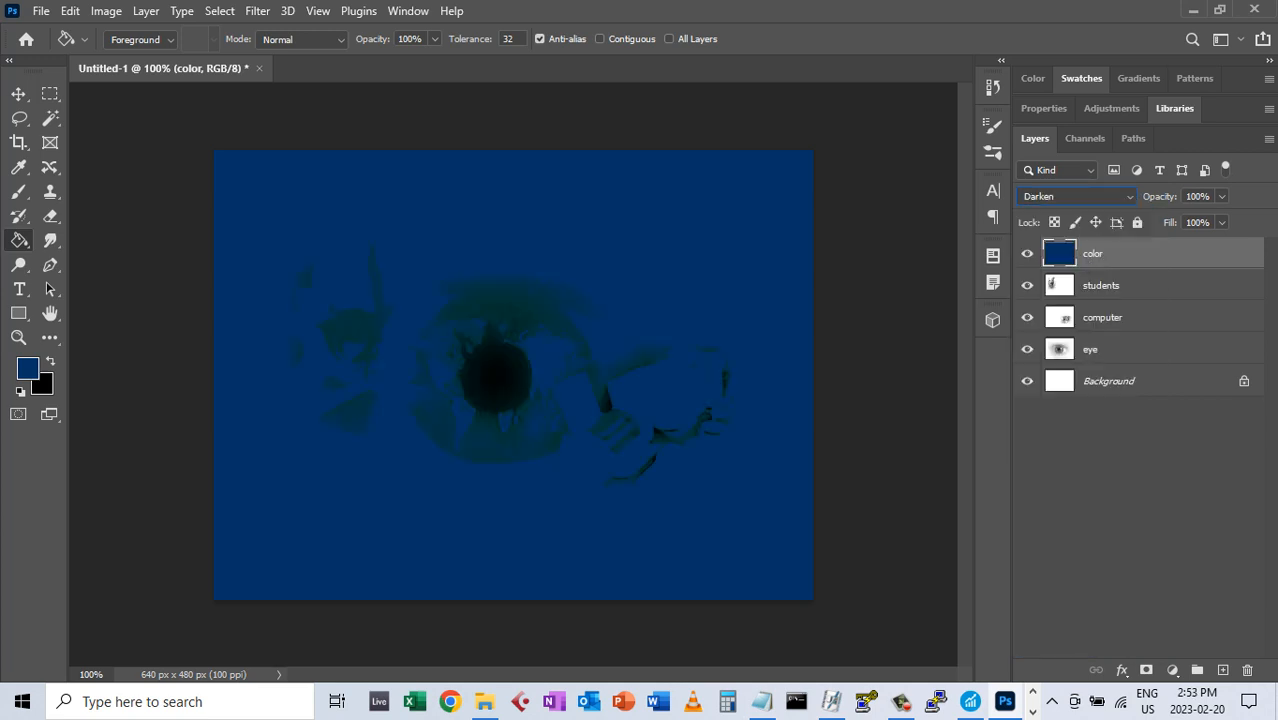
left_click(1130, 196)
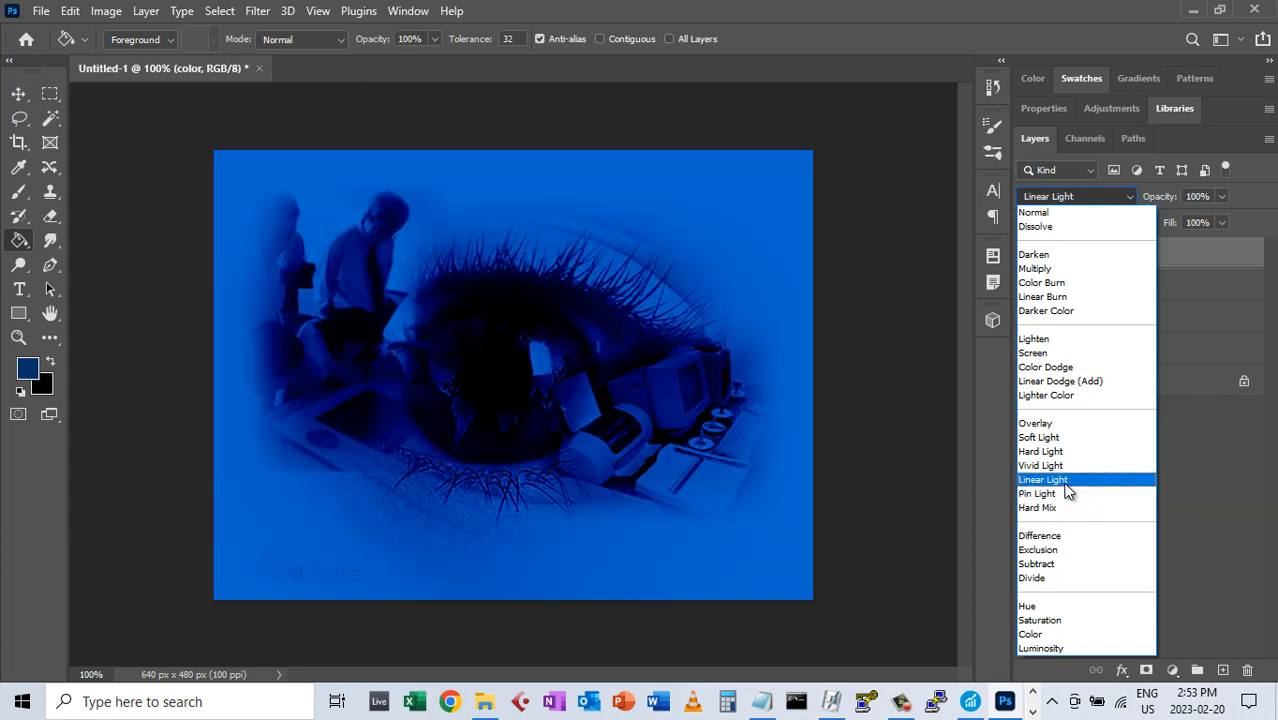
left_click(1052, 452)
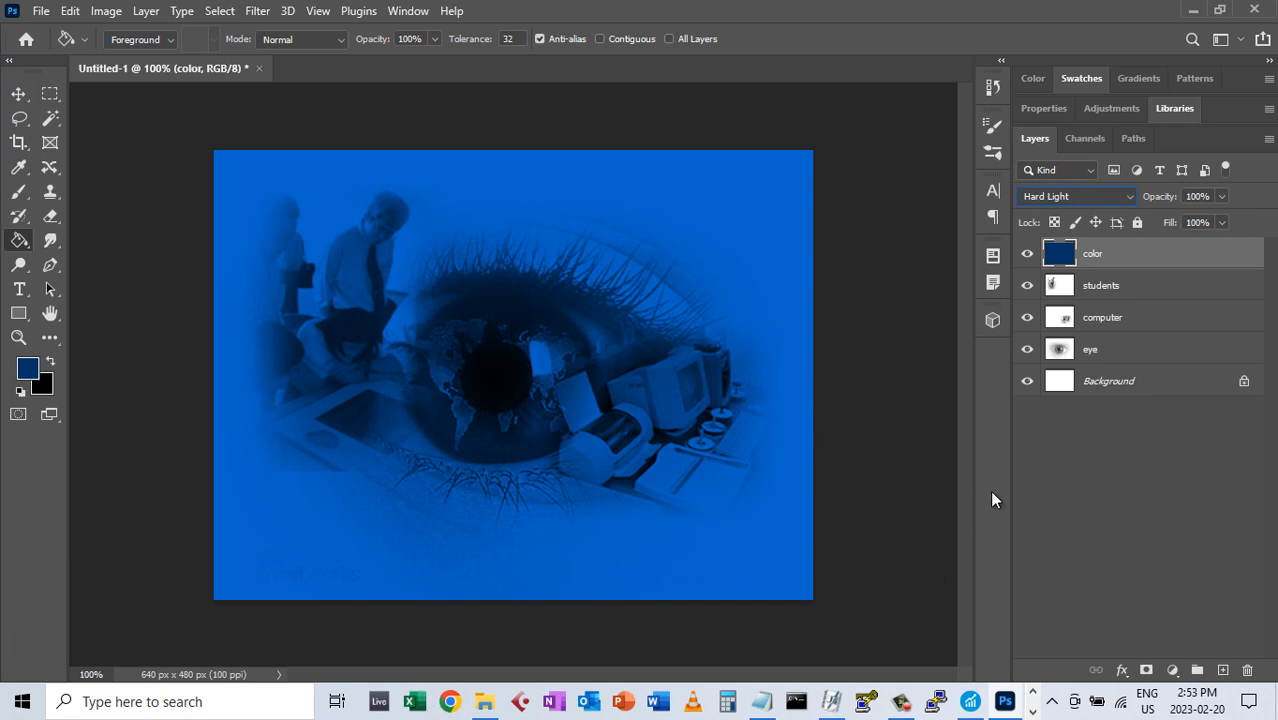
Draw a rectangle shape directly above the Background layer and set its size to 640 x 480 px
left_click(1118, 390)
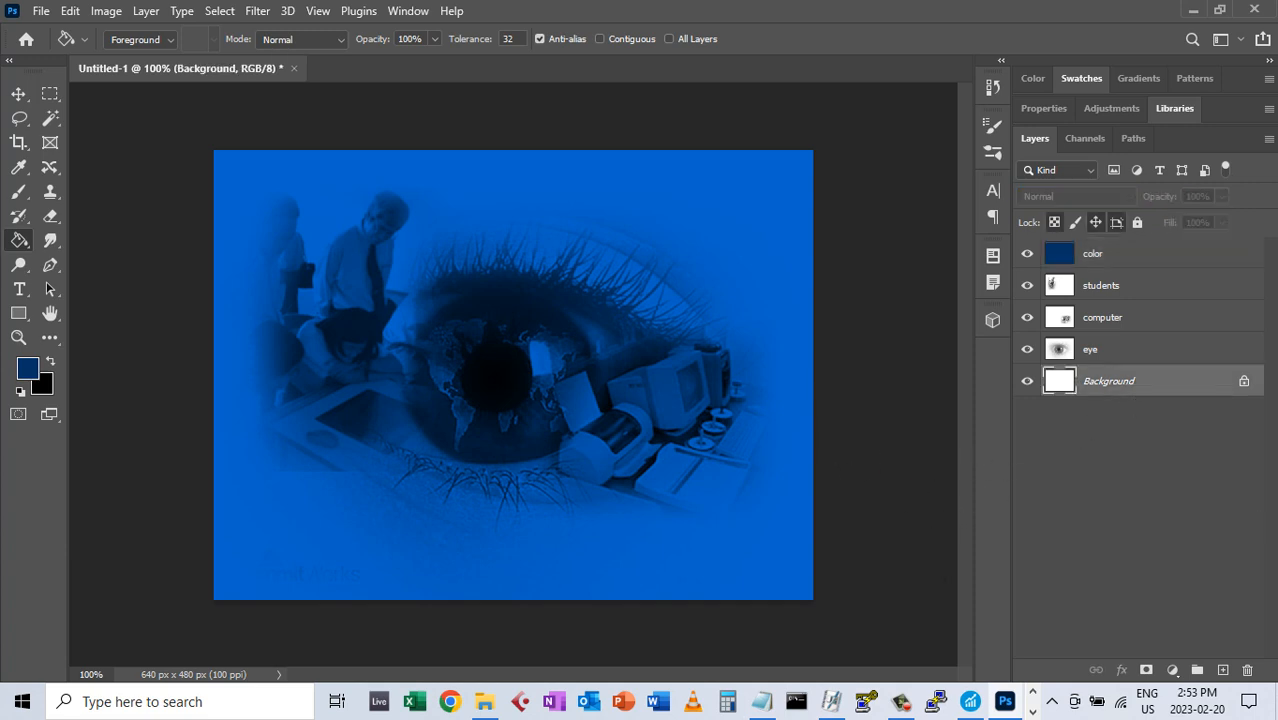
left_click(21, 318)
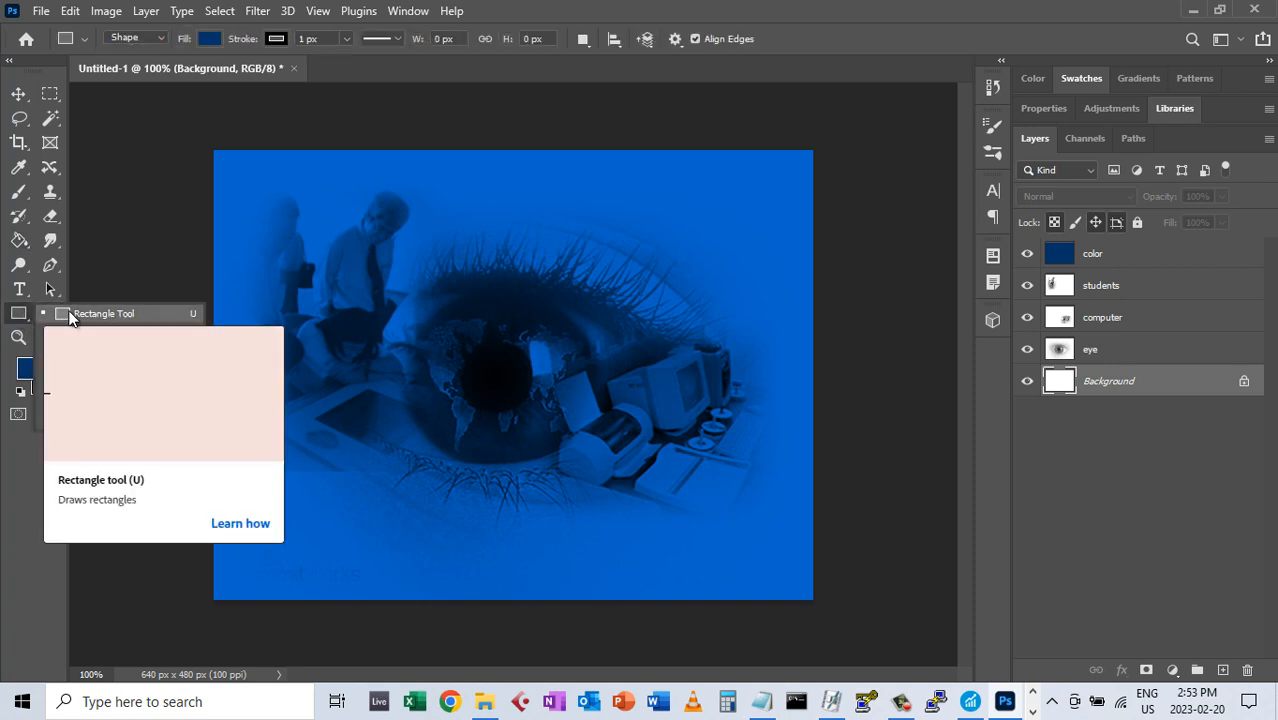
left_click(69, 316)
left_click_drag(262, 194, 785, 577)
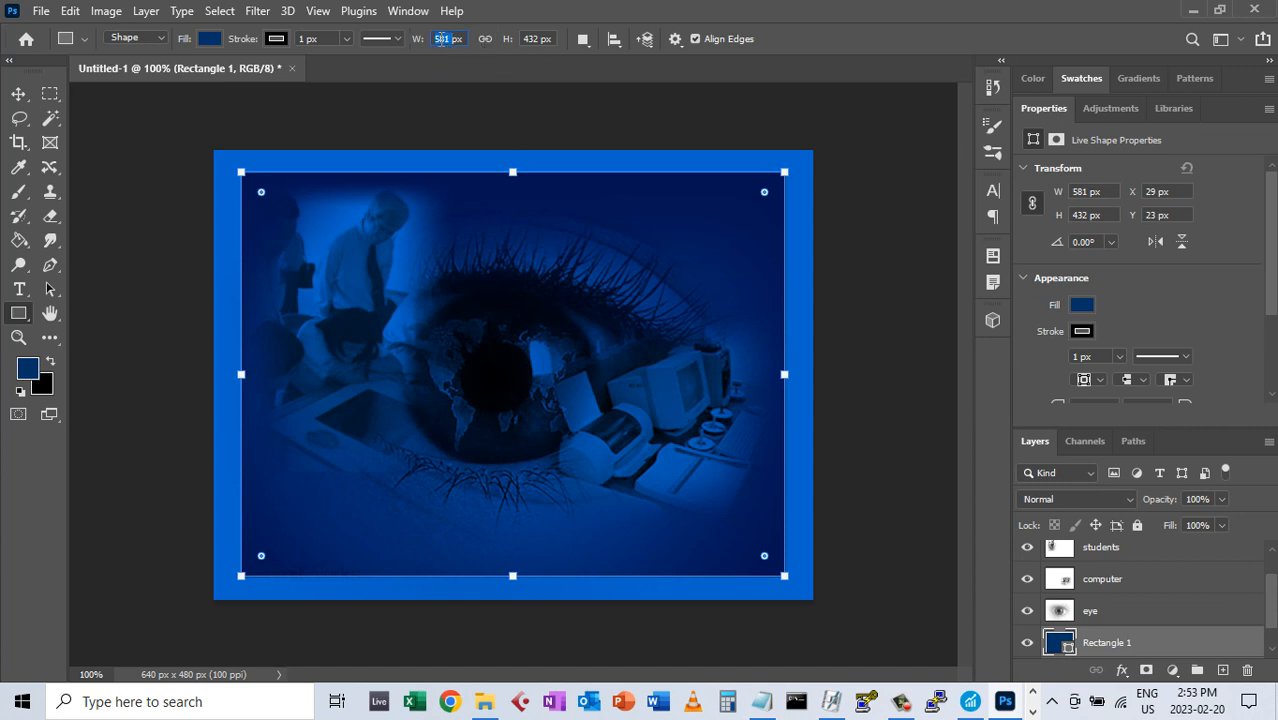
type("640")
key("Tab")
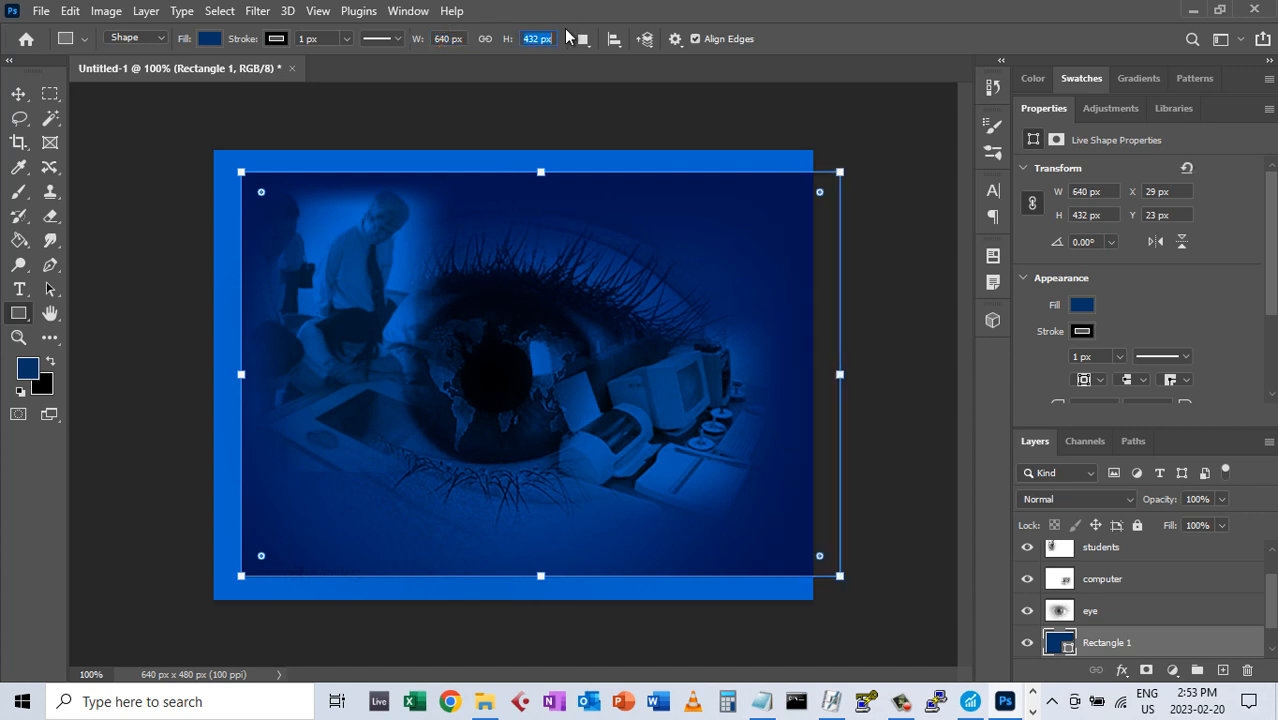
type("480")
key("Tab")
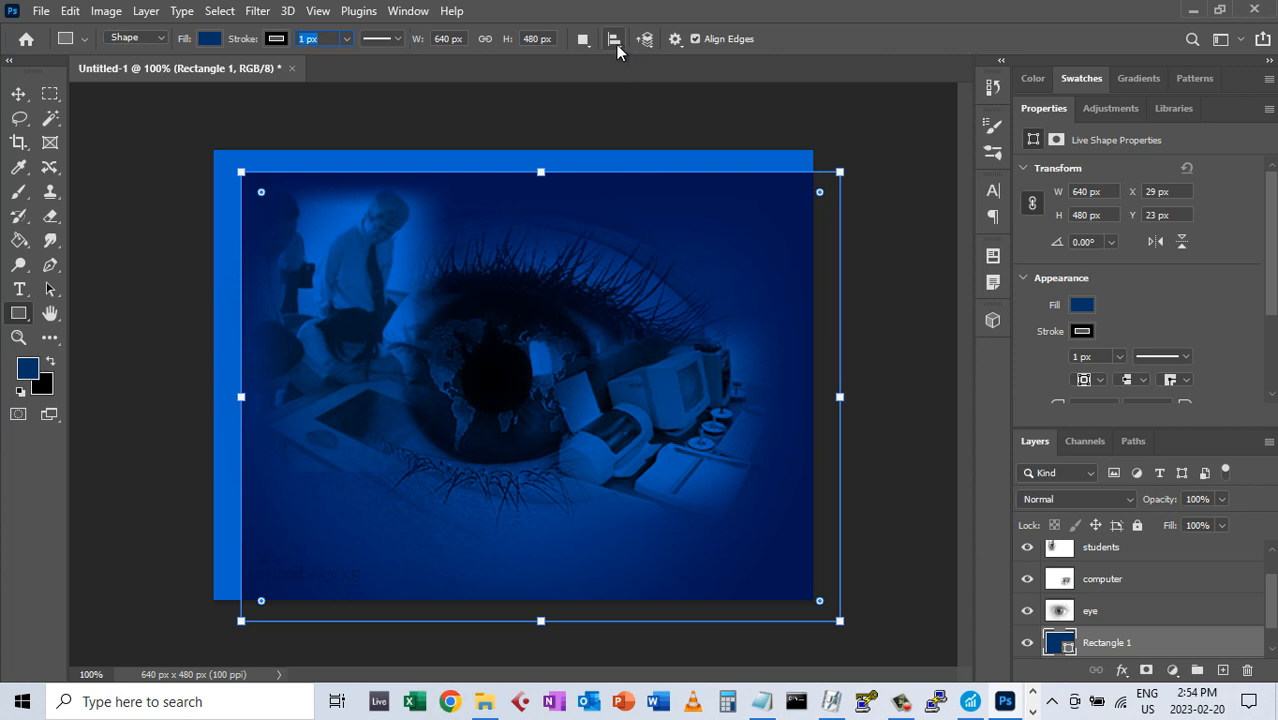
Align the rectangle's horizontal and vertical centres to the canvas
left_click(615, 44)
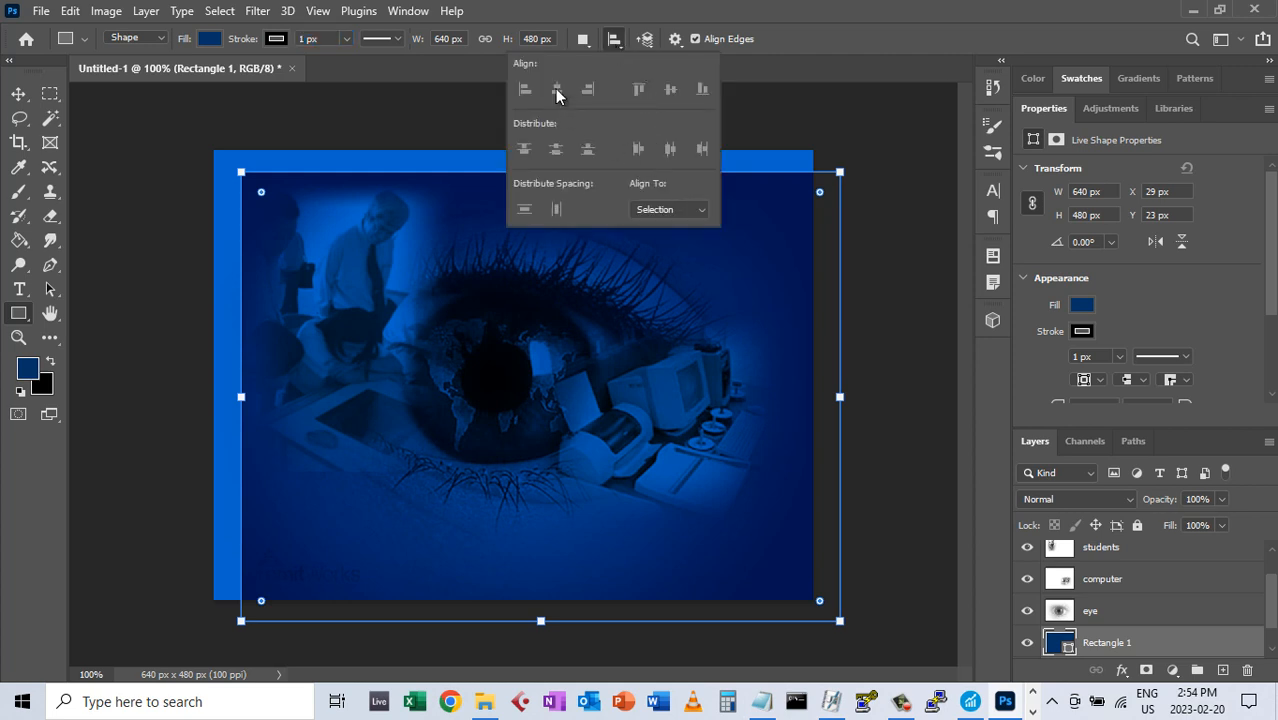
left_click(662, 211)
left_click(660, 240)
left_click(556, 90)
left_click(670, 89)
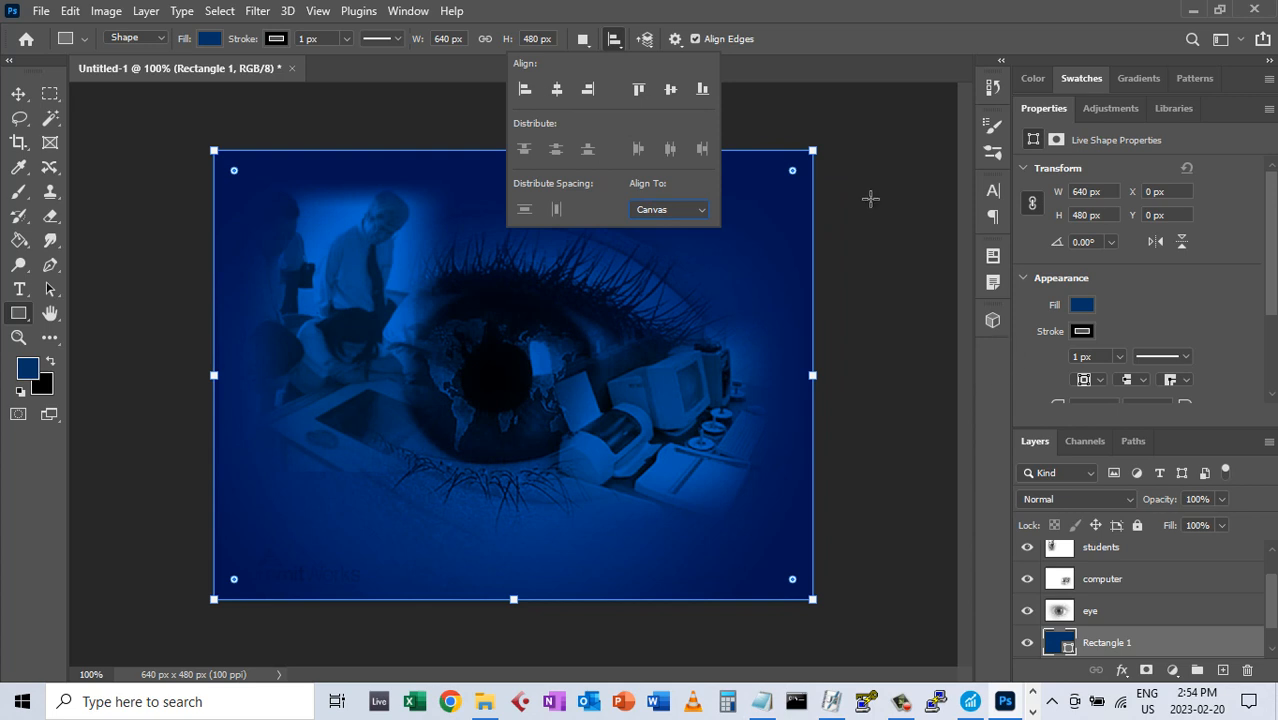
left_click(807, 47)
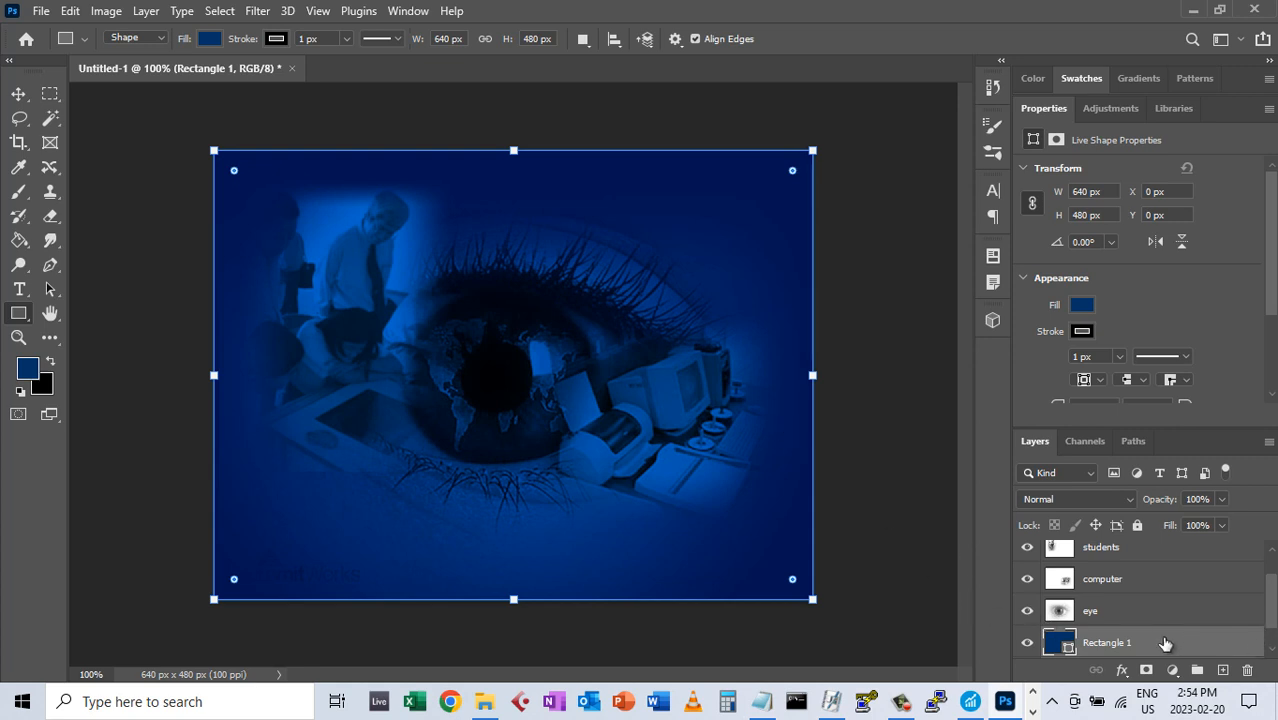
double_click(1062, 648)
left_click(924, 280)
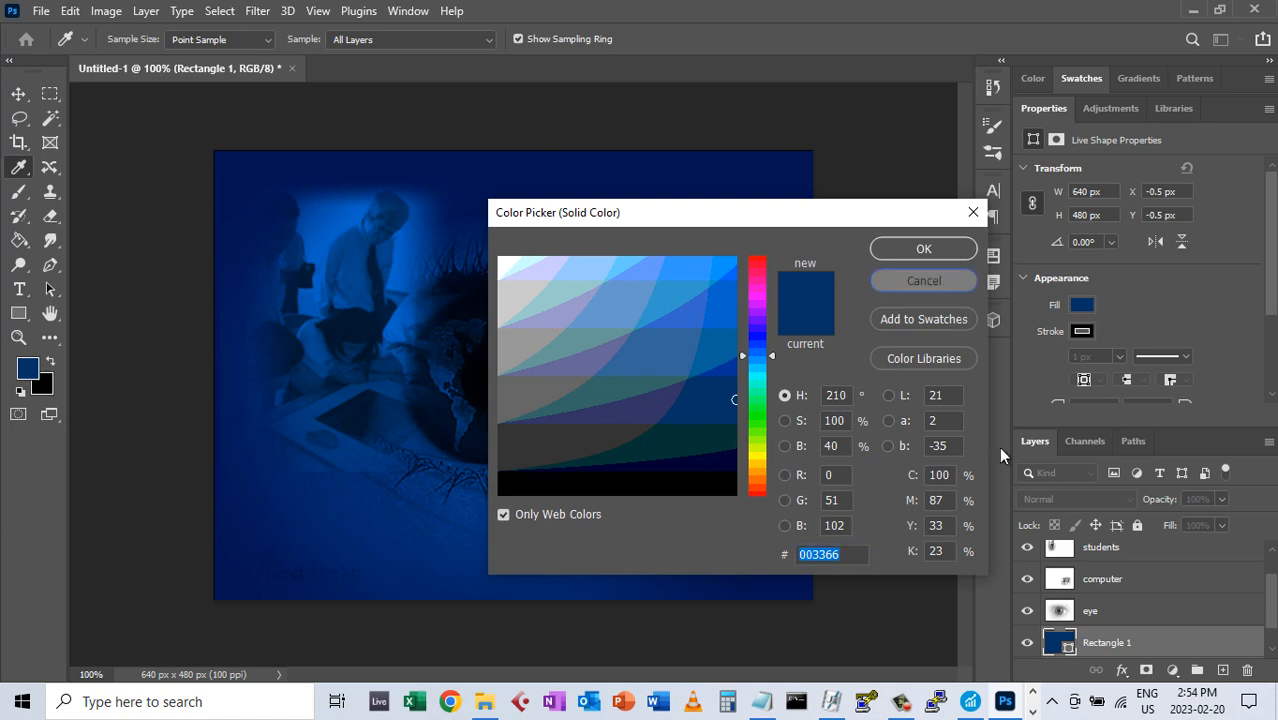
double_click(1052, 645)
left_click(924, 280)
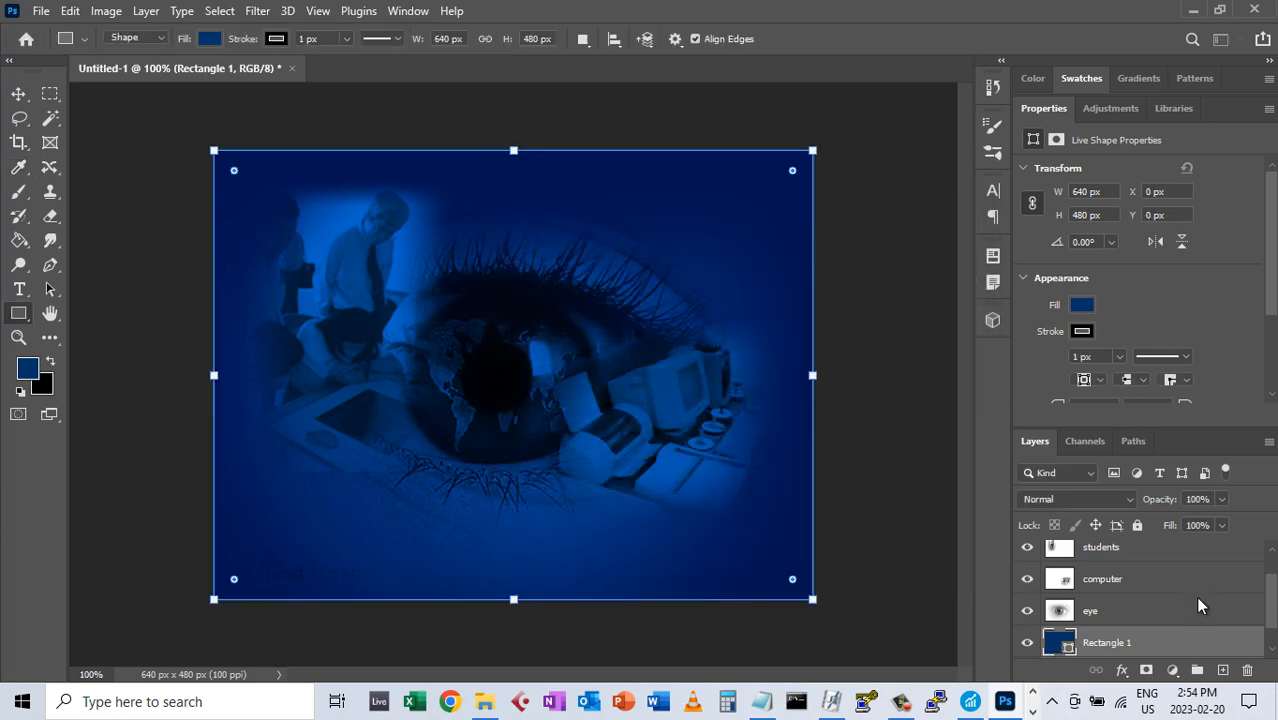
Apply a Bevel & Emboss style with Texture to the rectangle layer, using the second (brown) Grass pattern
left_click(1120, 671)
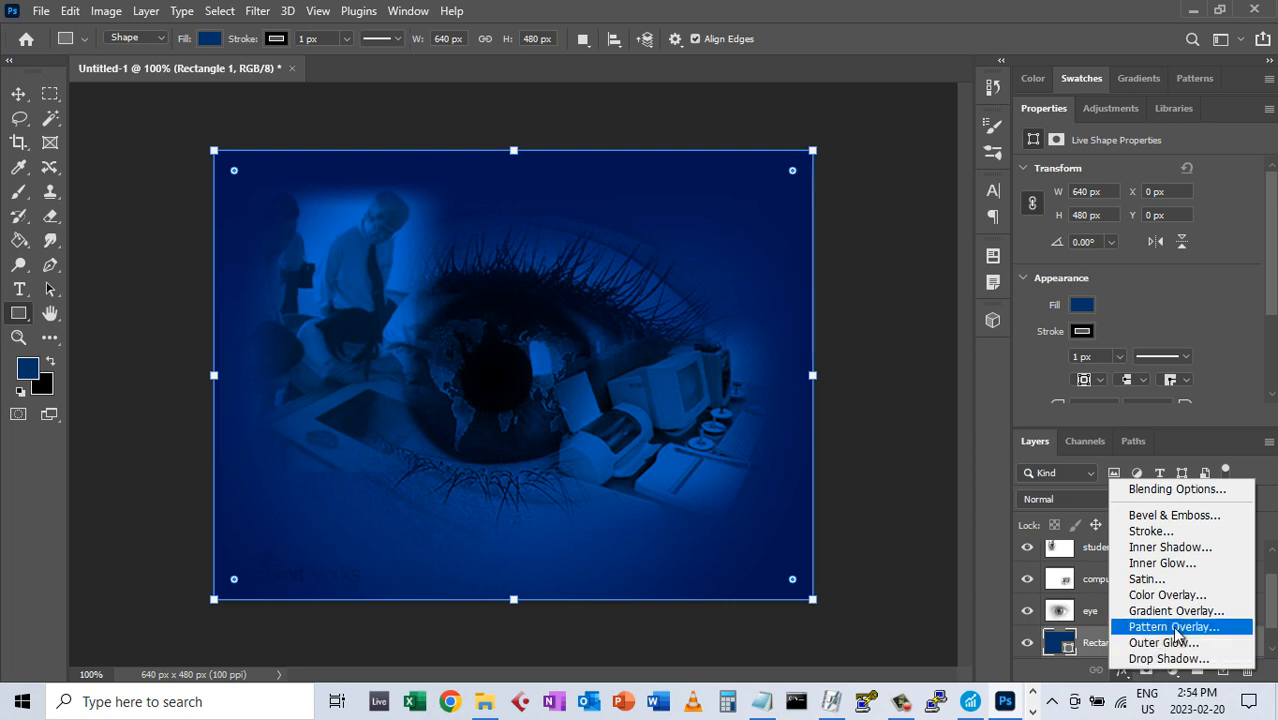
left_click(1180, 515)
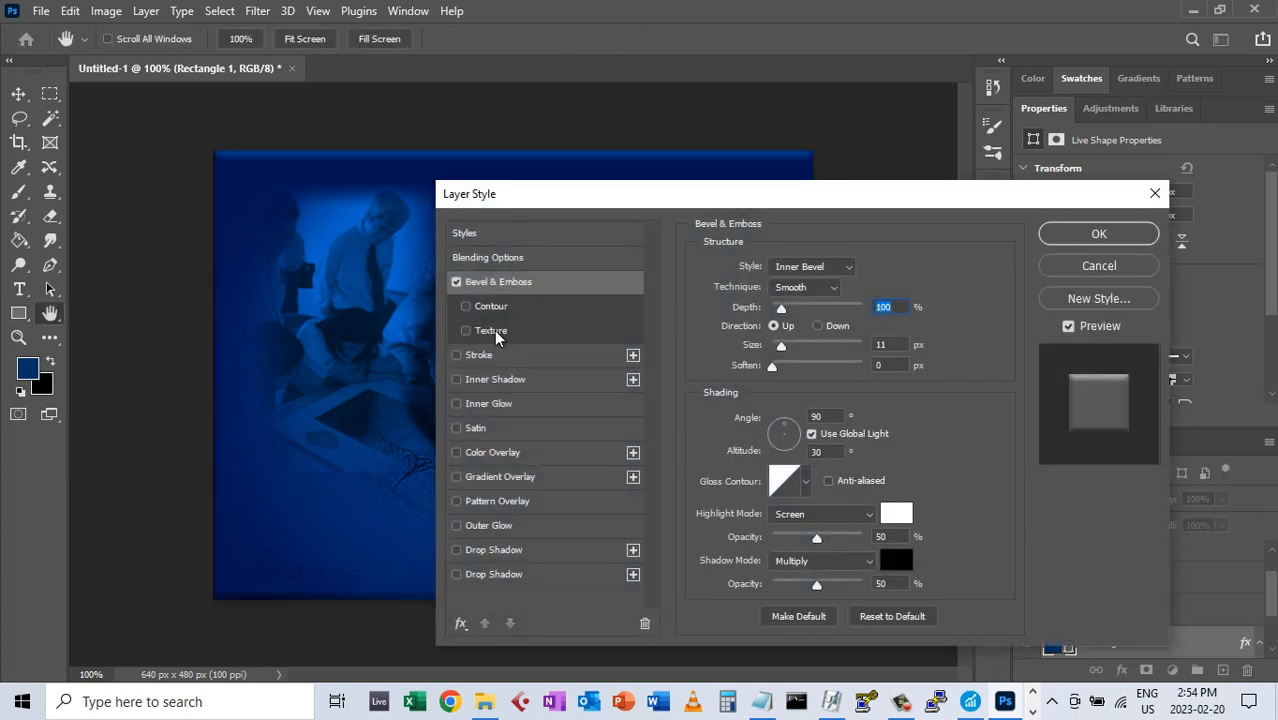
left_click(496, 329)
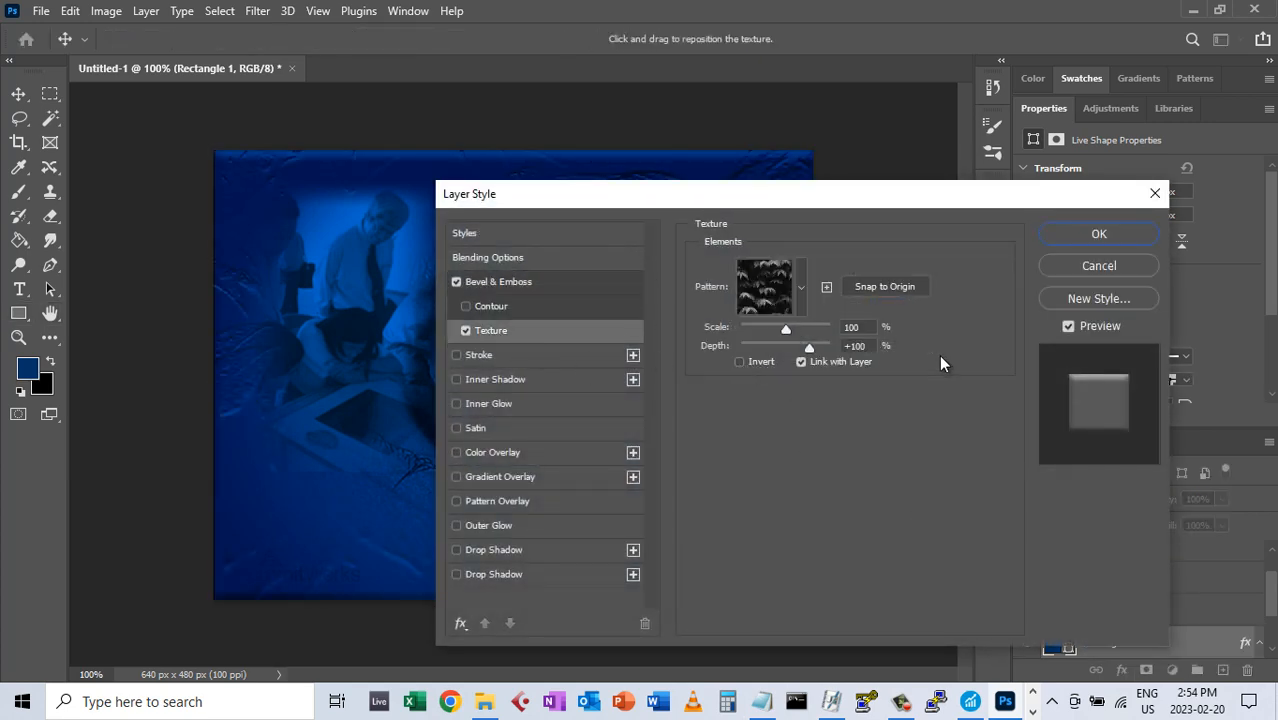
left_click(802, 292)
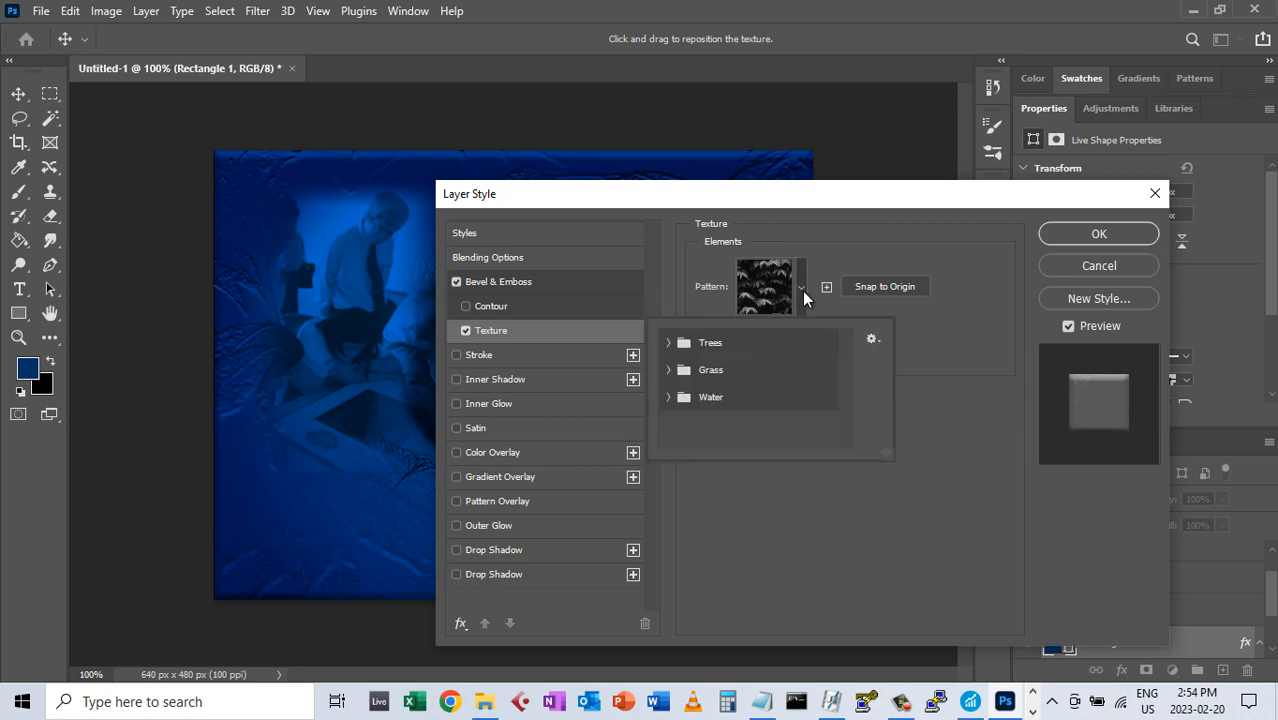
left_click(666, 369)
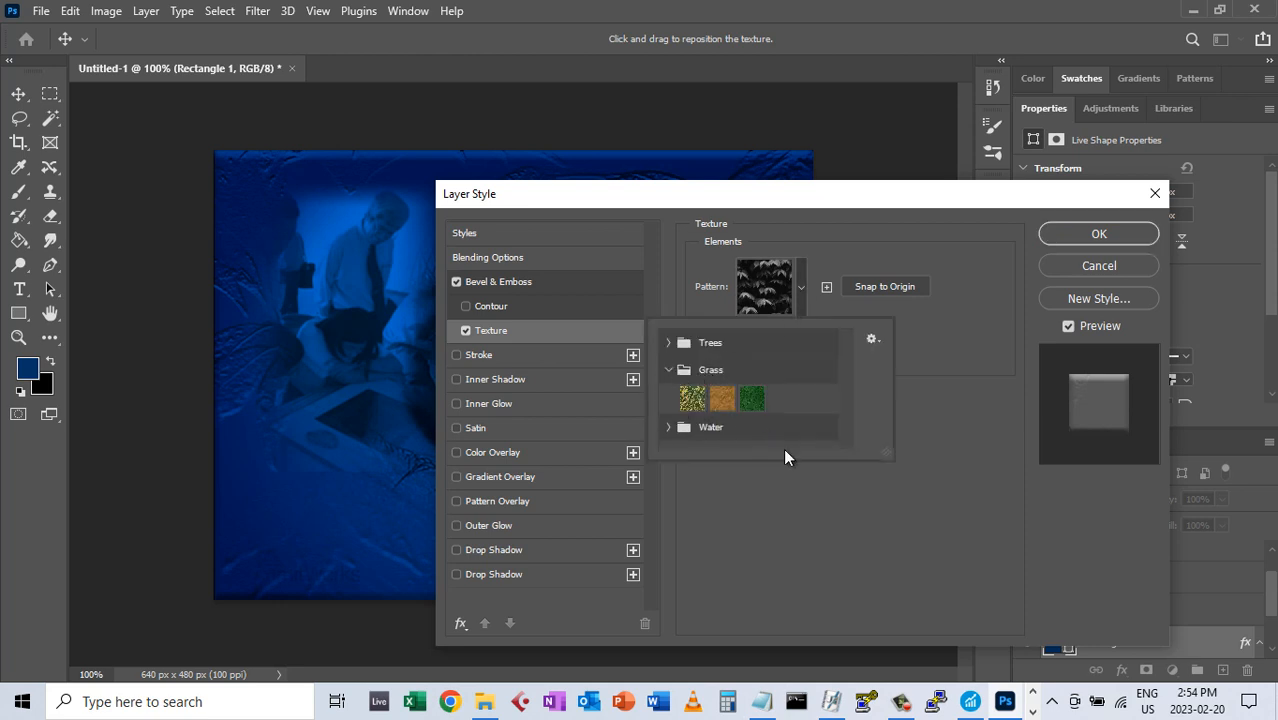
left_click(724, 402)
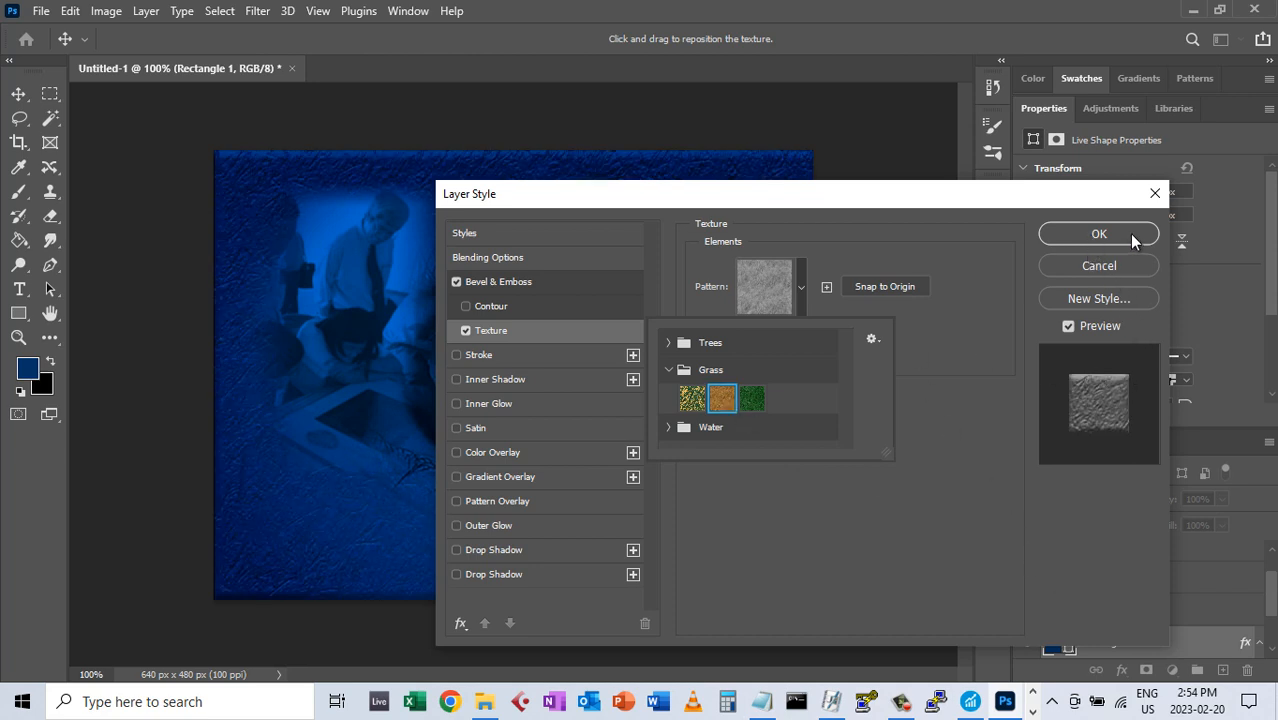
left_click(1097, 236)
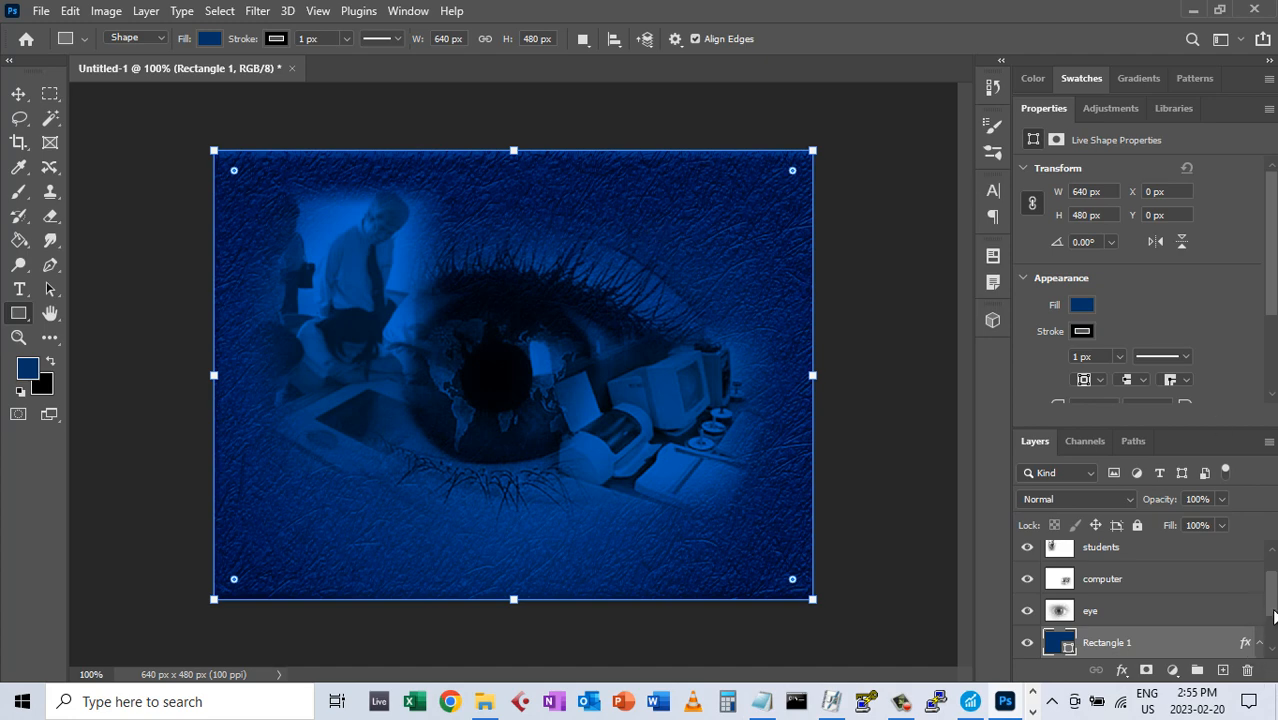
Expand the rectangle layer's effects and rasterize the layer
left_click(1259, 642)
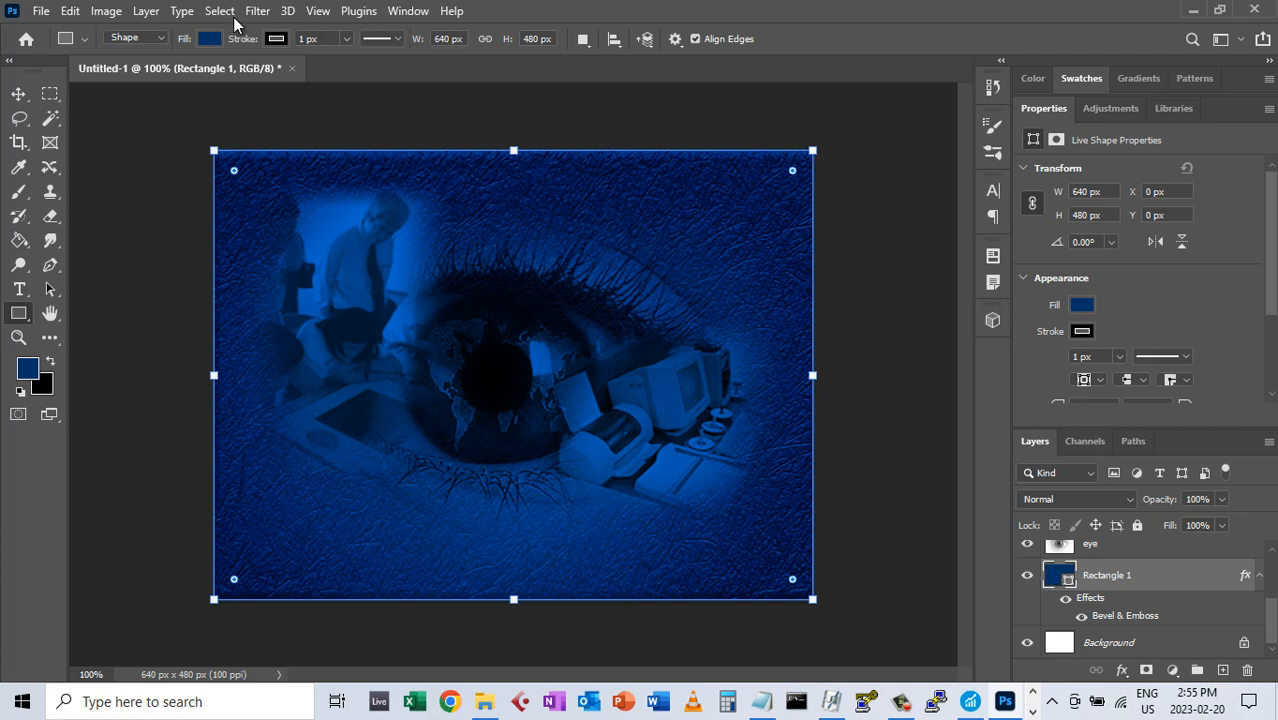
left_click(148, 12)
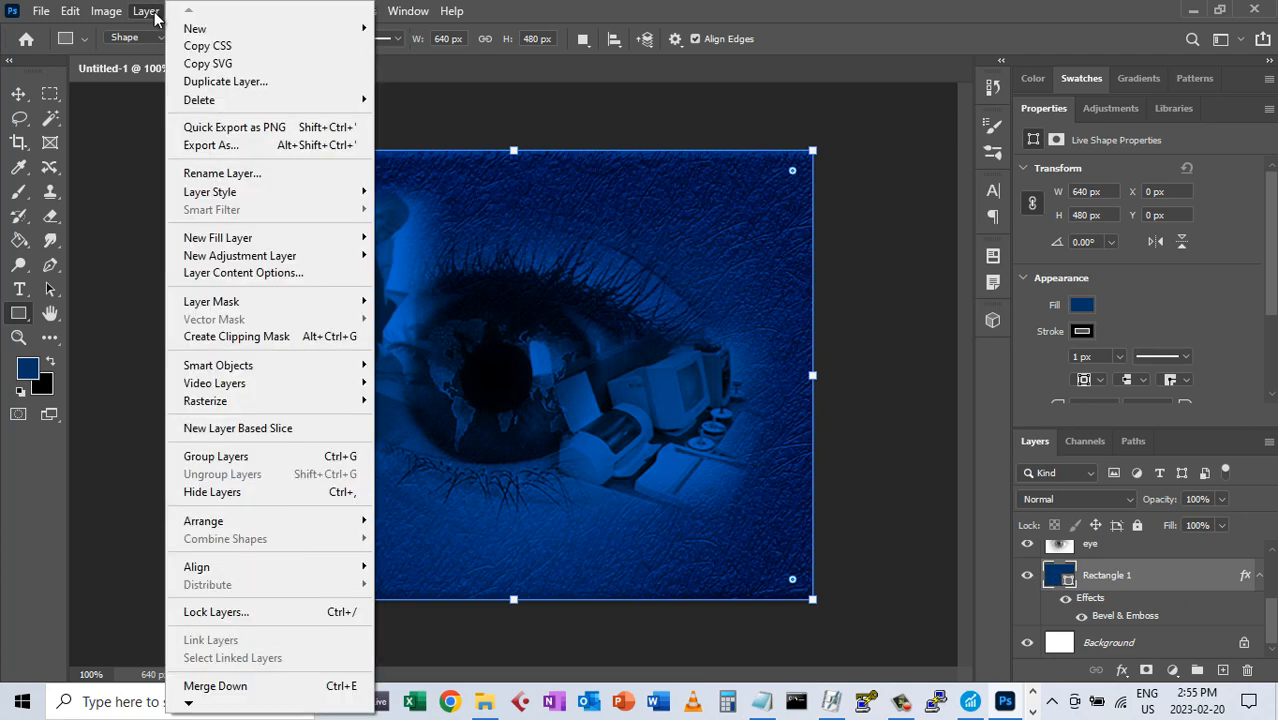
mouse_move(277, 412)
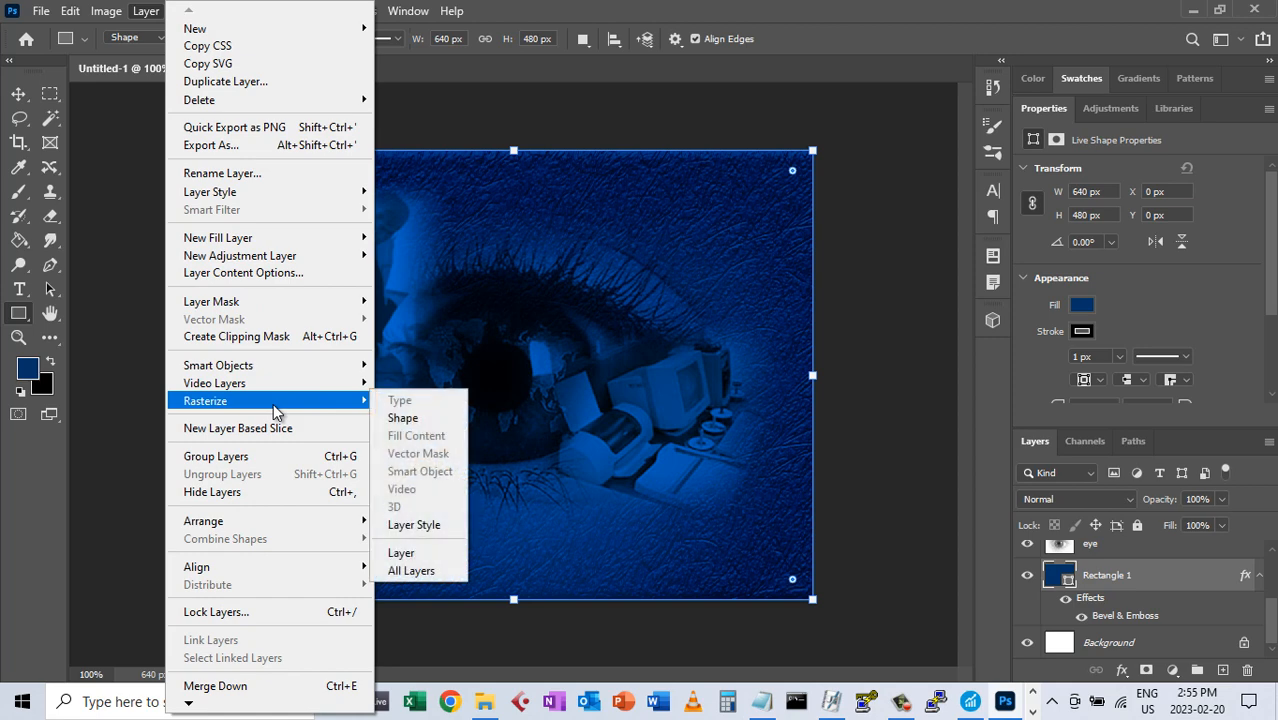
left_click(401, 554)
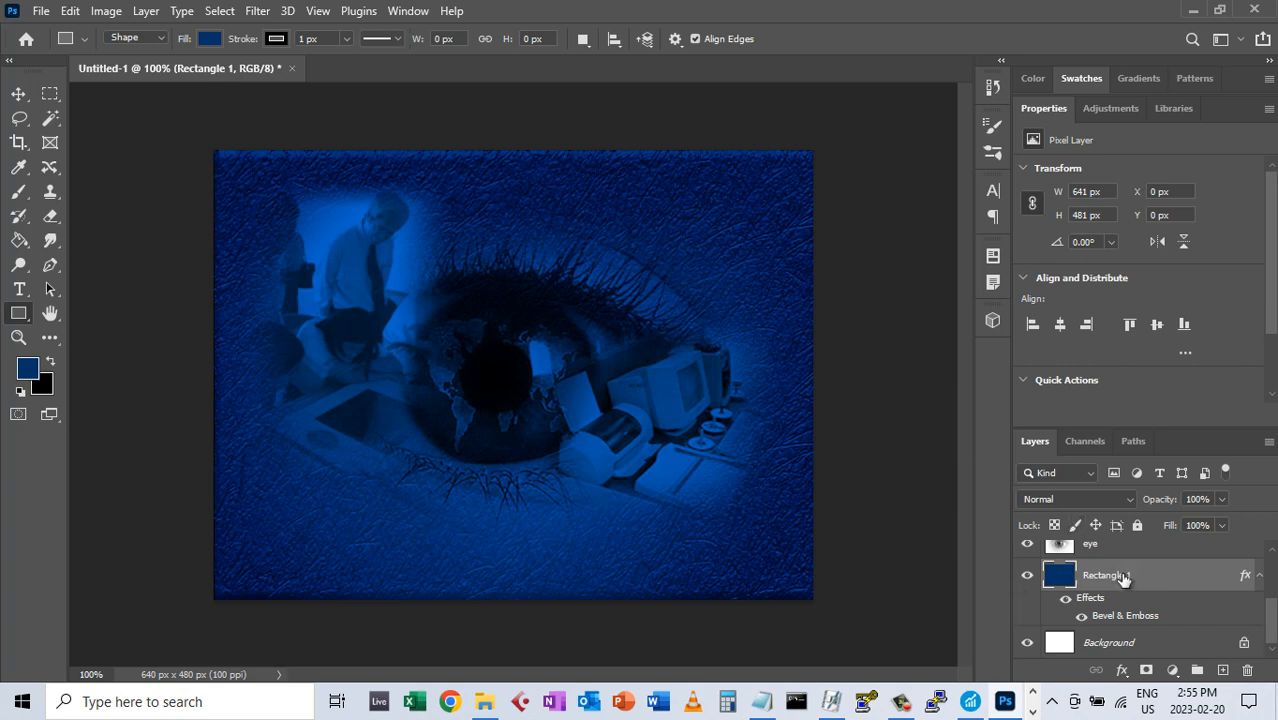
Add a layer mask to the rectangle layer and set the Gradient tool to a radial black-to-white gradient
left_click(1146, 671)
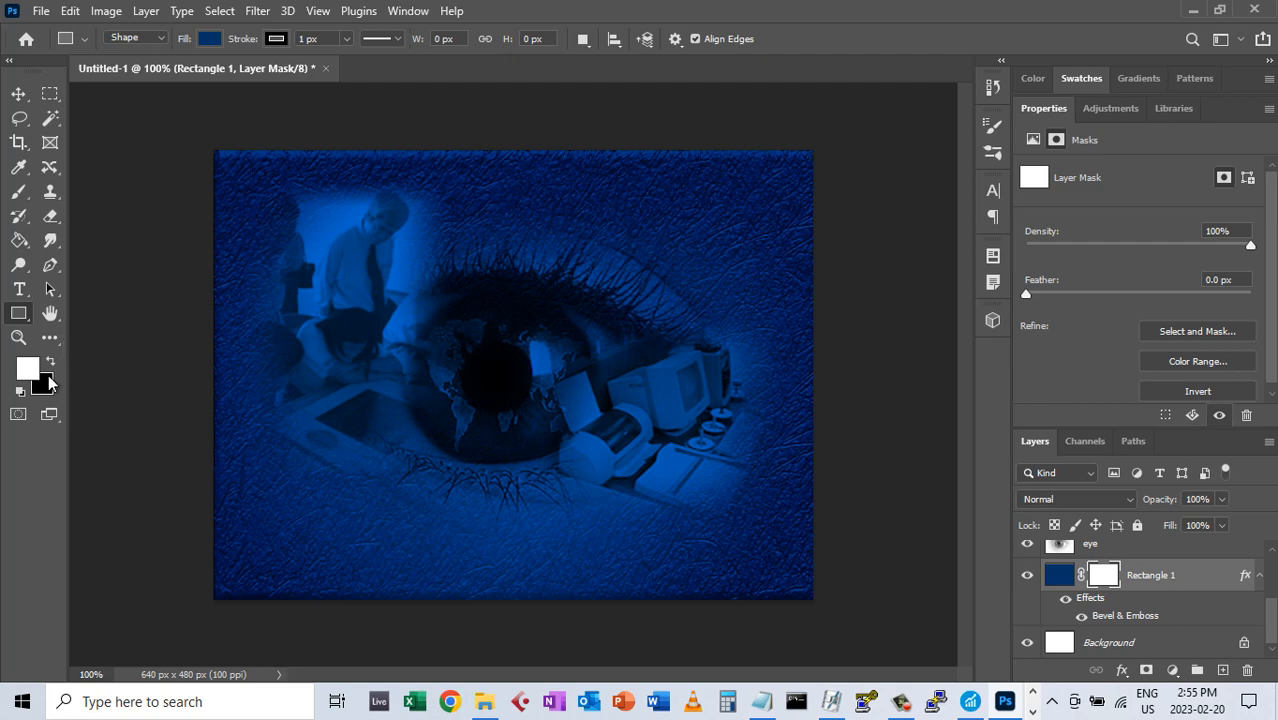
left_click(18, 242)
right_click(18, 242)
left_click(55, 239)
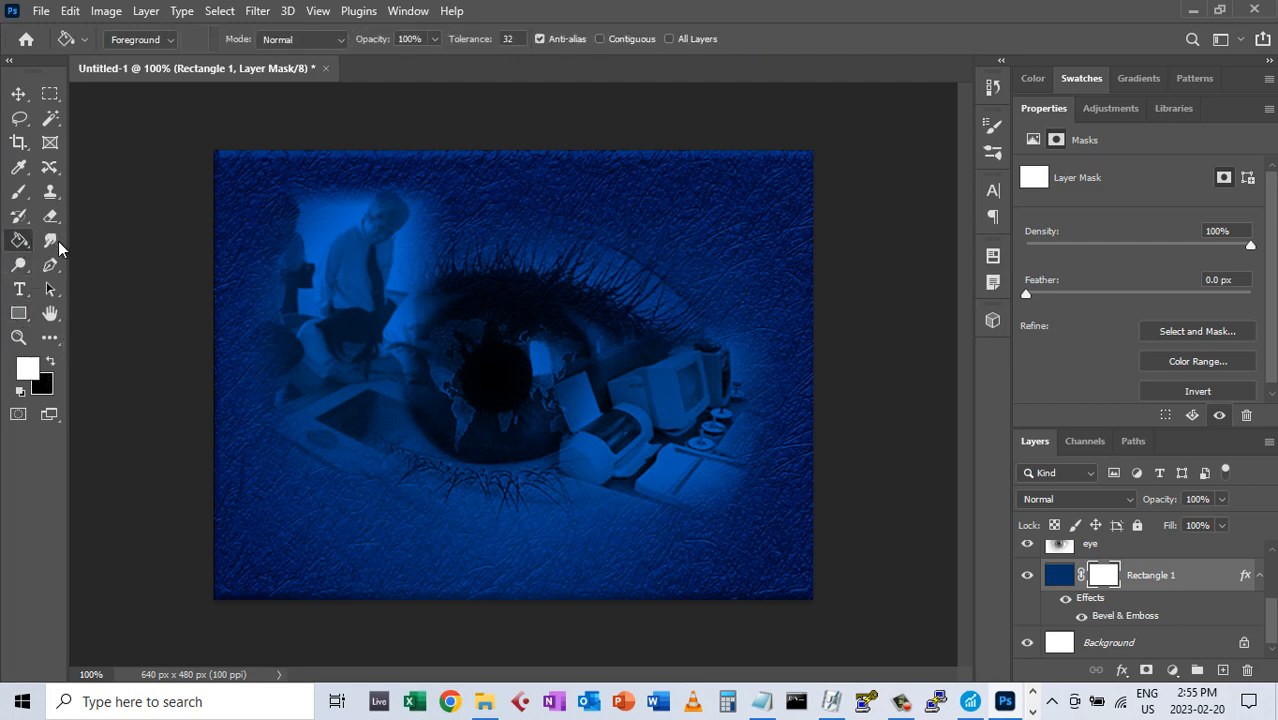
left_click(237, 39)
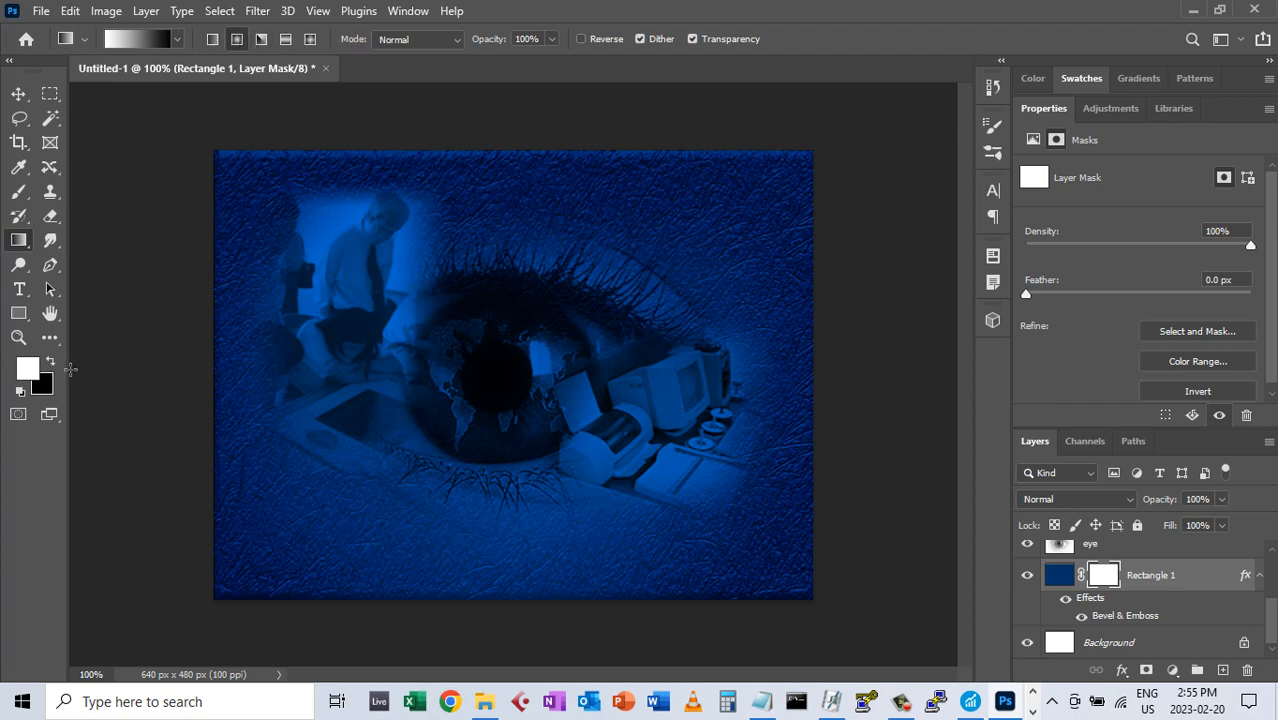
left_click(50, 362)
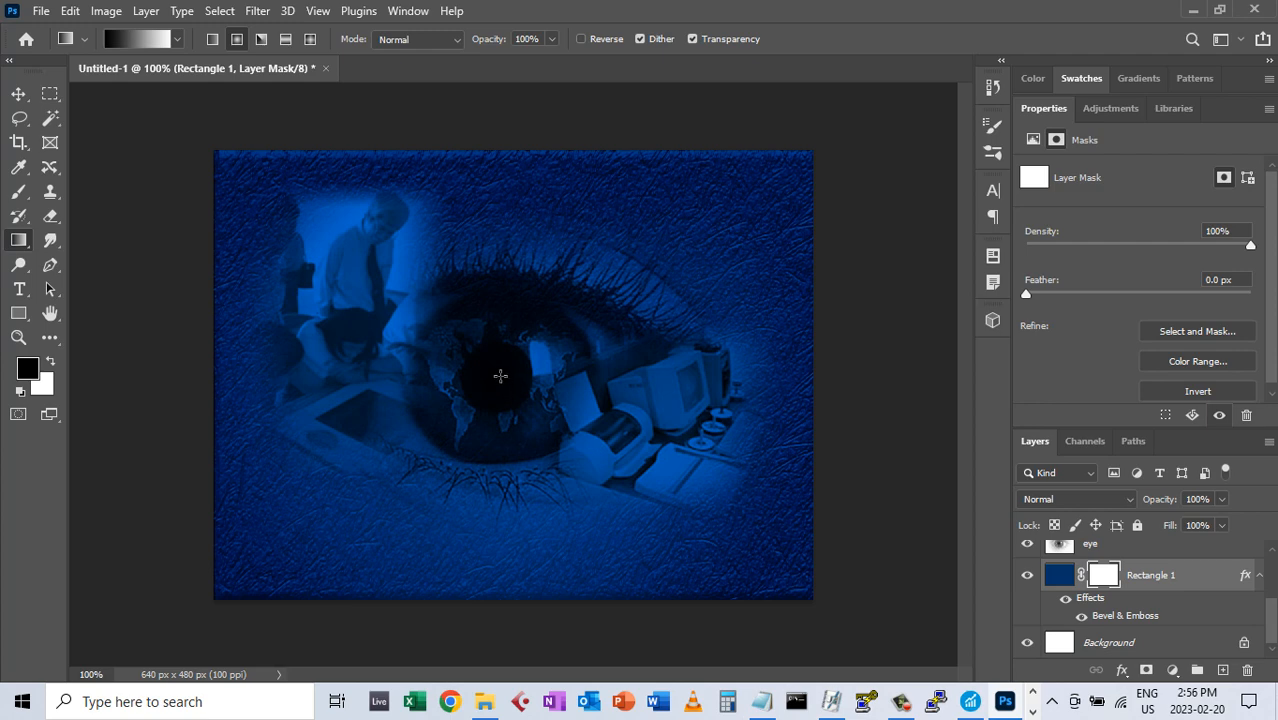
Try radial gradients of several lengths on the rectangle's mask, settling on one from the pupil to beyond the canvas's right edge
left_click_drag(701, 375, 826, 388)
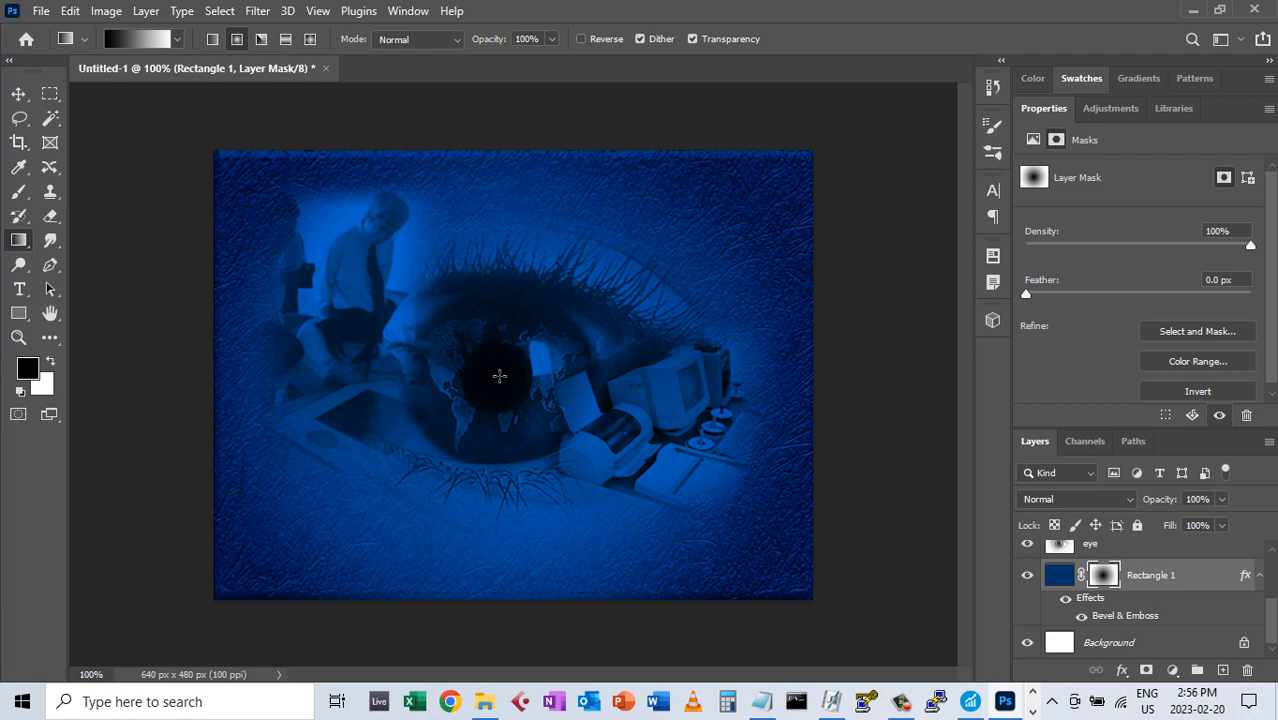
left_click_drag(499, 375, 501, 546)
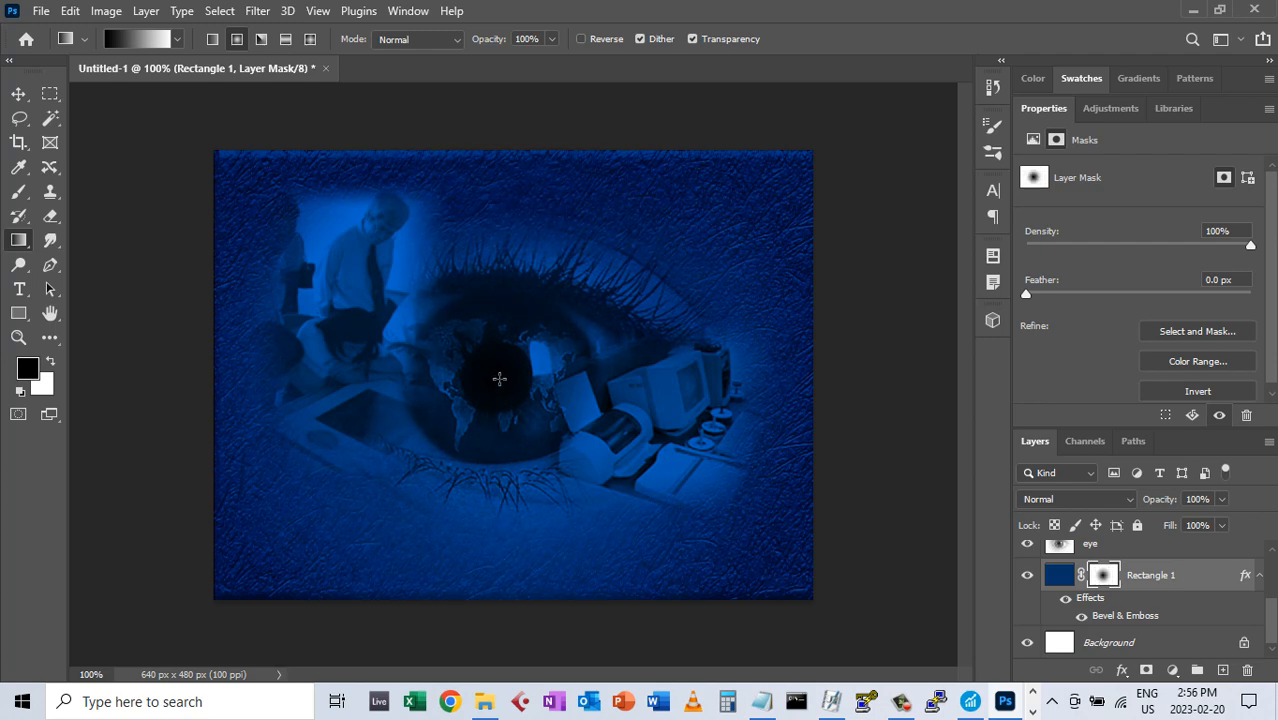
left_click_drag(496, 379, 940, 379)
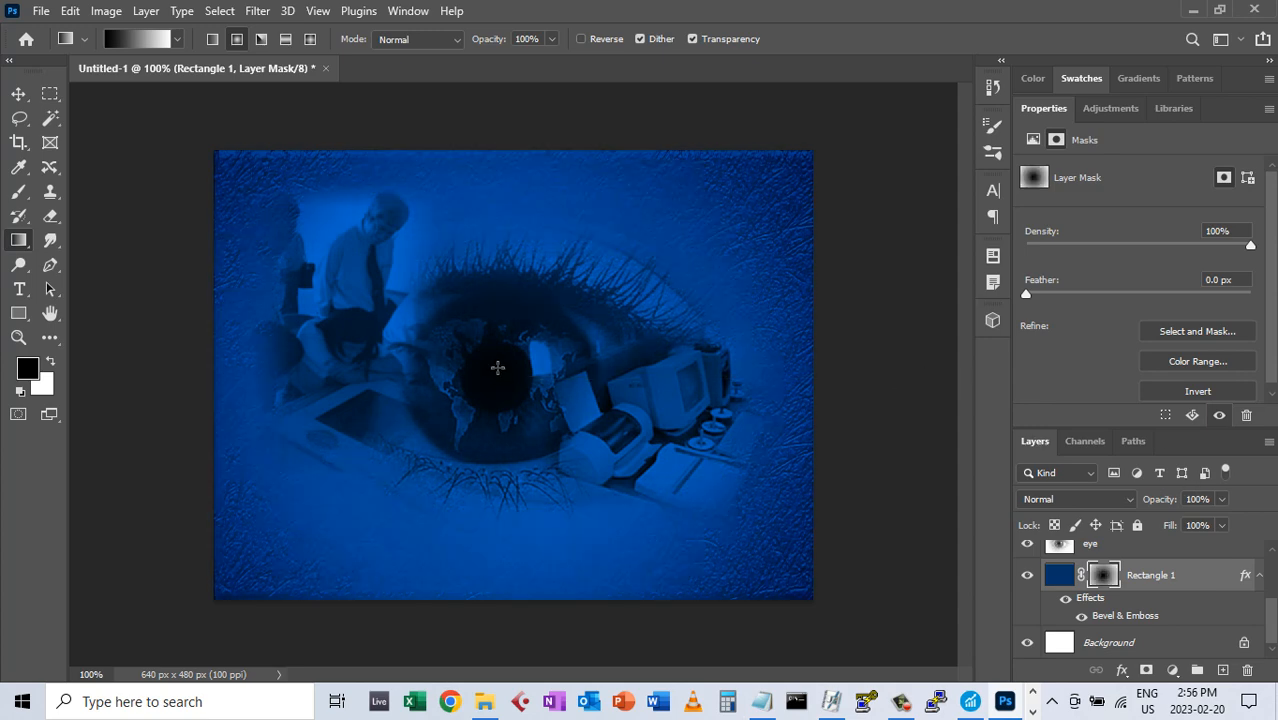
left_click_drag(498, 370, 81, 380)
left_click_drag(497, 372, 502, 95)
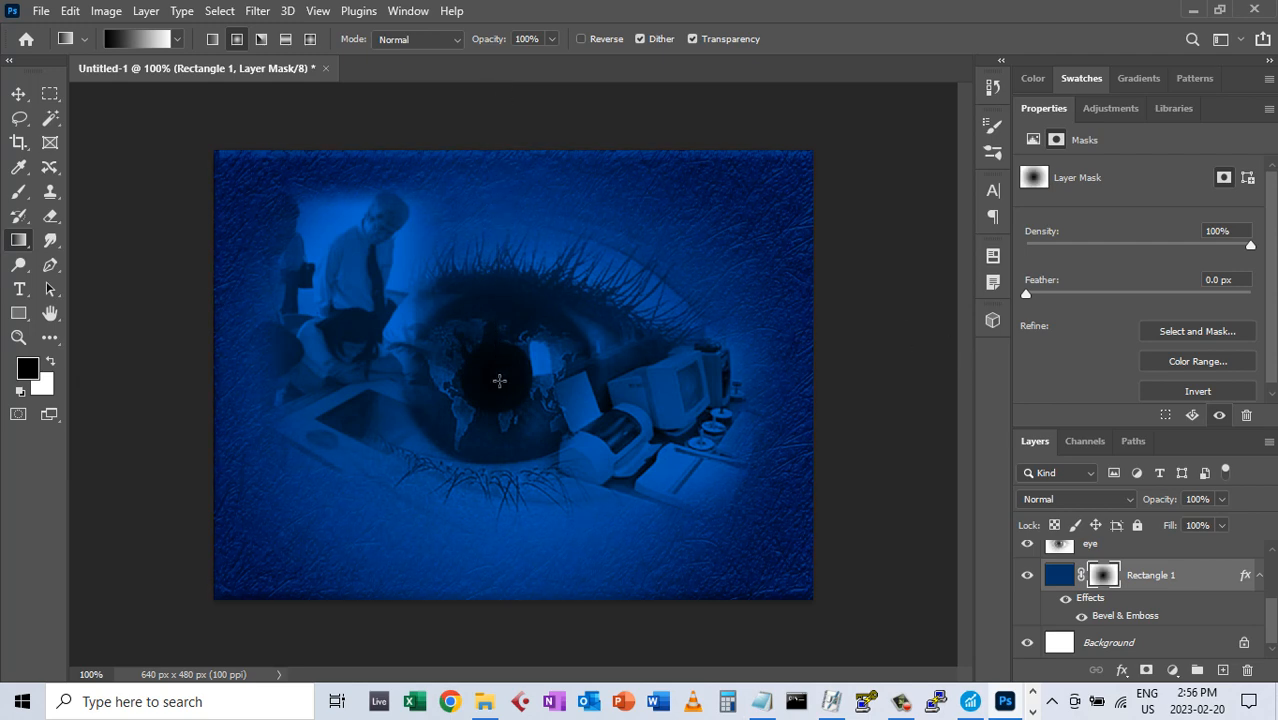
left_click_drag(493, 387, 950, 392)
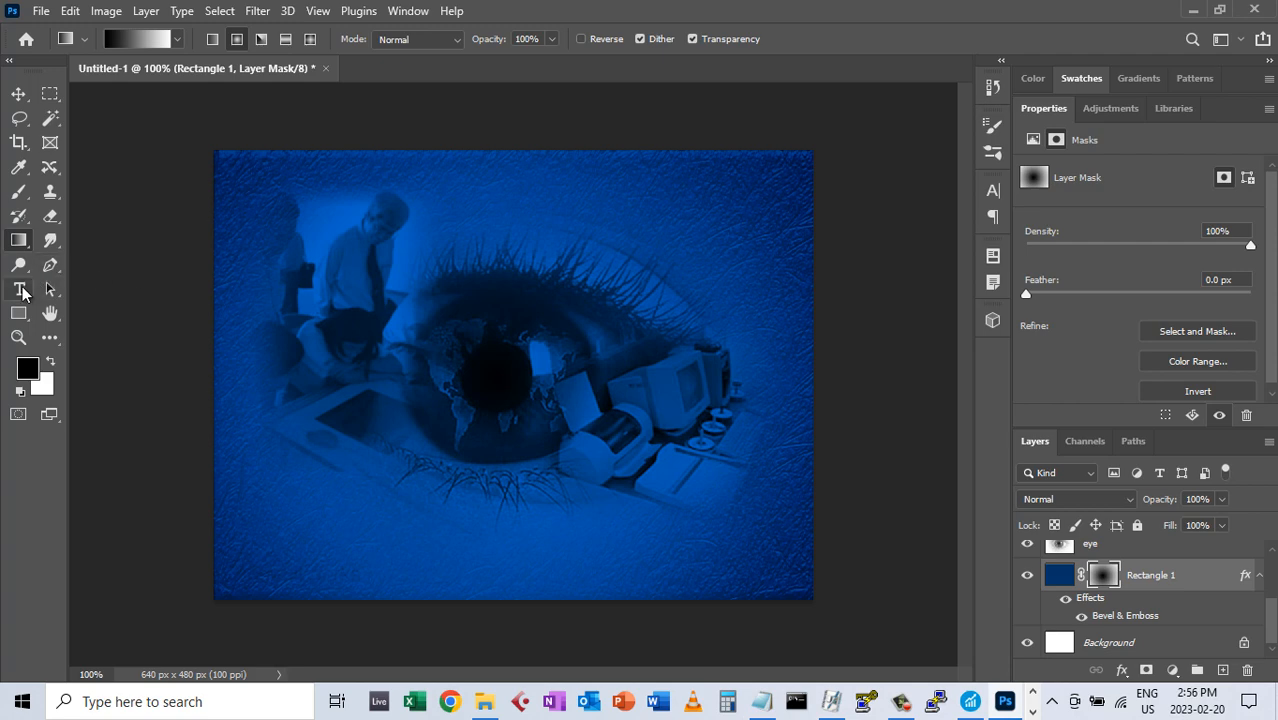
Add the three-line text "UltraSeven Graphic Design" above the color layer, starting just above the pupil and running over the eye's right half
left_click(50, 362)
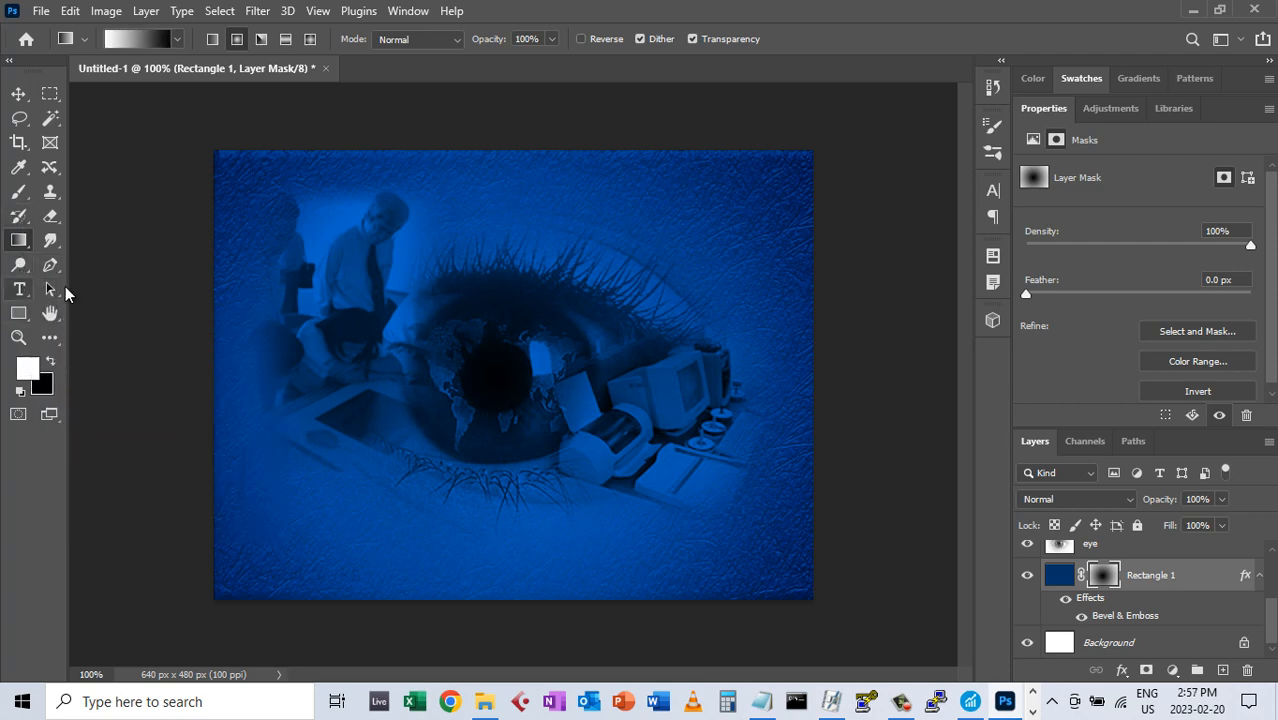
left_click(20, 290)
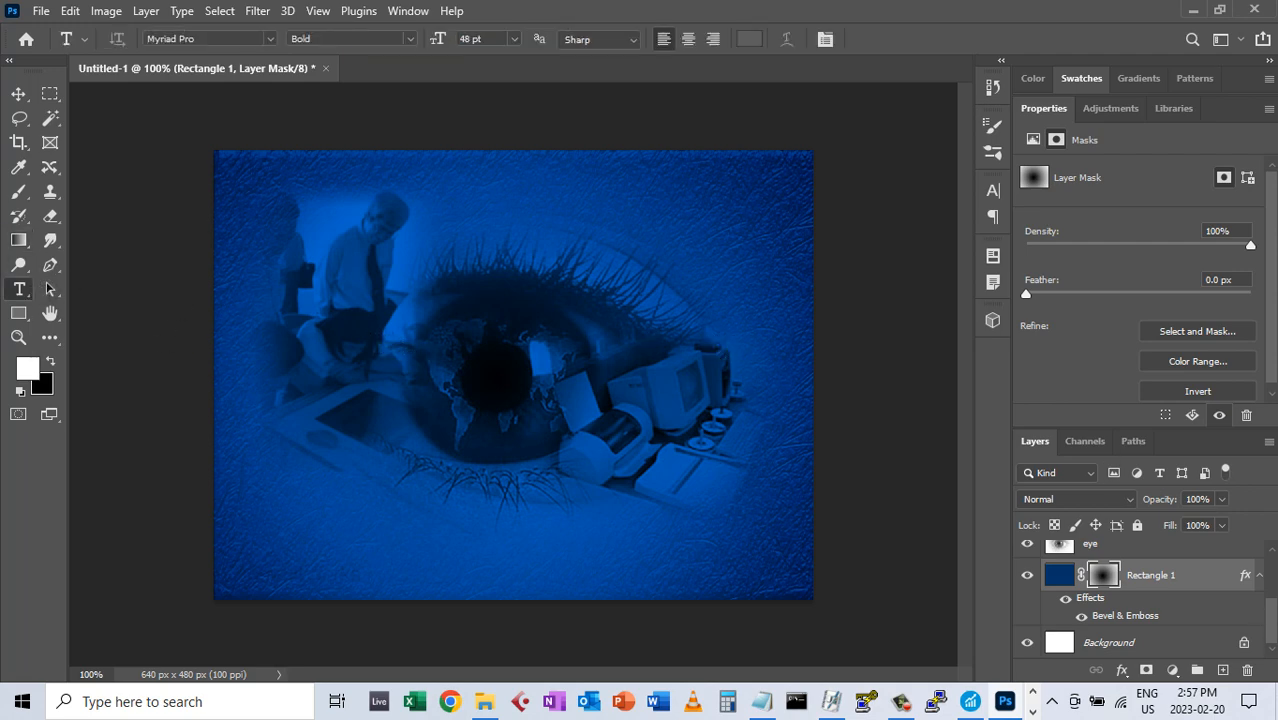
scroll(1150, 600, "up", 3)
mouse_move(1275, 583)
left_mouse_down()
mouse_move(1275, 627)
mouse_move(1276, 583)
left_mouse_up()
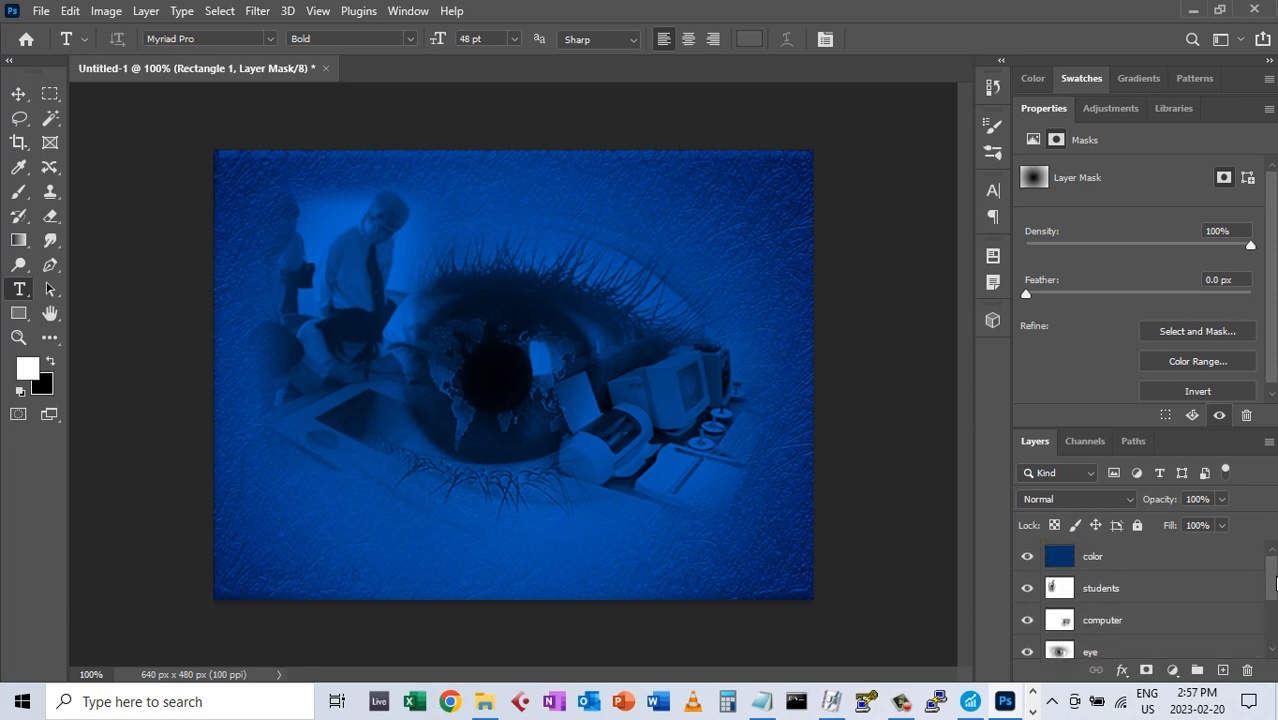
left_click(1098, 561)
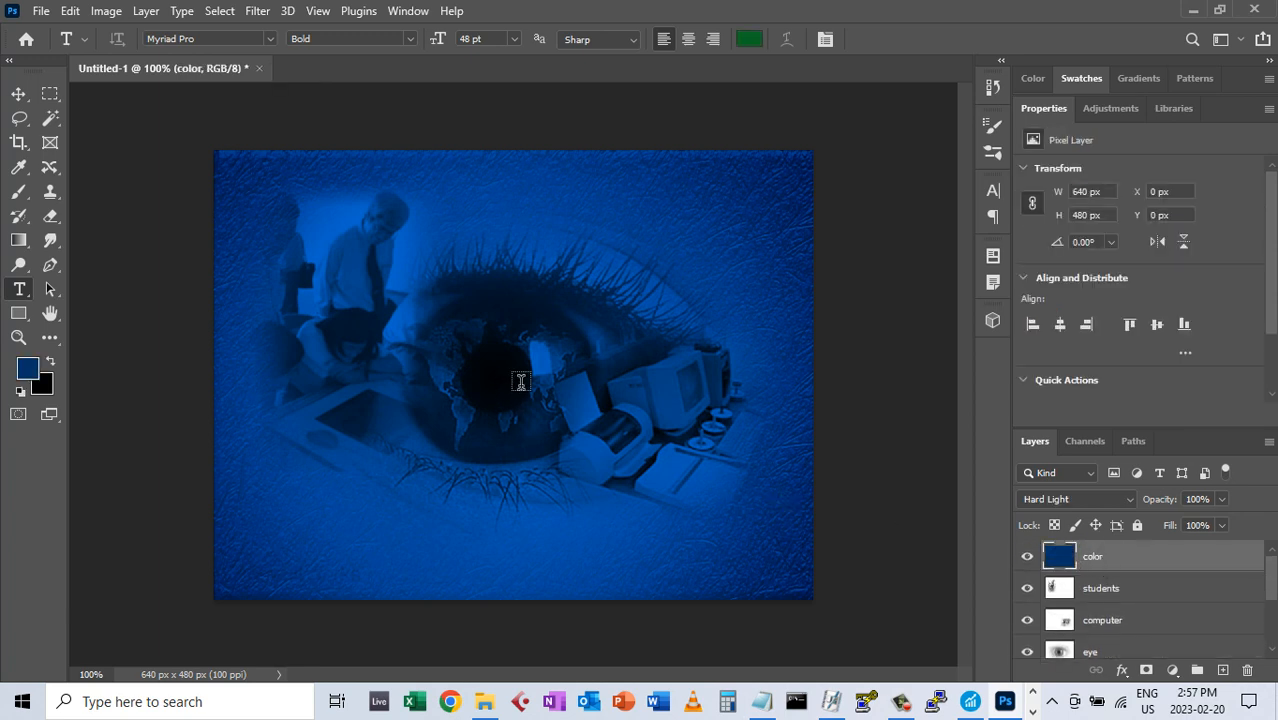
left_click(494, 294)
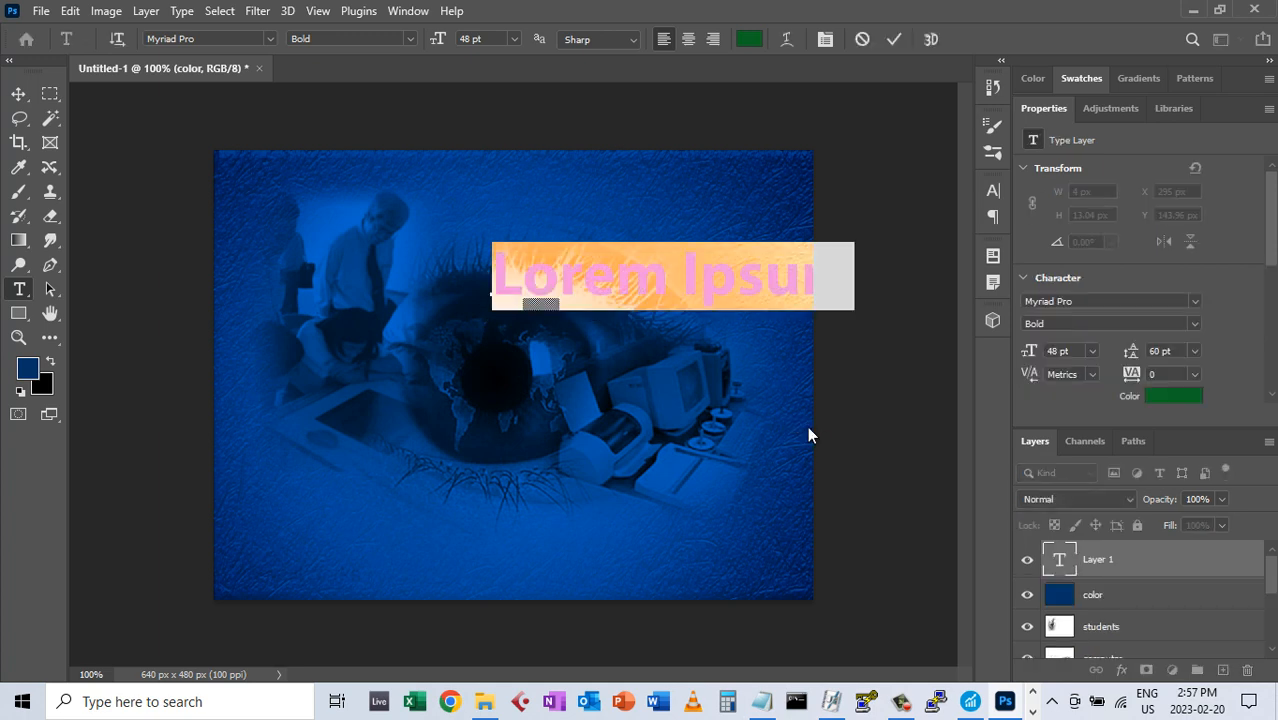
type("Ult")
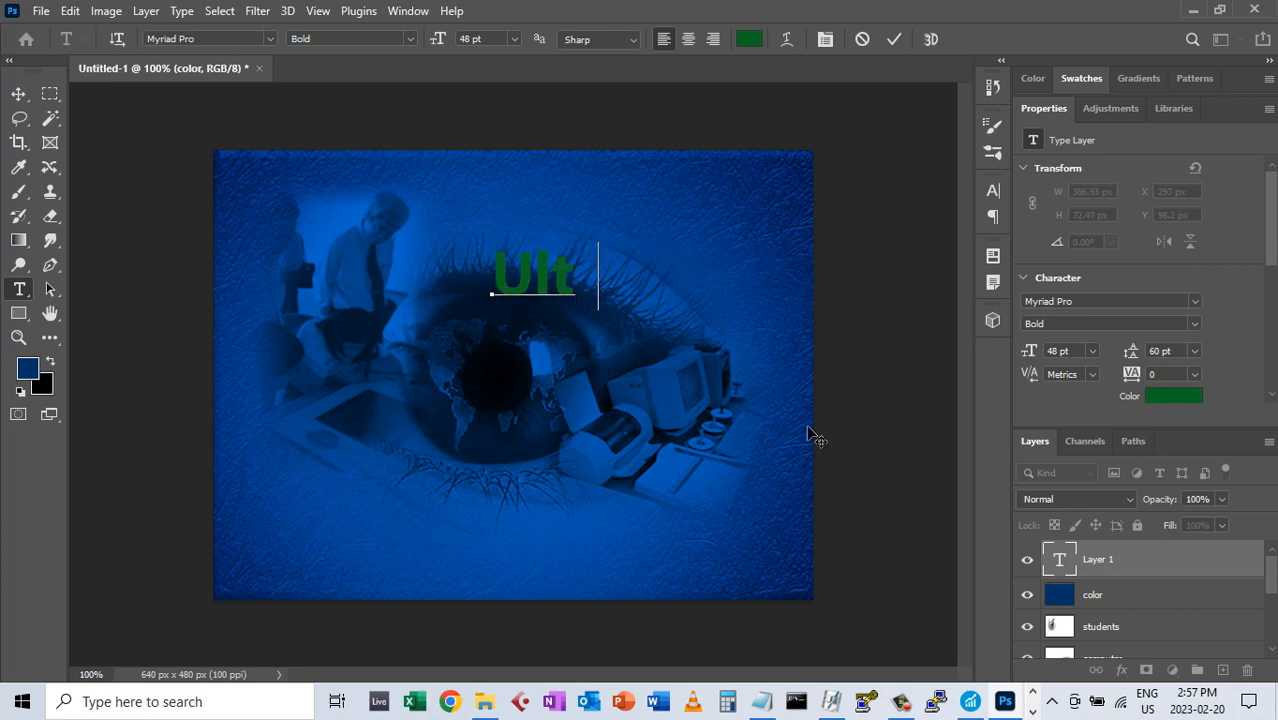
type("raSeven ")
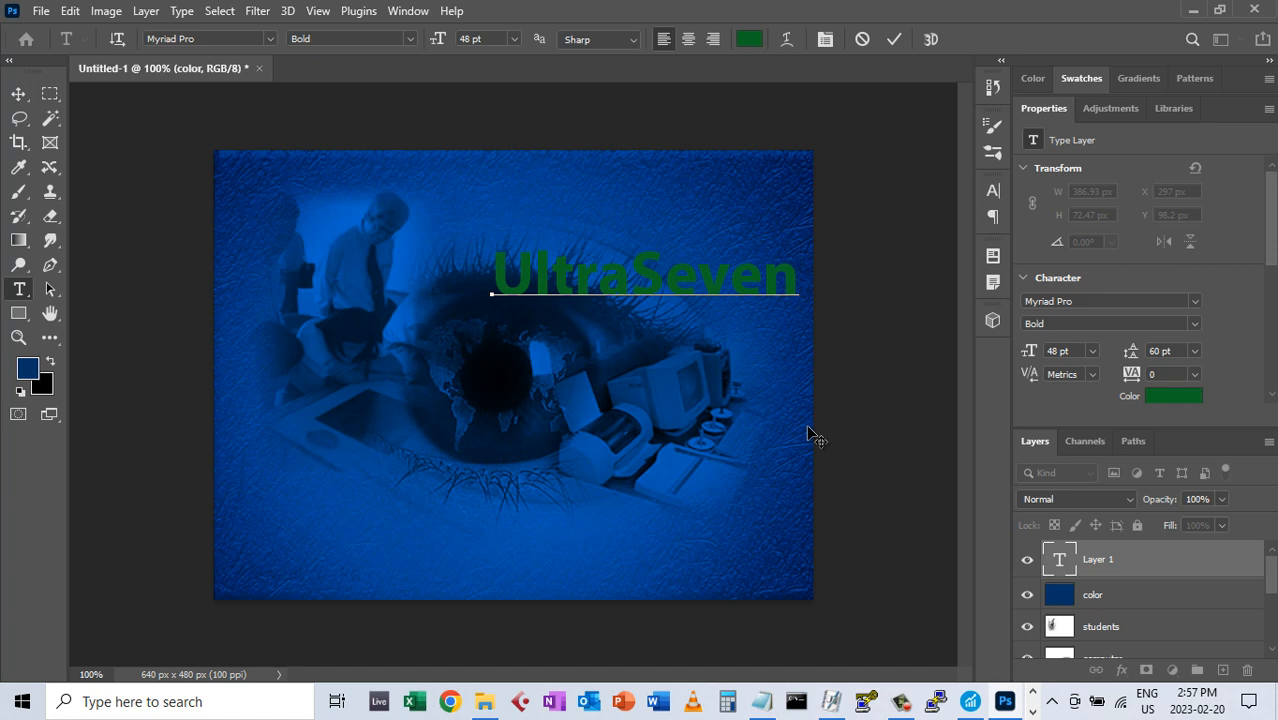
type("Graphic")
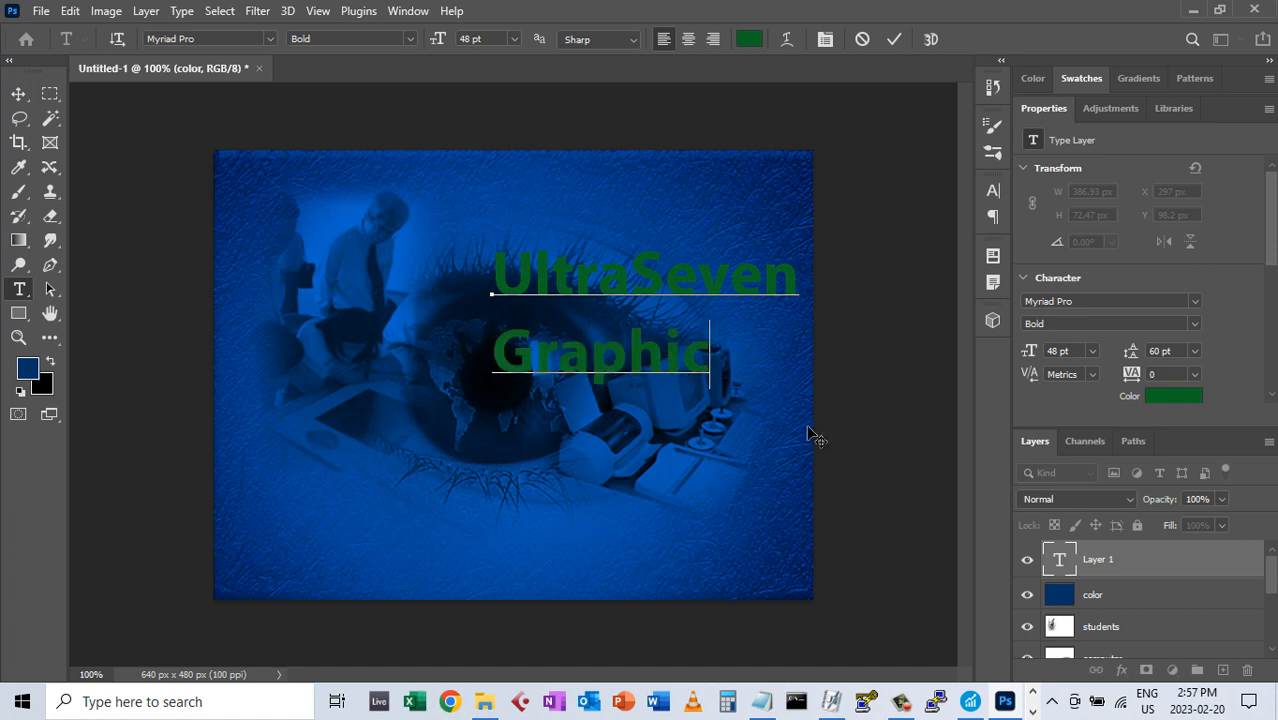
key("Return")
type("Design")
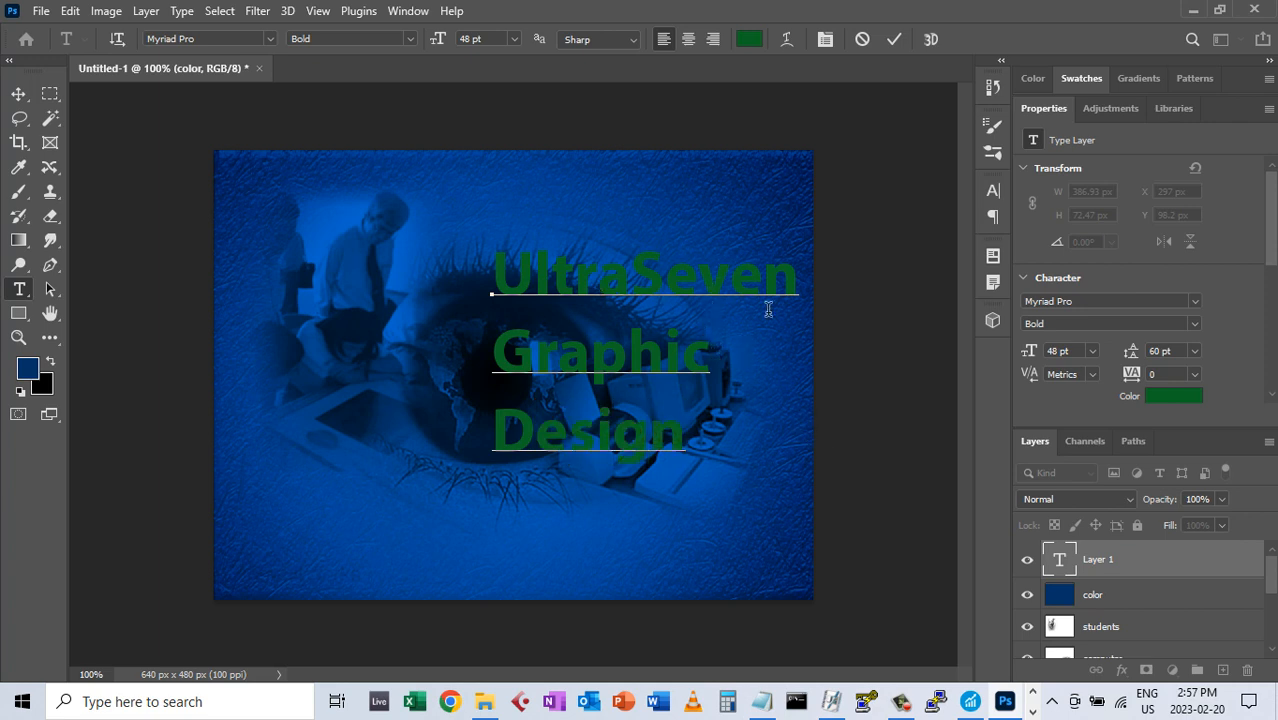
Select all of the UltraSeven Graphic Design text and set its colour to white, ffffff
left_click(1062, 562)
double_click(1062, 562)
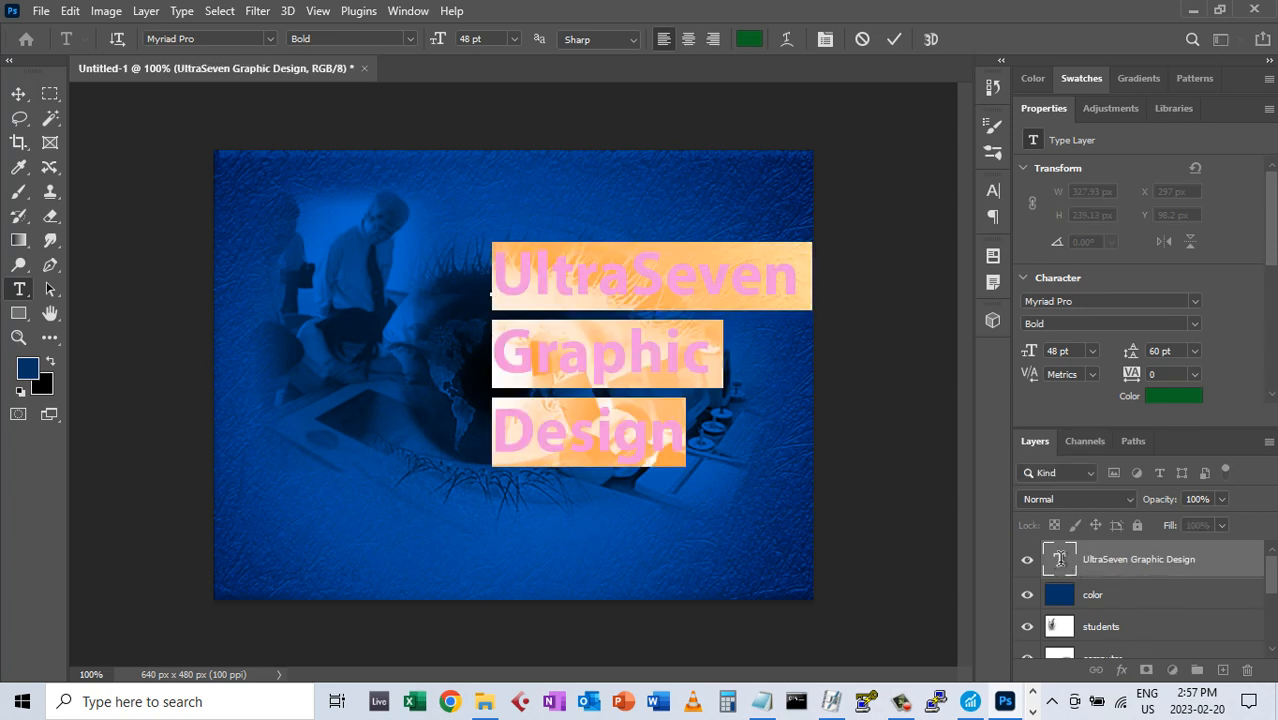
left_click(750, 44)
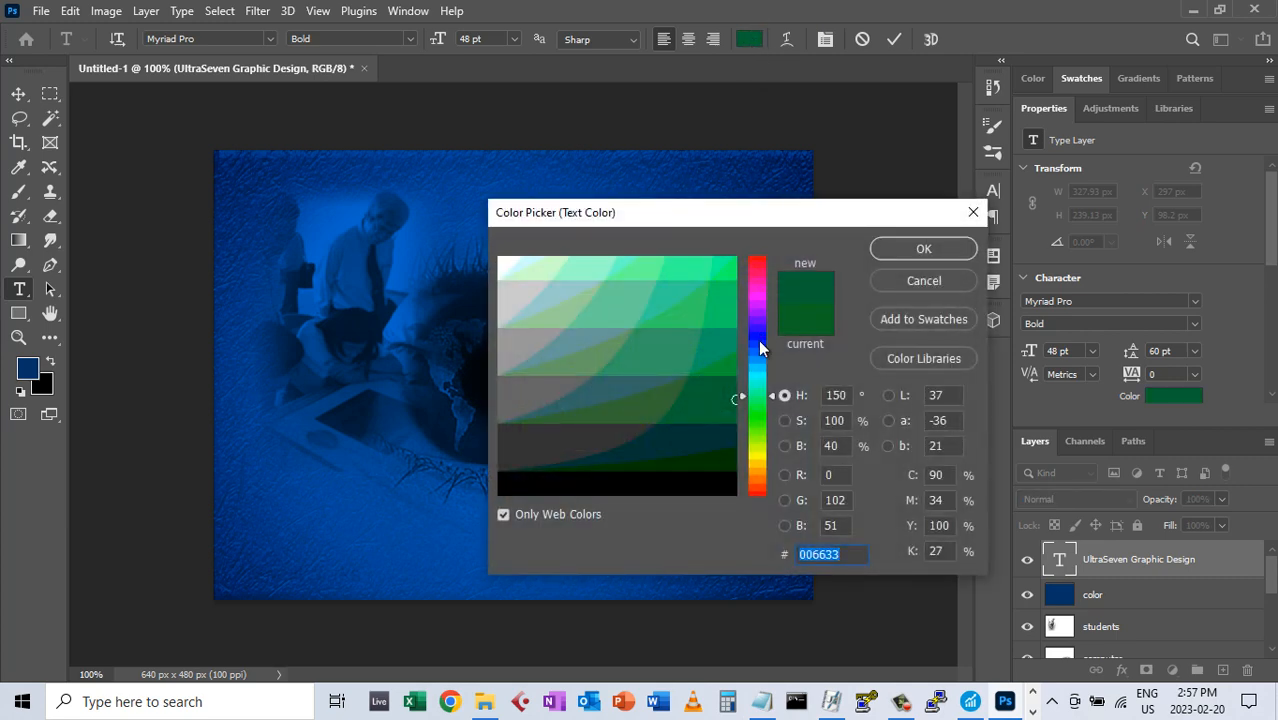
left_click(501, 262)
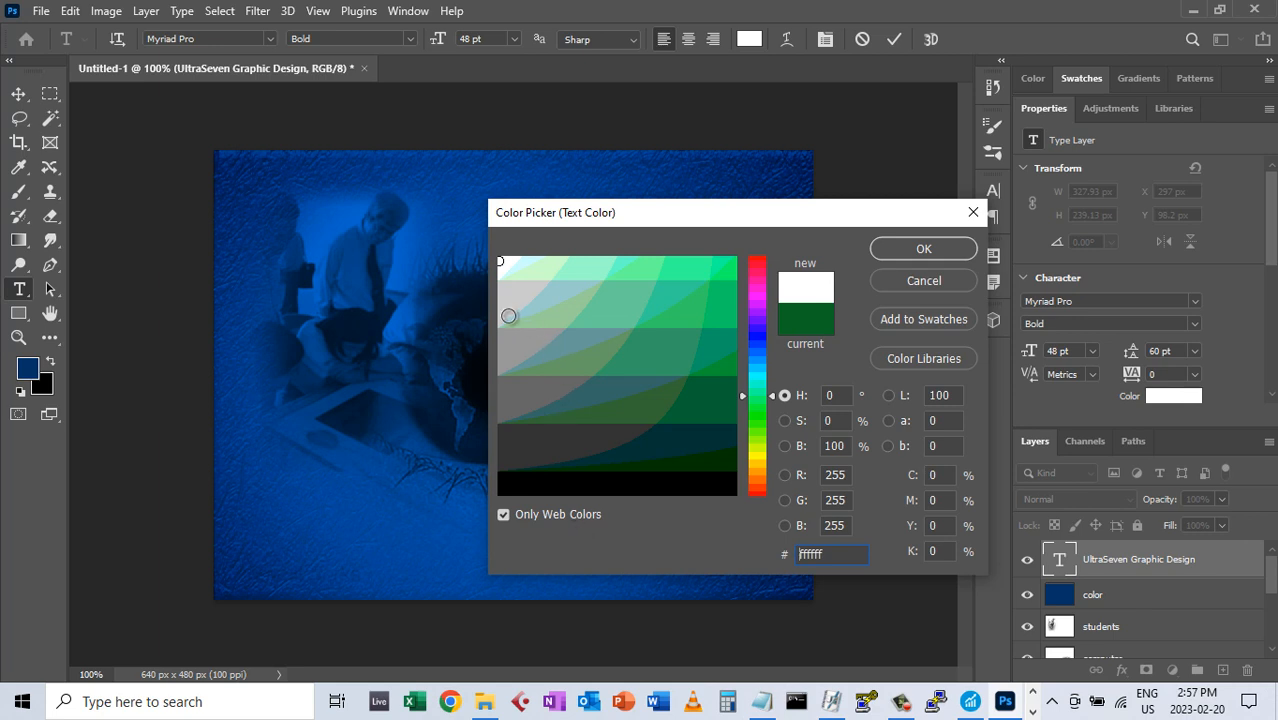
left_click(921, 250)
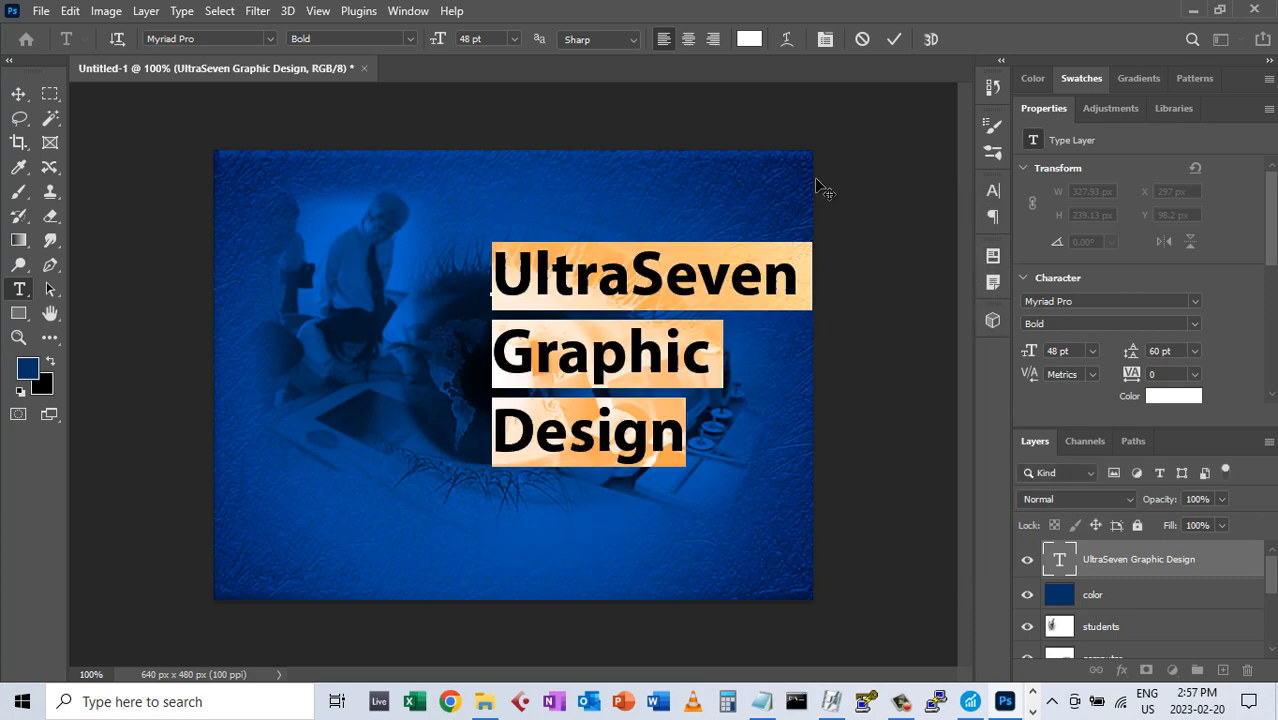
Change the font of the selected UltraSeven Graphic Design text to Century Gothic
left_click(267, 38)
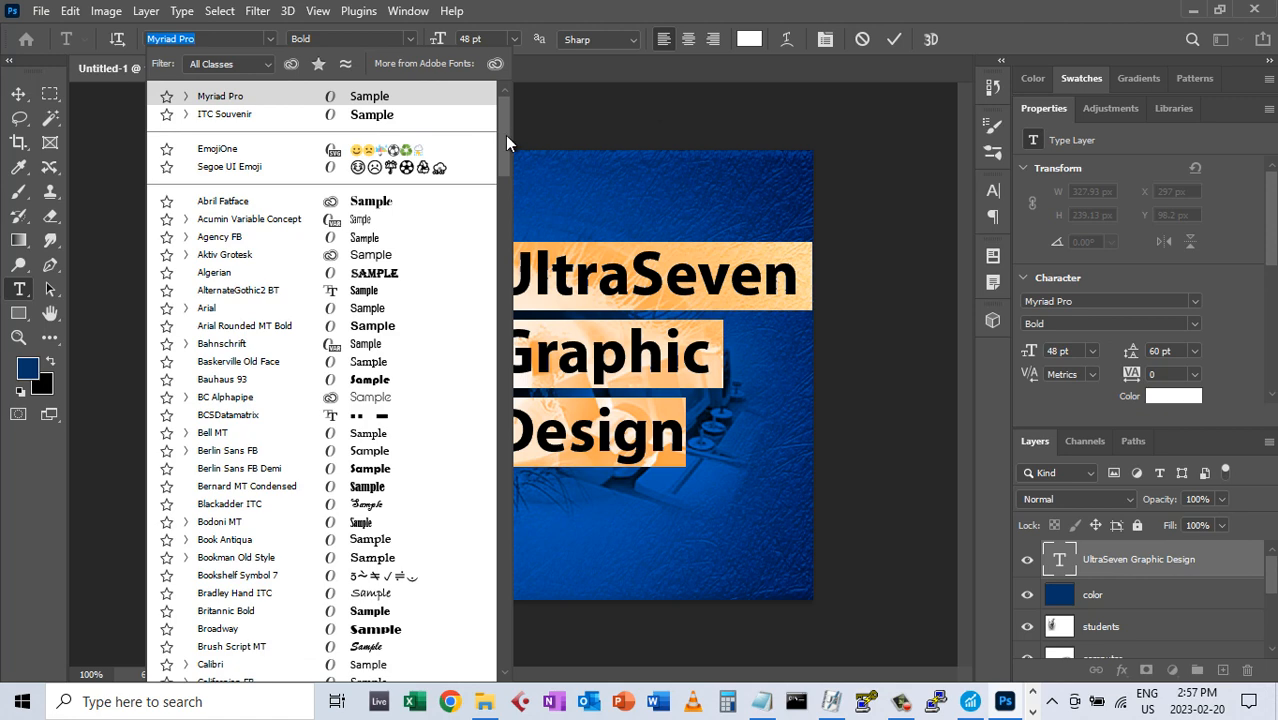
left_click_drag(505, 135, 509, 178)
left_click(228, 655)
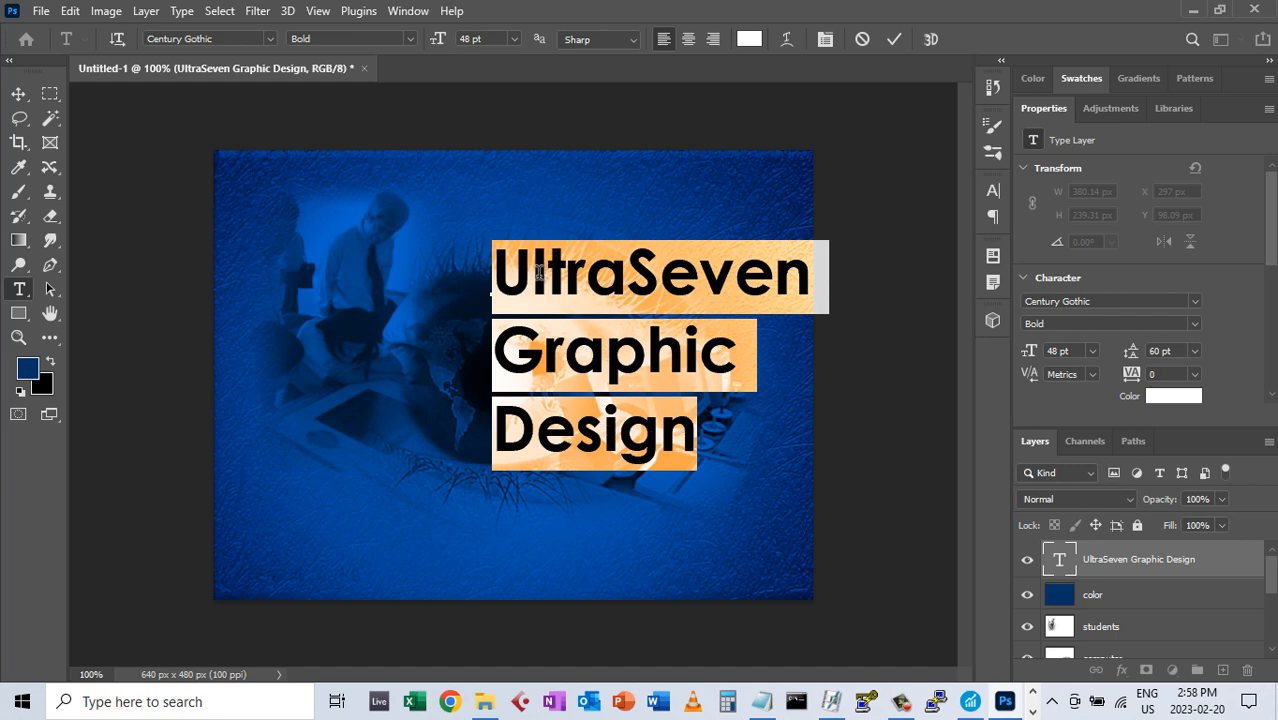
Tighten the tracking of the letters "ltr" in UltraSeven, trying -25 and settling on -50
left_click_drag(535, 271, 585, 270)
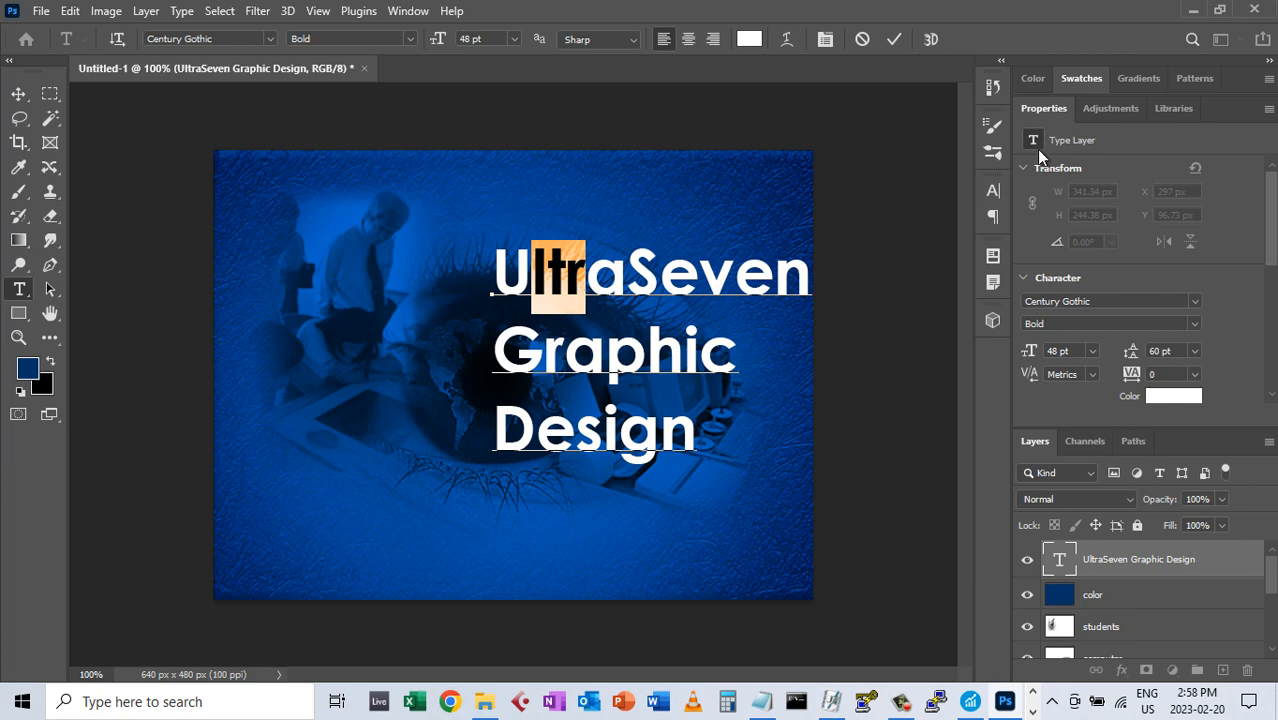
left_click(825, 39)
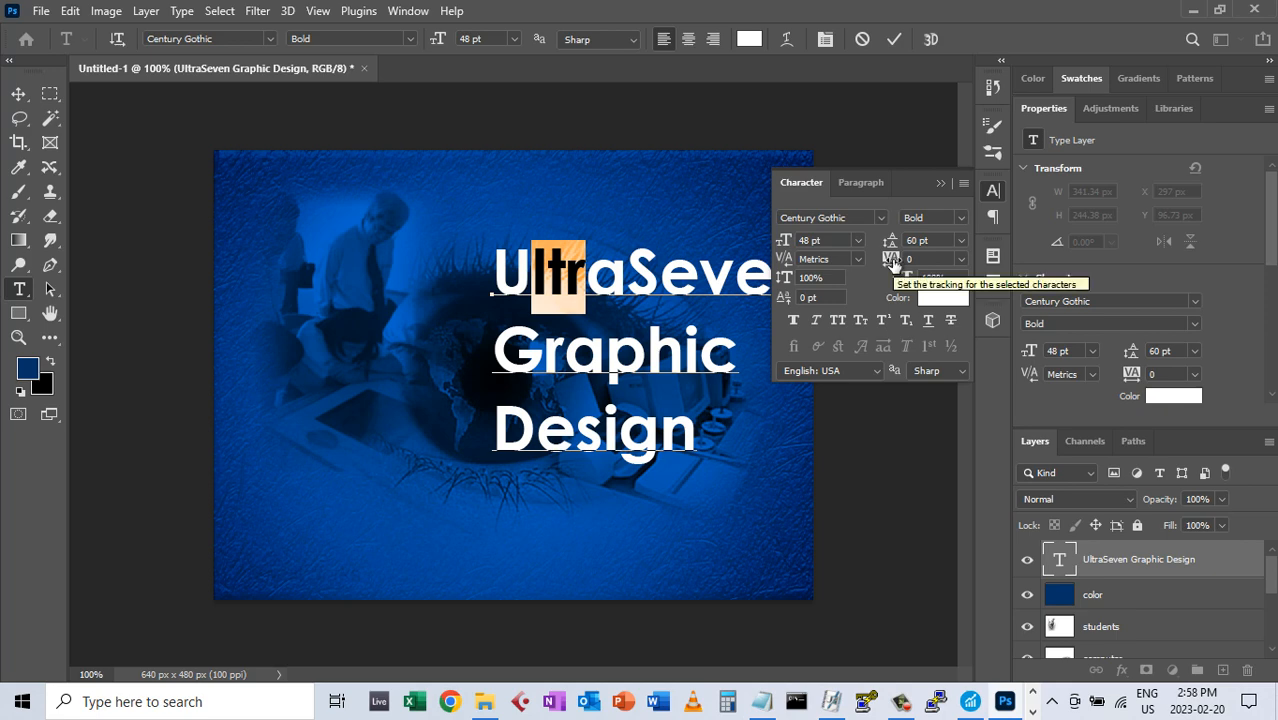
left_click(961, 260)
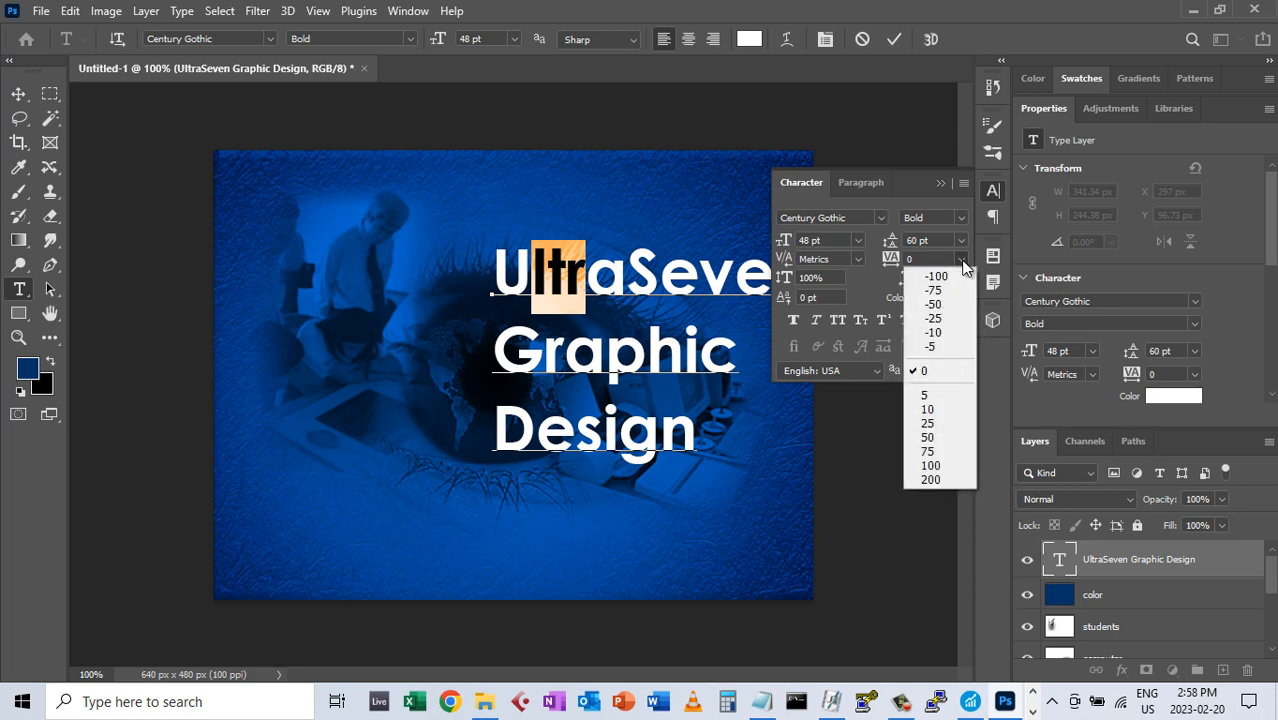
left_click(936, 320)
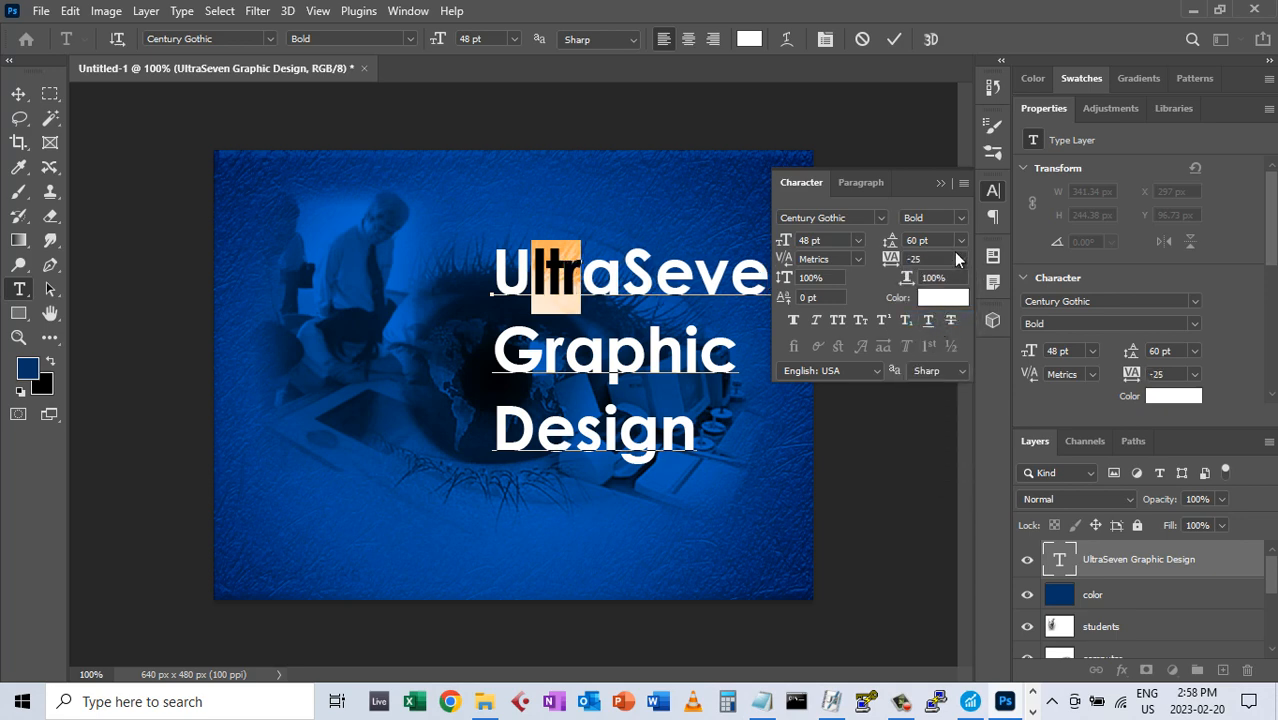
left_click(961, 260)
left_click(945, 305)
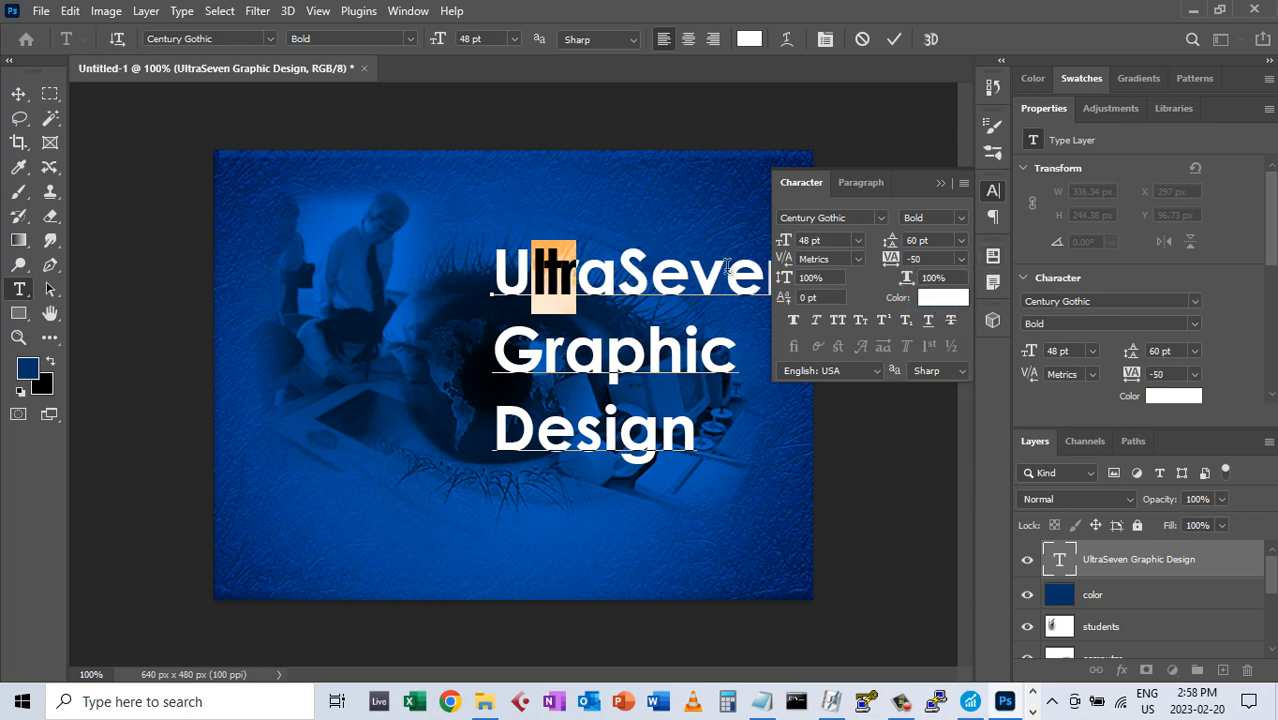
Set the tracking of the letters "Ul" at the start of UltraSeven to -75
left_click_drag(518, 274, 545, 272)
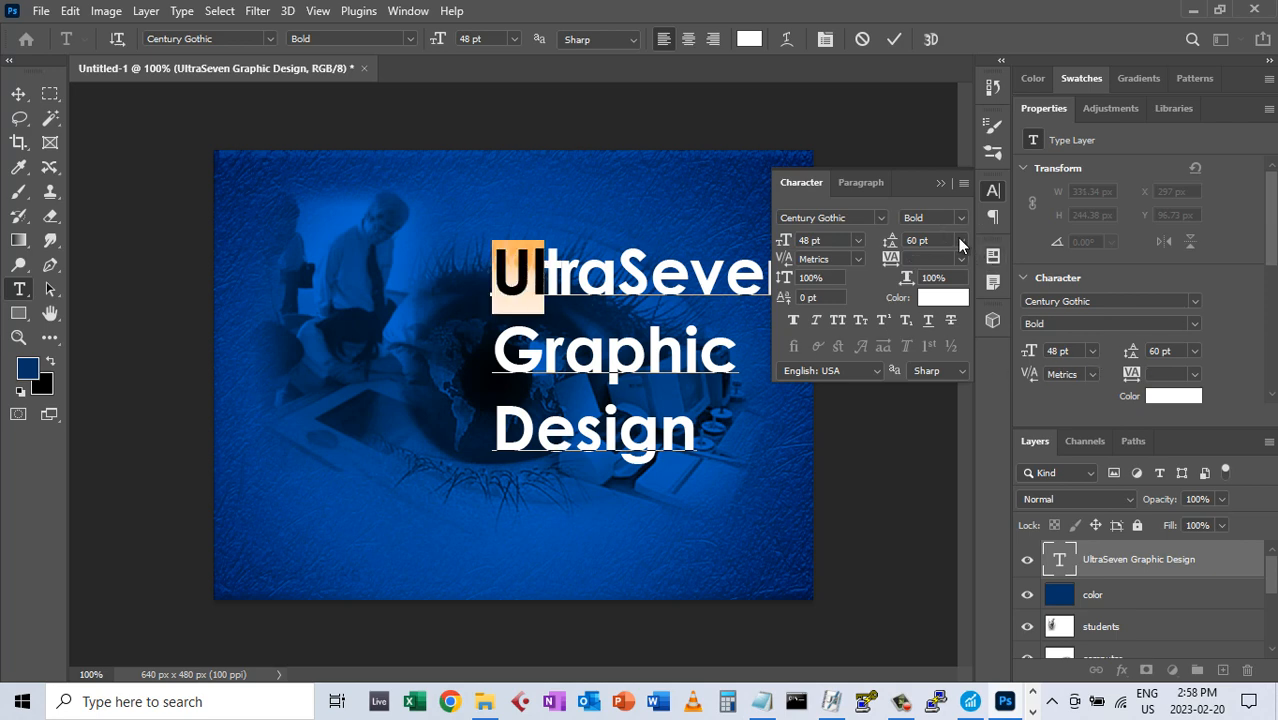
left_click(960, 258)
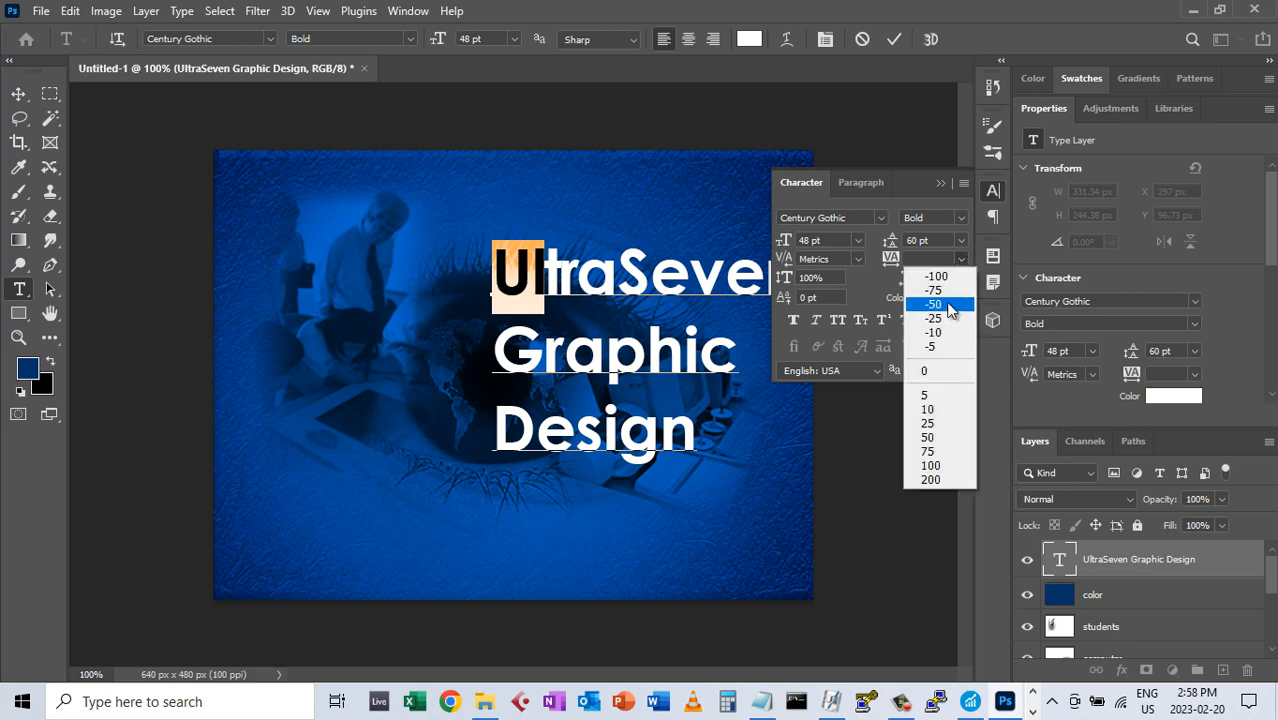
left_click(935, 290)
left_click(614, 270)
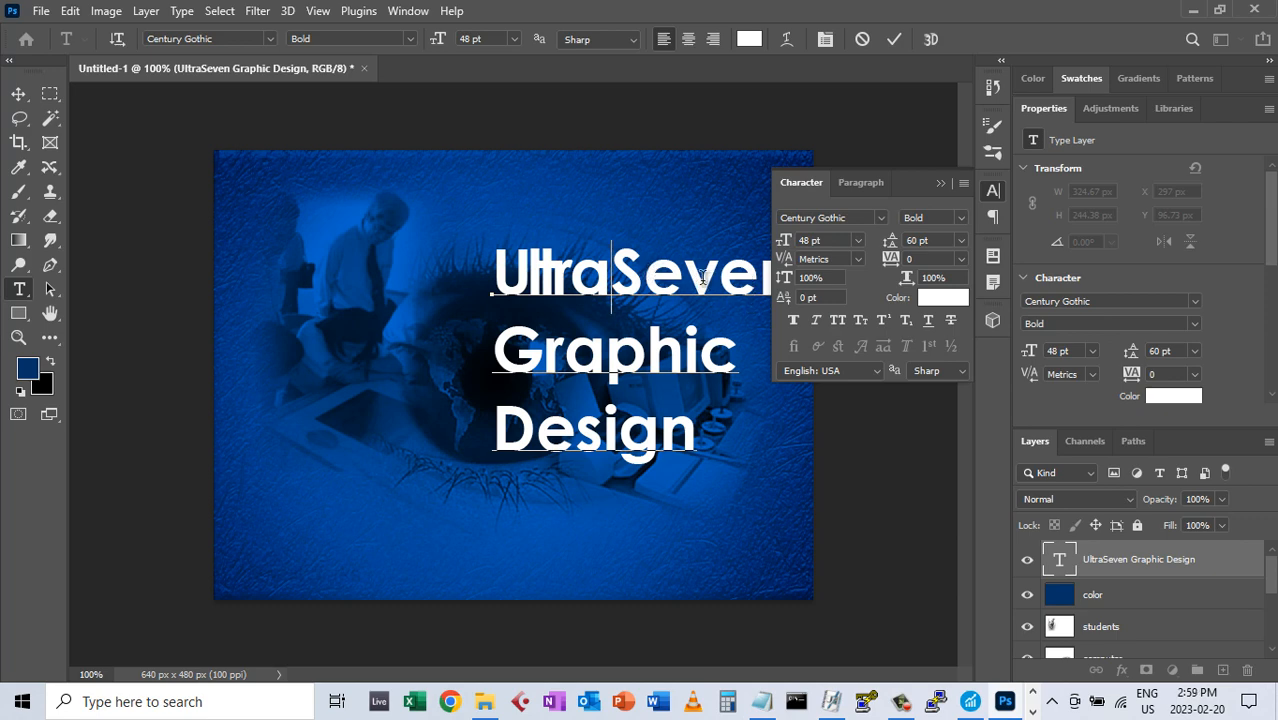
Tighten the tracking of the first "ev" in UltraSeven, trying -25 and settling on -75
left_click(655, 275)
left_click_drag(655, 275, 718, 276)
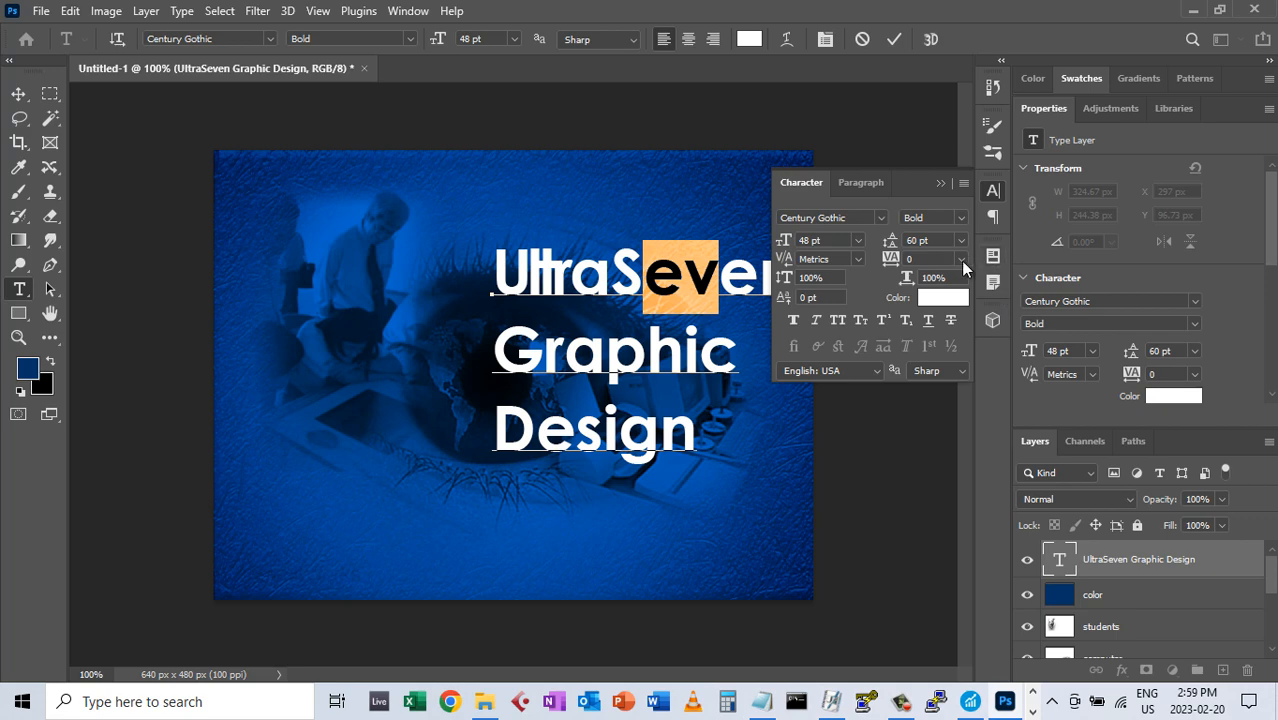
left_click(960, 260)
left_click(936, 318)
left_click(961, 259)
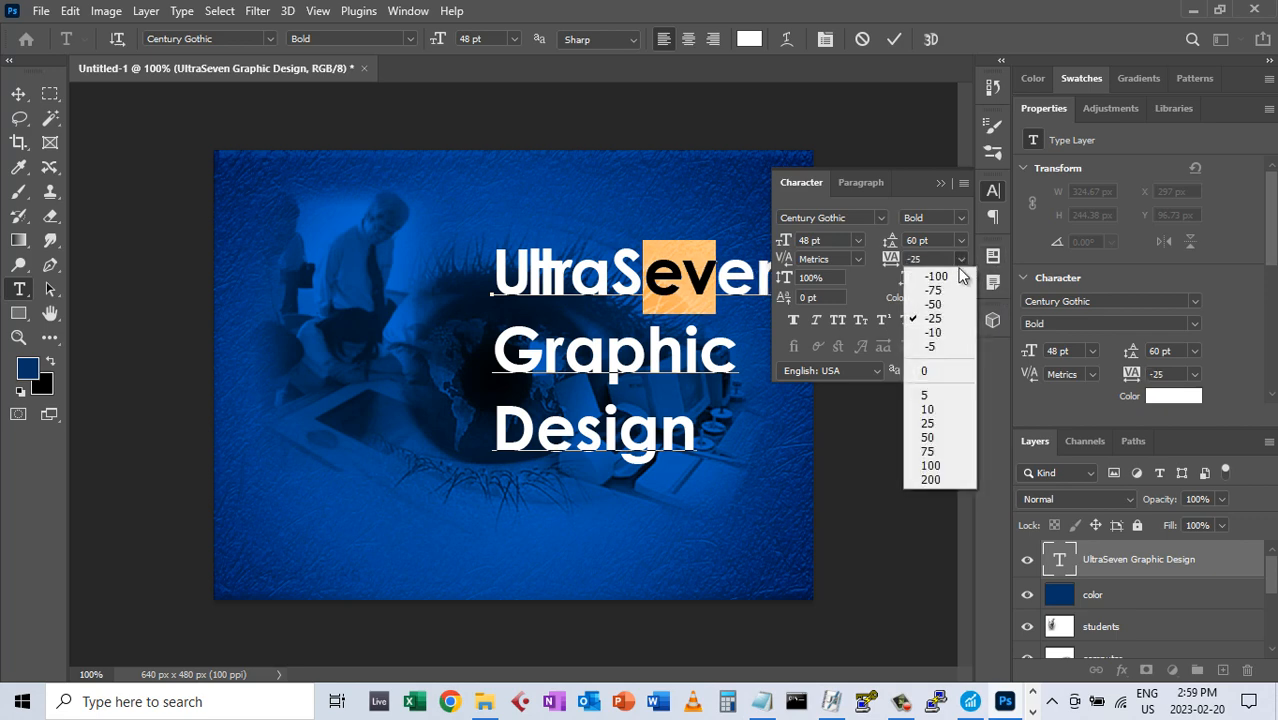
left_click(942, 289)
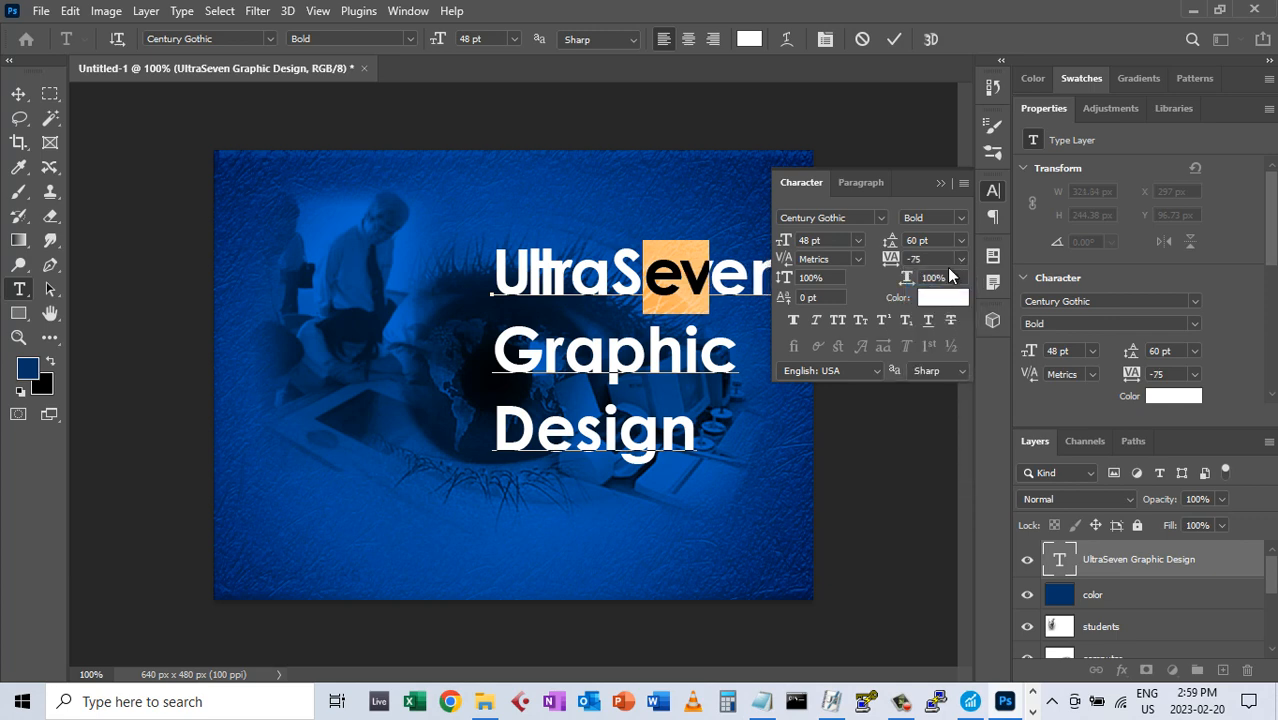
left_click(690, 285)
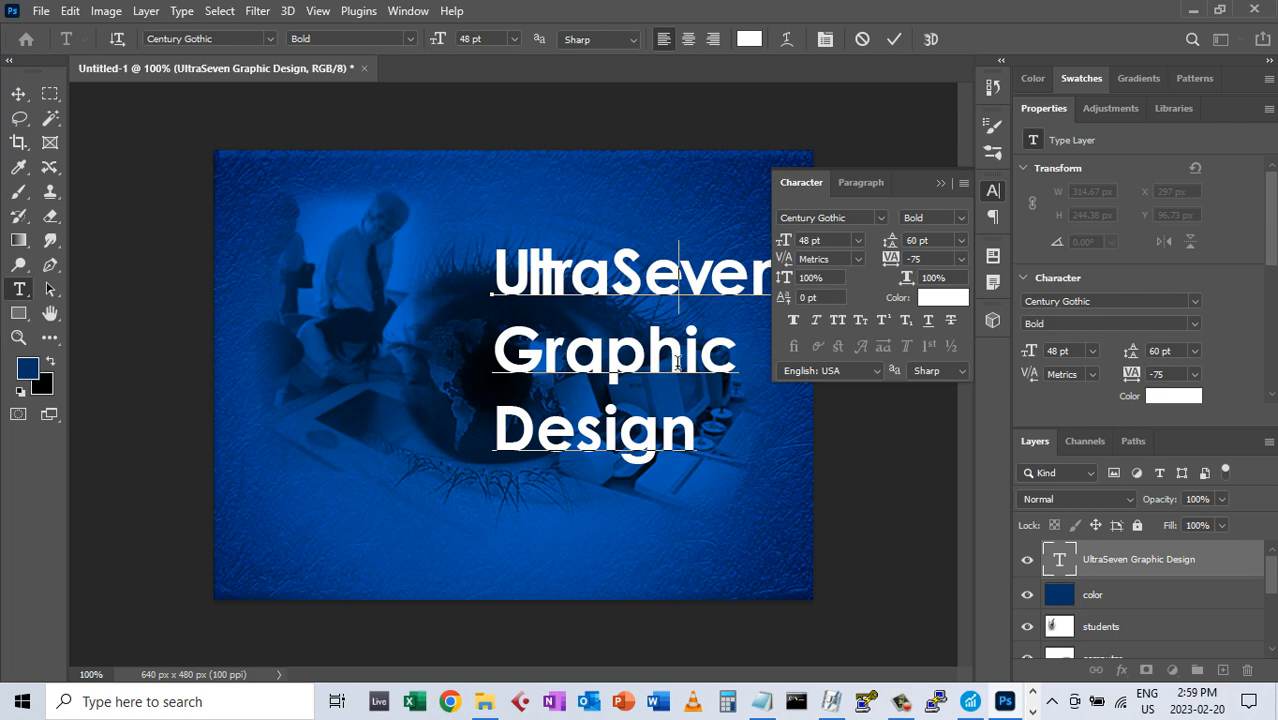
Set the tracking of the letter pairs "hi" and "ap" in the word Graphic to -75
left_click_drag(646, 352, 698, 352)
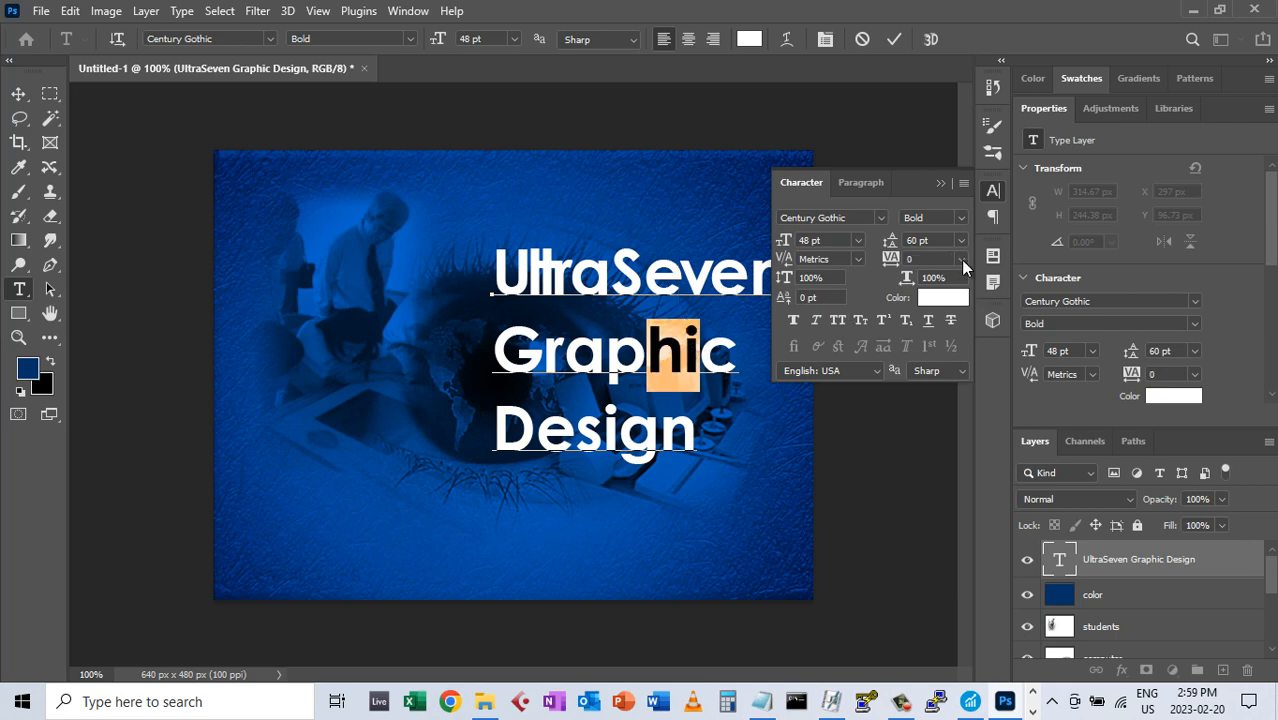
left_click(960, 259)
left_click(943, 293)
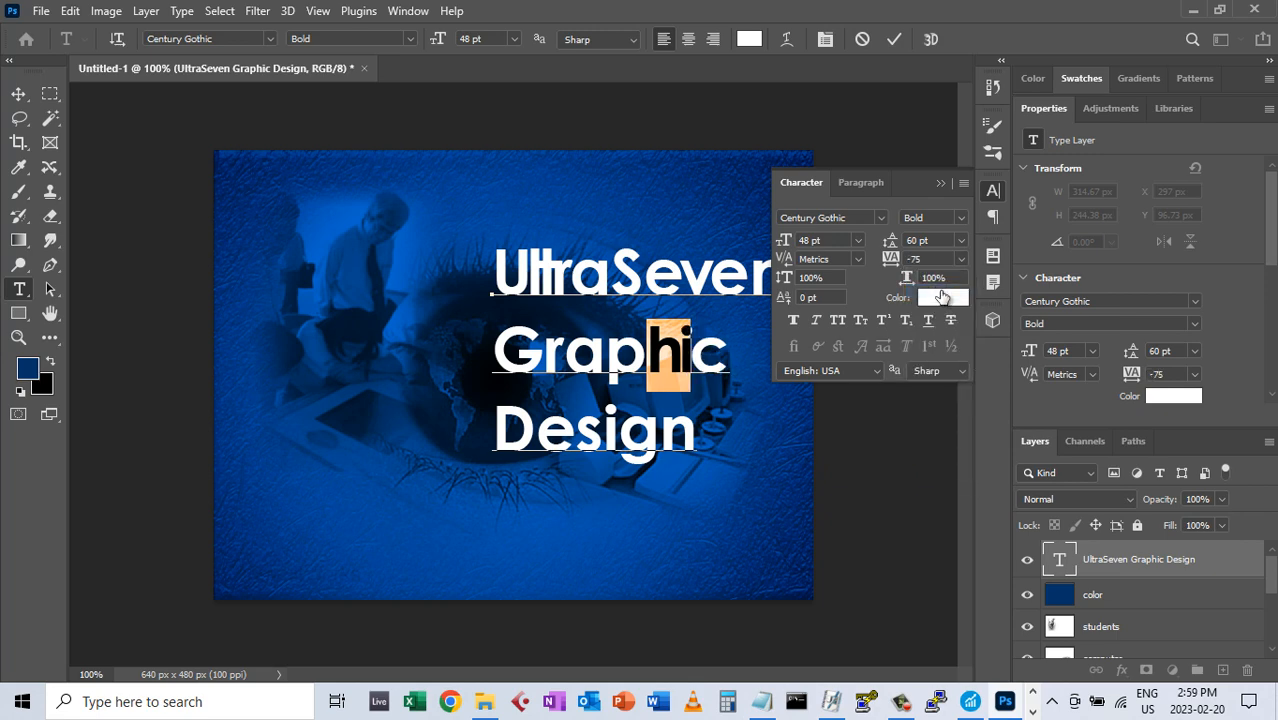
left_click_drag(578, 355, 652, 357)
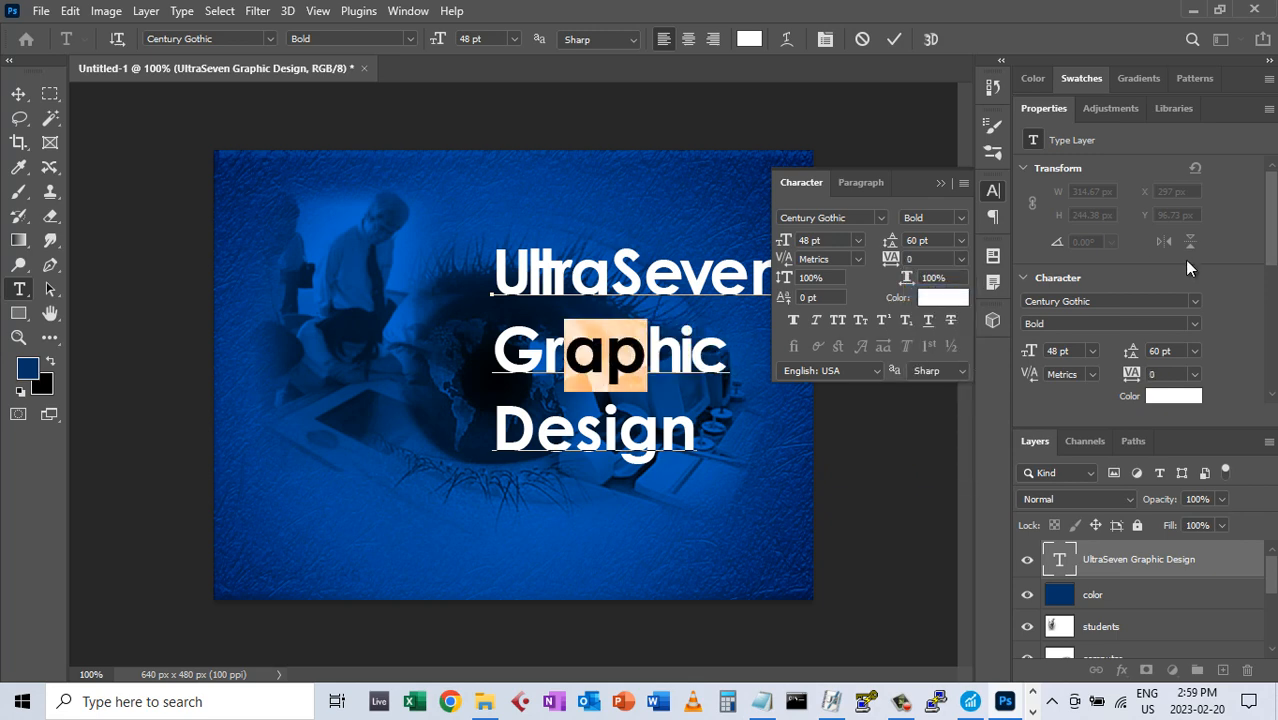
left_click(959, 244)
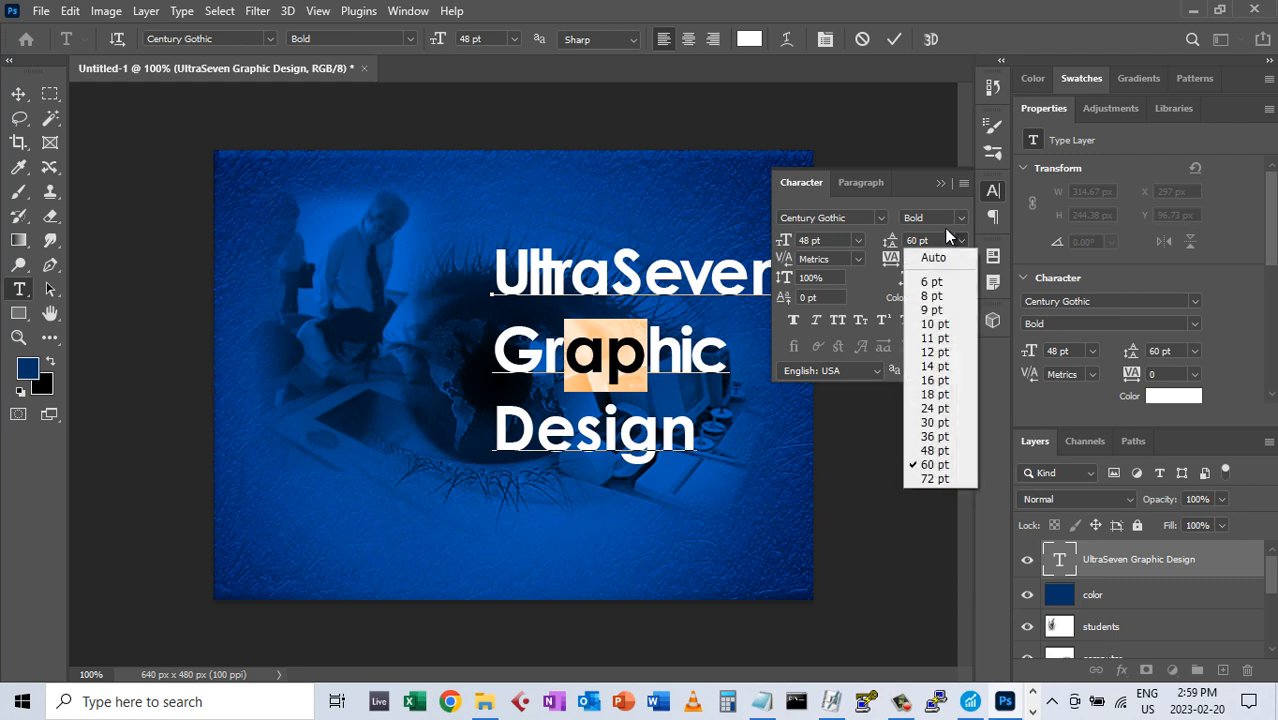
left_click(888, 260)
left_click(959, 258)
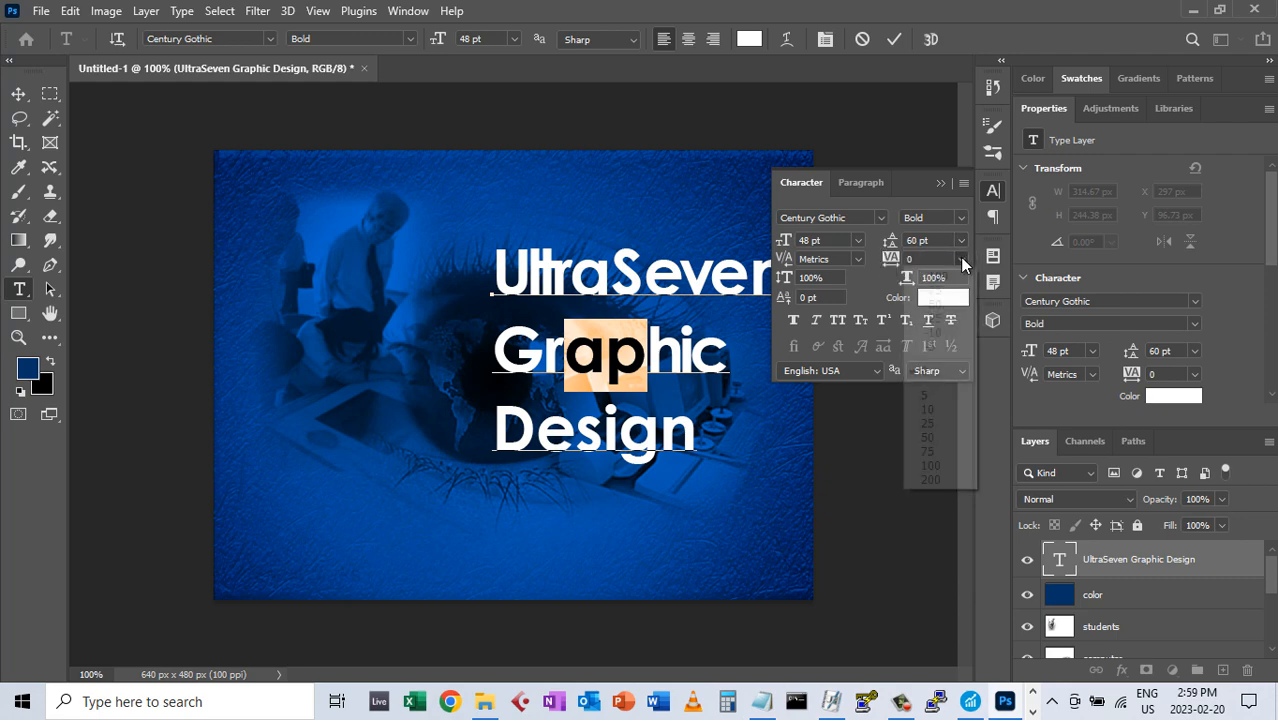
left_click(958, 290)
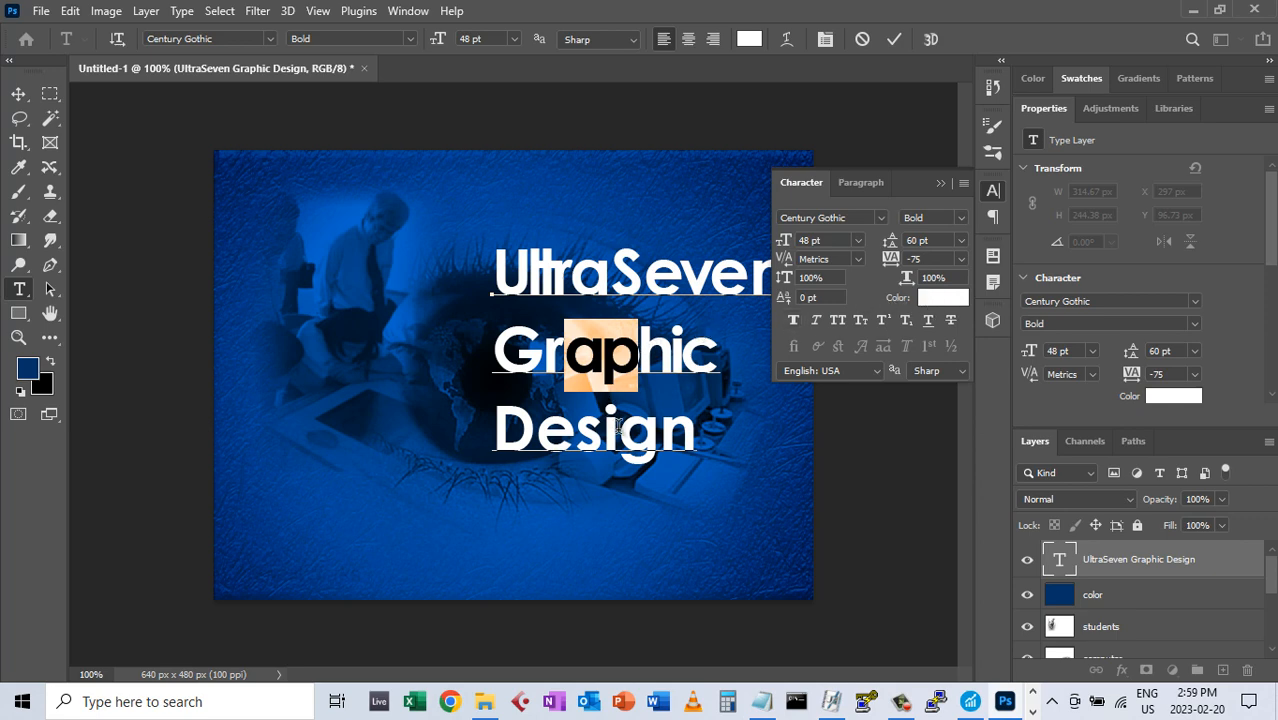
Set the tracking of the letters "gn" at the end of Design to -75
left_click_drag(617, 432, 698, 432)
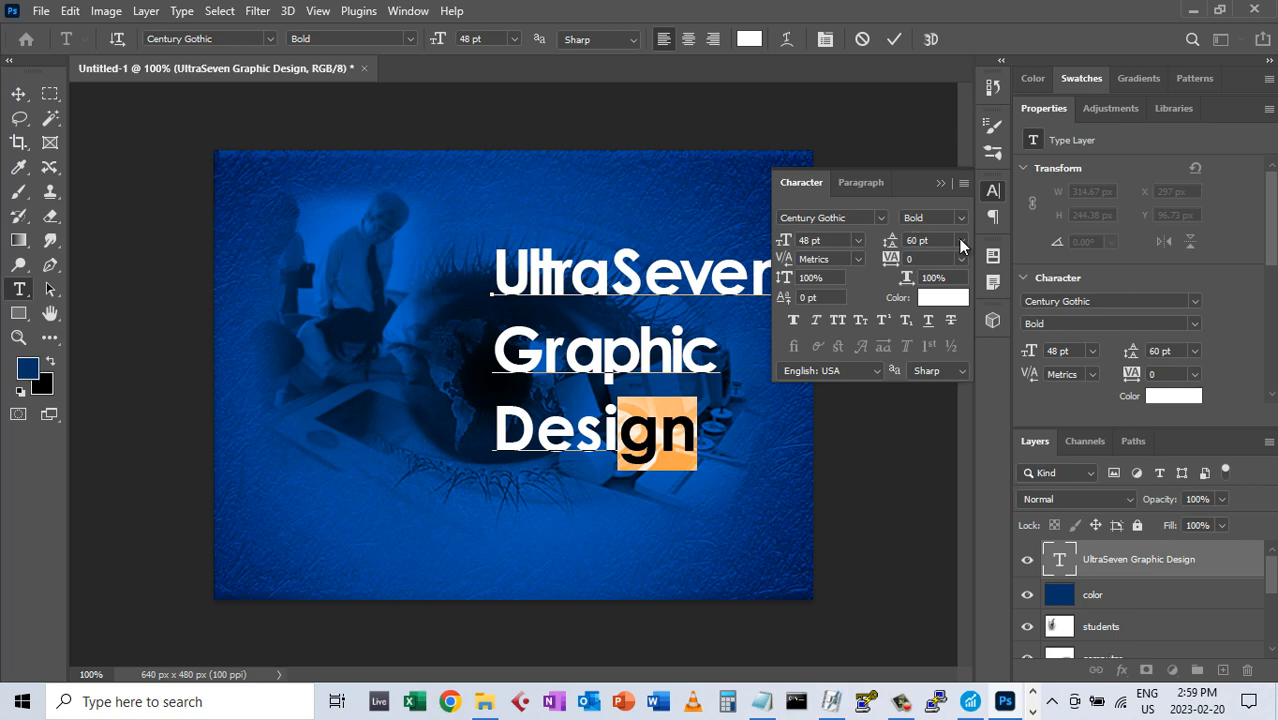
left_click(960, 259)
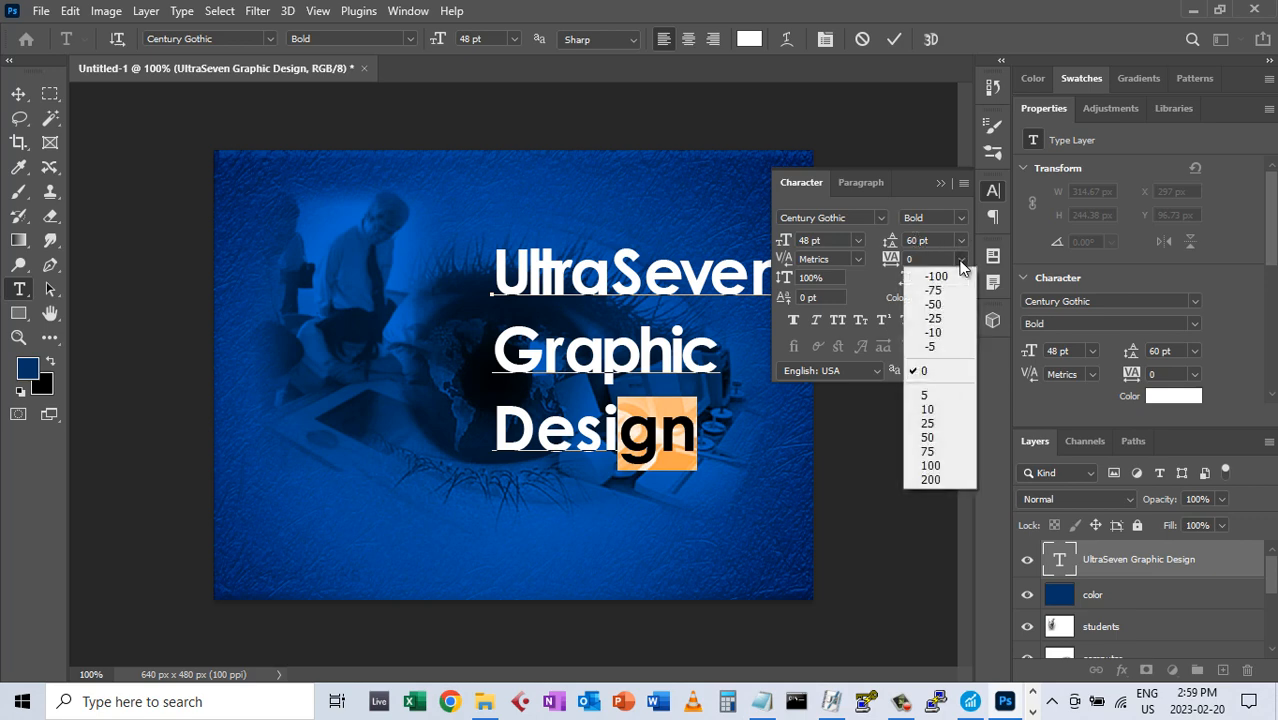
left_click(933, 290)
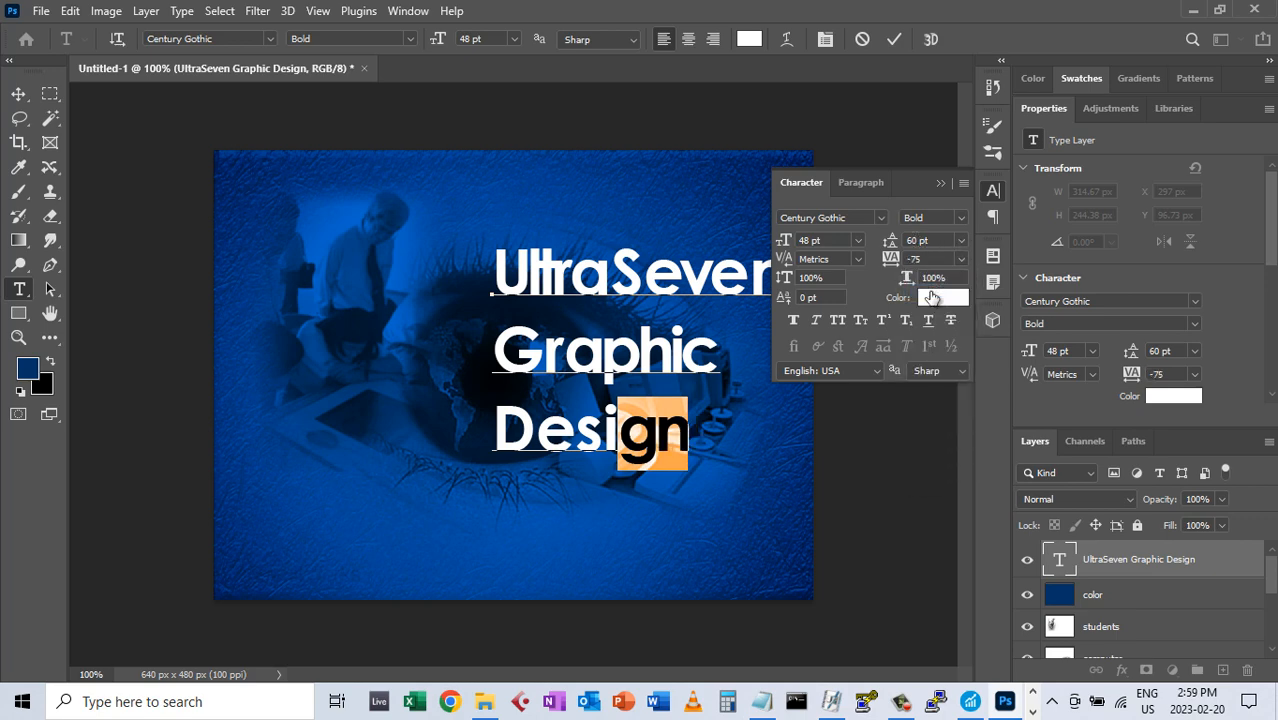
left_click(636, 450)
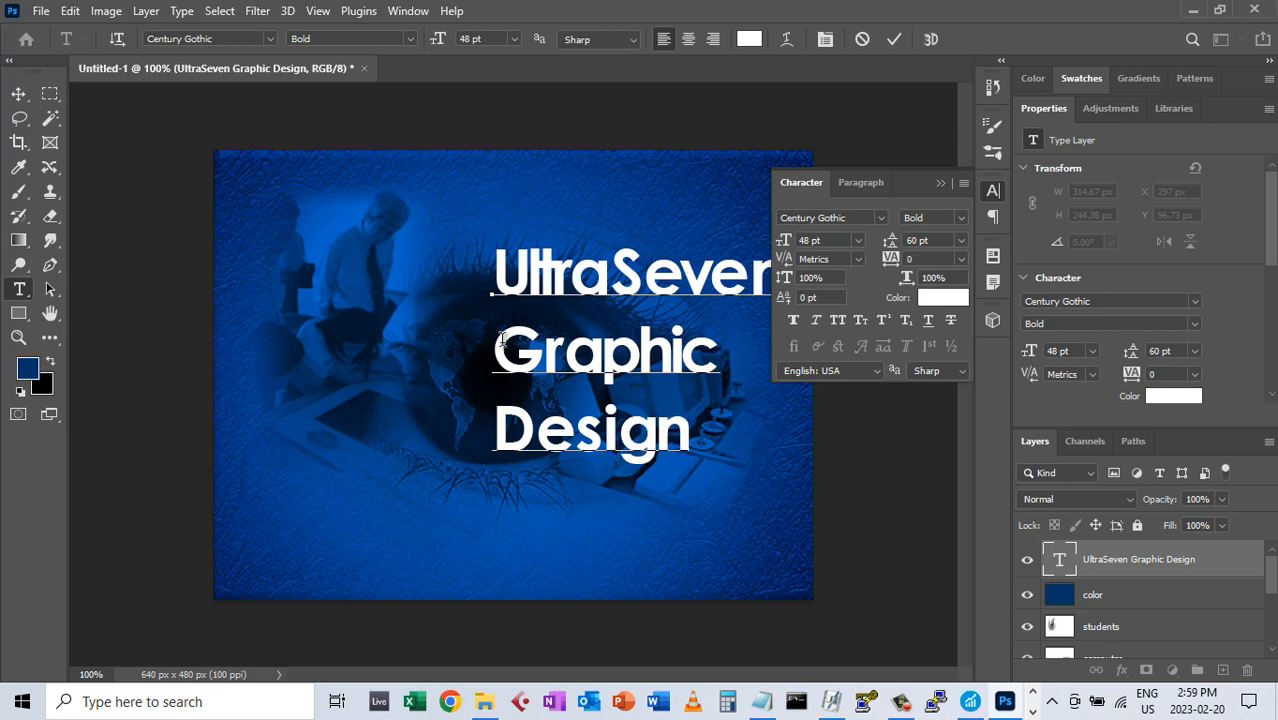
Set the tracking of the letters "ra" in the word Graphic to -75
left_click_drag(543, 345, 590, 352)
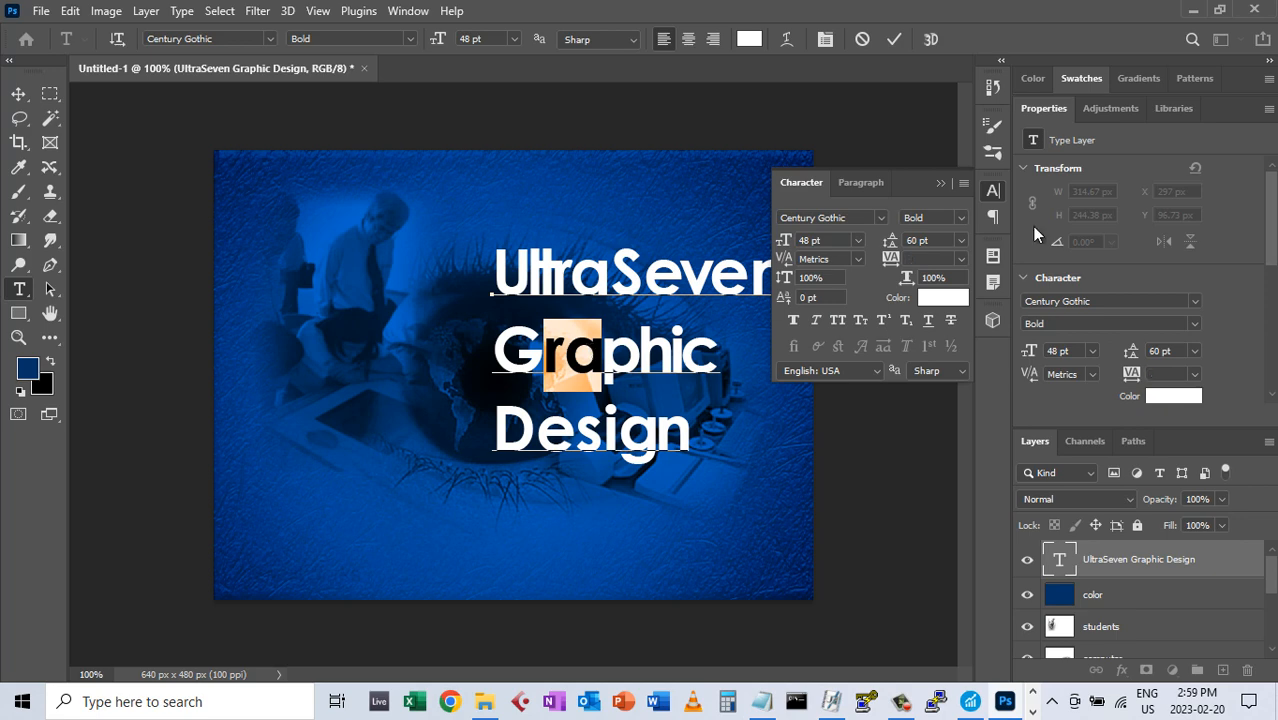
left_click(961, 259)
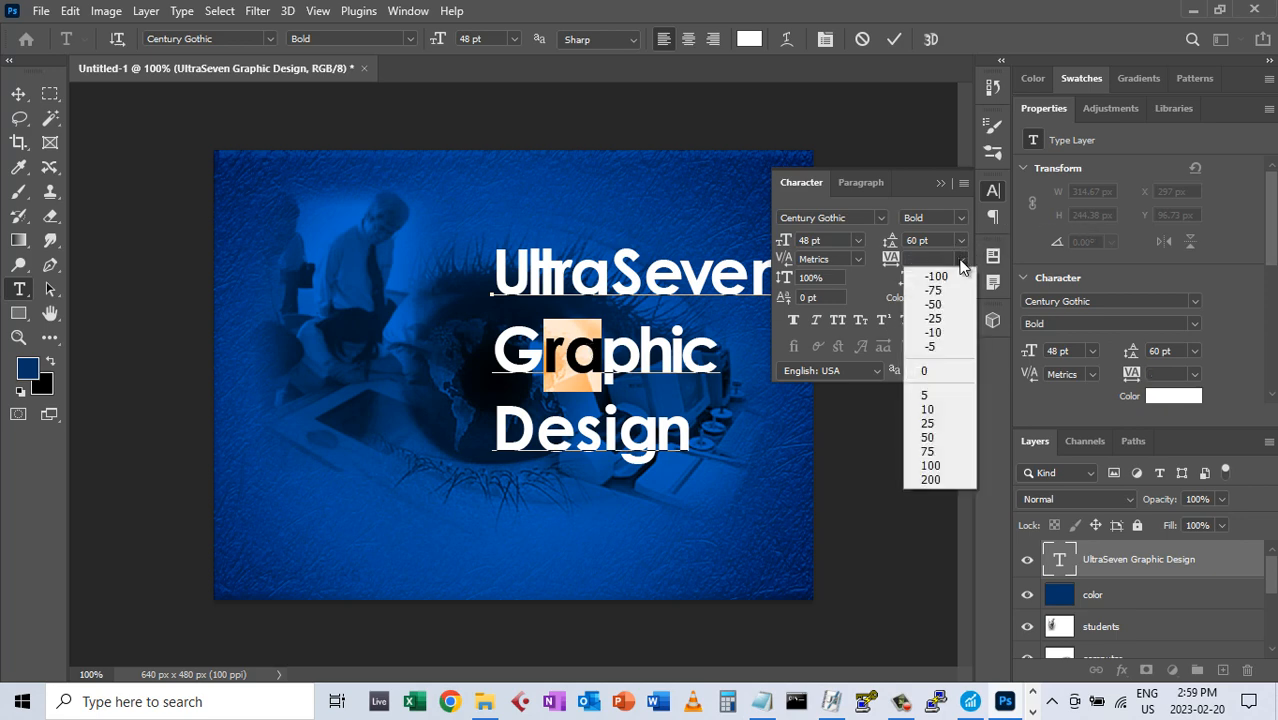
left_click(932, 290)
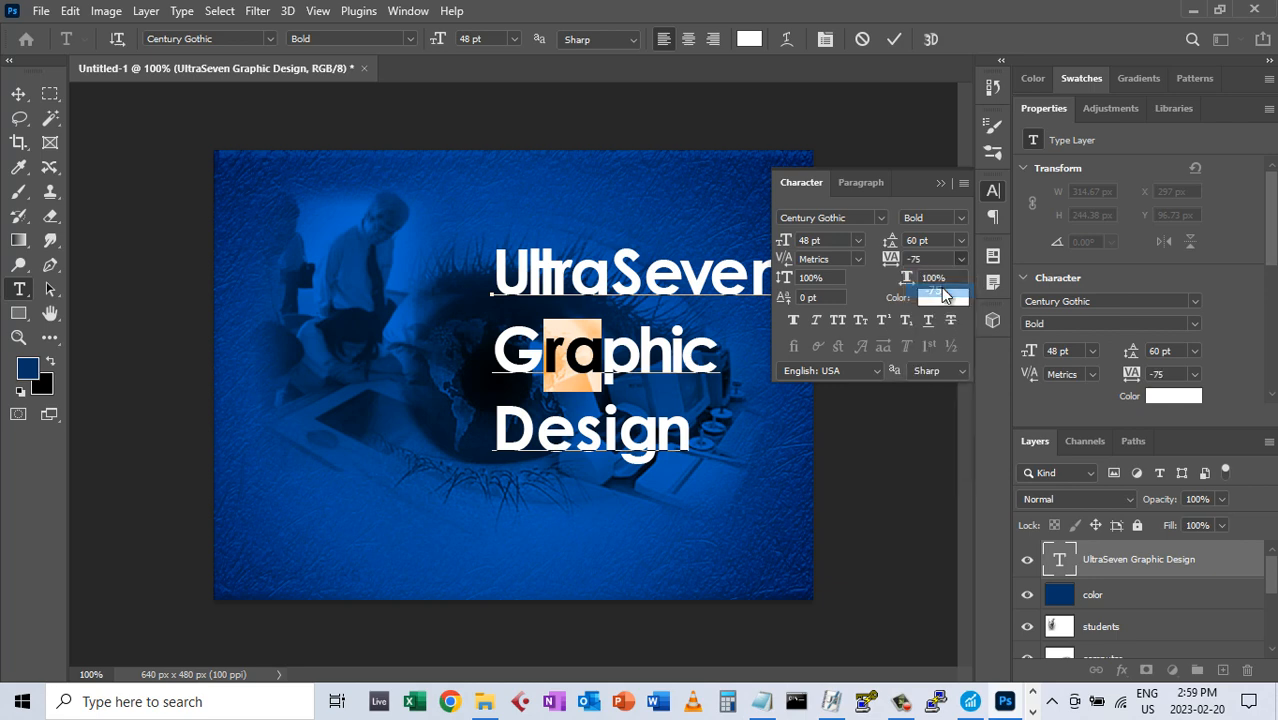
left_click(633, 350)
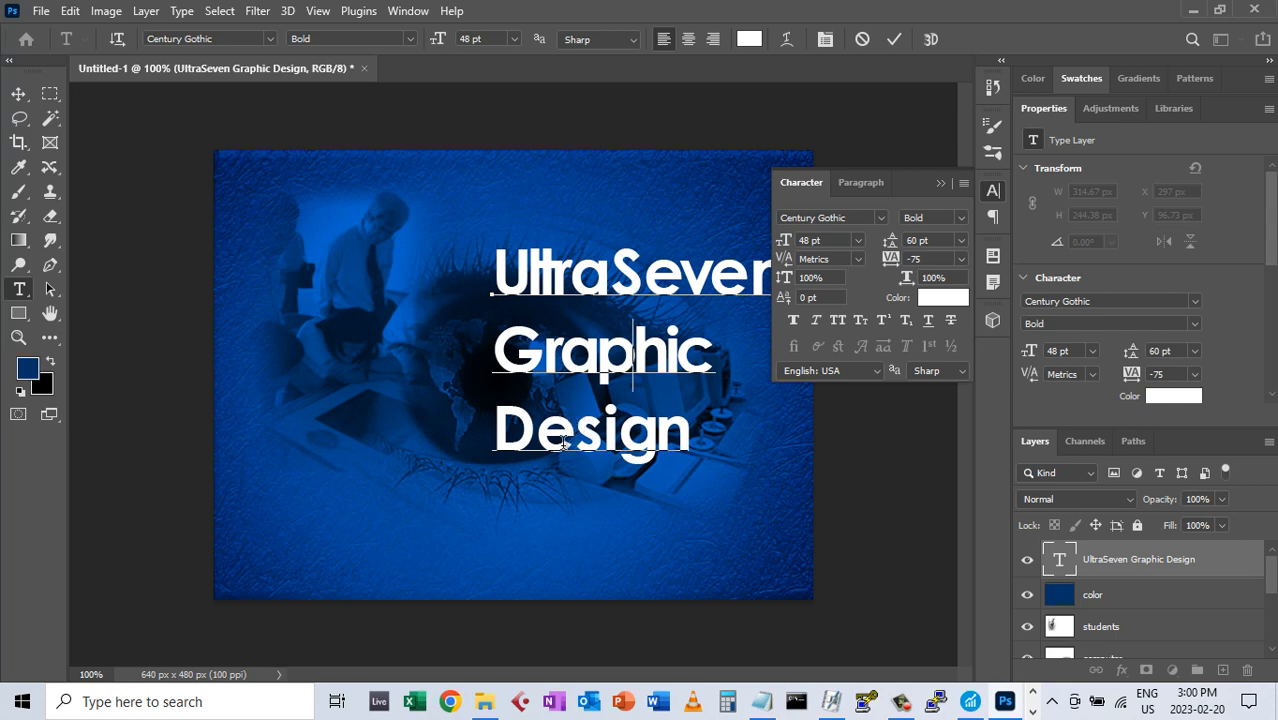
Set the tracking of the letters "es" in the word Design to -75
left_click_drag(535, 430, 604, 430)
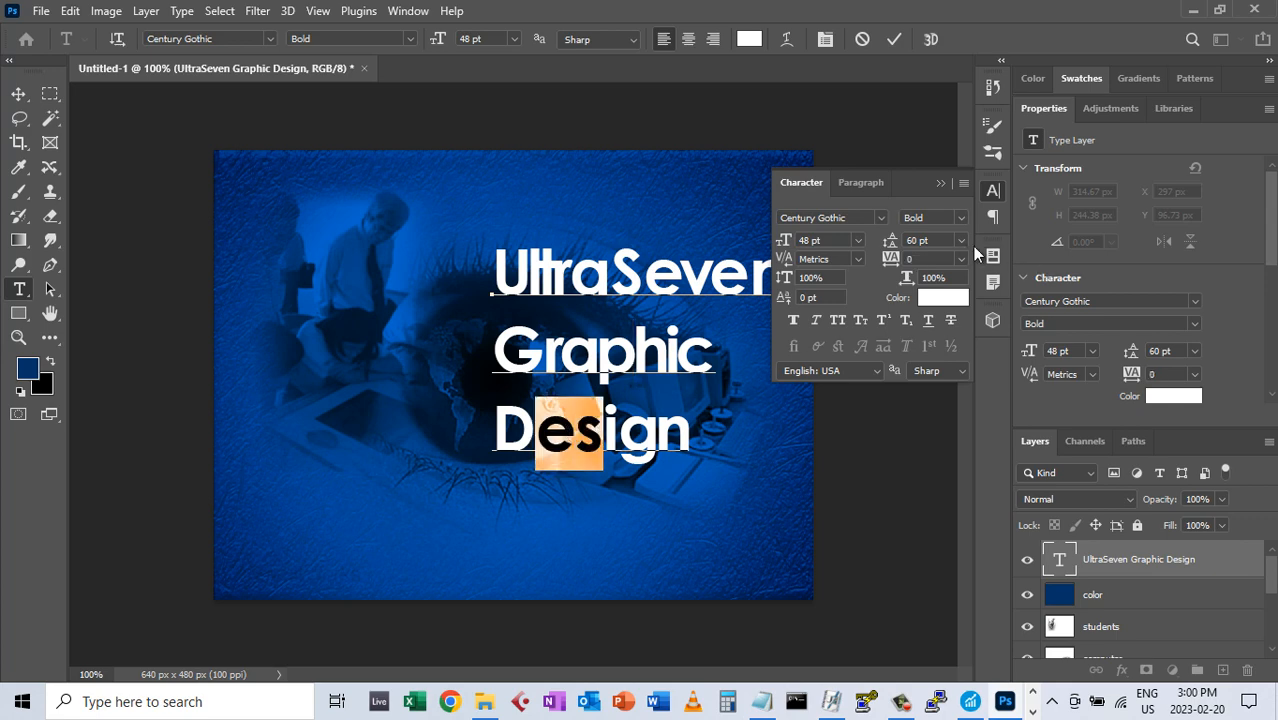
left_click(960, 259)
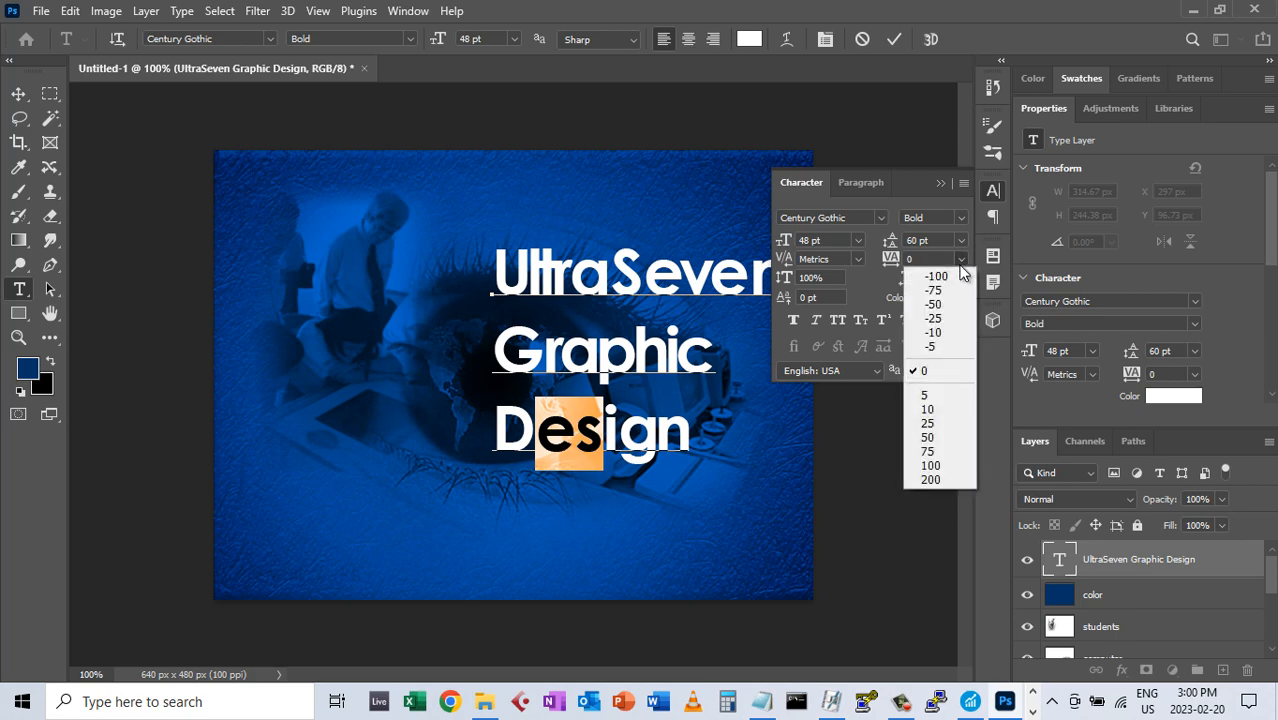
left_click(946, 291)
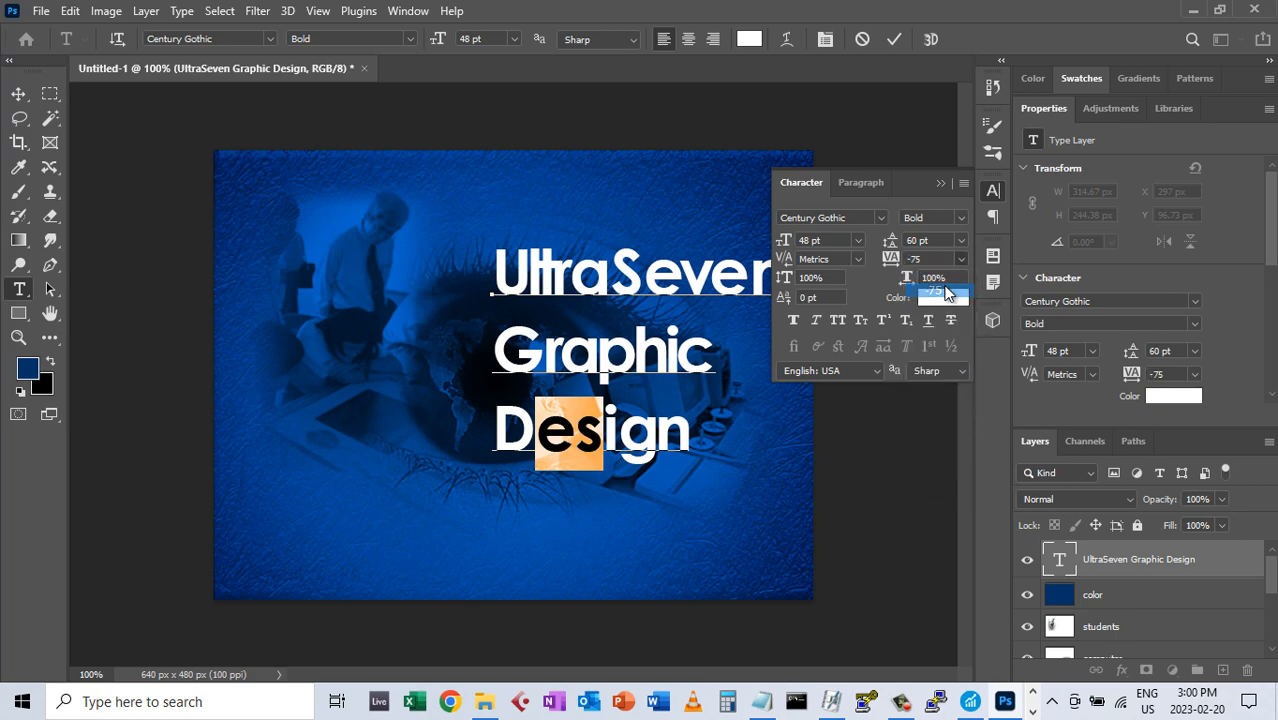
left_click(656, 419)
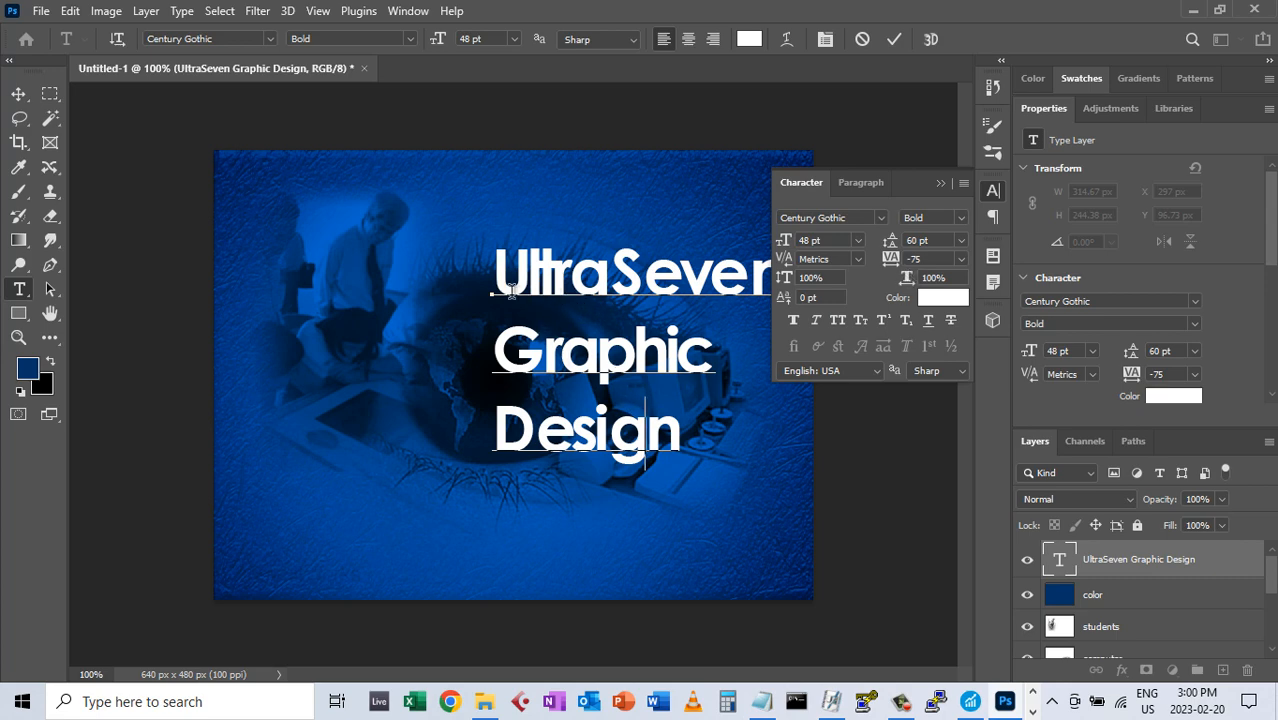
Reduce the leading from the "l" of UltraSeven through the "D" of Design, trying 36 pt and settling on 30 pt
left_click_drag(513, 289, 540, 412)
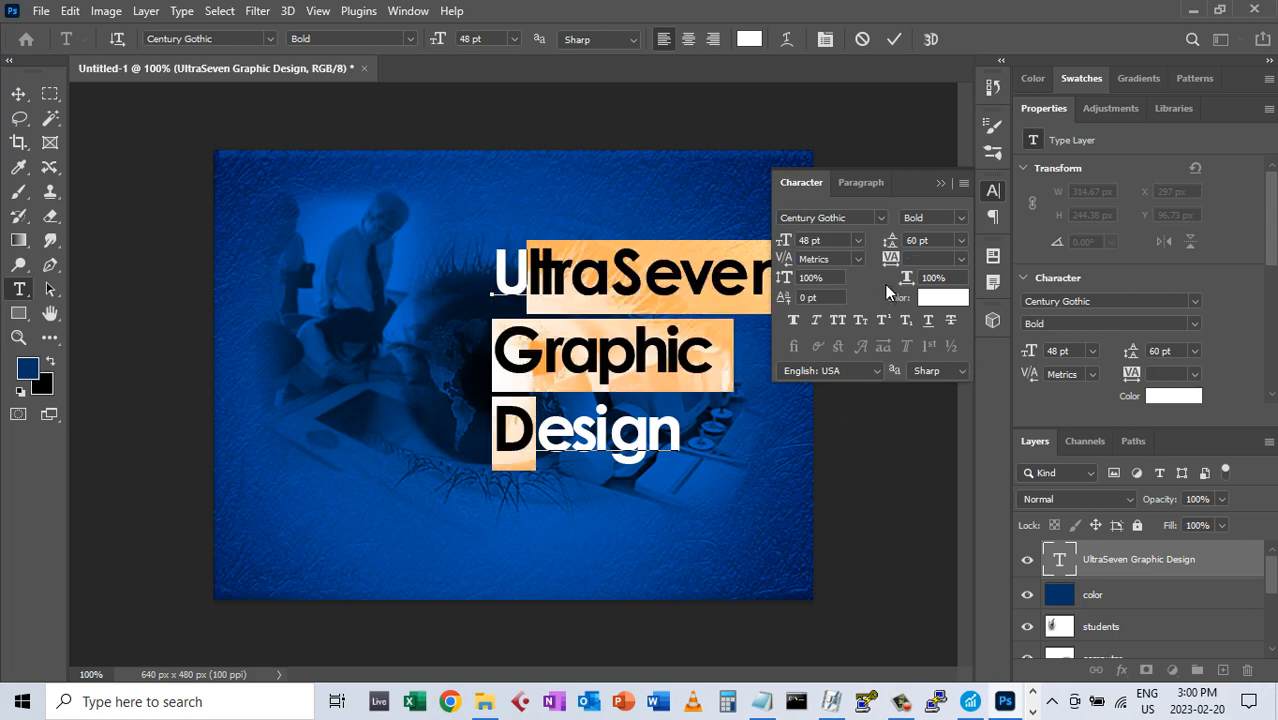
left_click(961, 241)
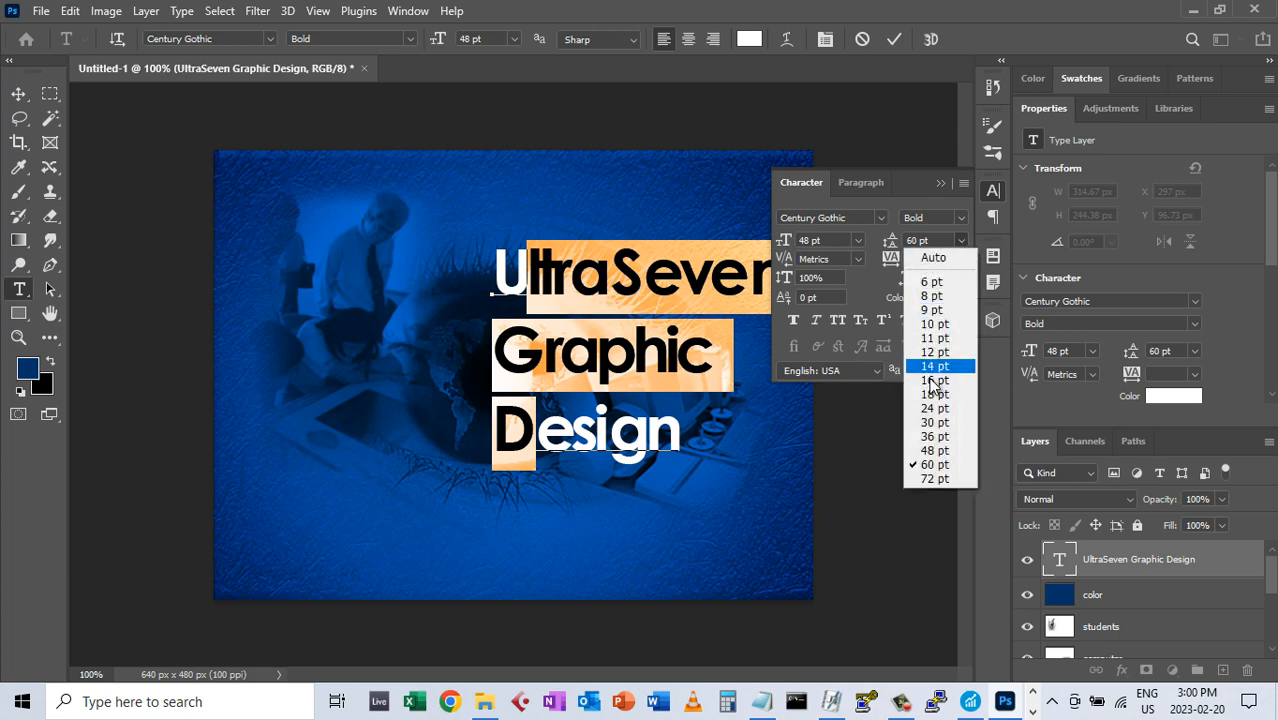
left_click(935, 437)
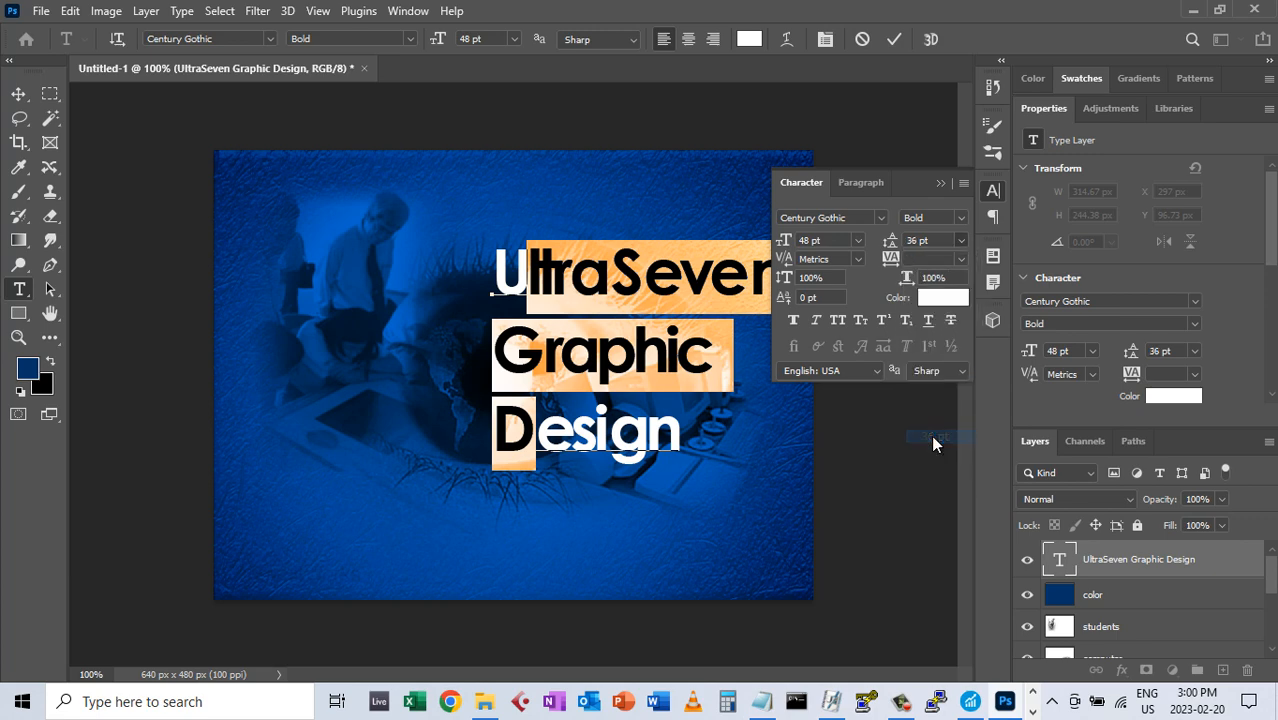
left_click(596, 378)
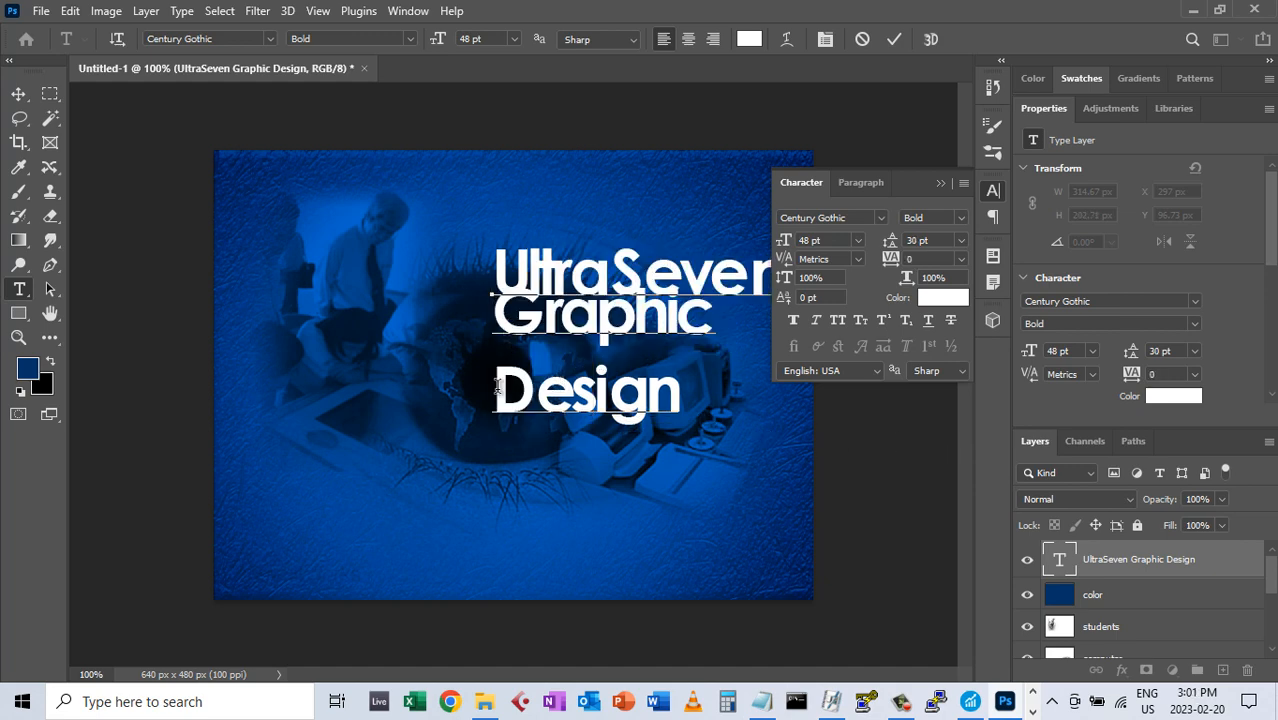
Set the leading of the word Design to 36 pt
left_click_drag(497, 387, 688, 400)
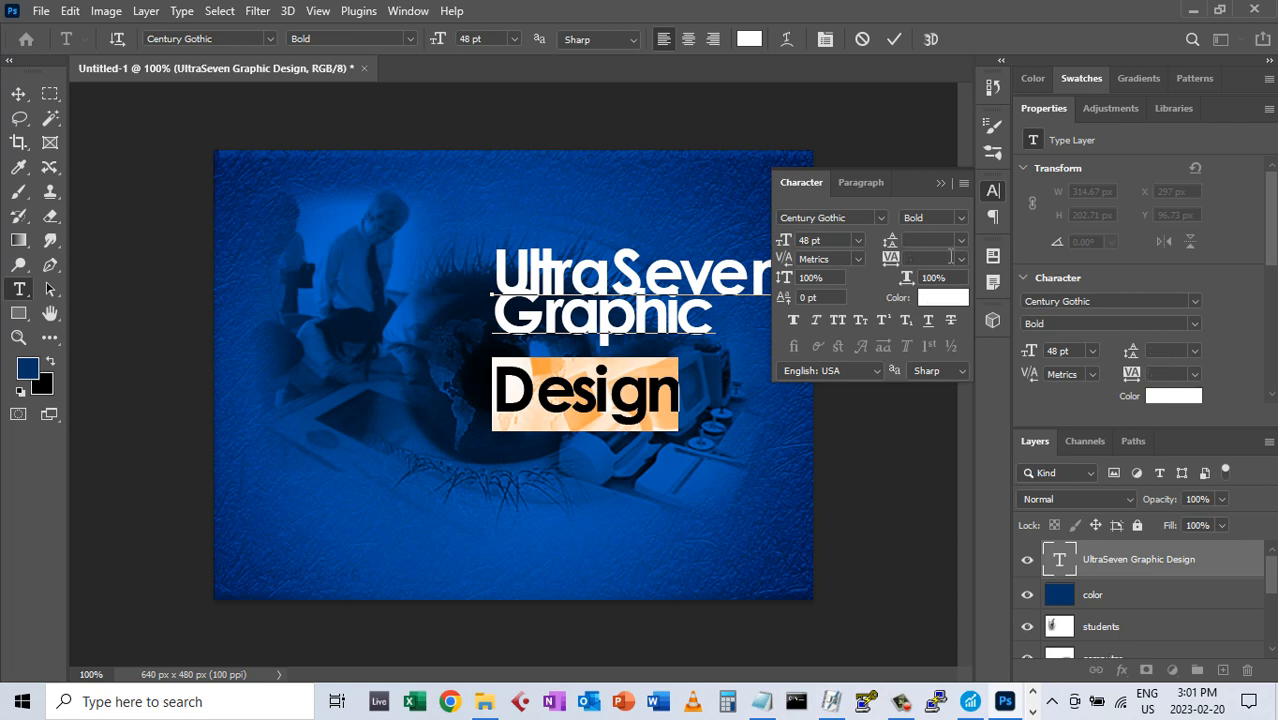
left_click(961, 240)
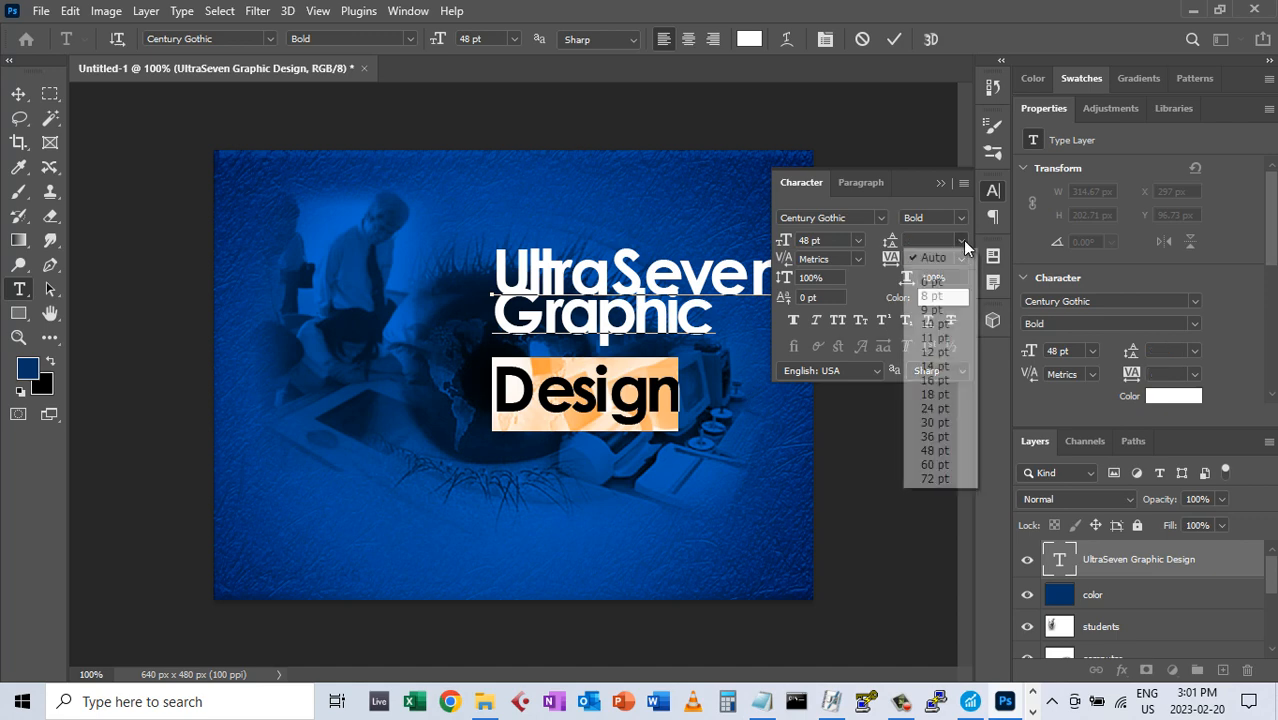
left_click(935, 437)
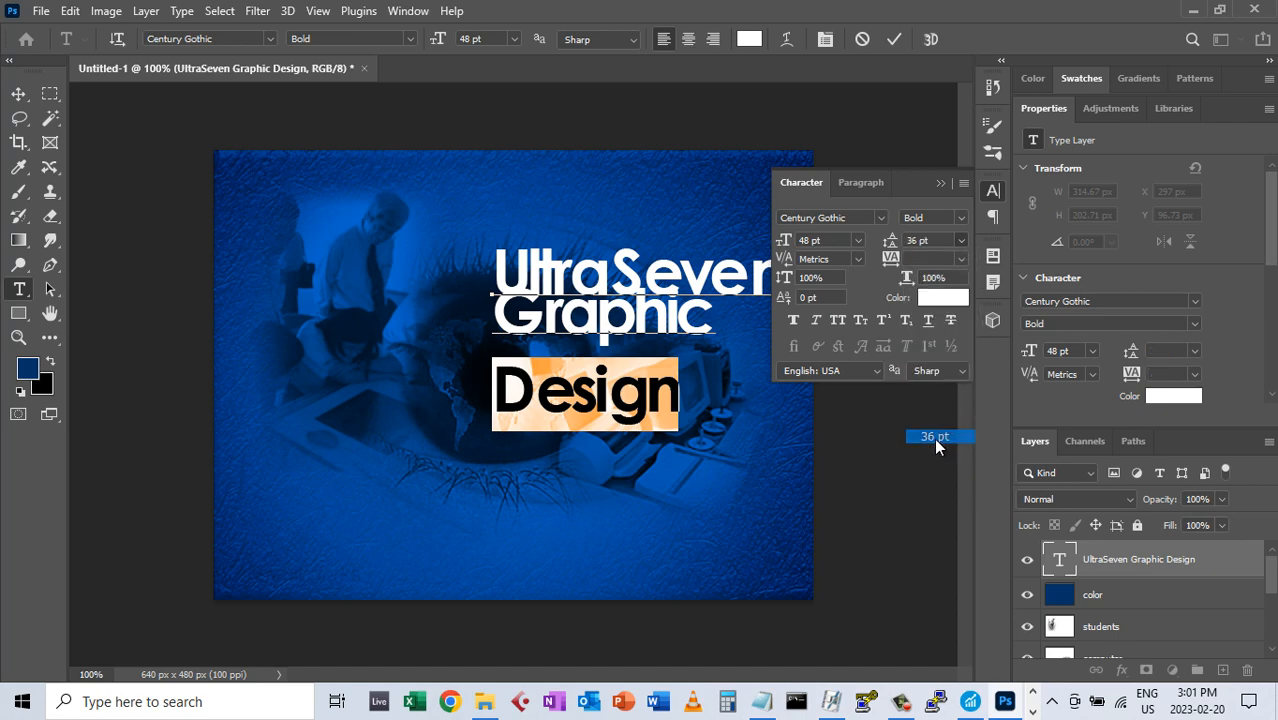
left_click(640, 365)
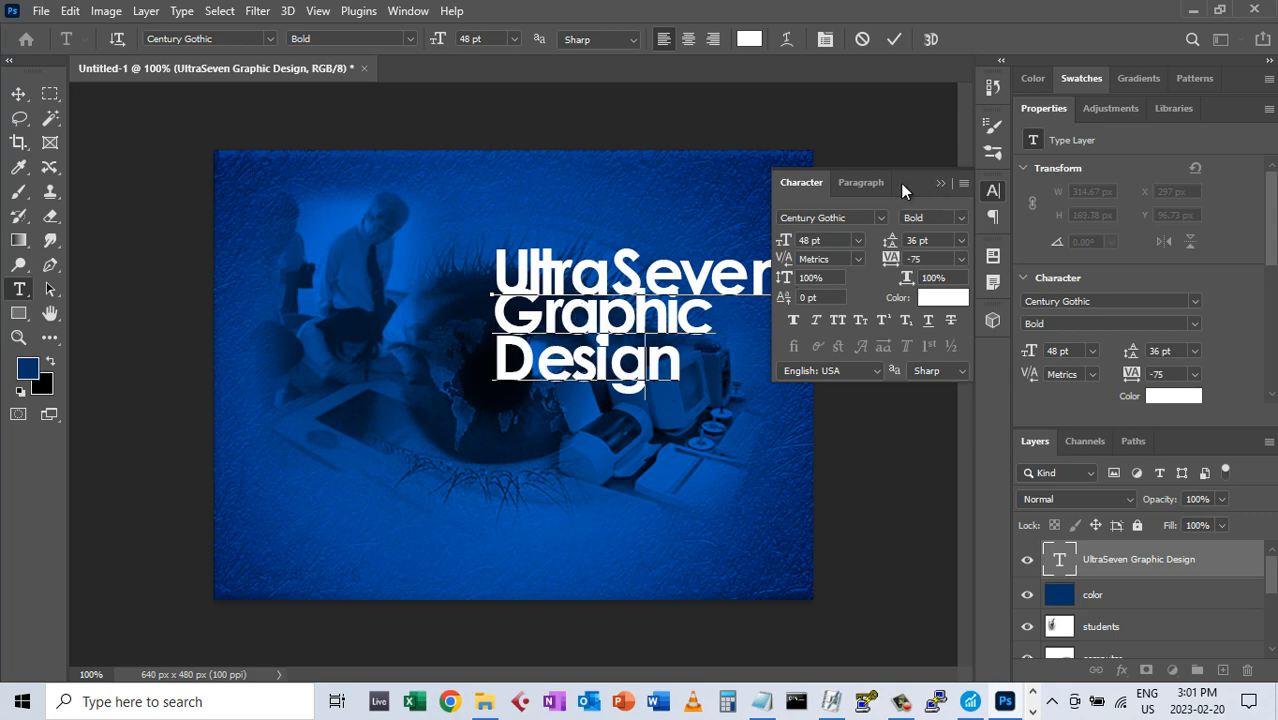
left_click(785, 184)
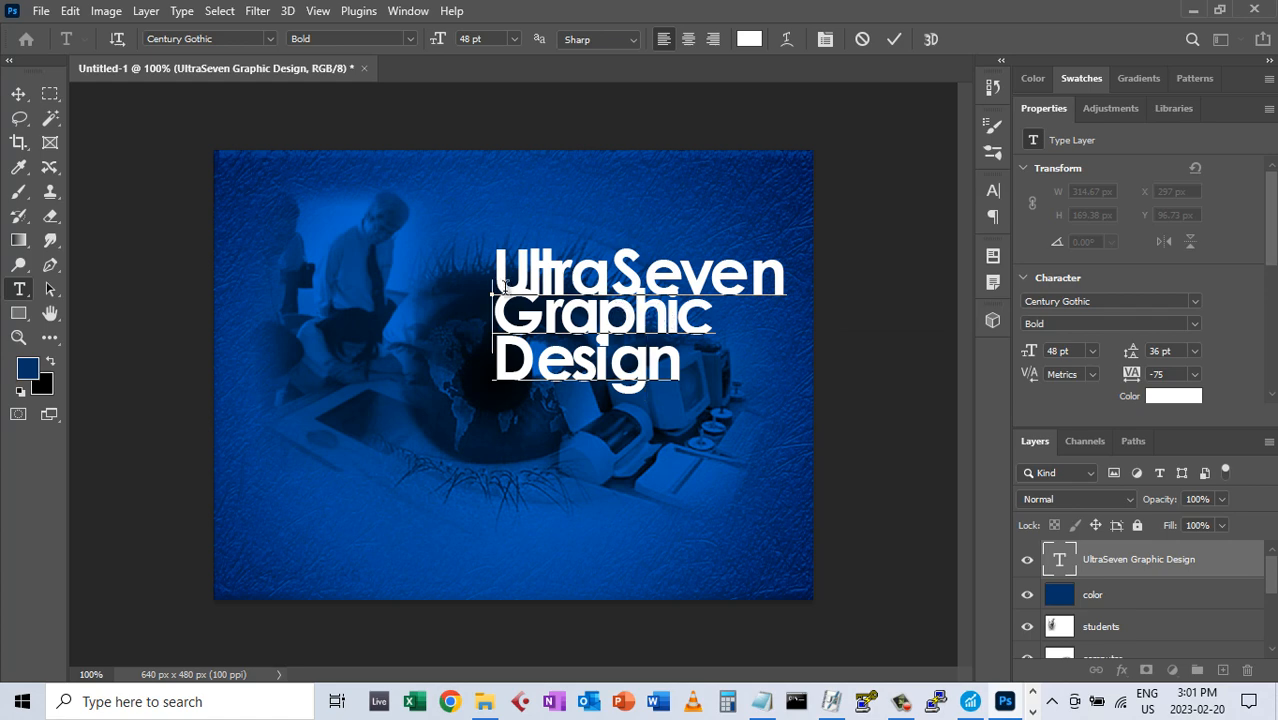
Set the leading of the word Graphic to 36 pt to match the line below it
left_click_drag(502, 292, 727, 313)
left_click(666, 325)
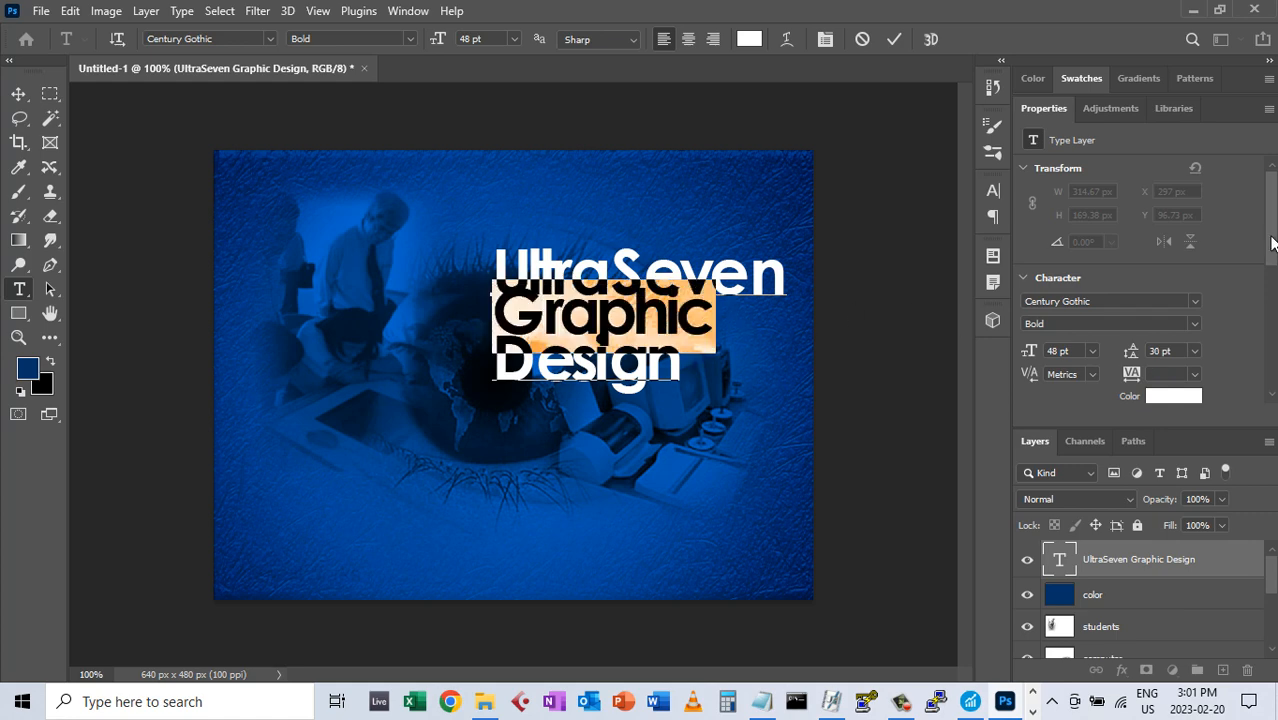
left_click(831, 46)
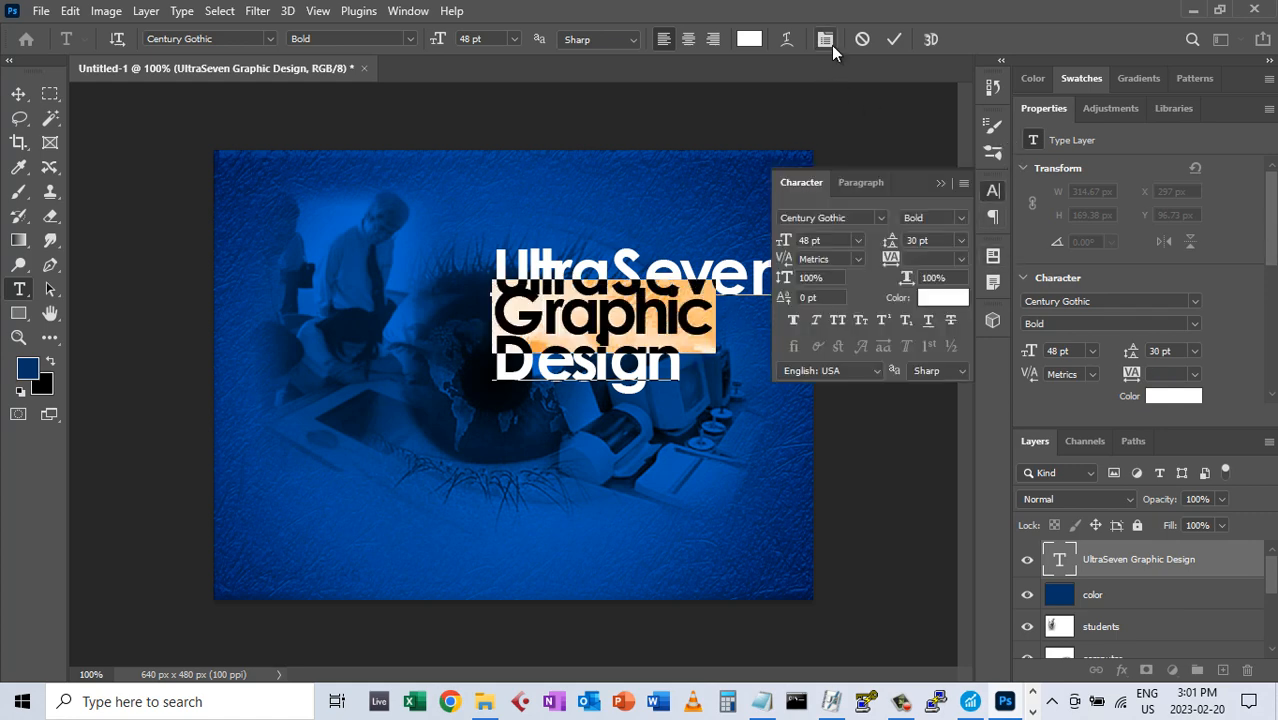
left_click(961, 240)
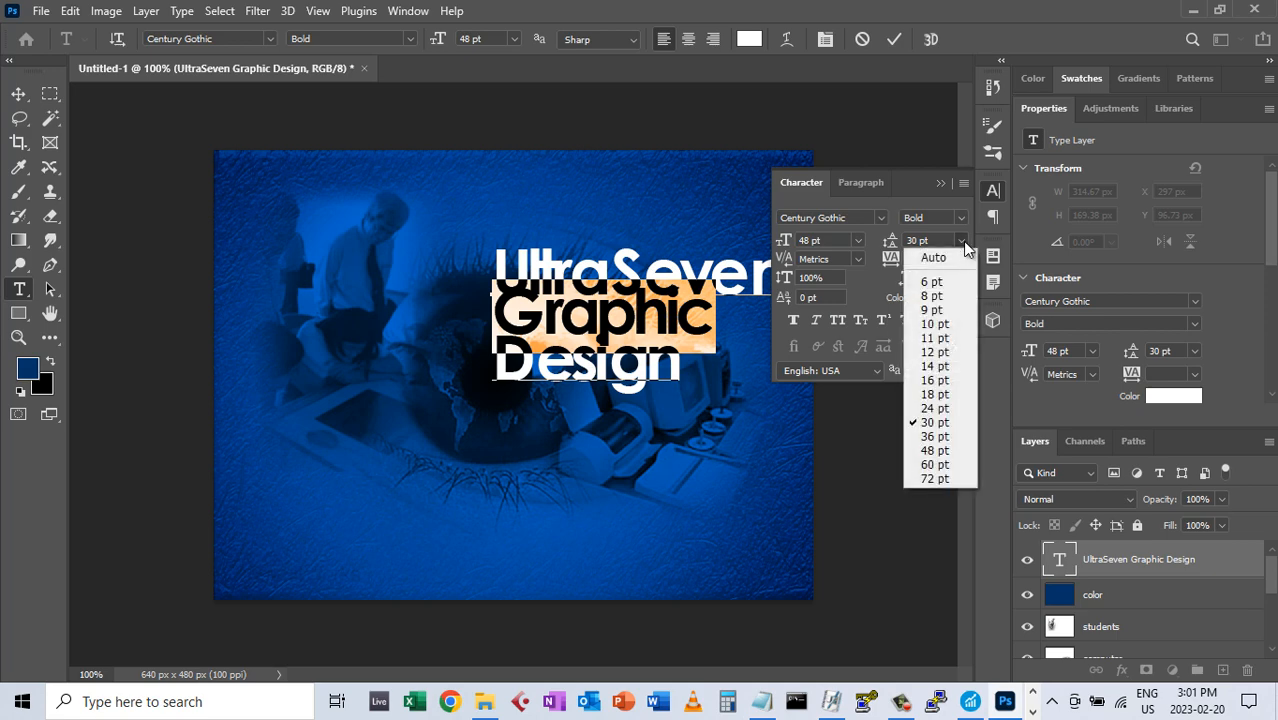
left_click(949, 438)
left_click(609, 338)
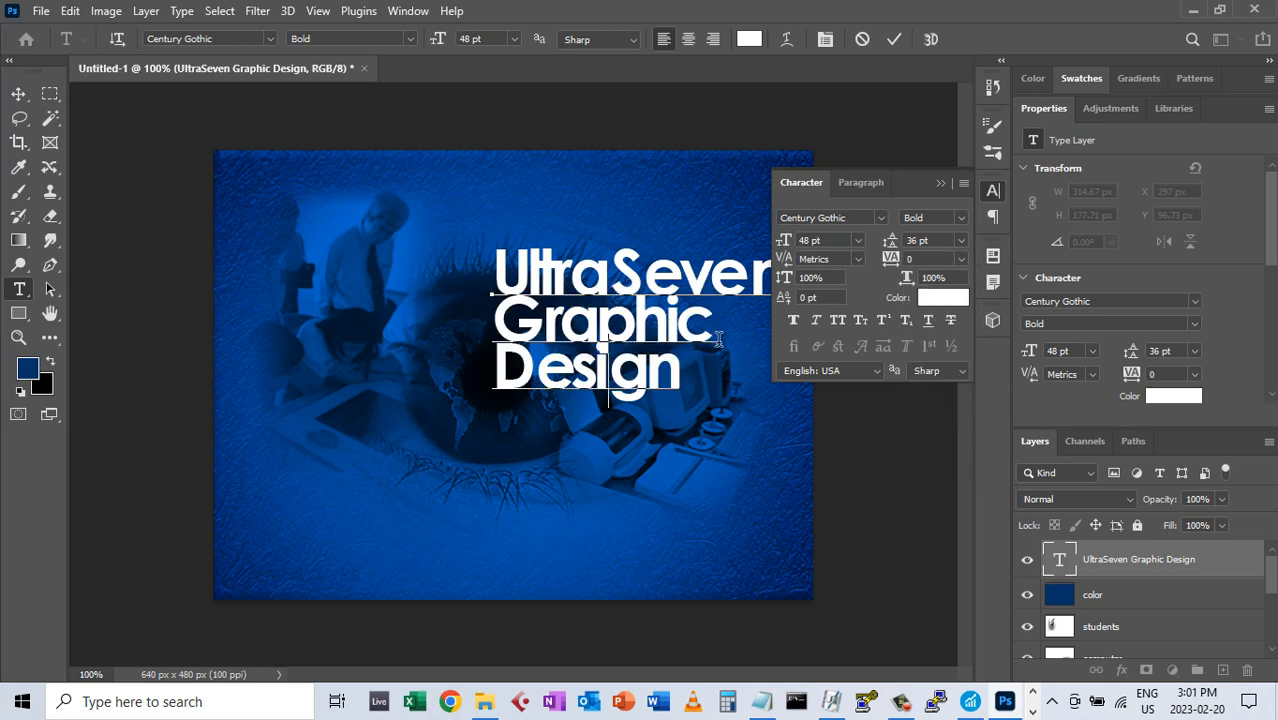
left_click(940, 183)
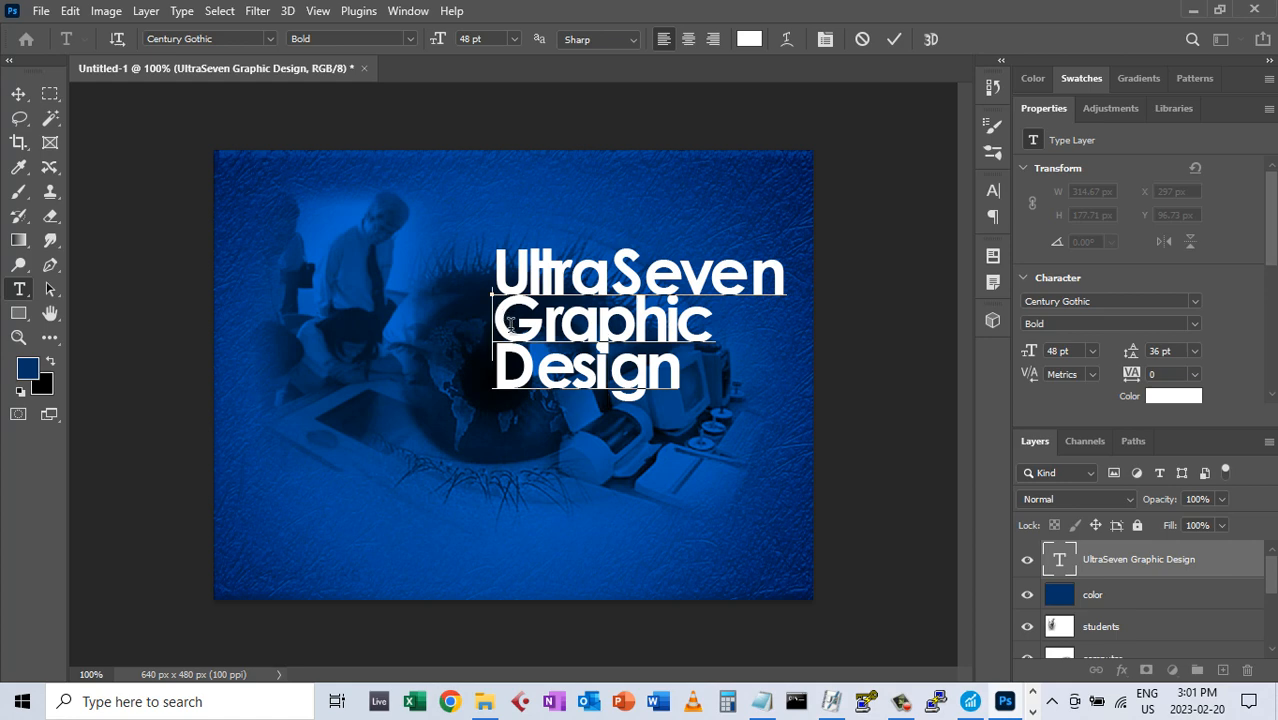
Set the font size of the words Graphic and Design to 36 pt
left_click_drag(494, 303, 691, 366)
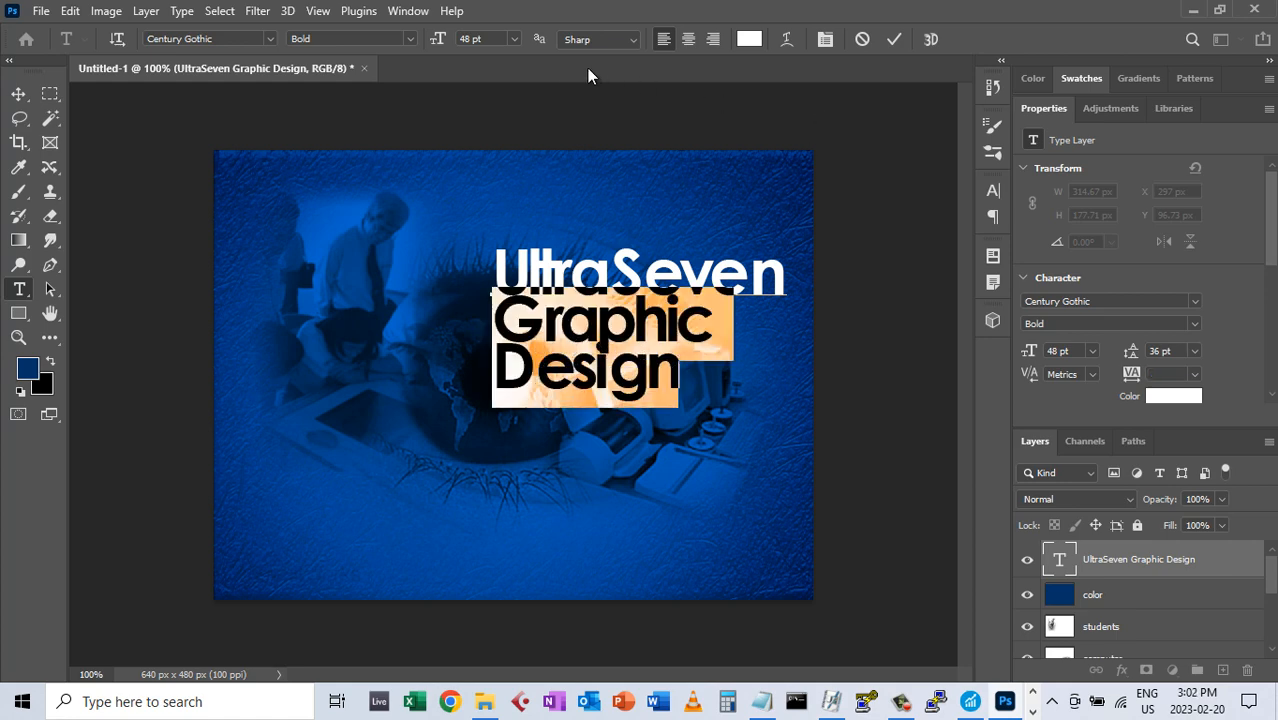
left_click(513, 39)
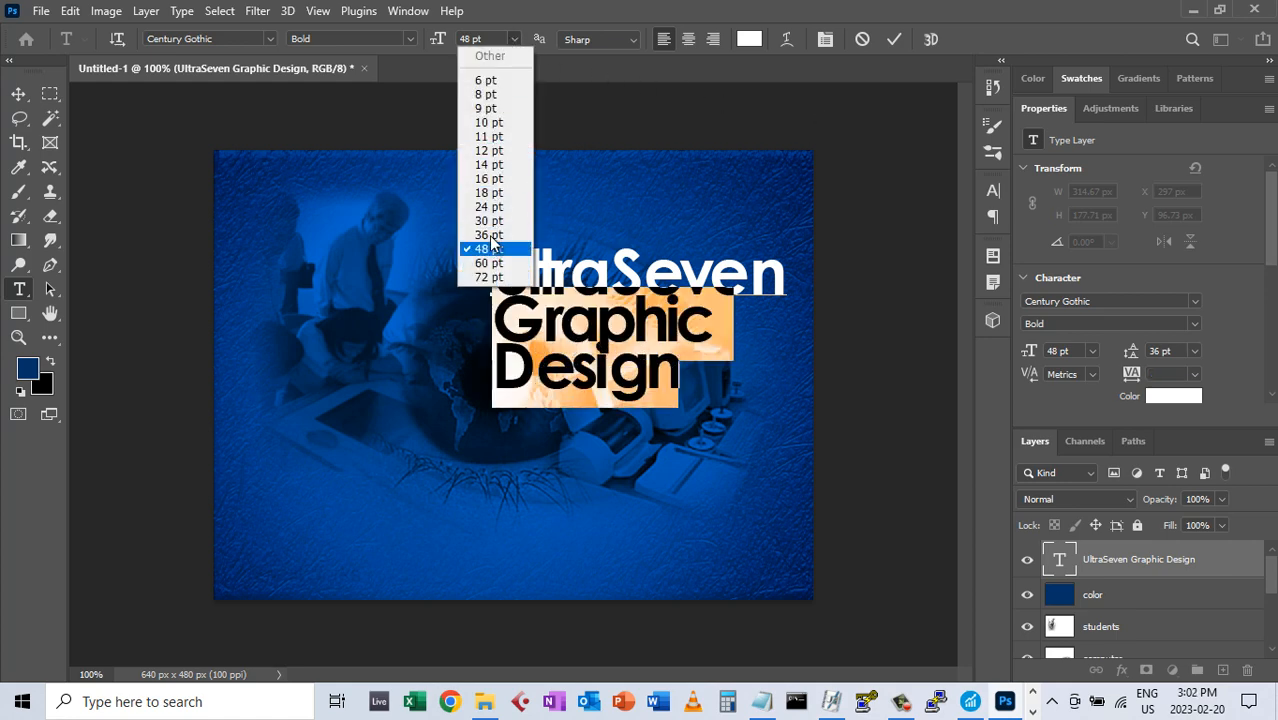
left_click(506, 244)
left_click(664, 327)
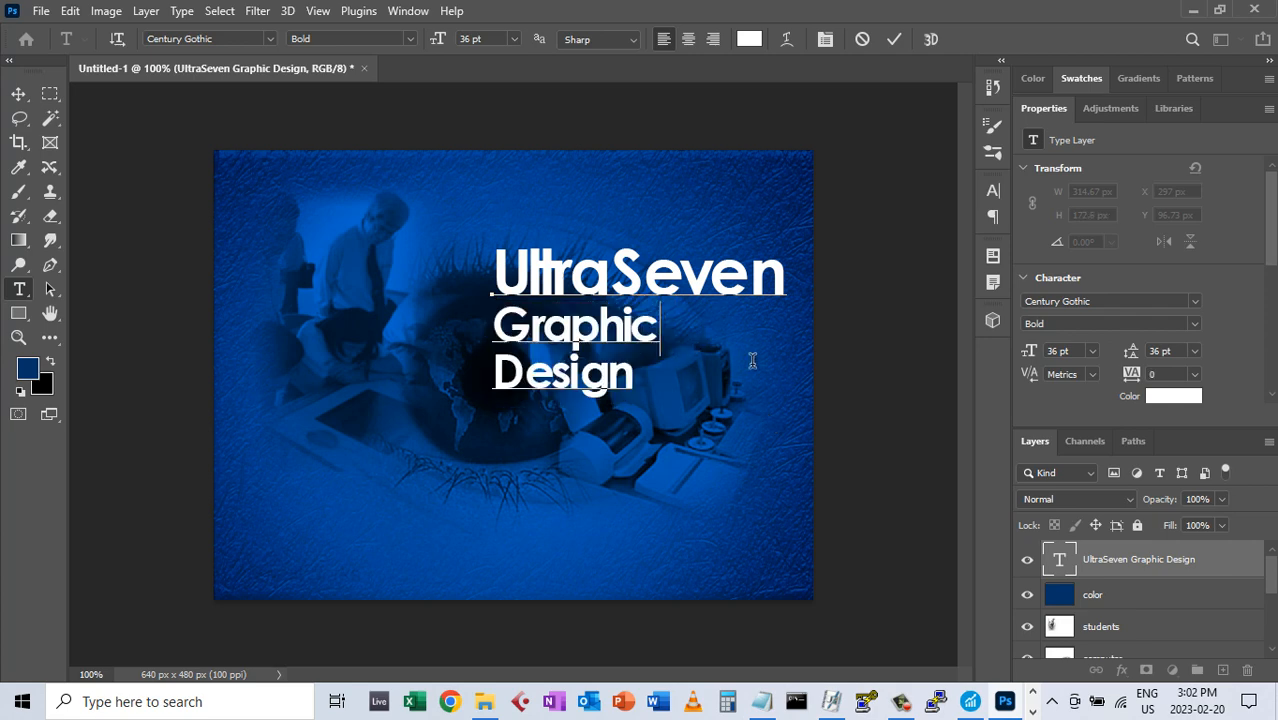
Right-align all three title lines and move the text to the image's upper right, at about X 266 px, Y 59 px
left_click(505, 282)
left_click_drag(503, 308, 689, 369)
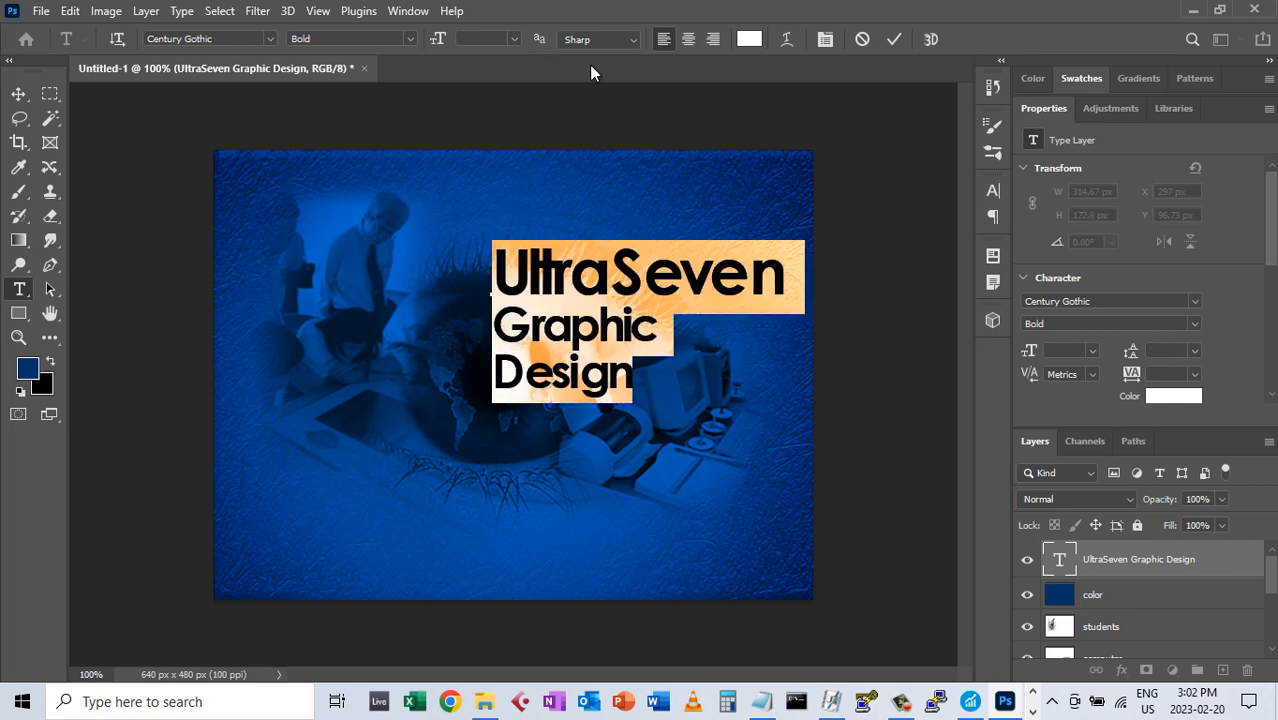
left_click(713, 40)
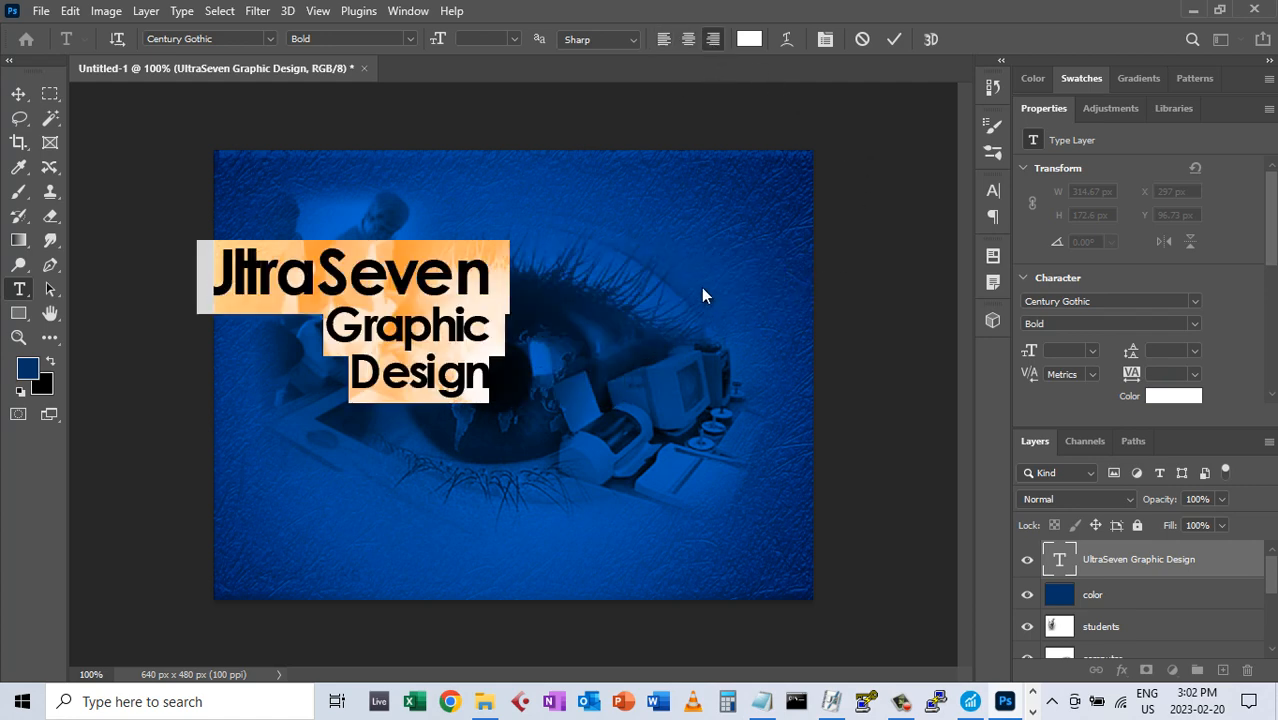
left_click(18, 93)
left_click_drag(371, 291, 622, 262)
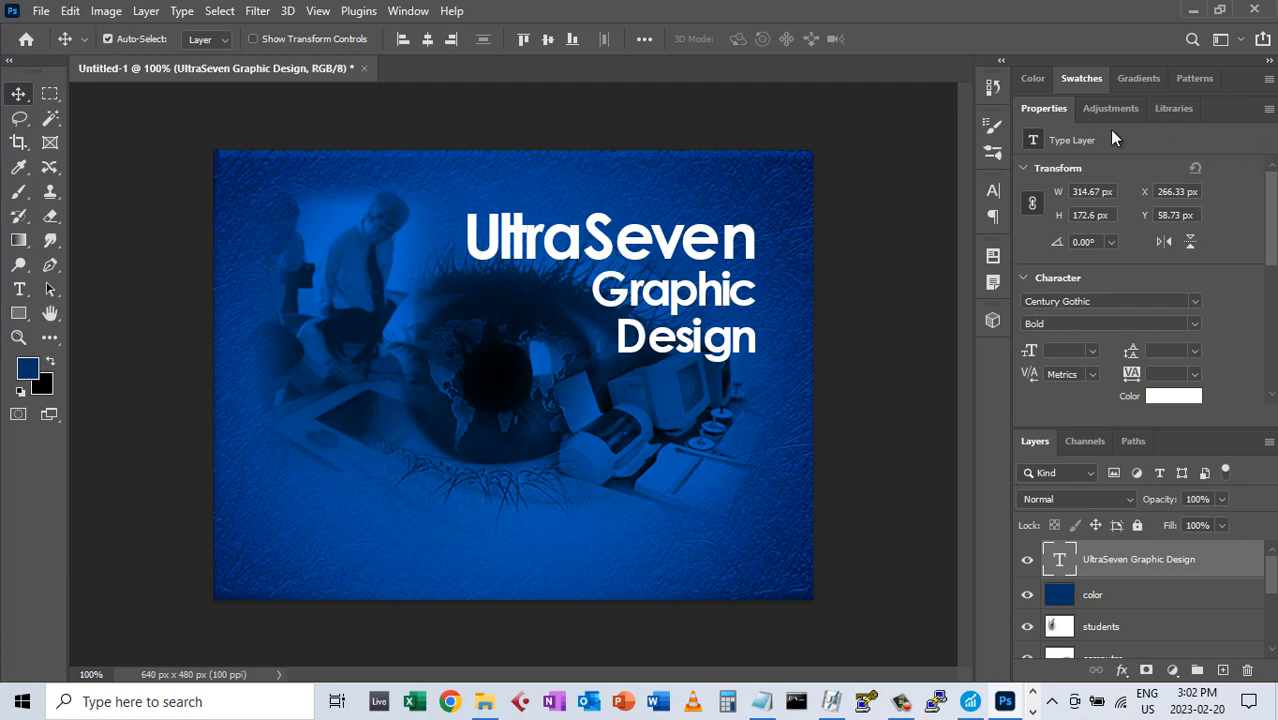
Change the font style of the whole UltraSeven Graphic Design text to Regular
double_click(1060, 560)
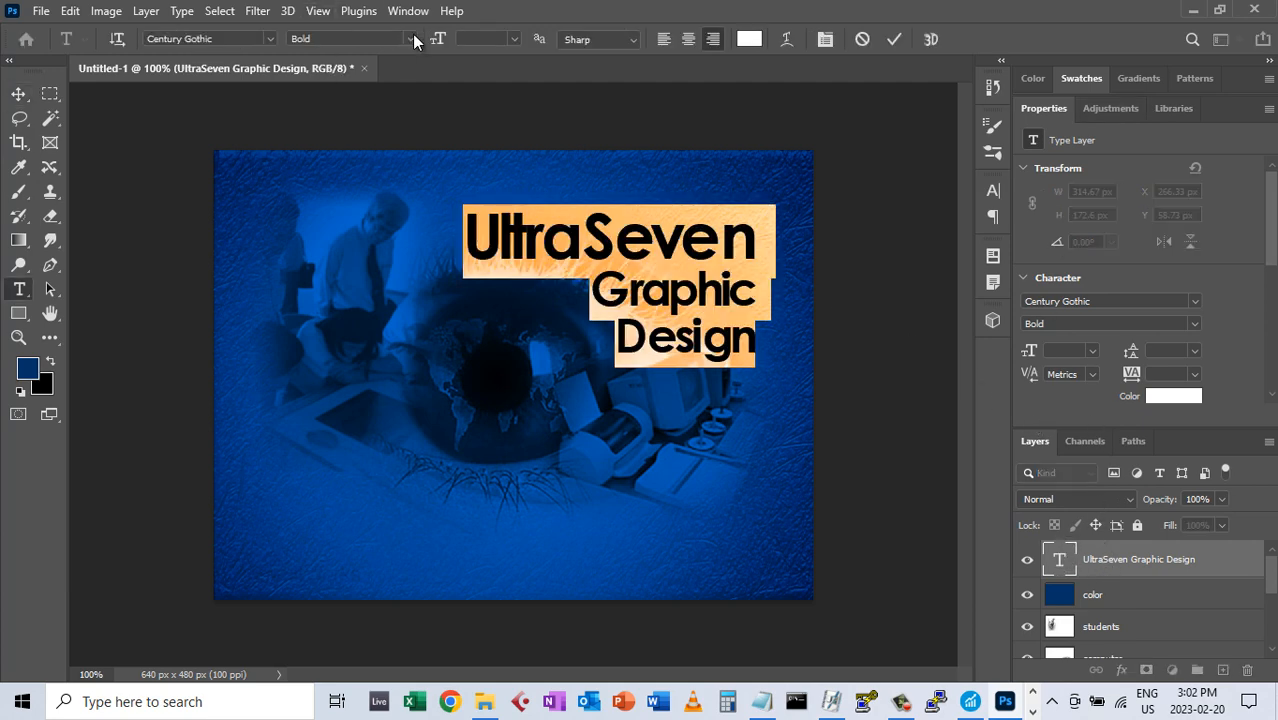
left_click(414, 39)
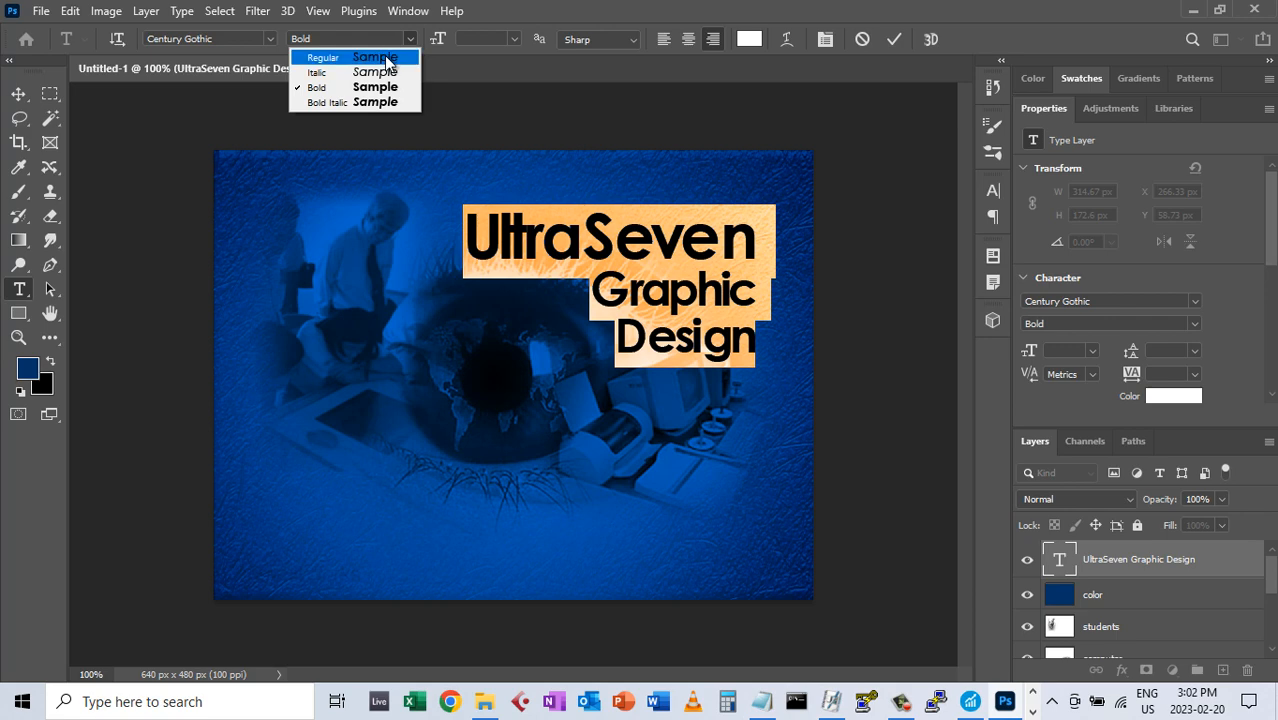
left_click(386, 59)
left_click(612, 236)
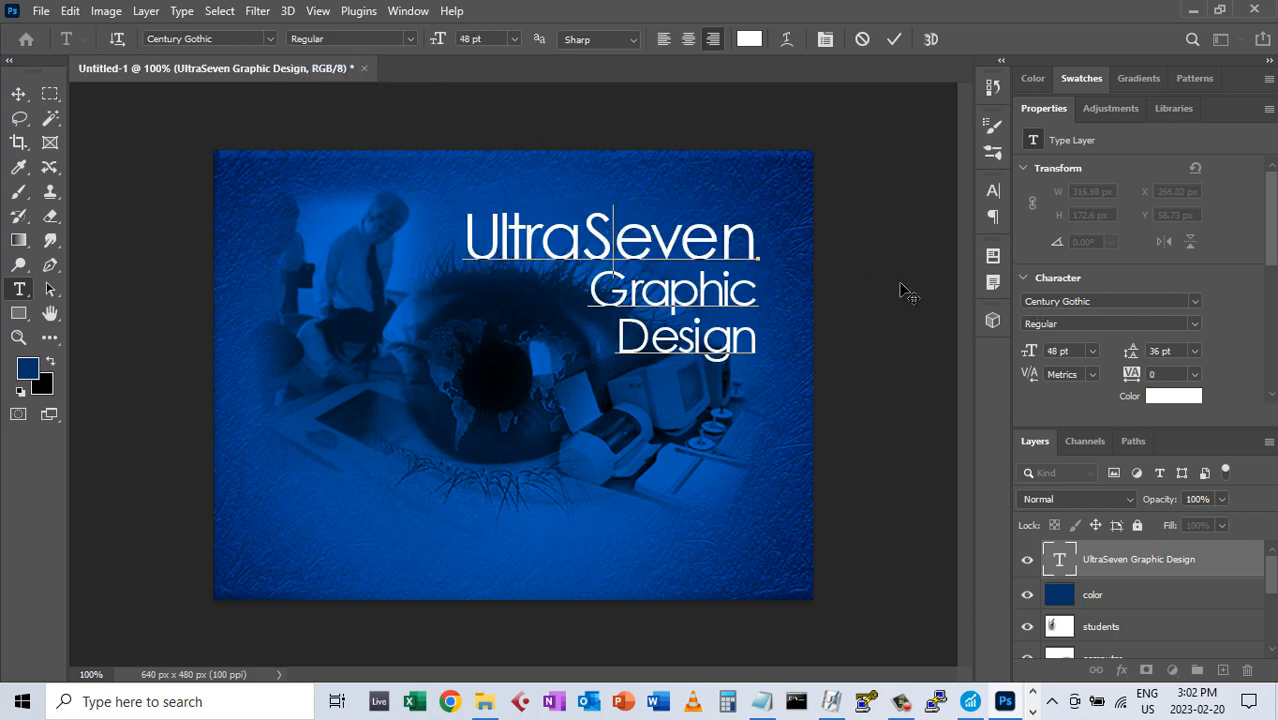
Set only the word UltraSeven to the Bold font style and commit the text edit
left_click_drag(462, 232, 762, 238)
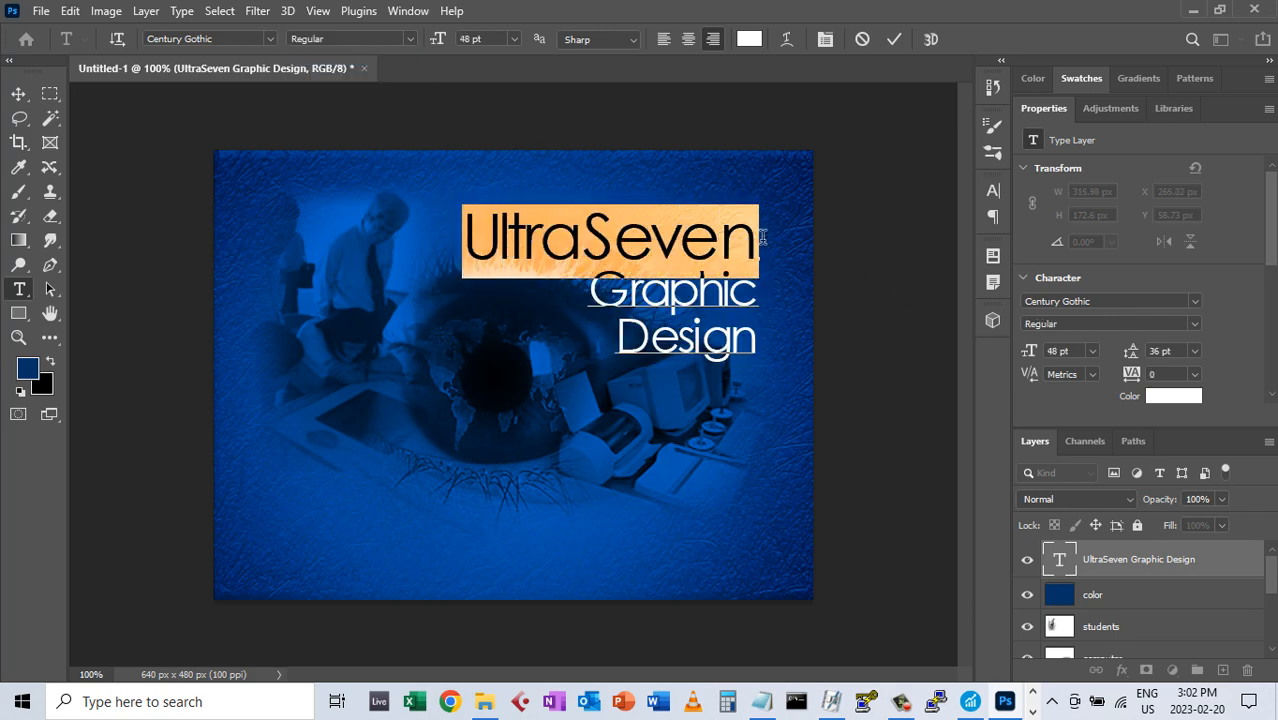
left_click(410, 39)
left_click(368, 90)
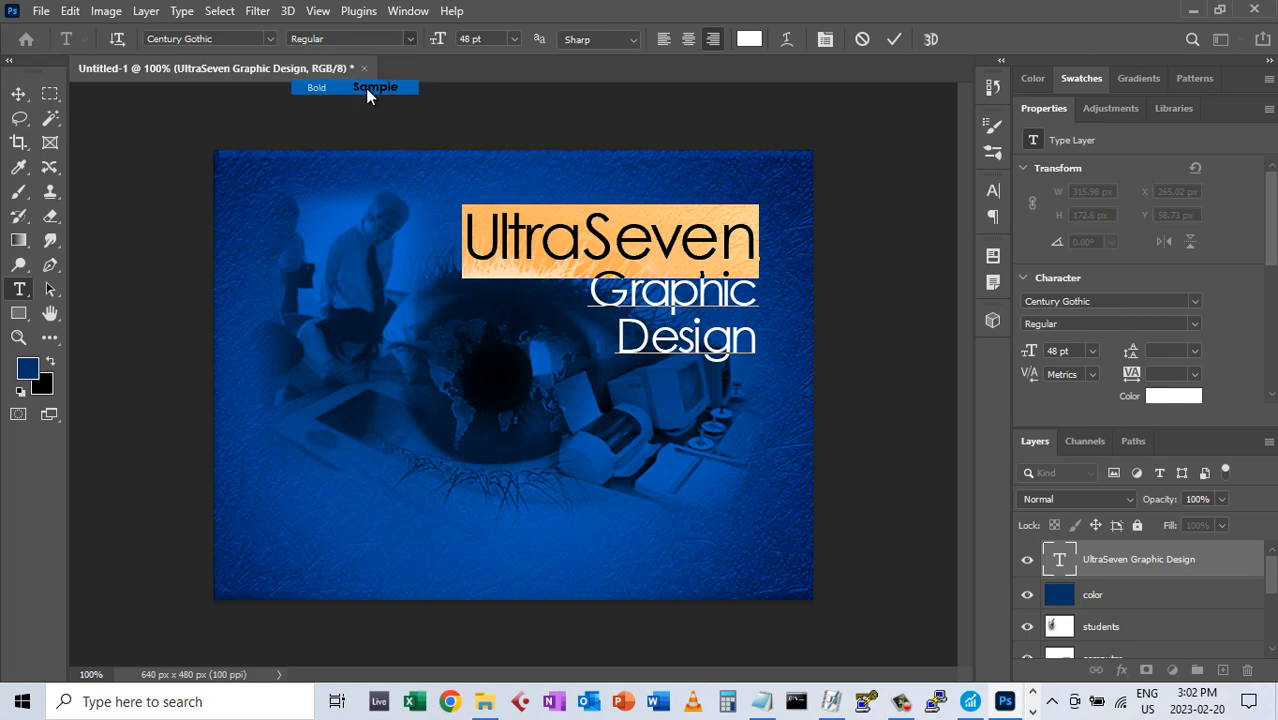
left_click(539, 241)
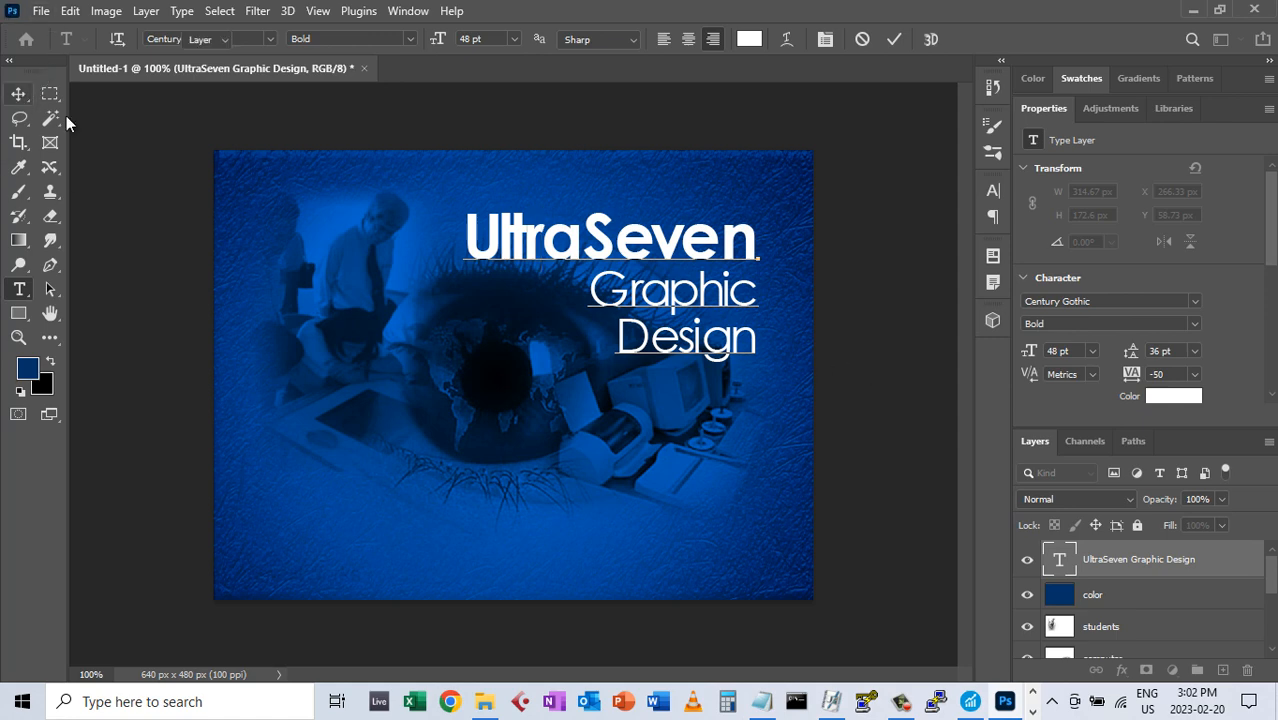
key("ctrl+Return")
key("v")
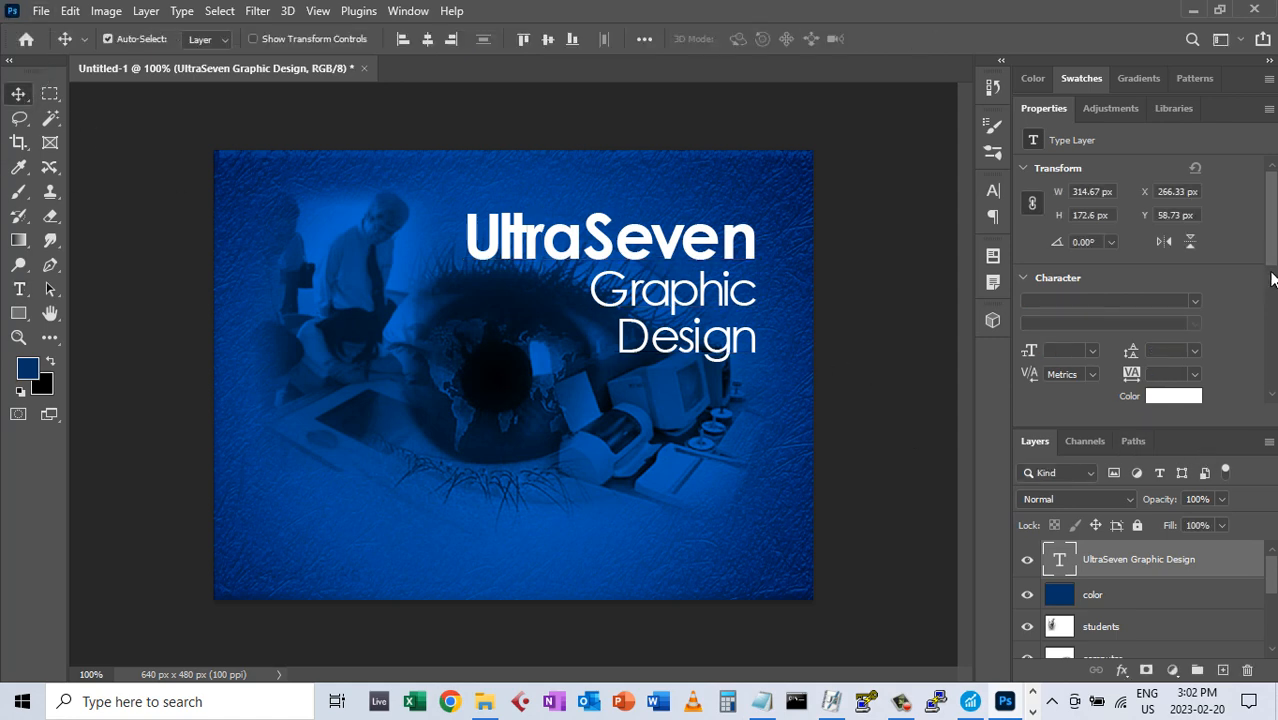
Lower the opacity of the UltraSeven Graphic Design text layer to 80%
scroll(1268, 254, "down", 3)
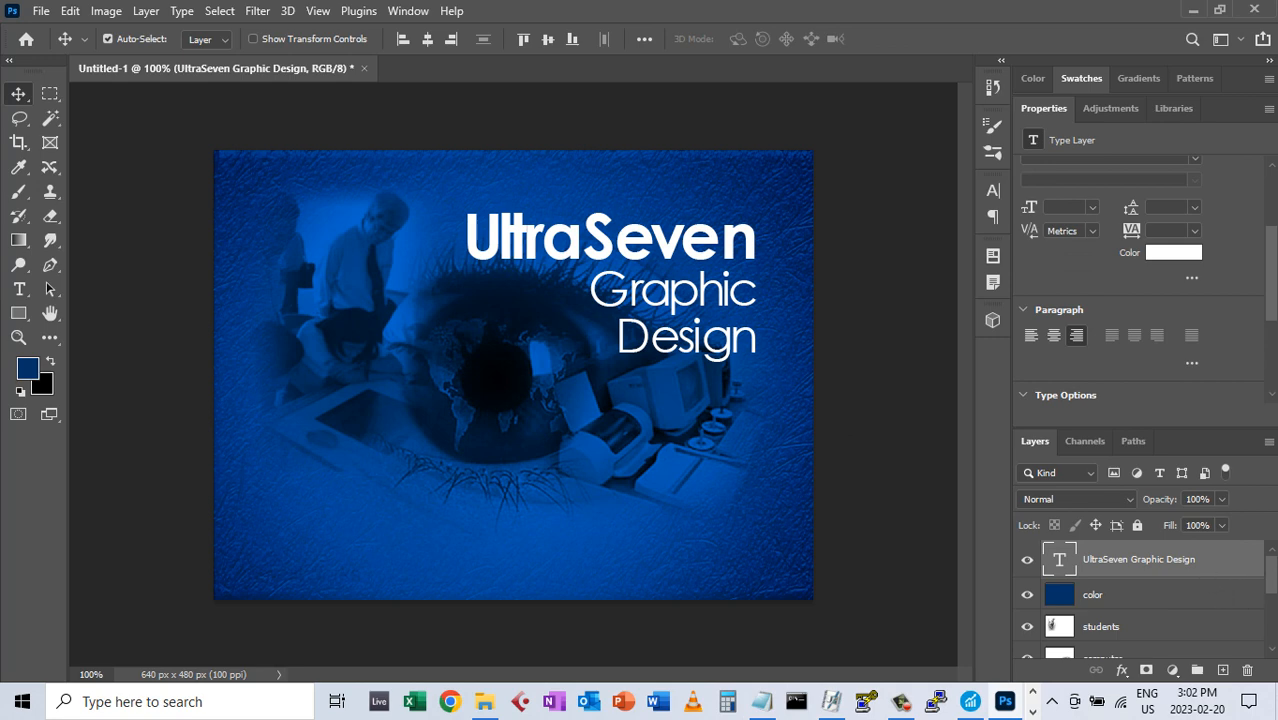
left_click(1221, 499)
left_click_drag(1199, 521, 1187, 521)
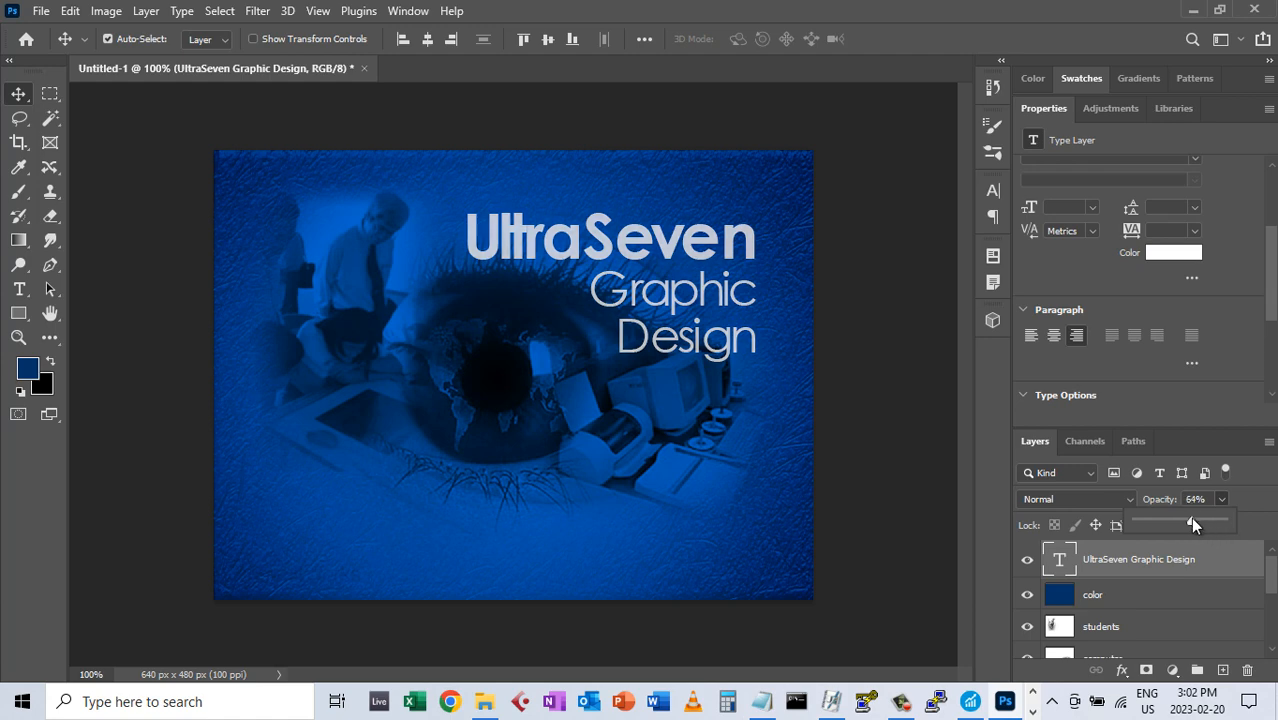
left_click_drag(1198, 516, 1205, 518)
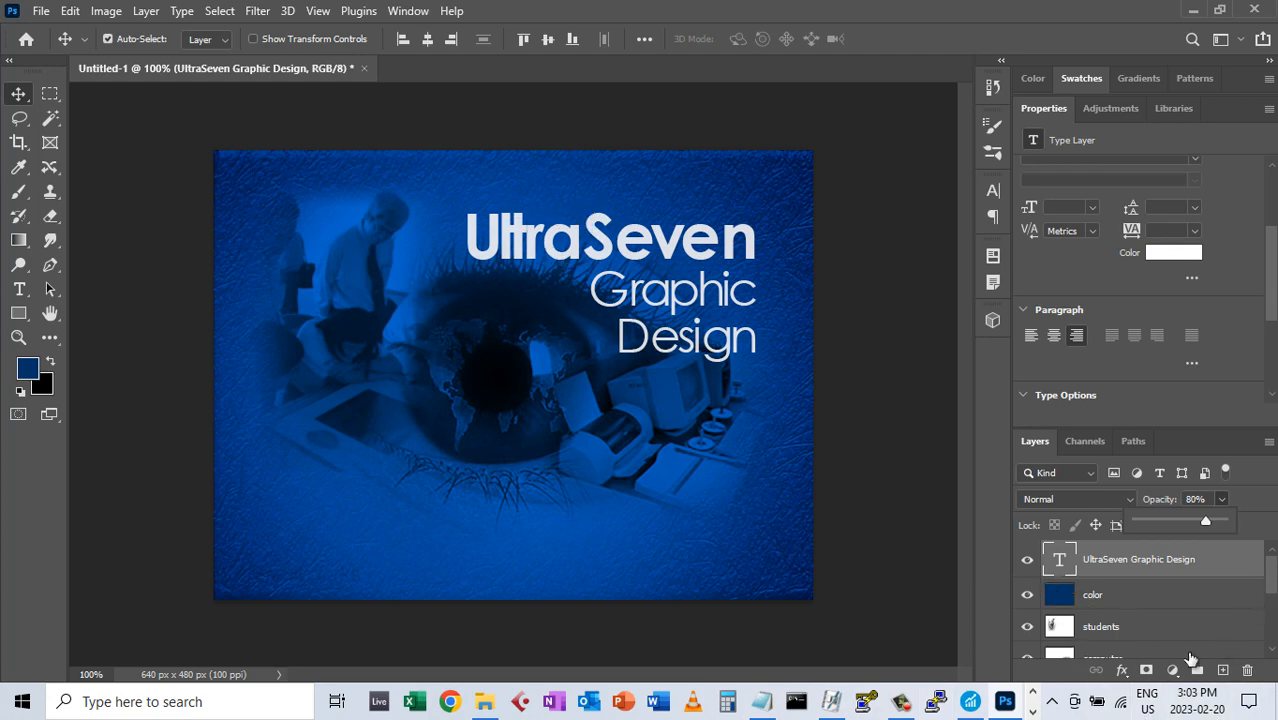
Add a Drop Shadow to the title text layer with a 135° angle and an 11 px distance
left_click(1121, 670)
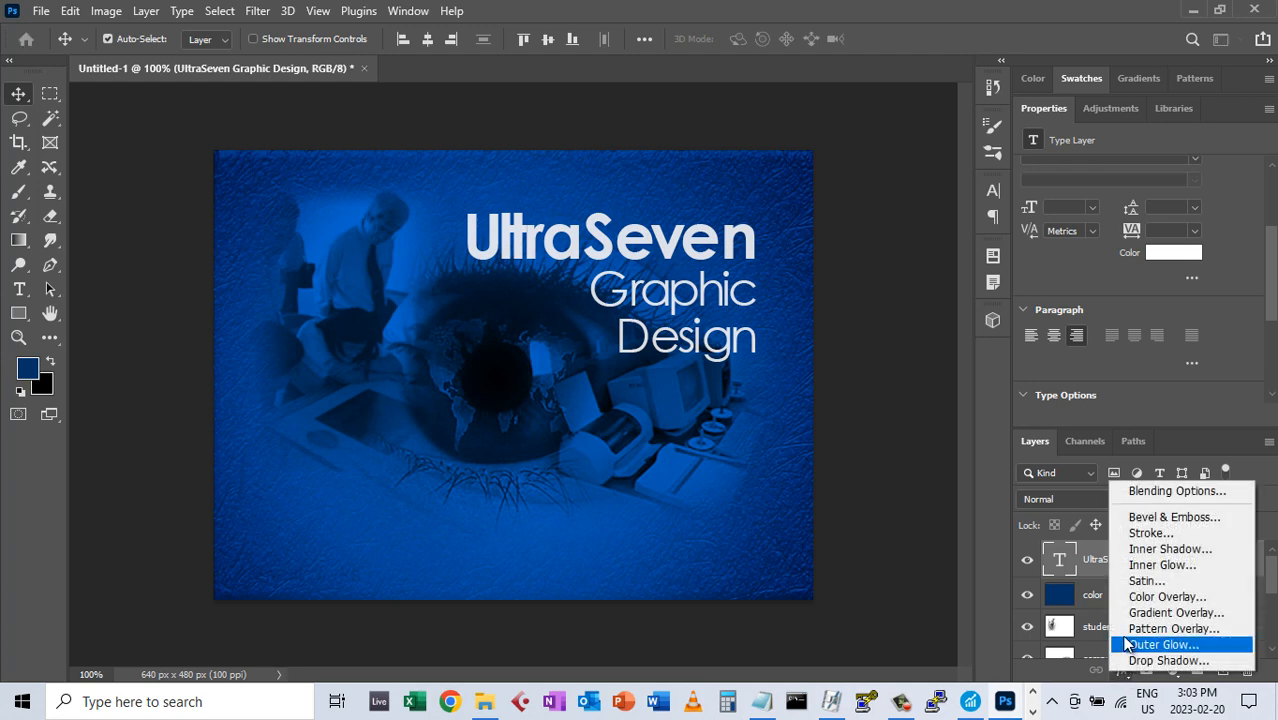
left_click(1169, 661)
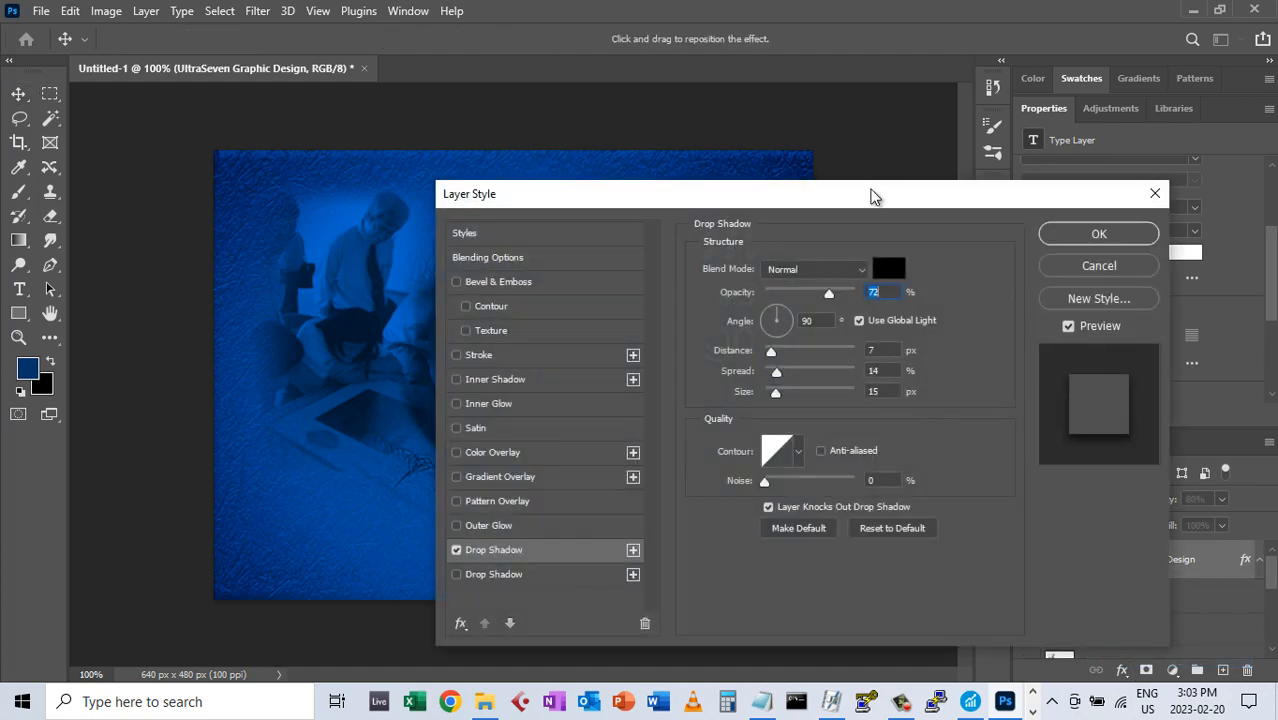
left_click_drag(870, 196, 785, 393)
left_click_drag(725, 374, 777, 120)
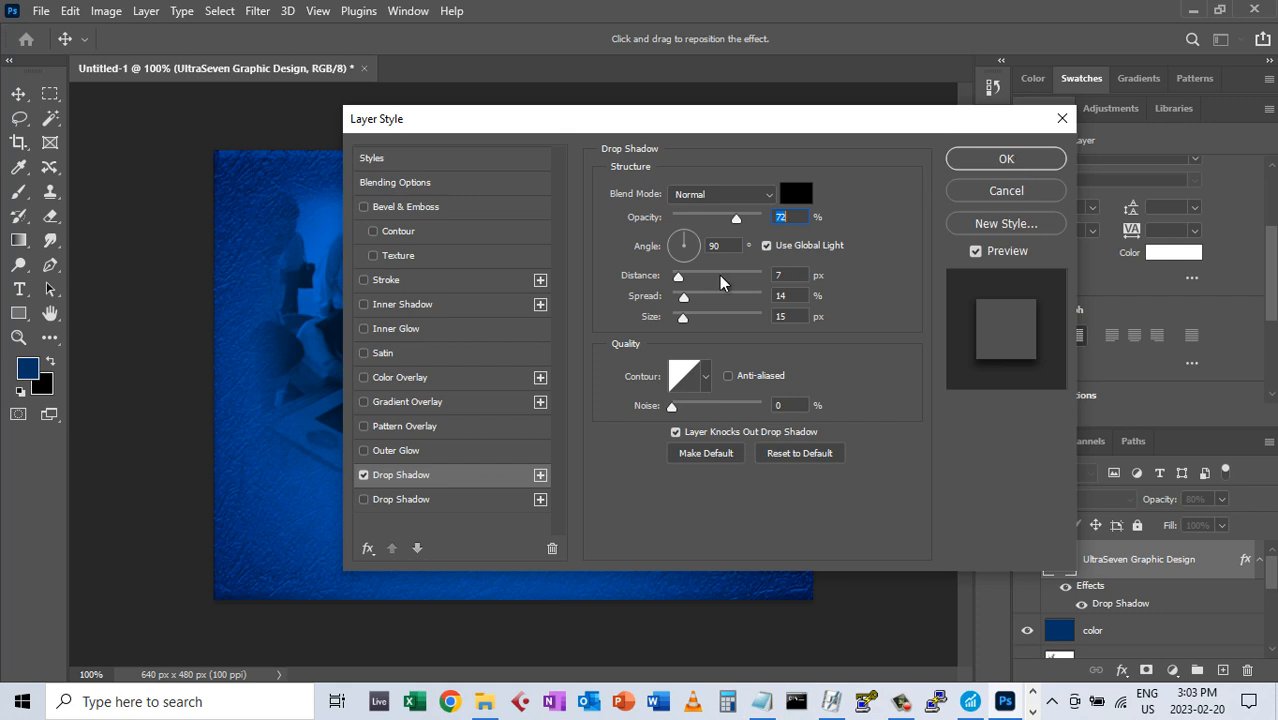
left_click(676, 245)
left_click(676, 244)
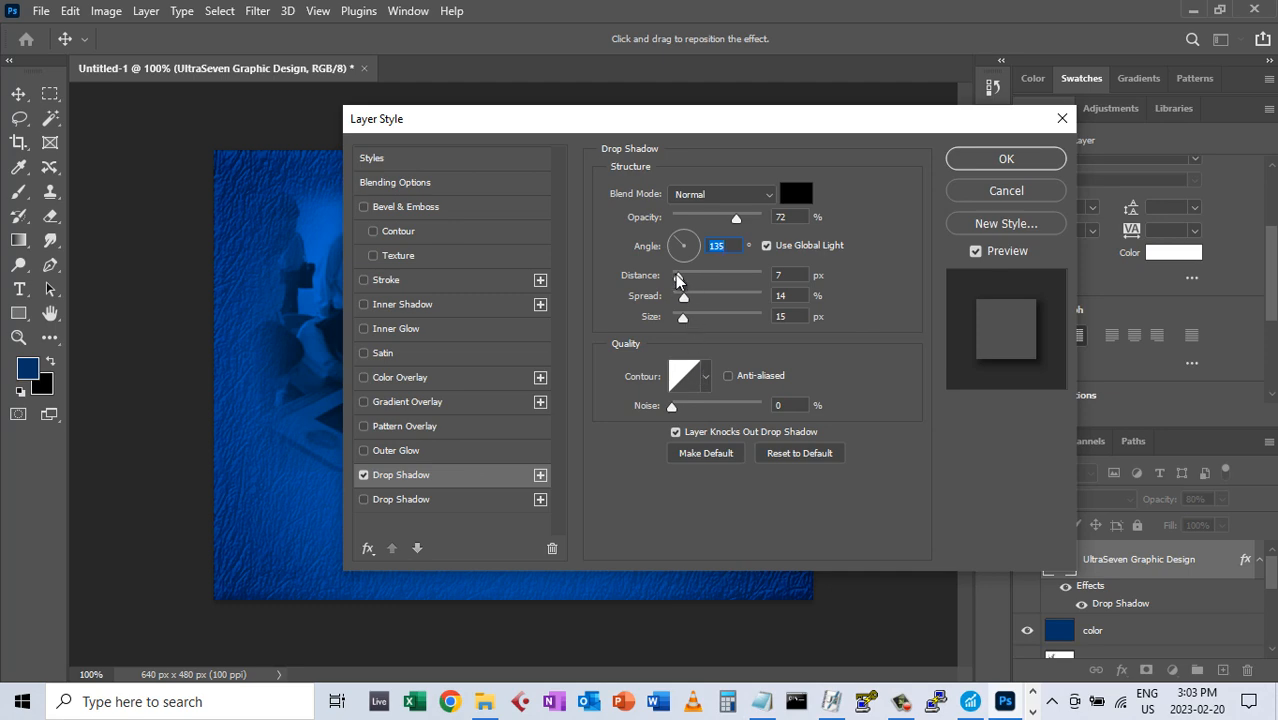
left_click_drag(680, 278, 684, 278)
left_click_drag(813, 117, 760, 143)
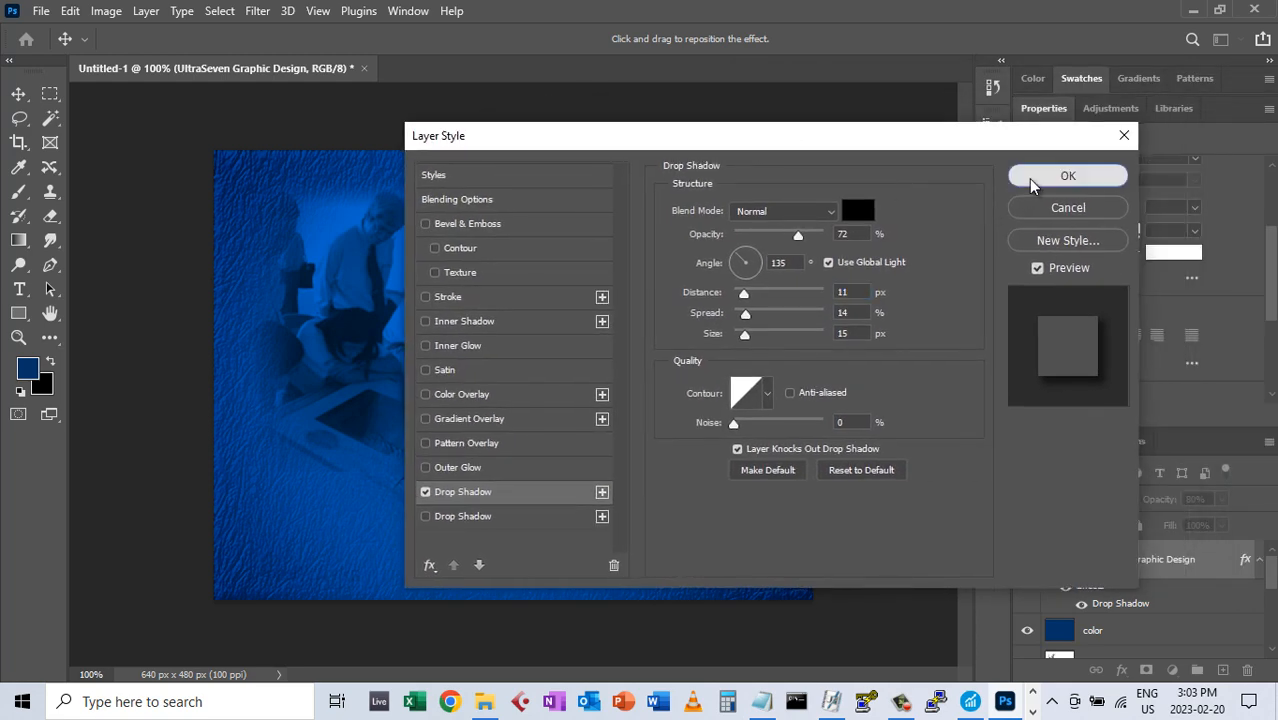
left_click(1028, 178)
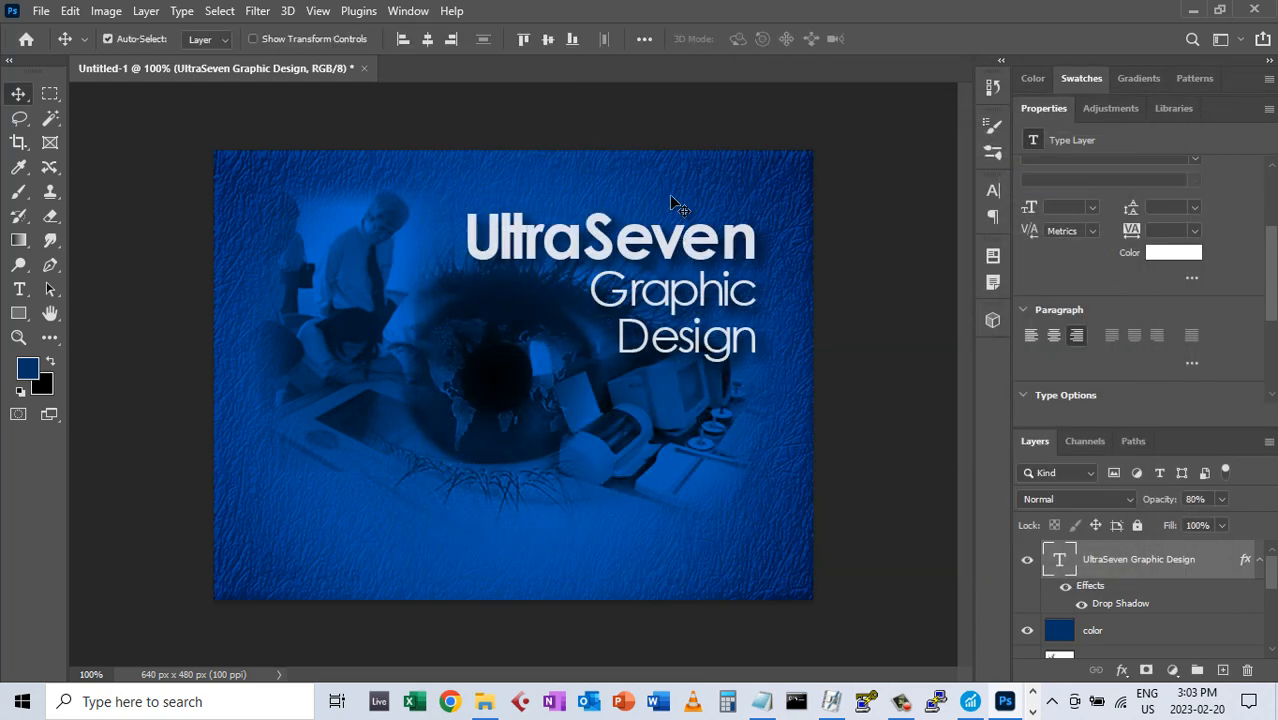
Export the collage with Save for Web (Legacy) as a JPEG at Maximum quality 100 and proceed to saving the file
left_click(41, 12)
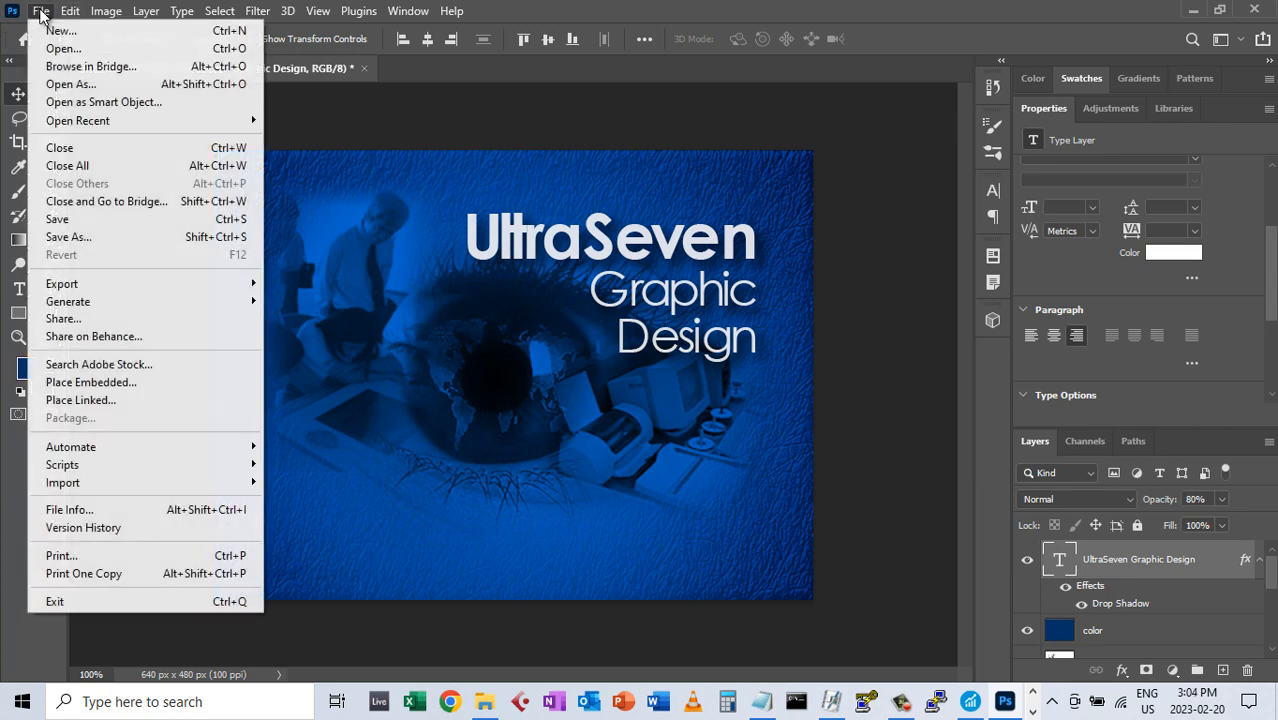
mouse_move(155, 287)
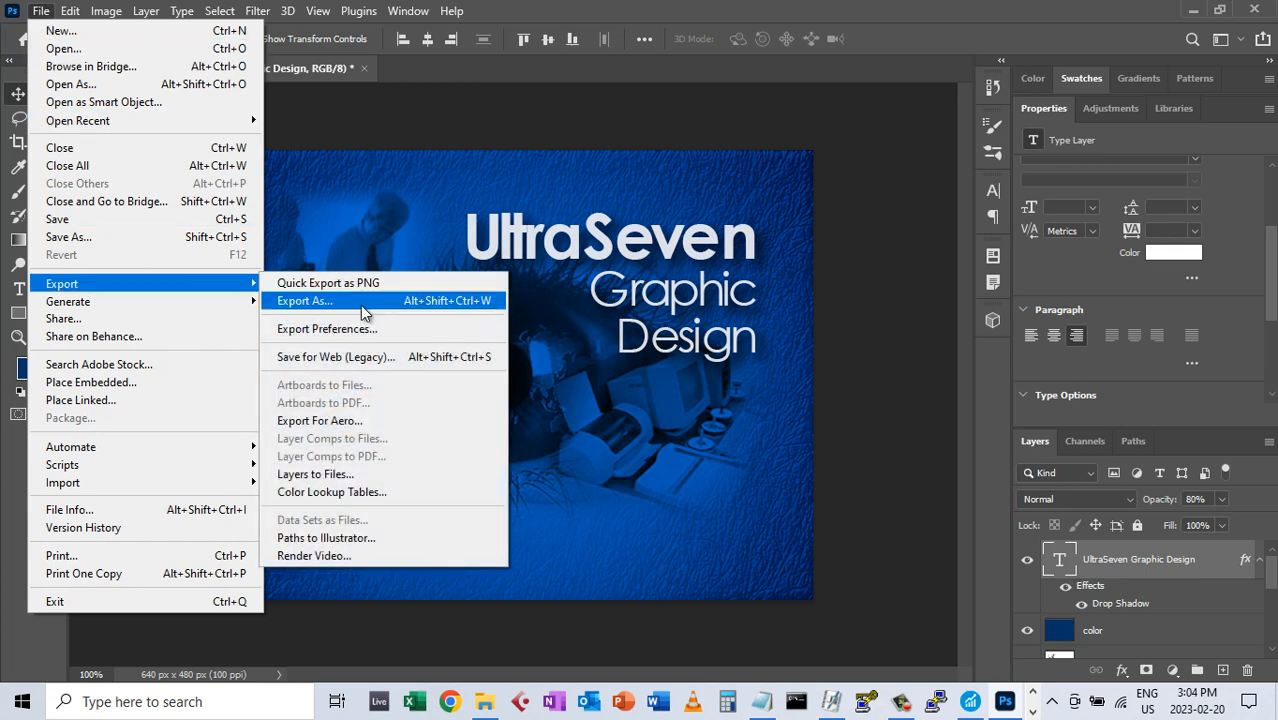
left_click(380, 364)
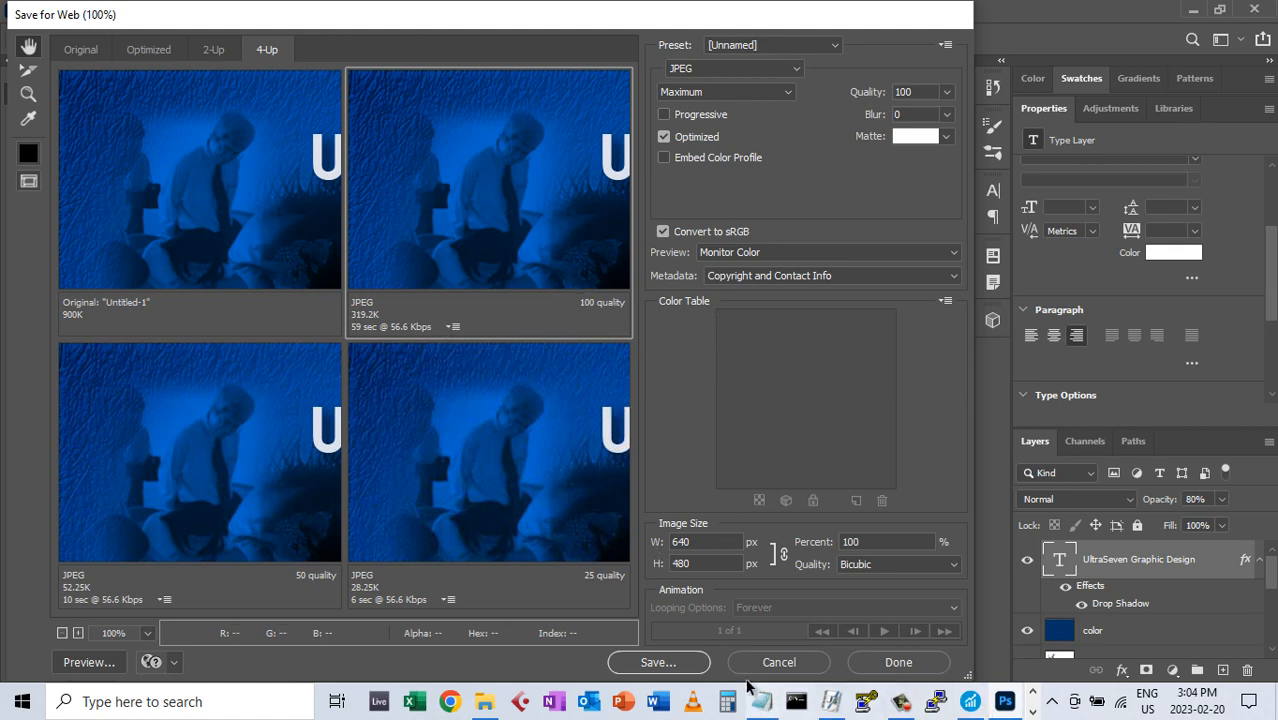
left_click(652, 662)
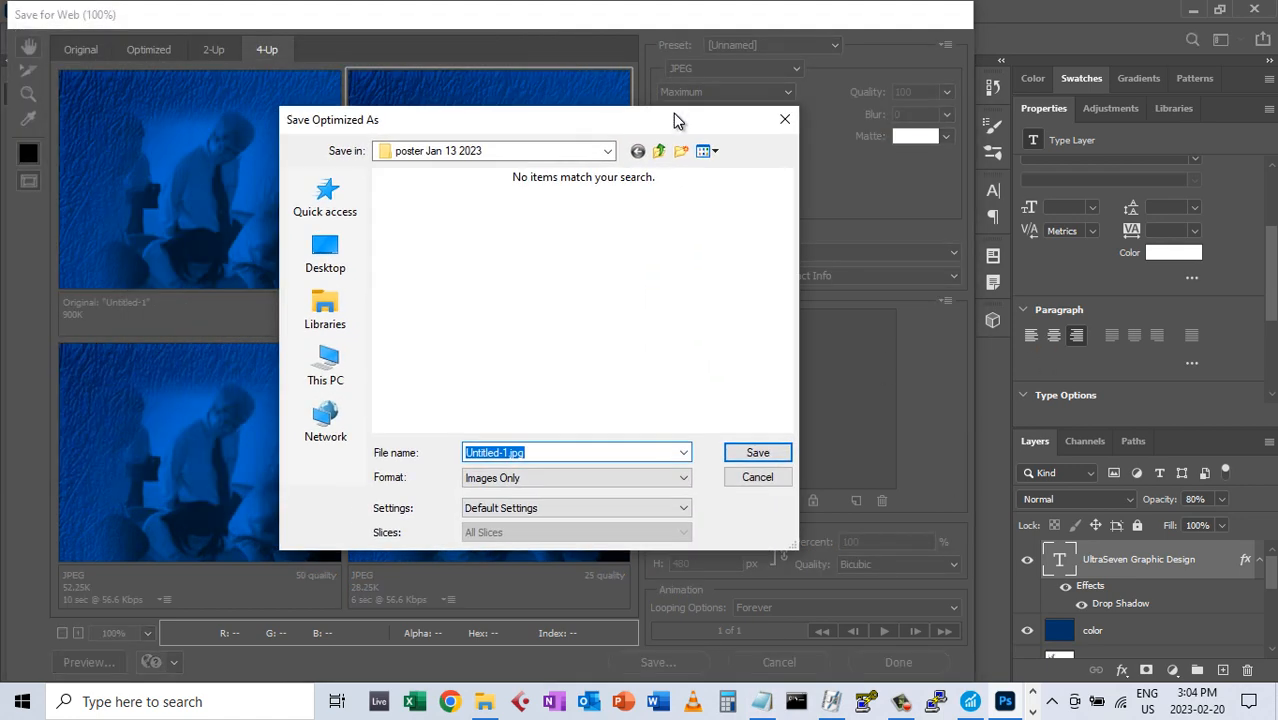
Choose the collage folder inside the !delete folder on the Desktop as the save location
left_click(337, 318)
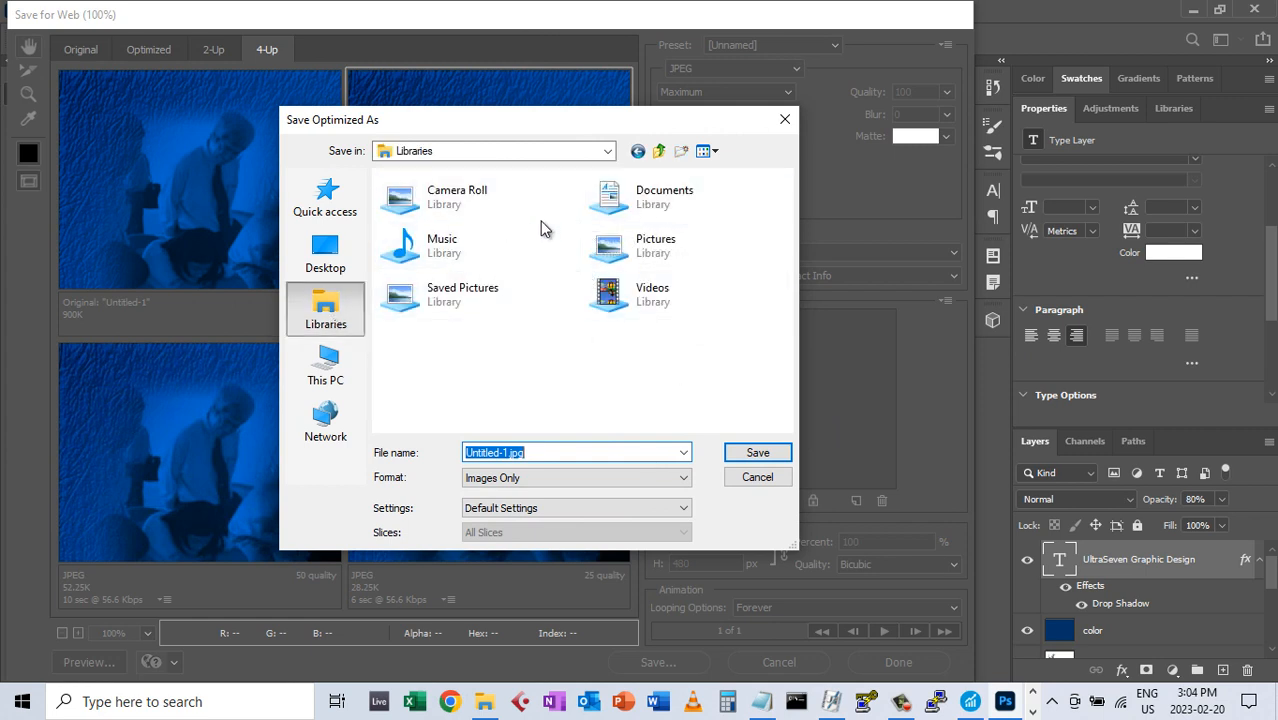
left_click(323, 240)
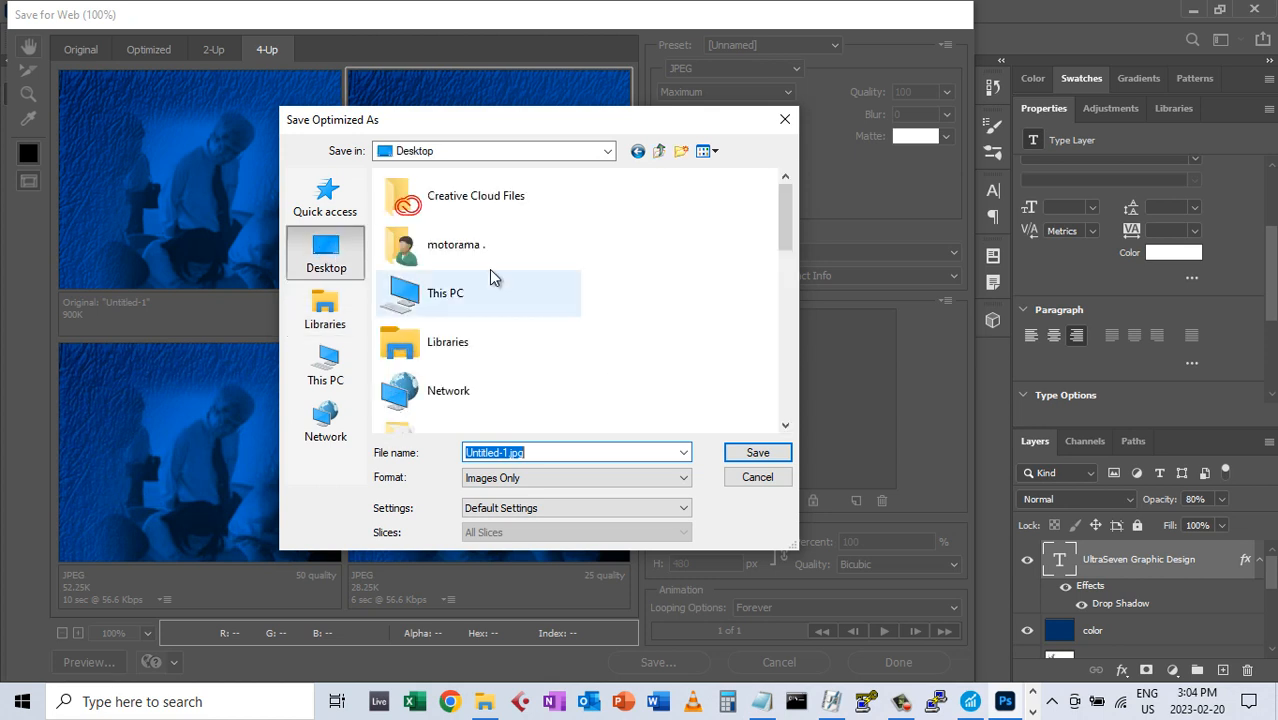
left_click_drag(787, 225, 786, 251)
left_click(420, 285)
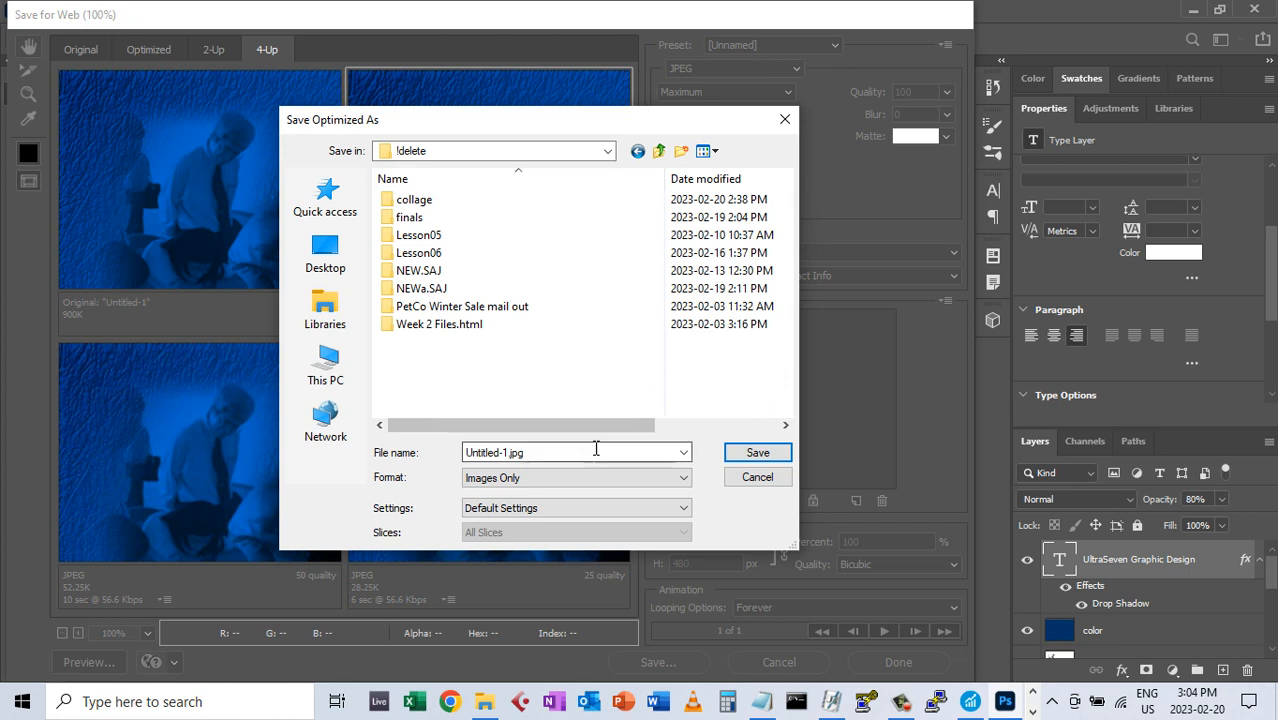
left_click(410, 201)
double_click(410, 201)
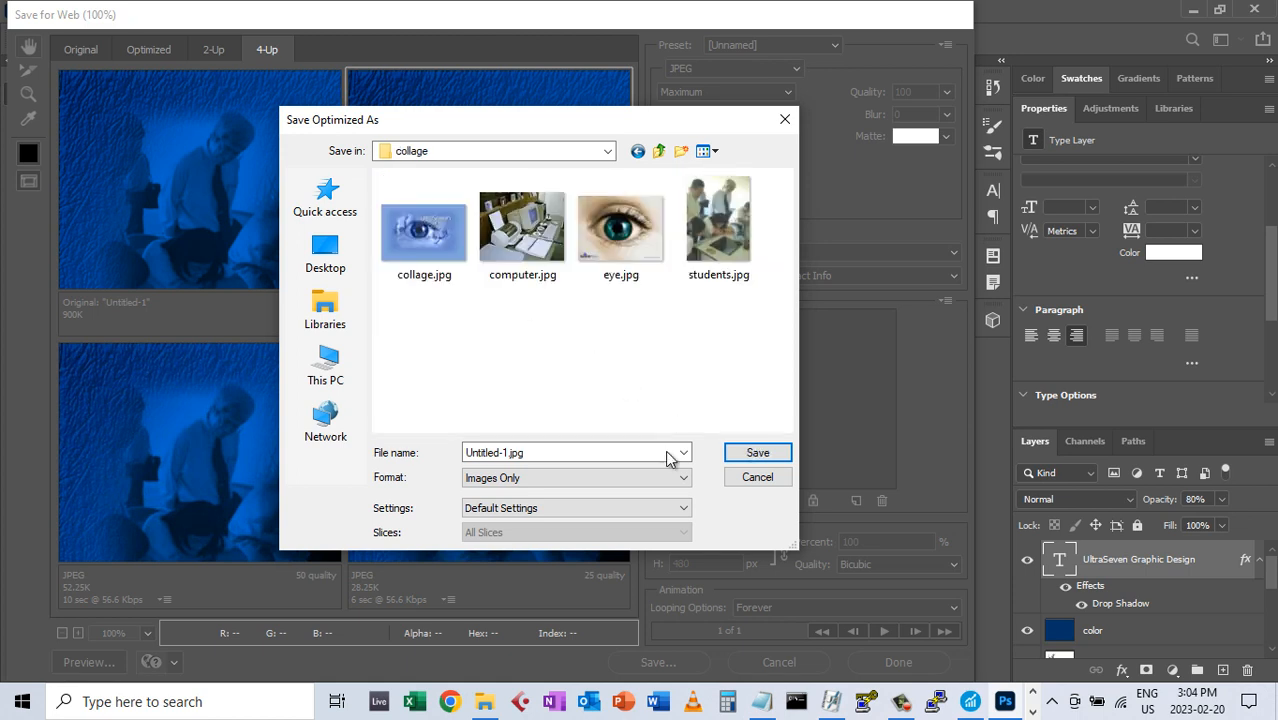
Name the exported image my-collage.jpg, basing it on the existing collage.jpg name, and save it
left_click(428, 282)
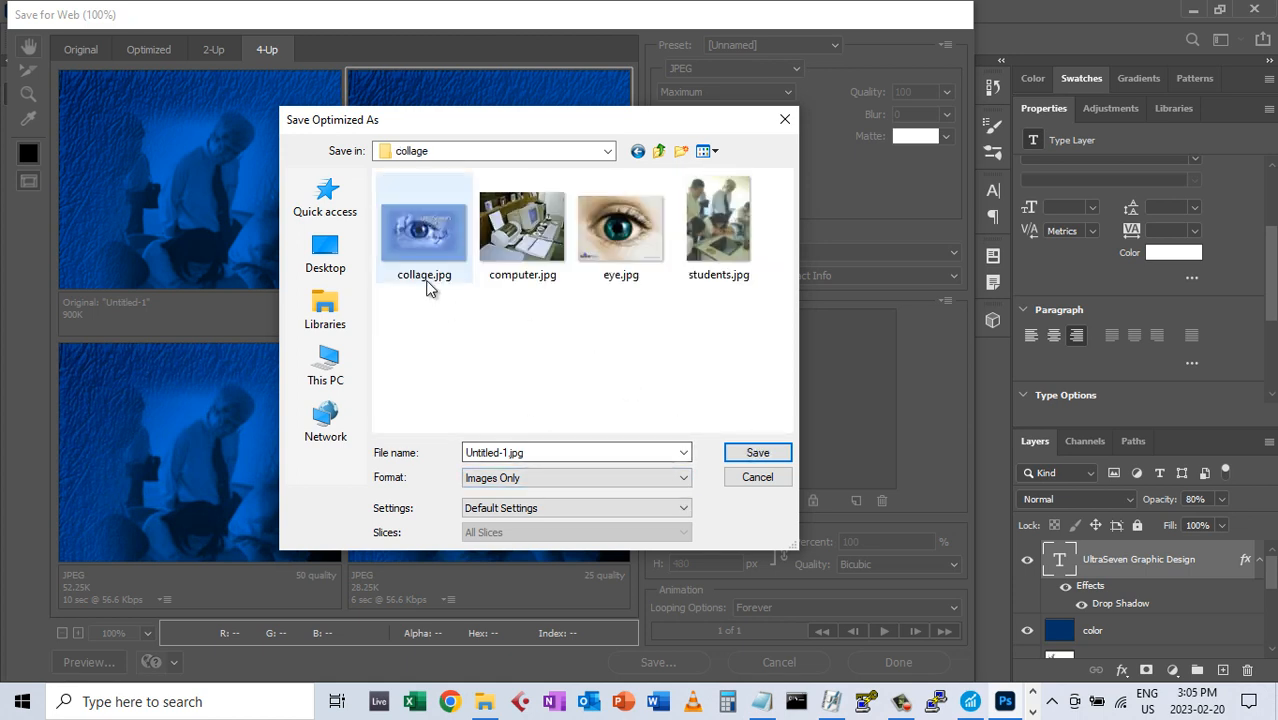
left_click(466, 452)
left_click(466, 452)
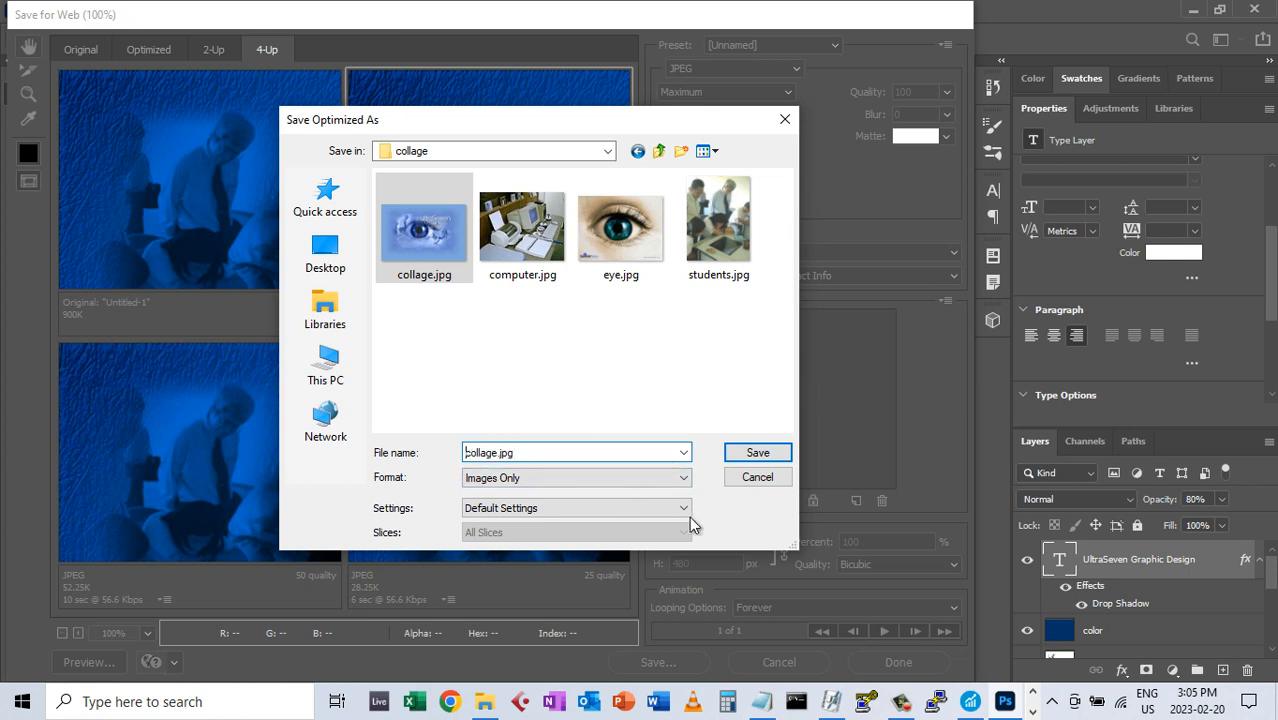
type("my-")
left_click(757, 449)
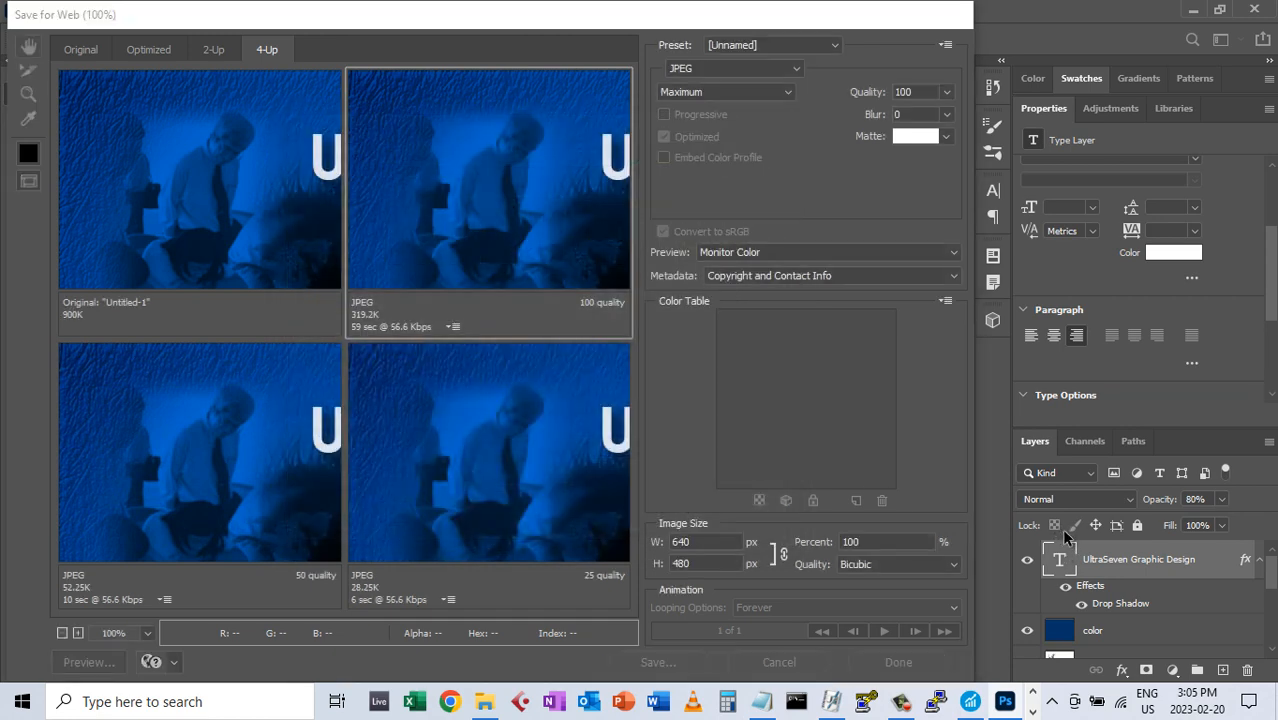